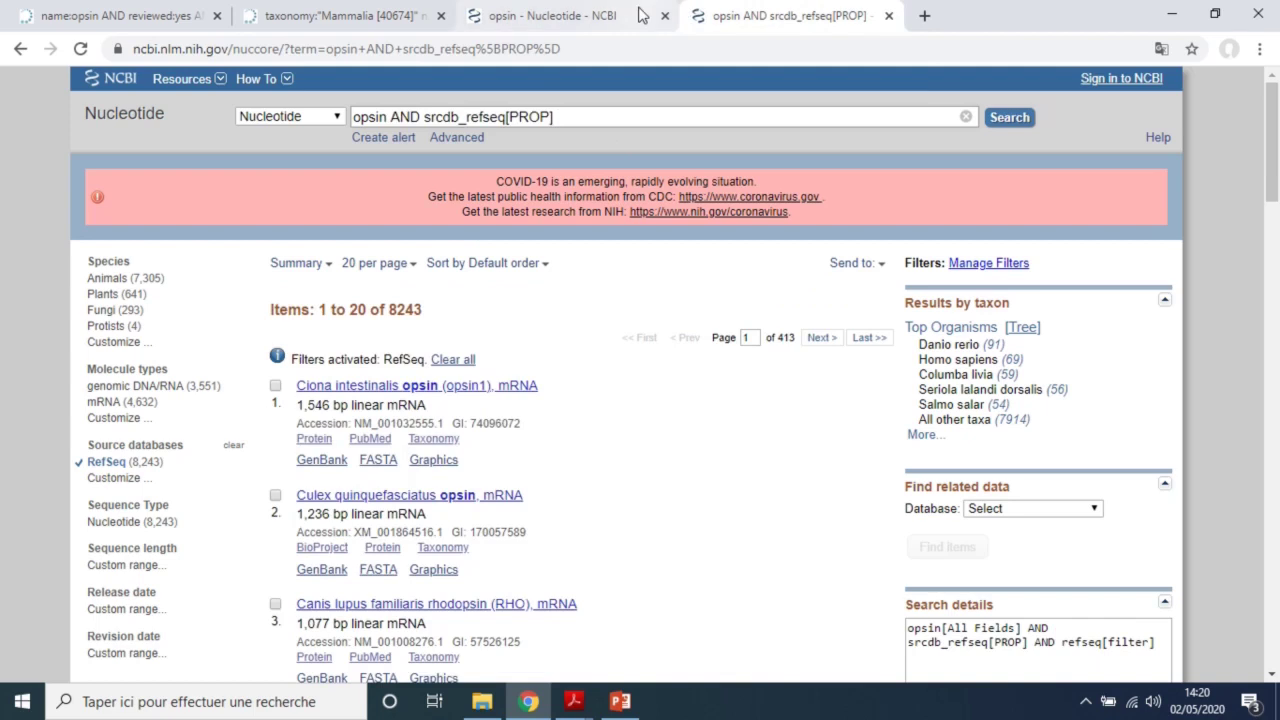
Switch to the RefSeq exercise sheet in Acrobat Reader and read question 3 on searching human opsins
mouse_move(578, 703)
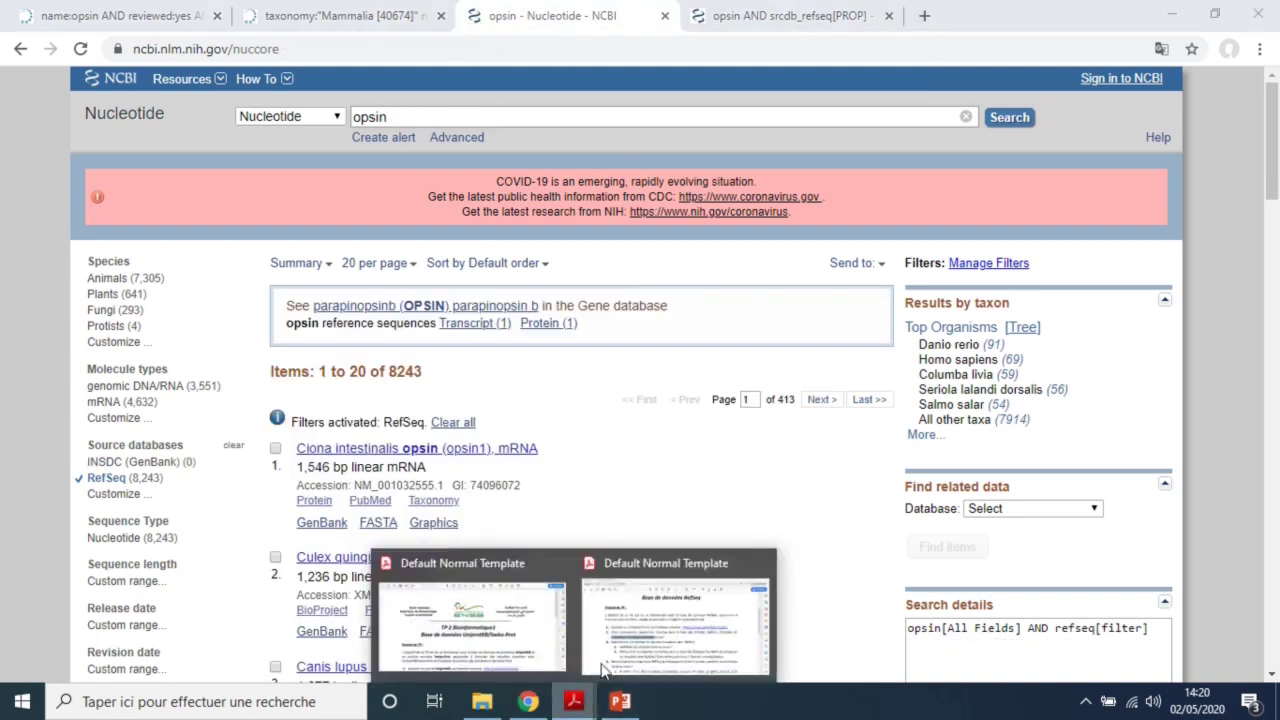
left_click(603, 598)
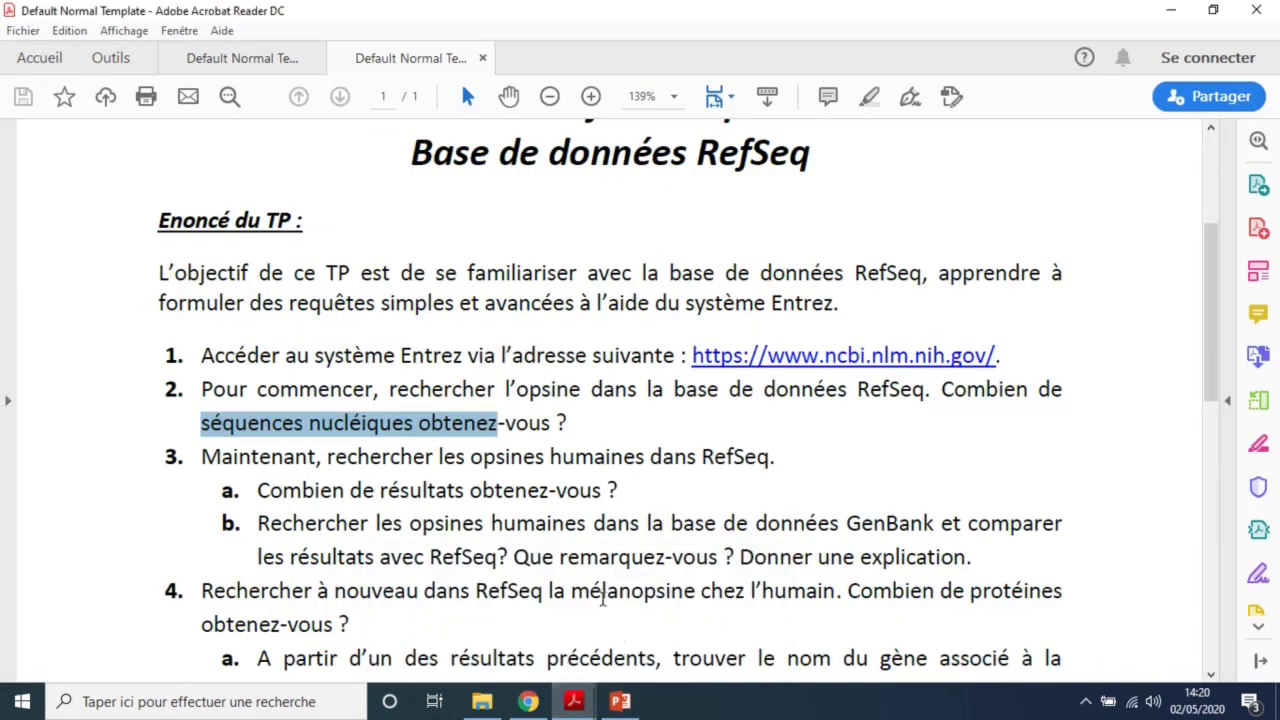
left_click(502, 447)
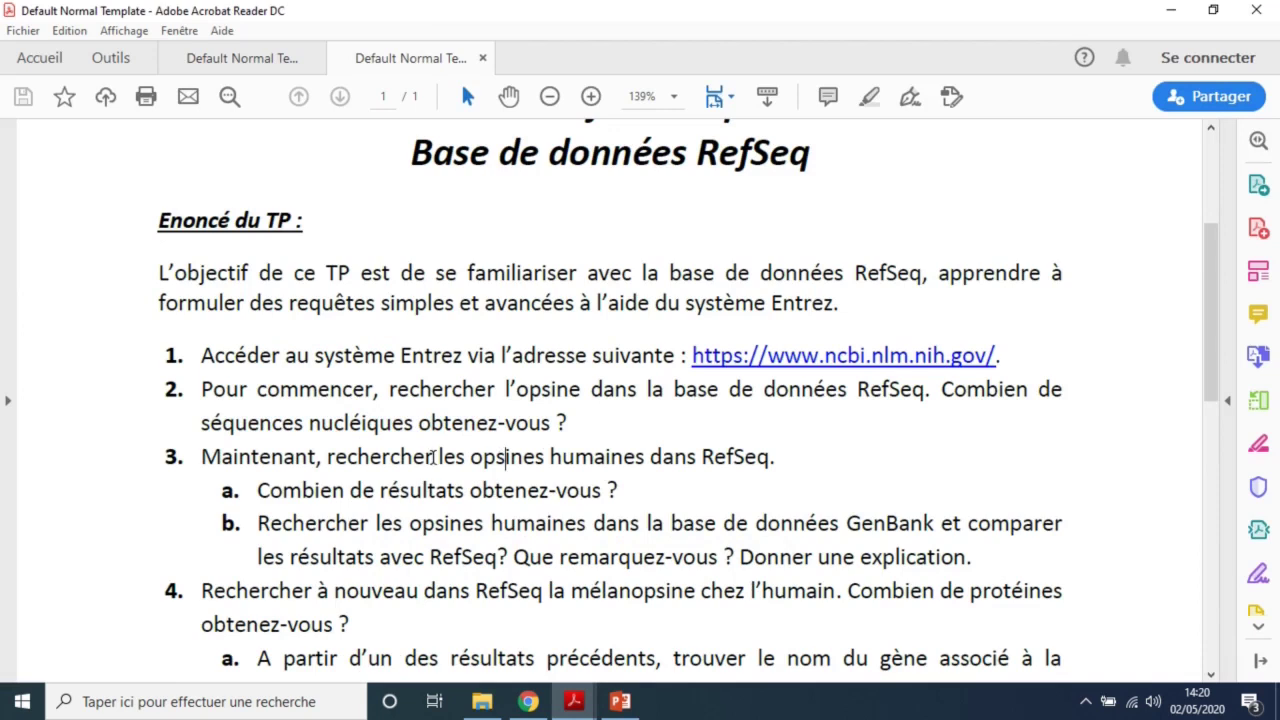
left_click_drag(579, 460, 709, 470)
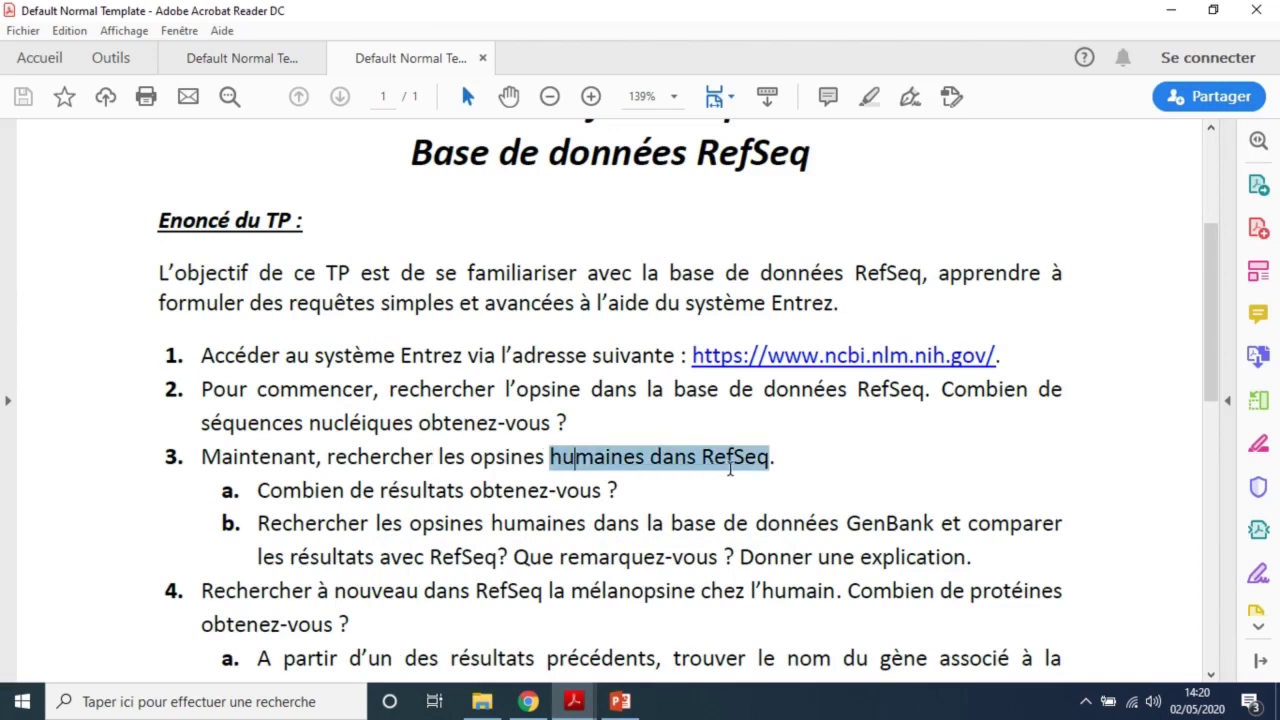
left_click(641, 488)
left_click_drag(551, 455, 651, 456)
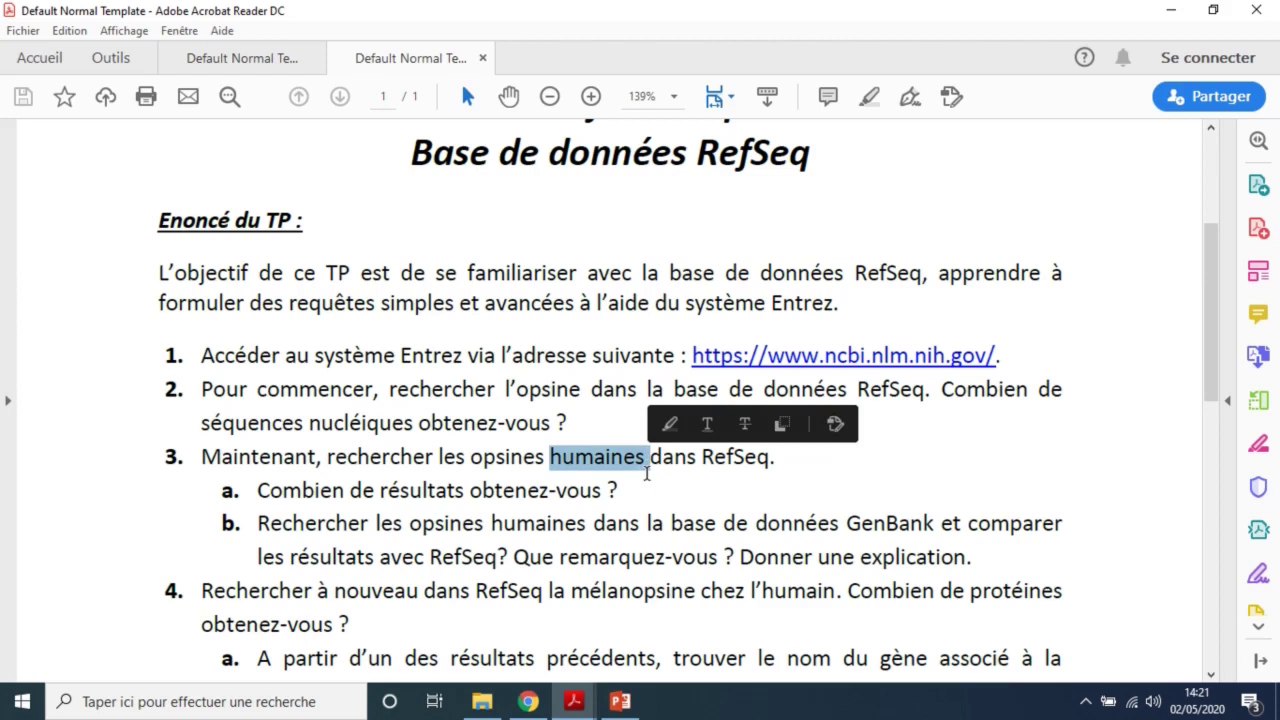
Back in Chrome, customize the species filters to list only Homo sapiens and apply that filter to the opsin RefSeq results
left_click(528, 701)
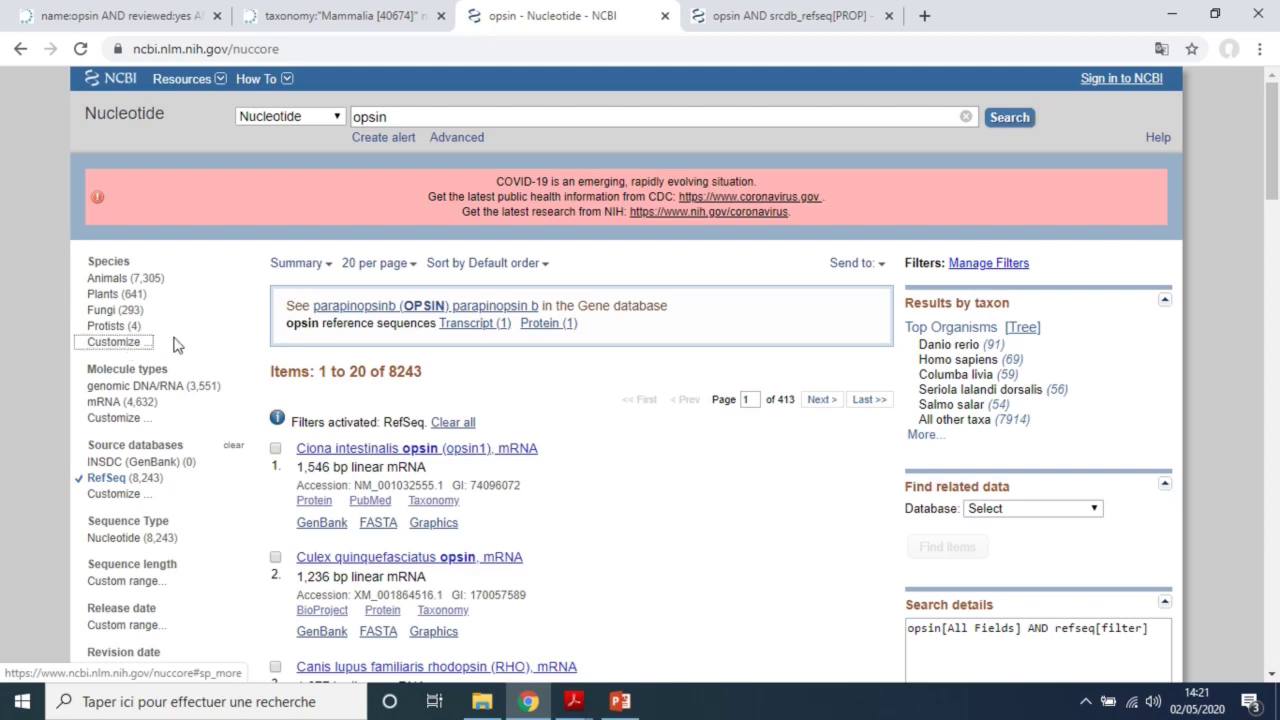
left_click(122, 346)
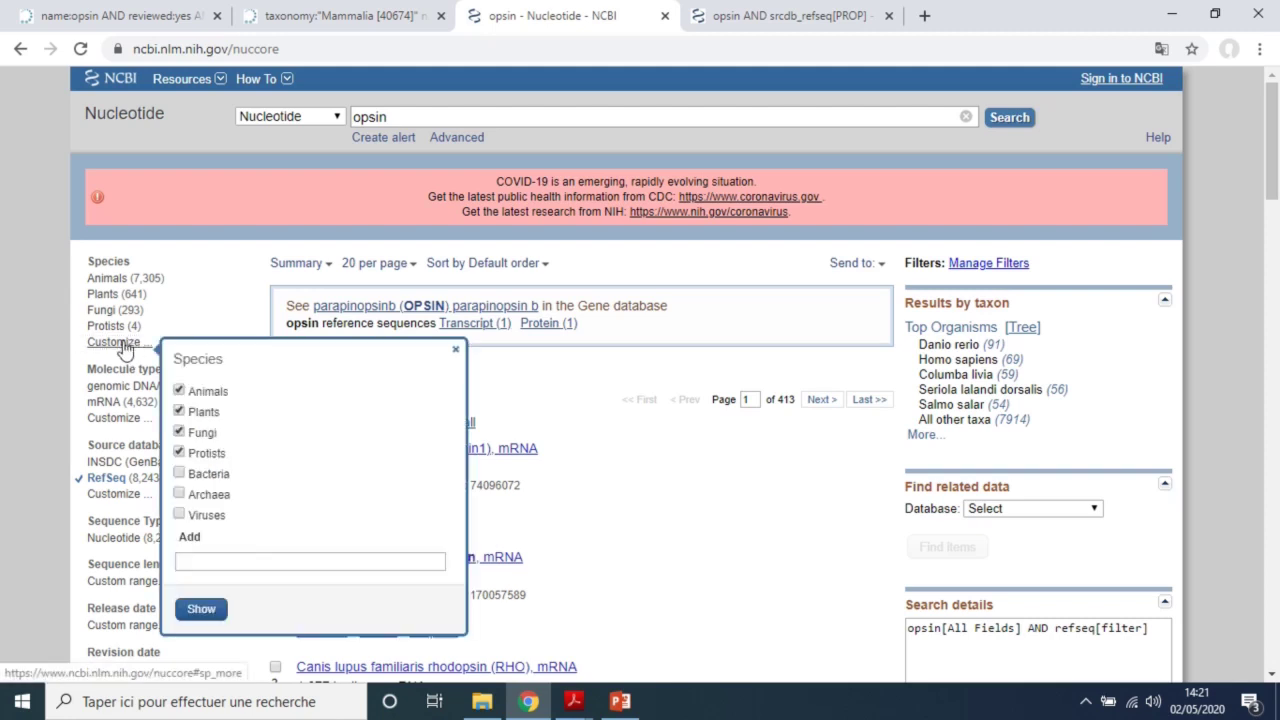
left_click(235, 567)
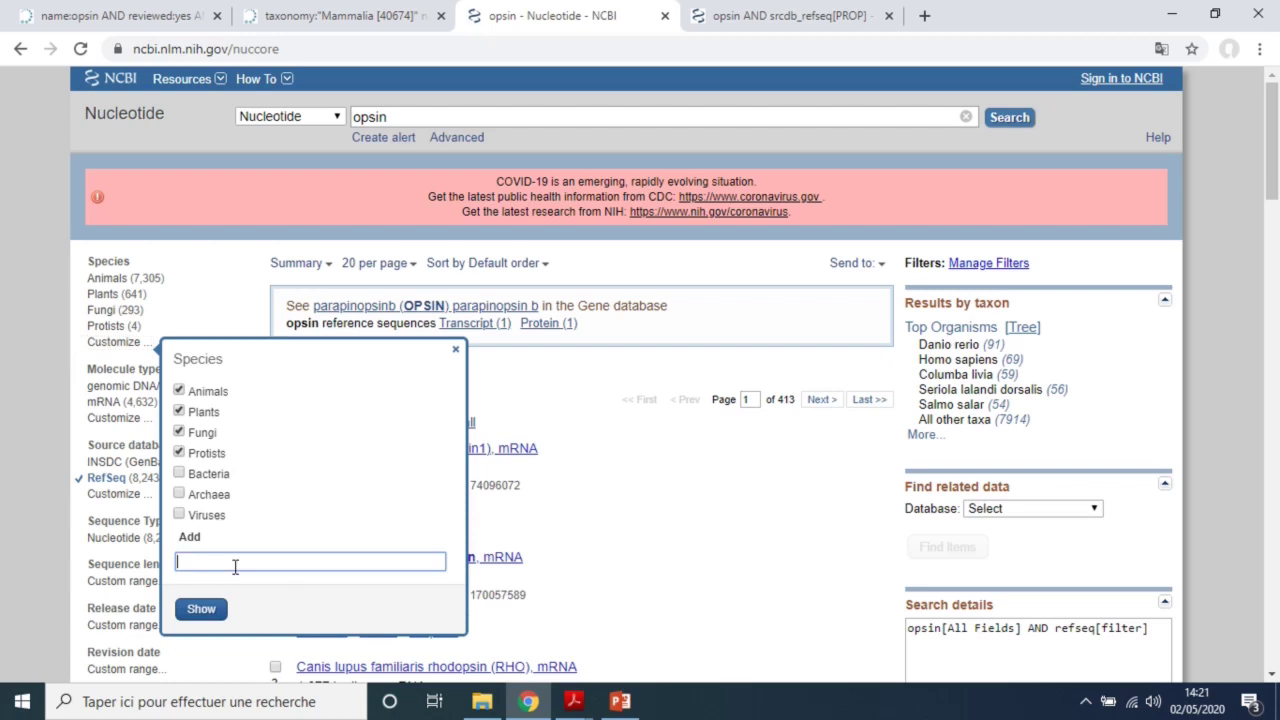
type("Homo s")
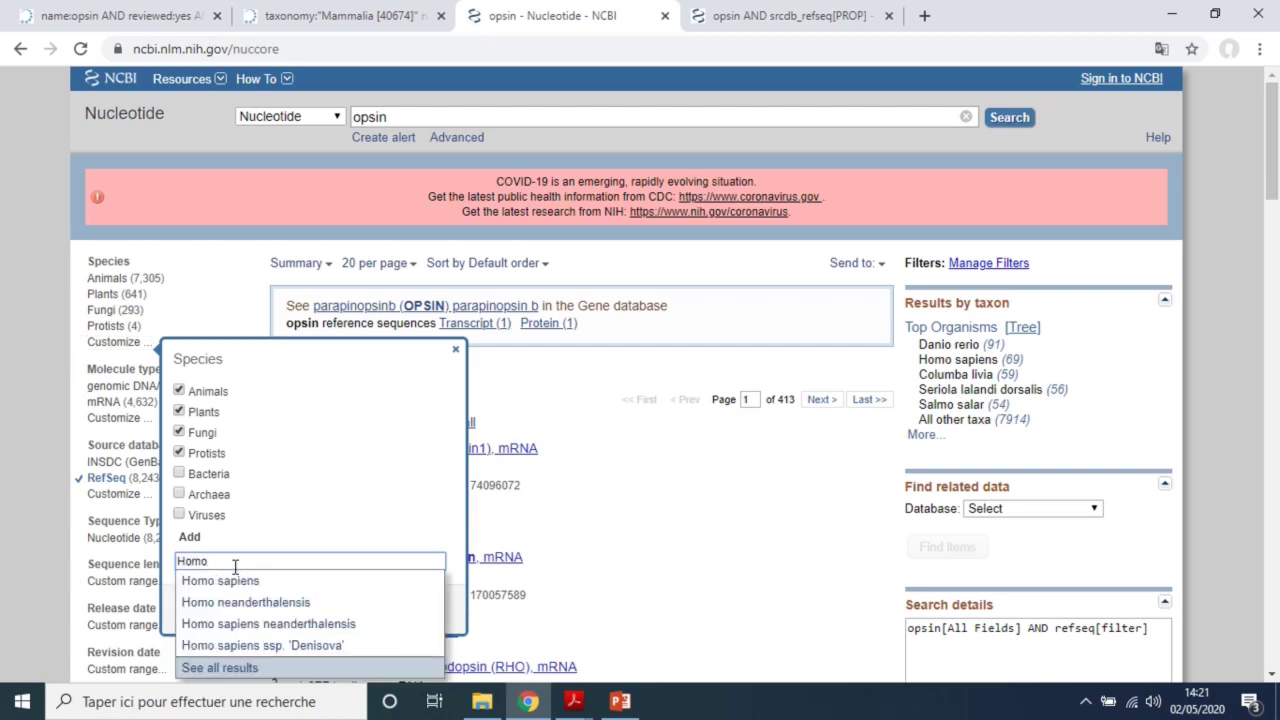
left_click(246, 581)
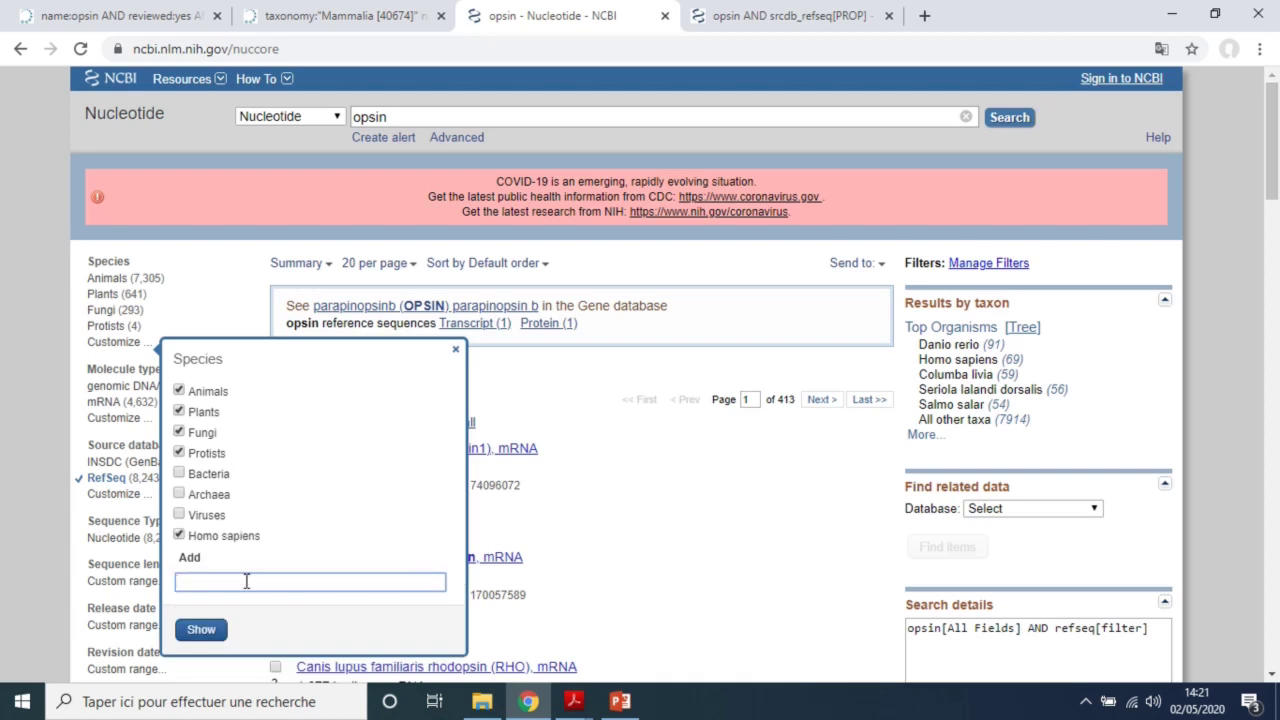
left_click(179, 390)
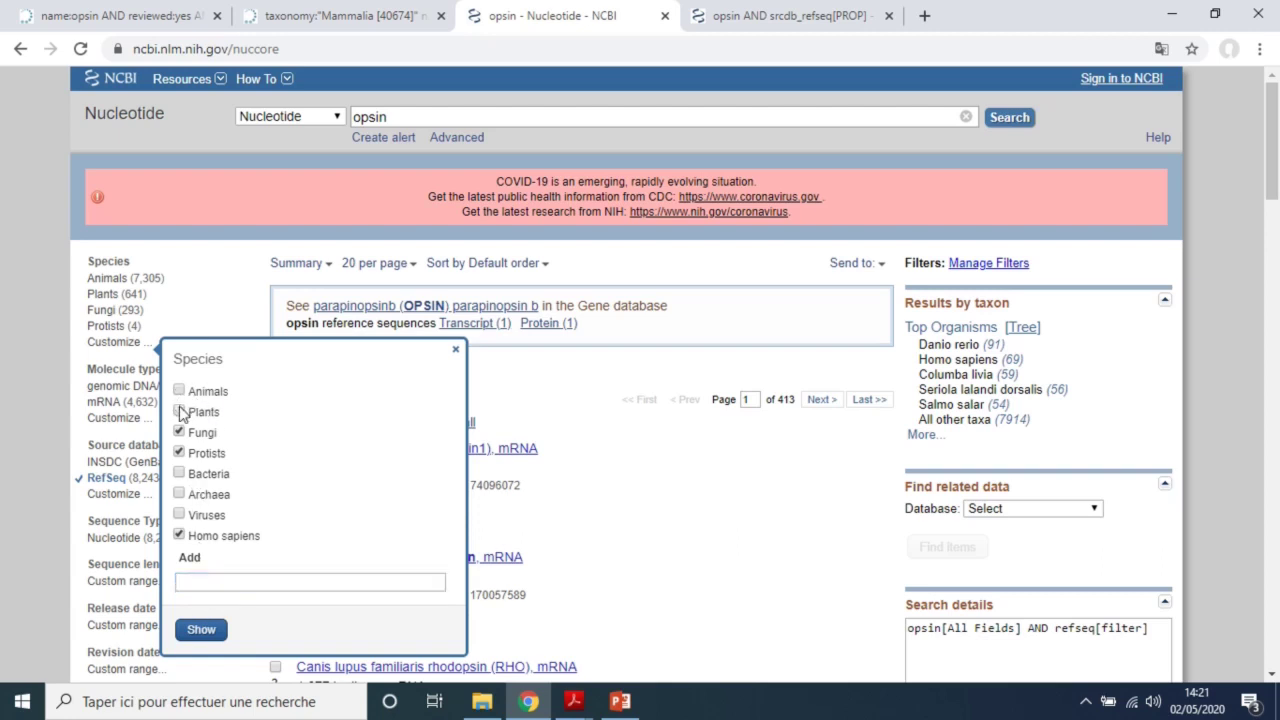
left_click(179, 431)
left_click(203, 630)
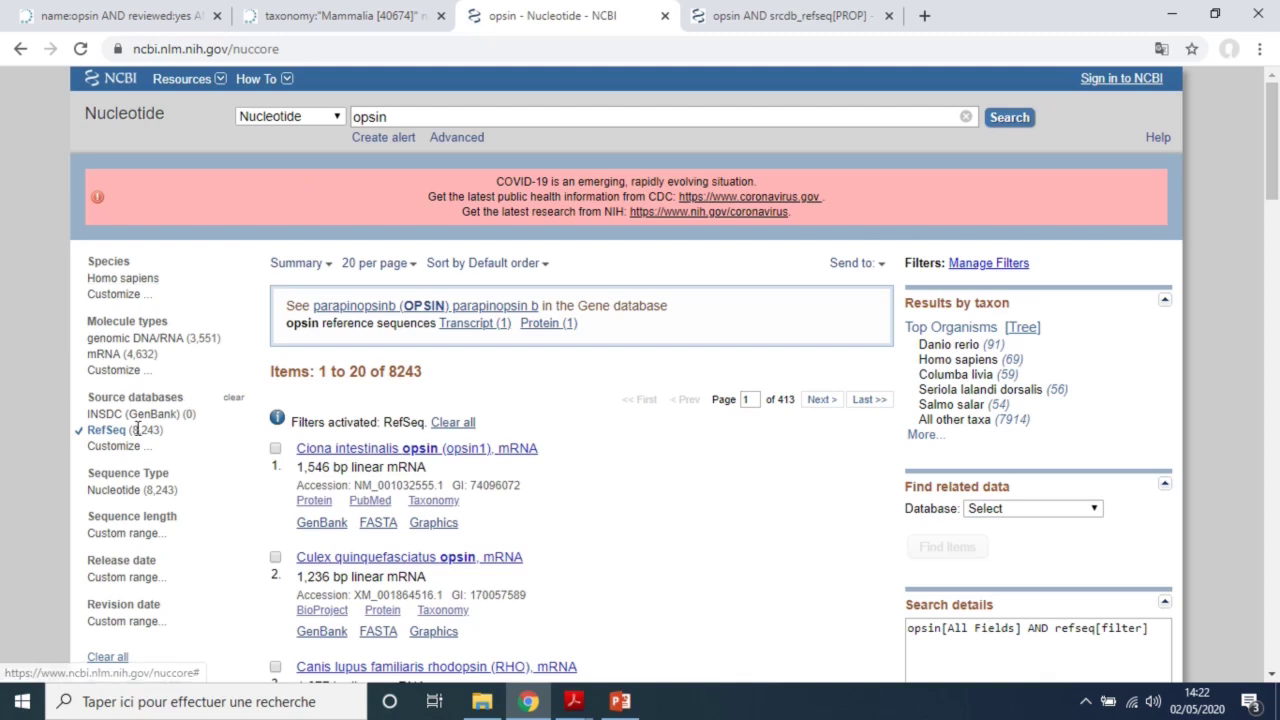
left_click(146, 281)
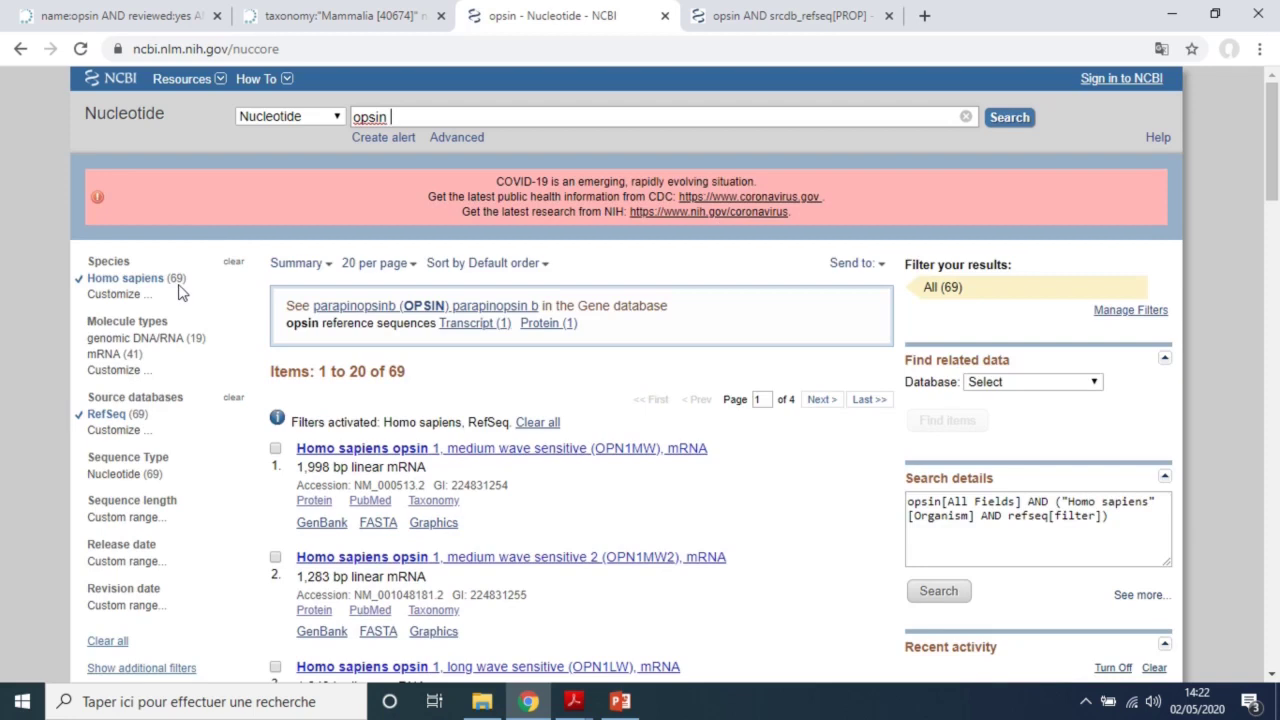
Return to the exercise PDF and read questions 3a and 3b on comparing human opsin results between GenBank and RefSeq
left_click(573, 702)
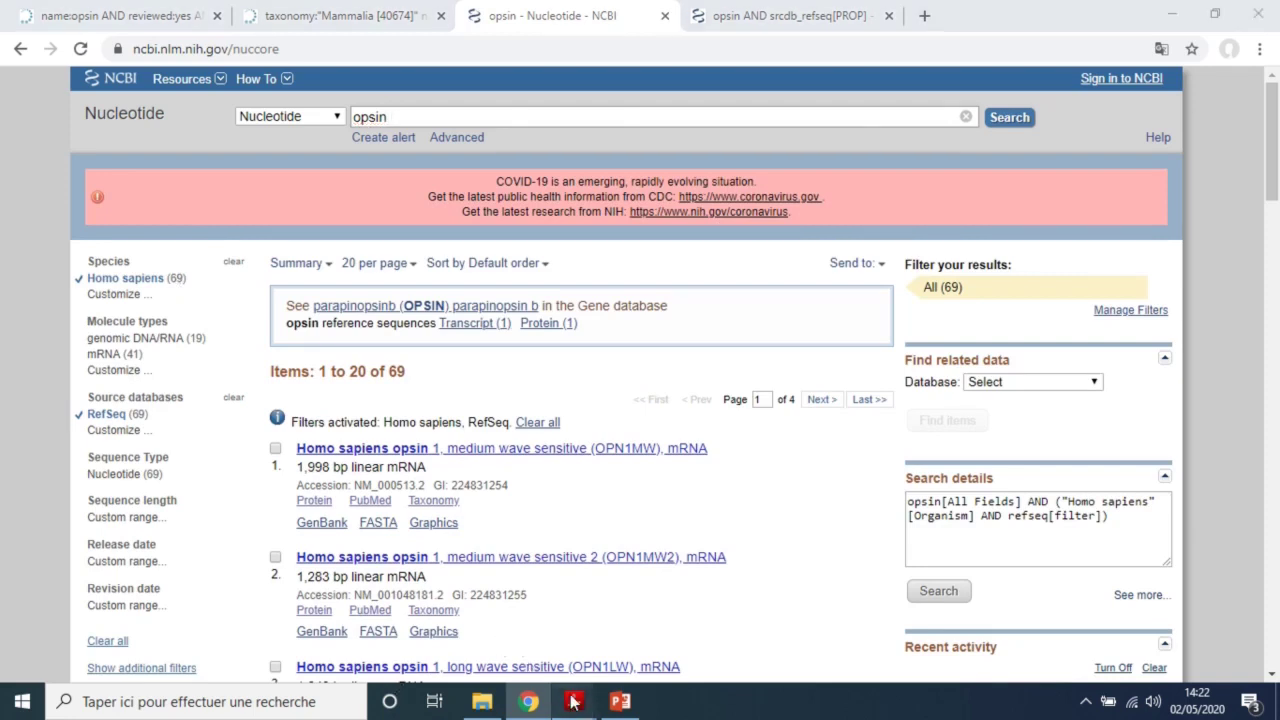
left_click(624, 646)
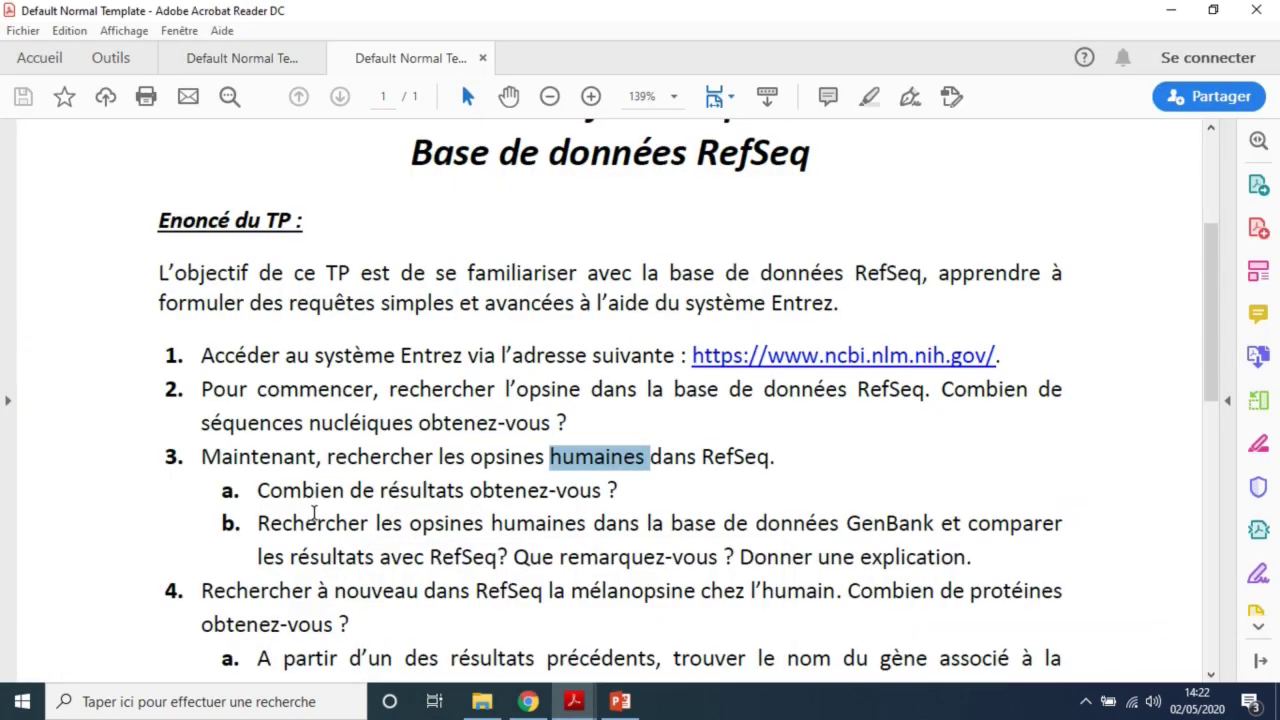
left_click_drag(257, 491, 527, 511)
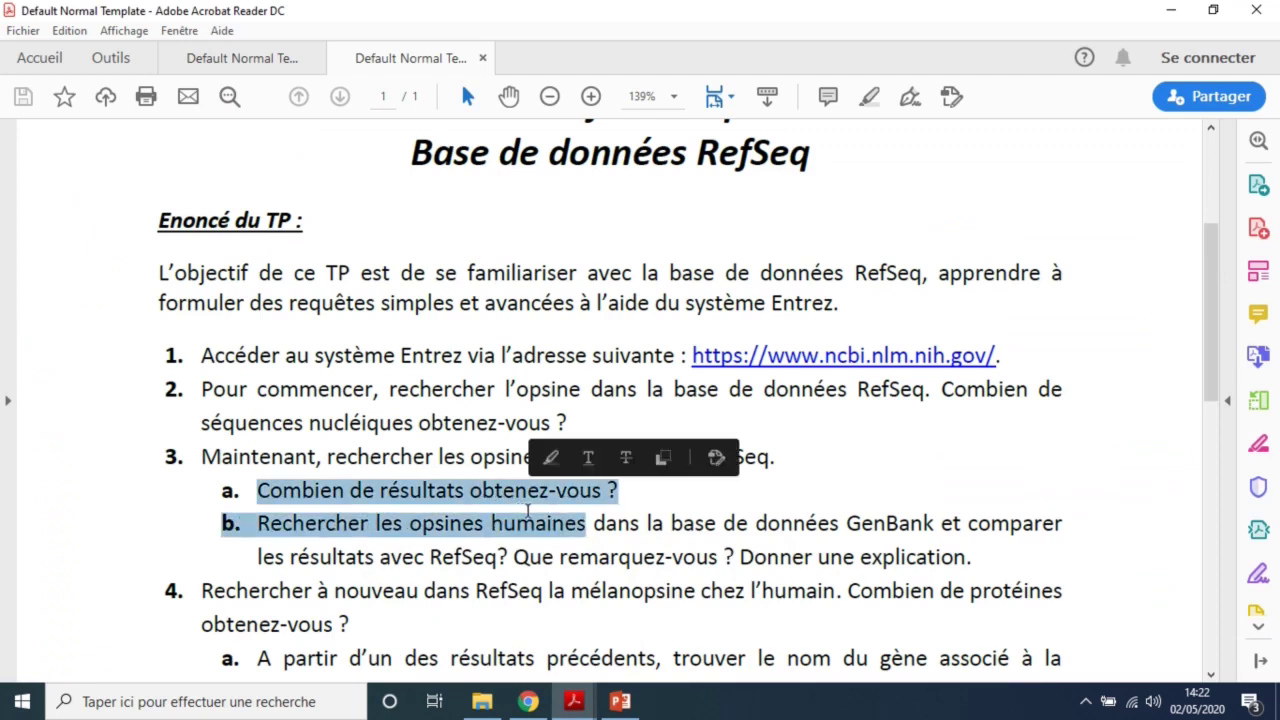
left_click(413, 550)
left_click_drag(330, 527, 586, 527)
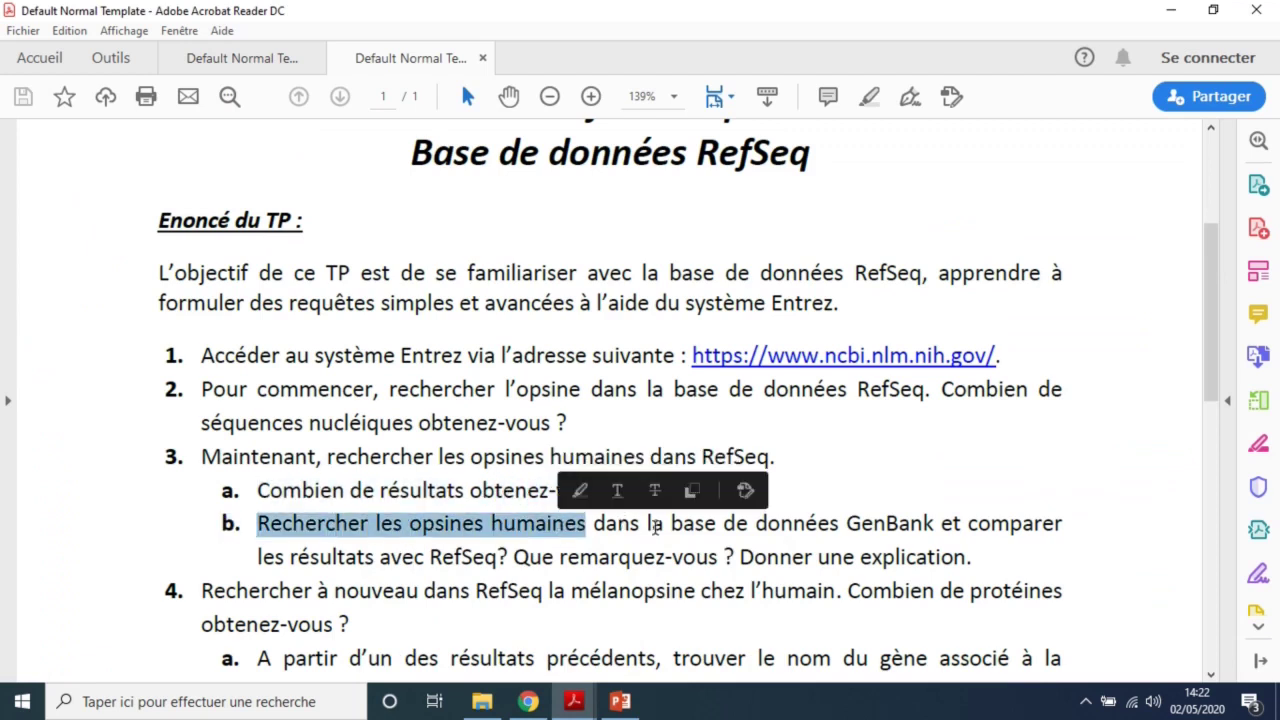
left_click(660, 527)
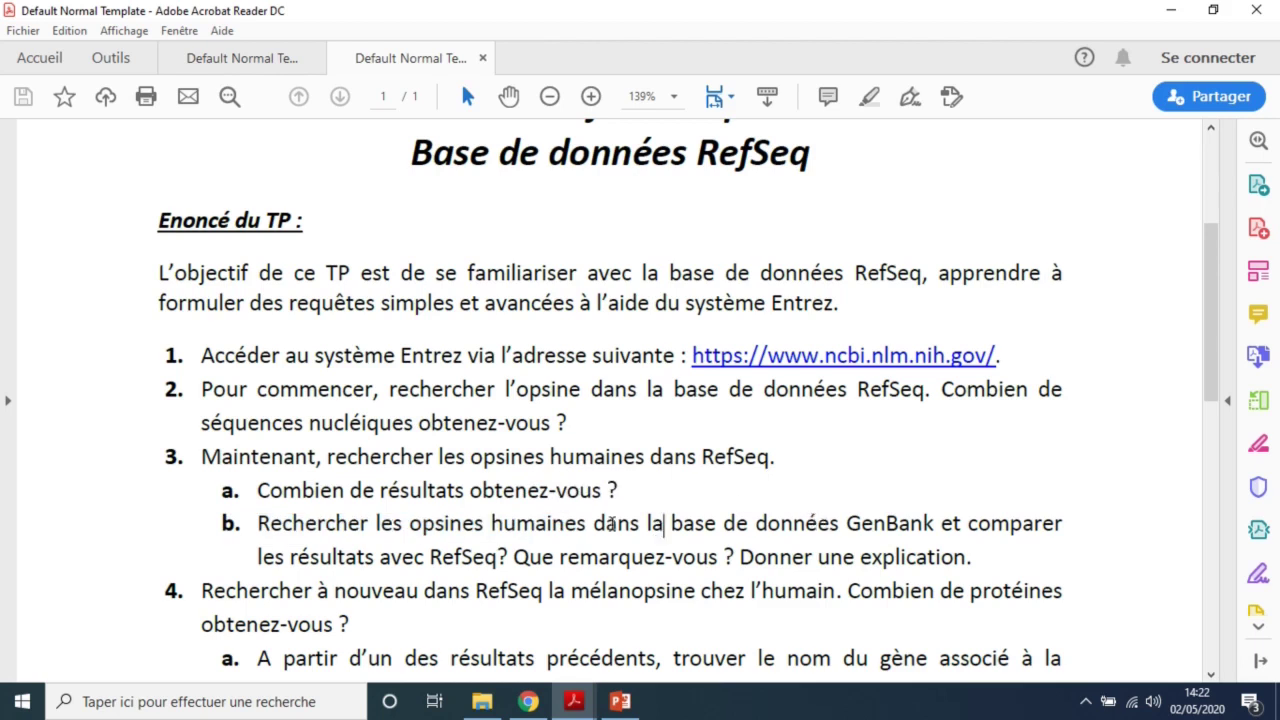
left_click_drag(331, 557, 508, 557)
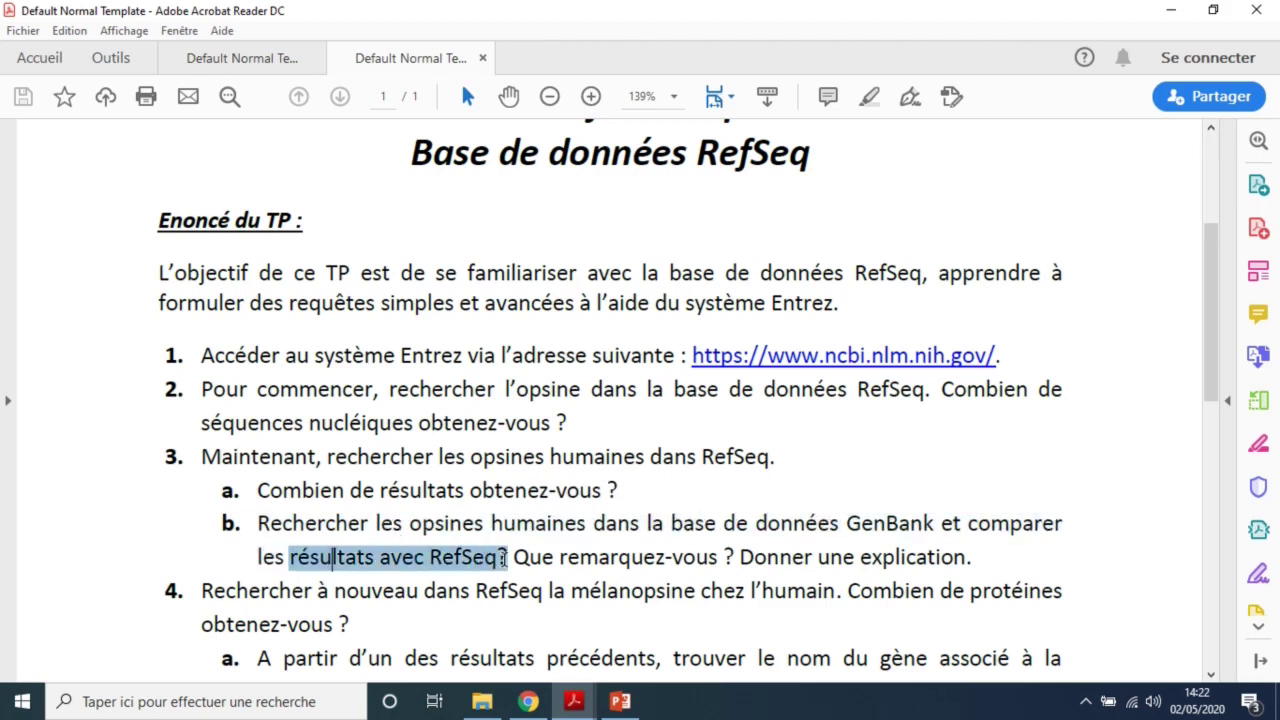
In Chrome, add INSDC (GenBank) to the listed source databases and apply it as a filter alongside RefSeq
left_click(545, 704)
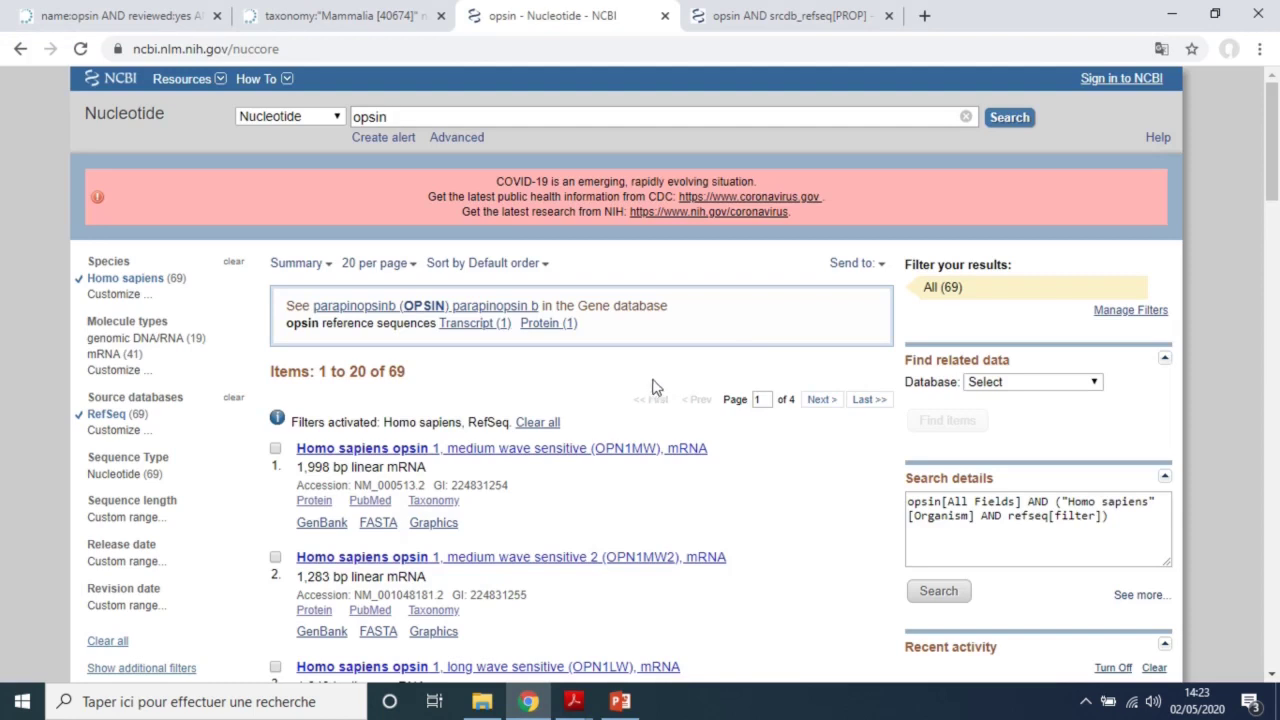
left_click(114, 430)
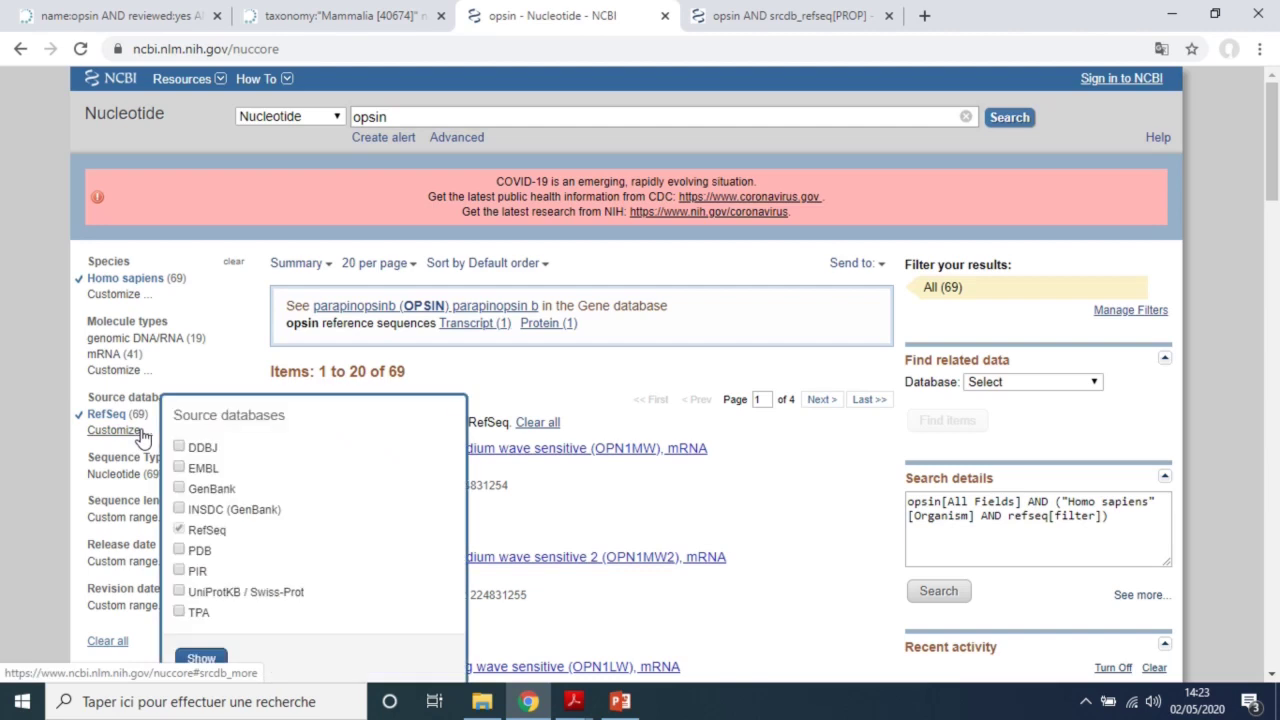
left_click(179, 510)
left_click(201, 659)
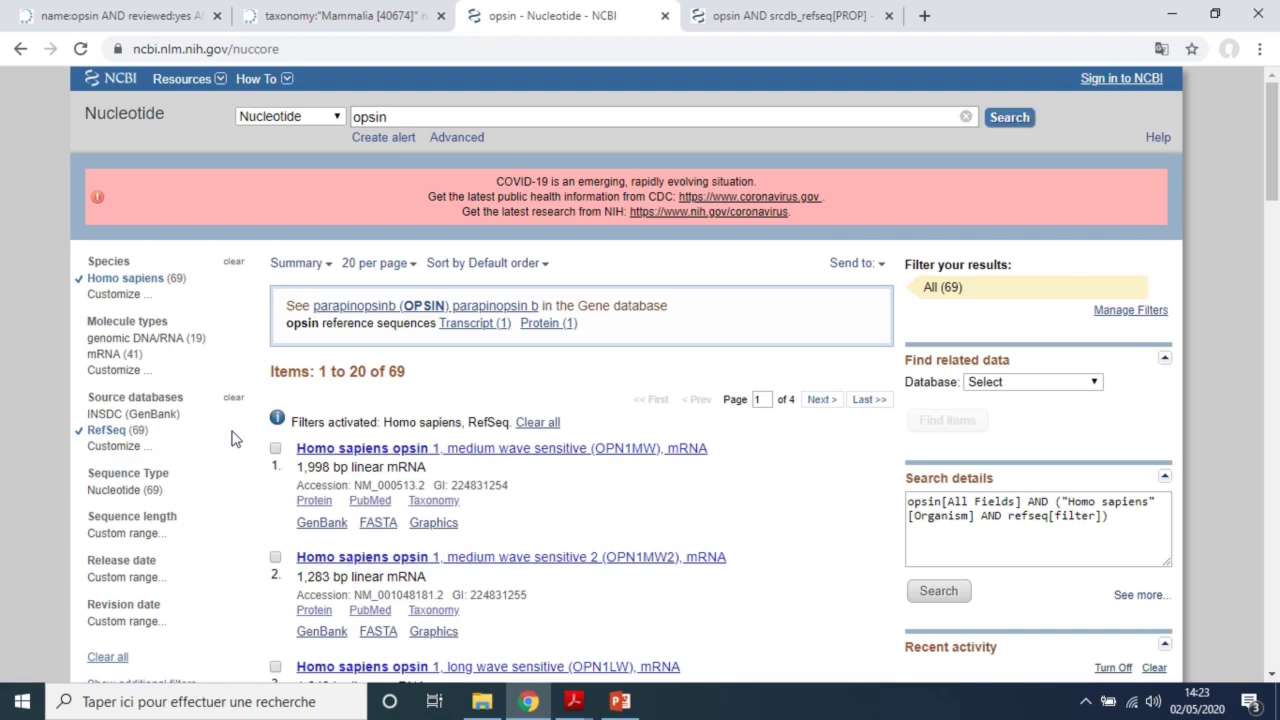
left_click(130, 418)
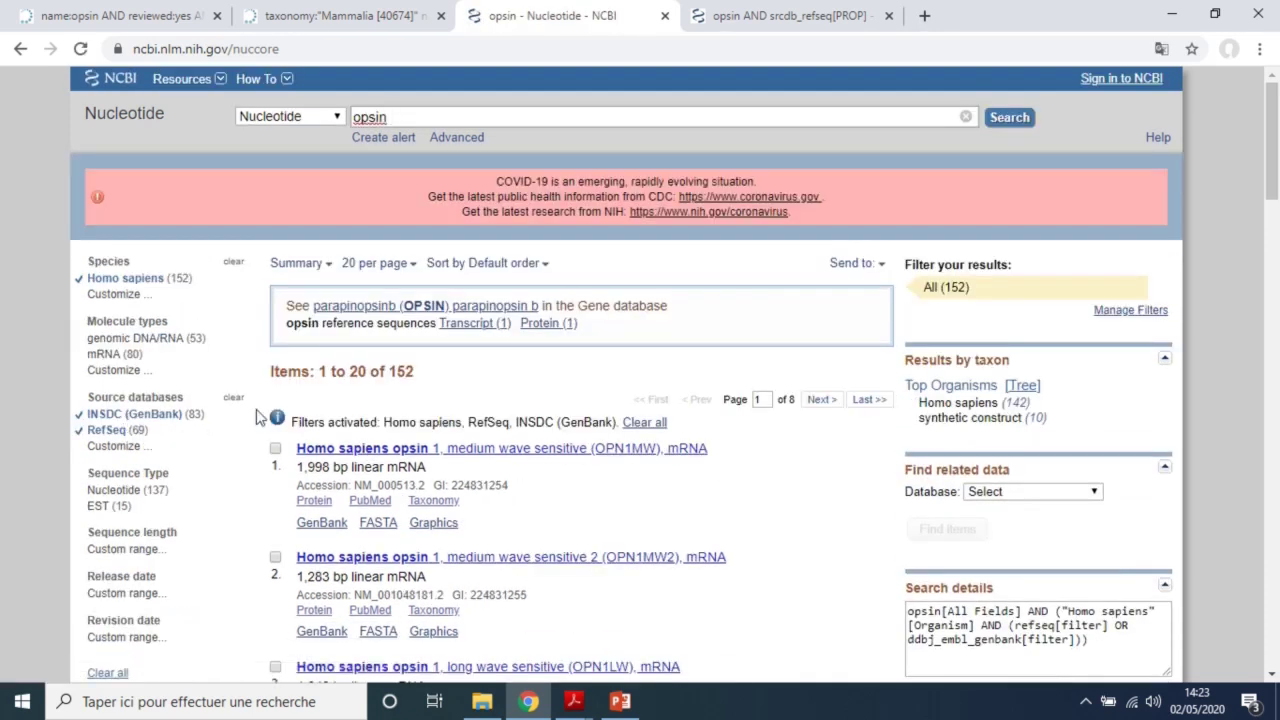
Compare the GenBank and RefSeq results for human opsins, checking them against question 3b in the exercise PDF
scroll(463, 270, "down", 1)
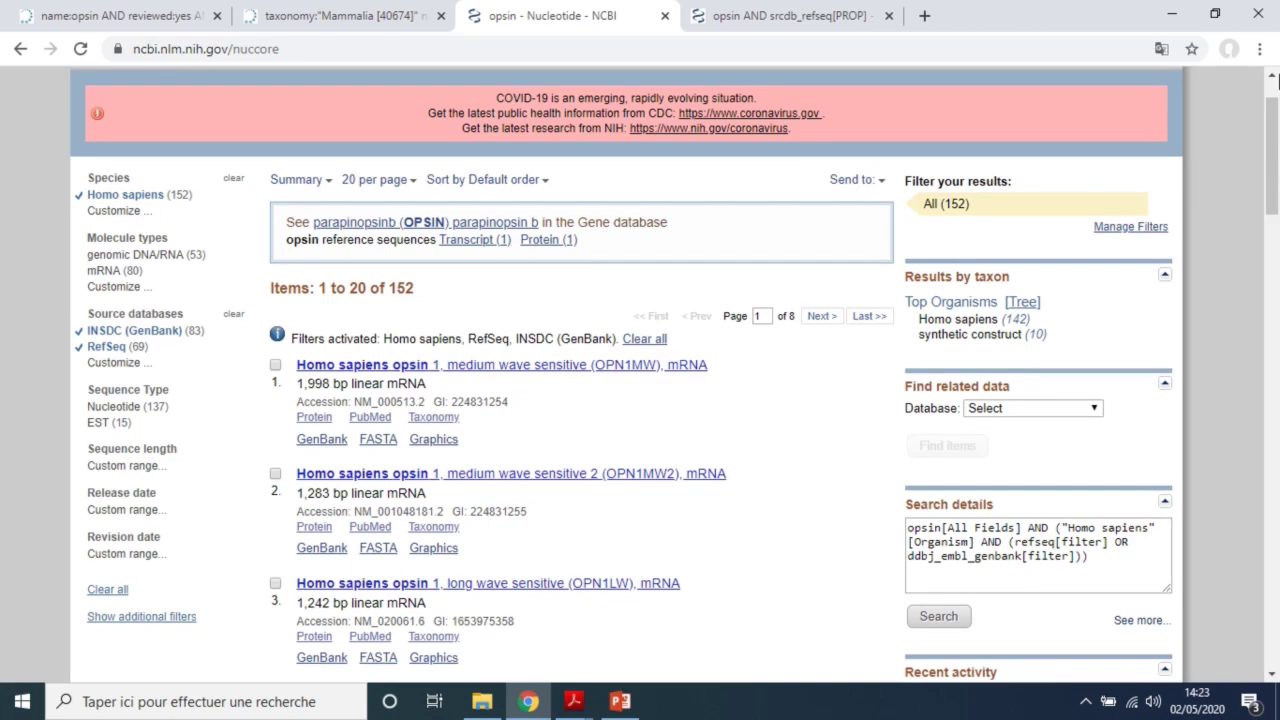
scroll(1274, 168, "up", 1)
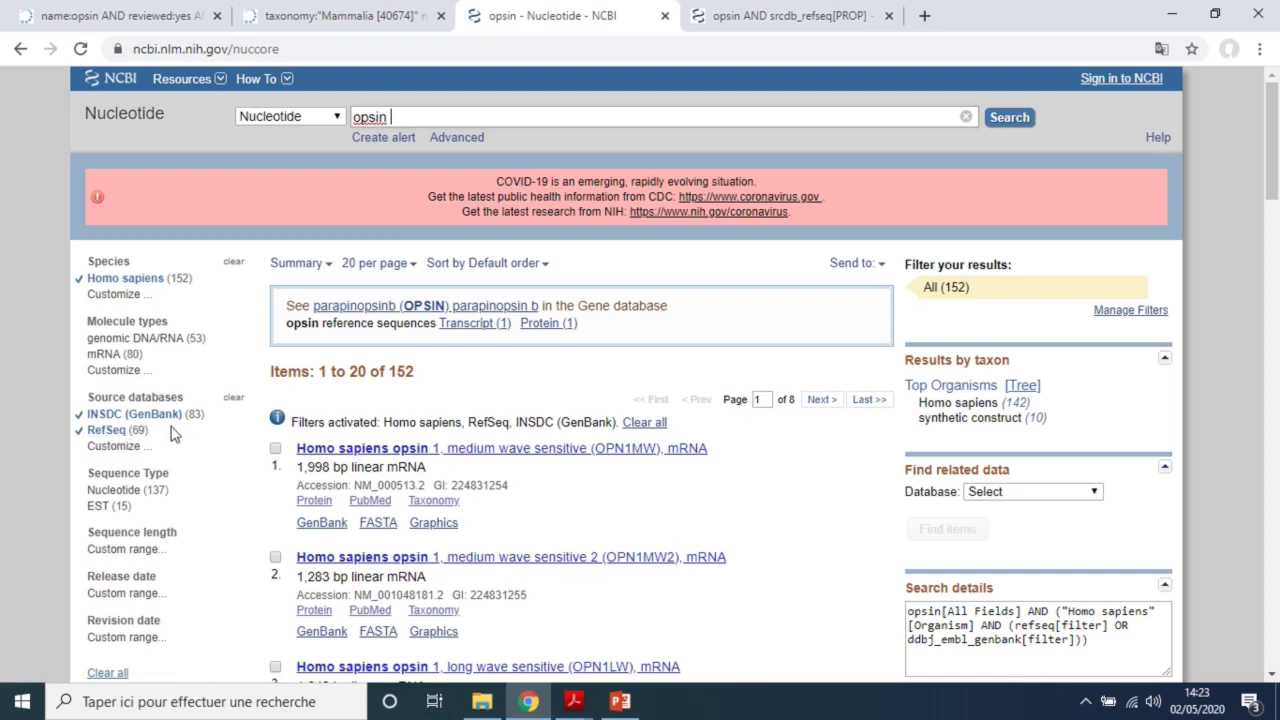
mouse_move(578, 701)
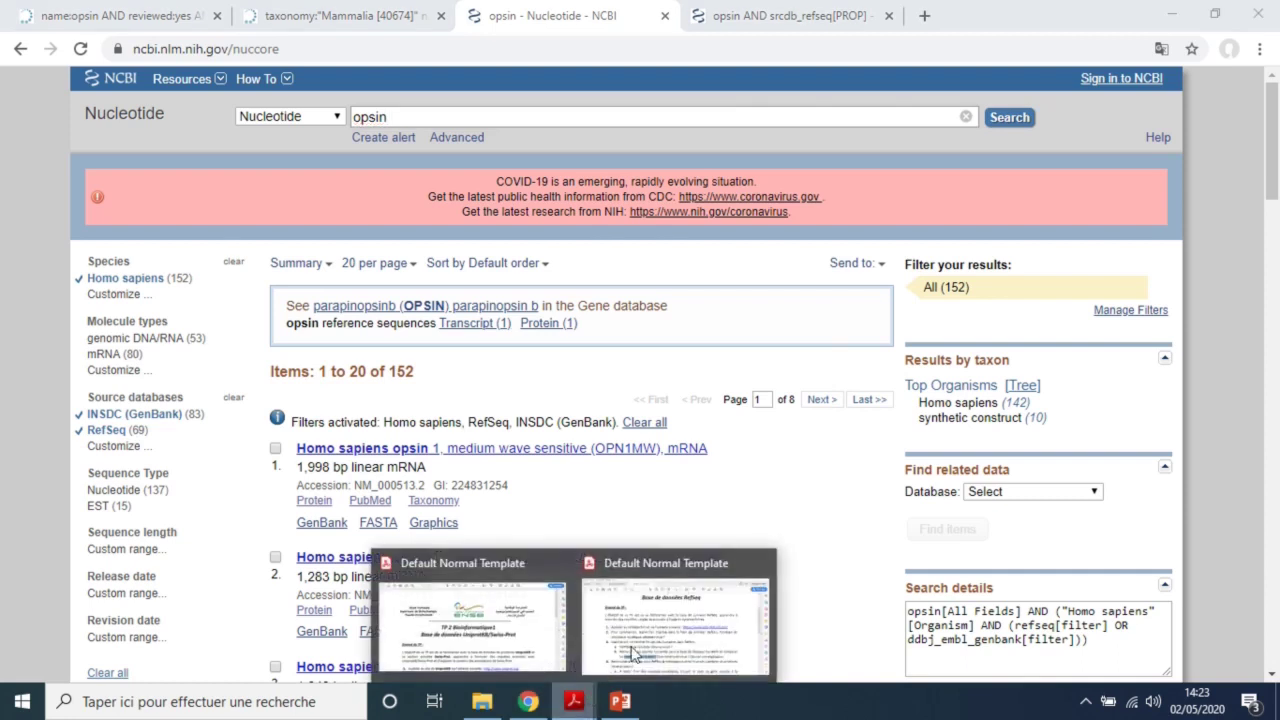
left_click(657, 630)
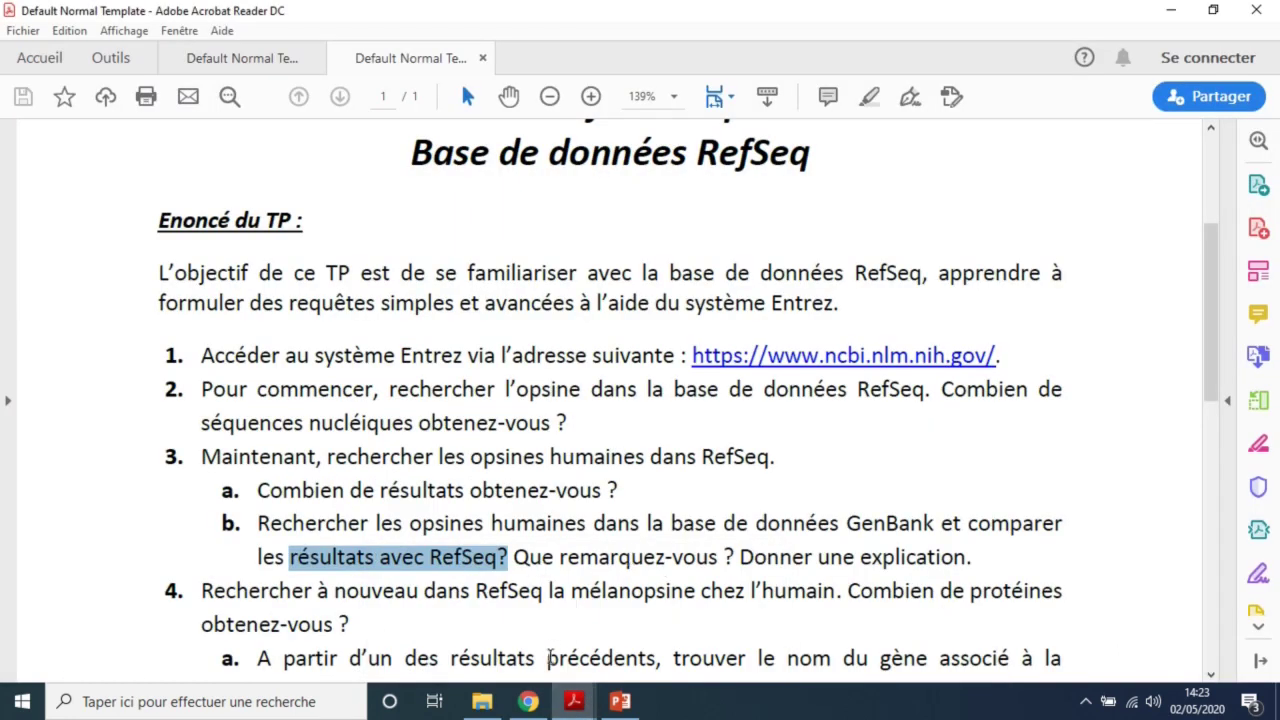
left_click(528, 701)
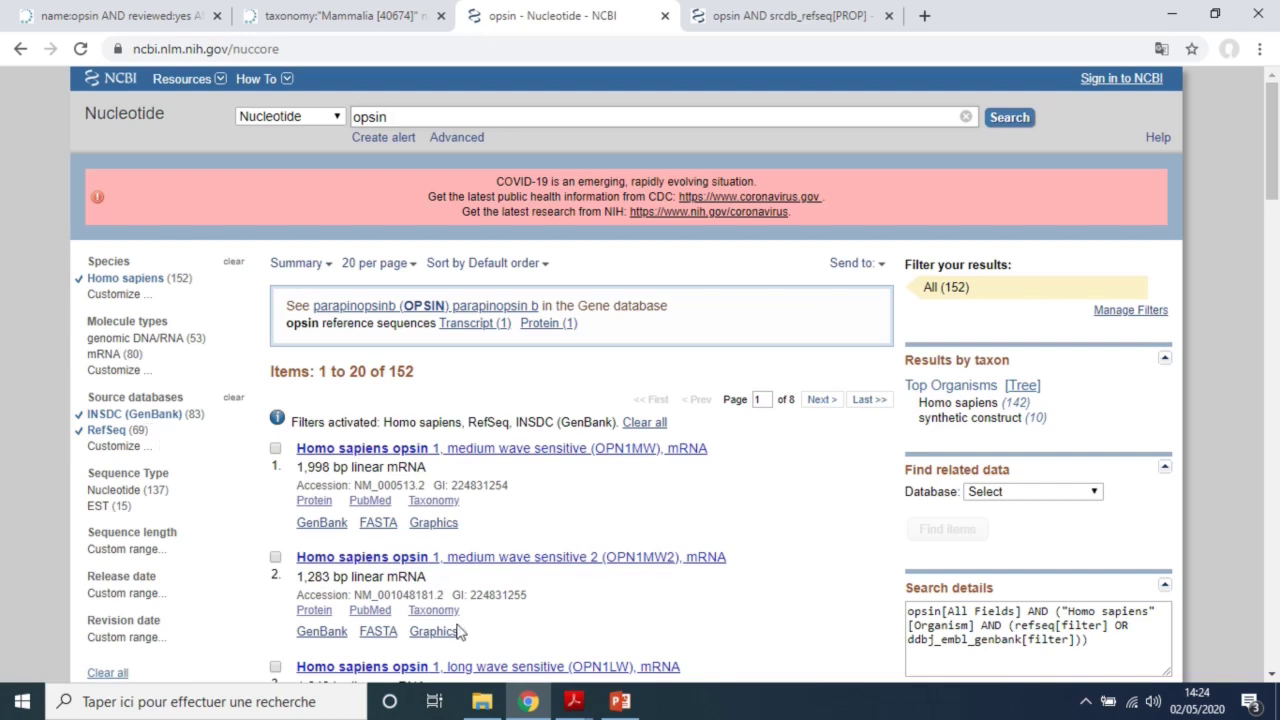
mouse_move(575, 708)
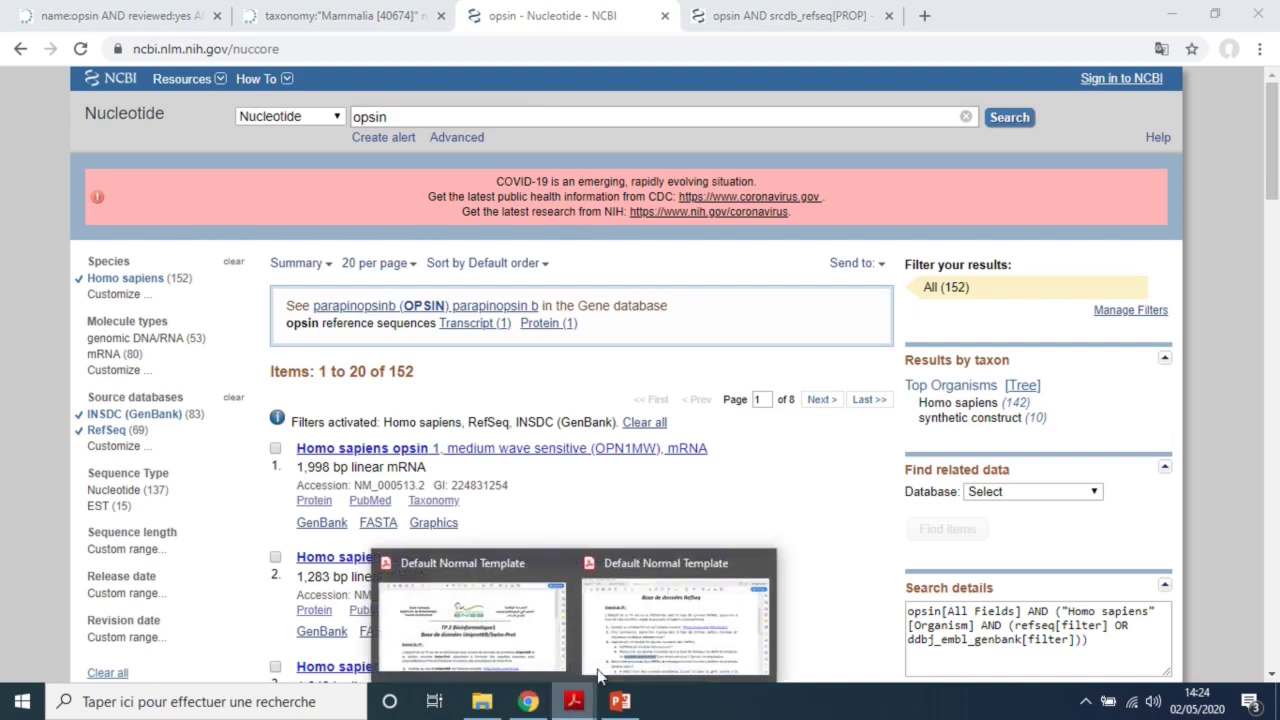
left_click(614, 656)
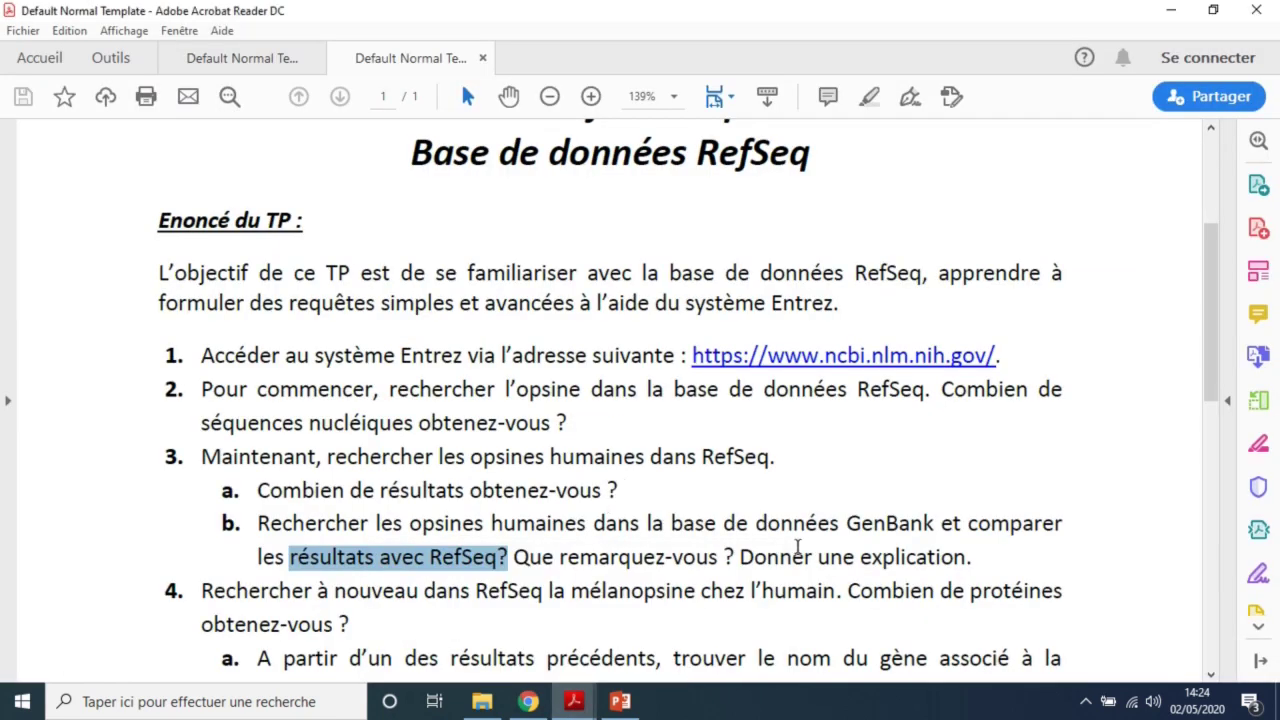
left_click(1171, 9)
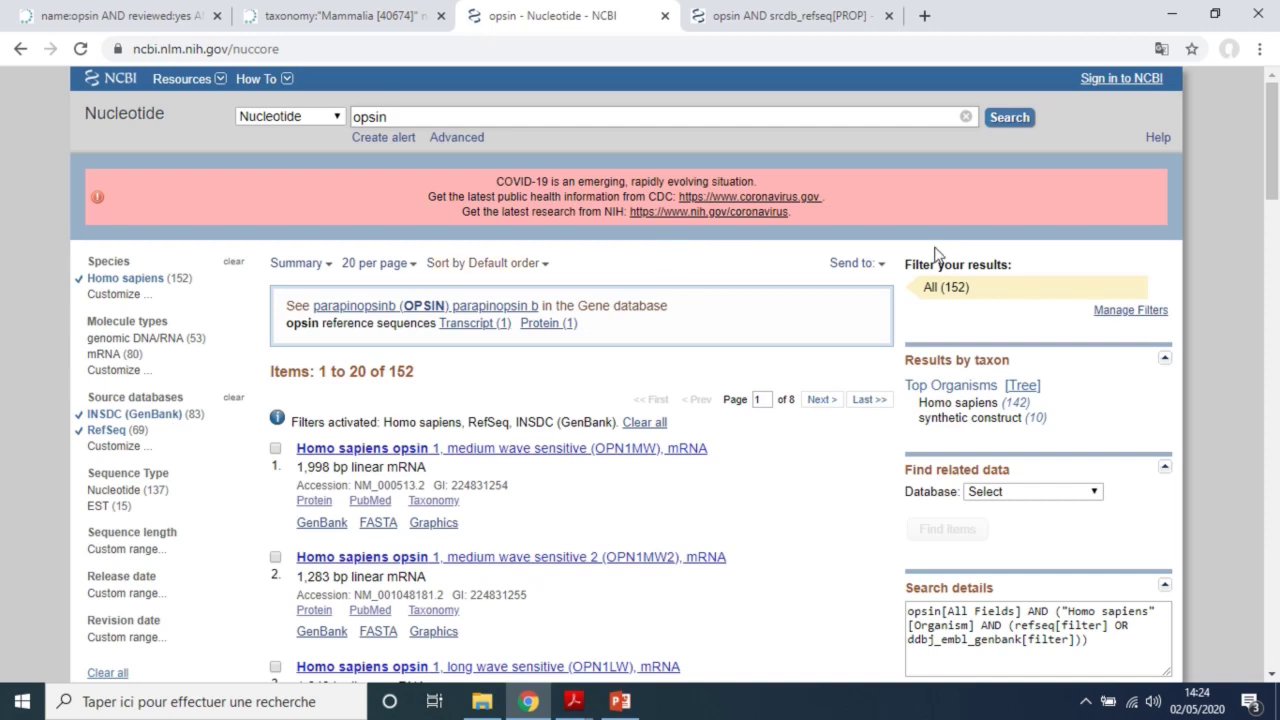
Locate the search details of the filtered opsin results and highlight the whole generated query for reading
scroll(1275, 190, "down", 1)
scroll(1275, 190, "down", 2)
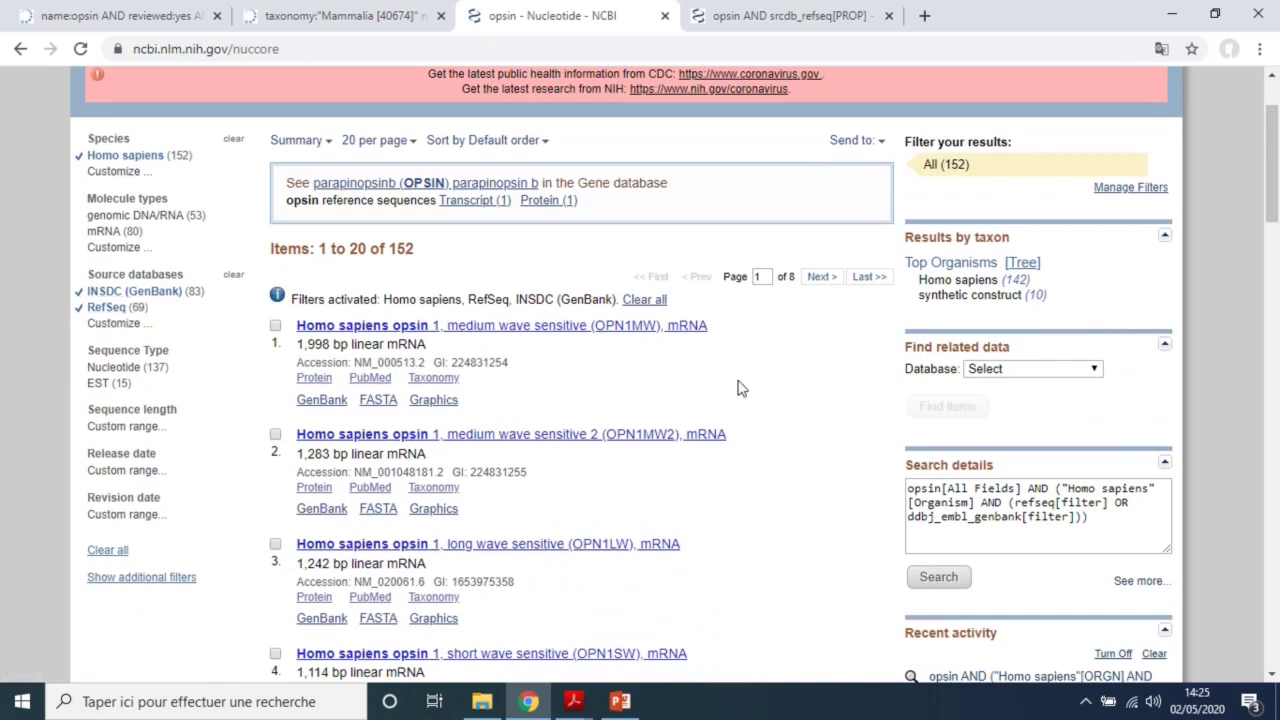
left_click_drag(1273, 205, 1276, 270)
left_click_drag(1278, 340, 1278, 360)
left_click_drag(1273, 253, 1277, 150)
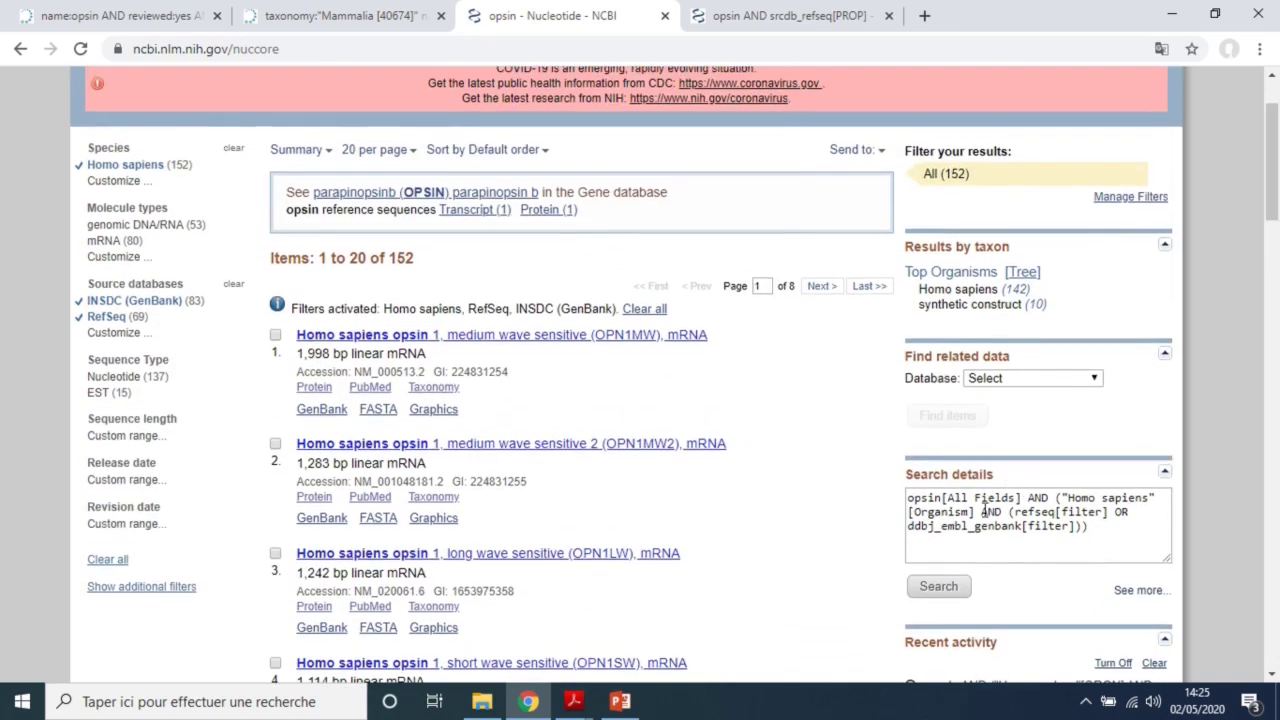
left_click_drag(1081, 527, 906, 494)
left_click(1098, 526)
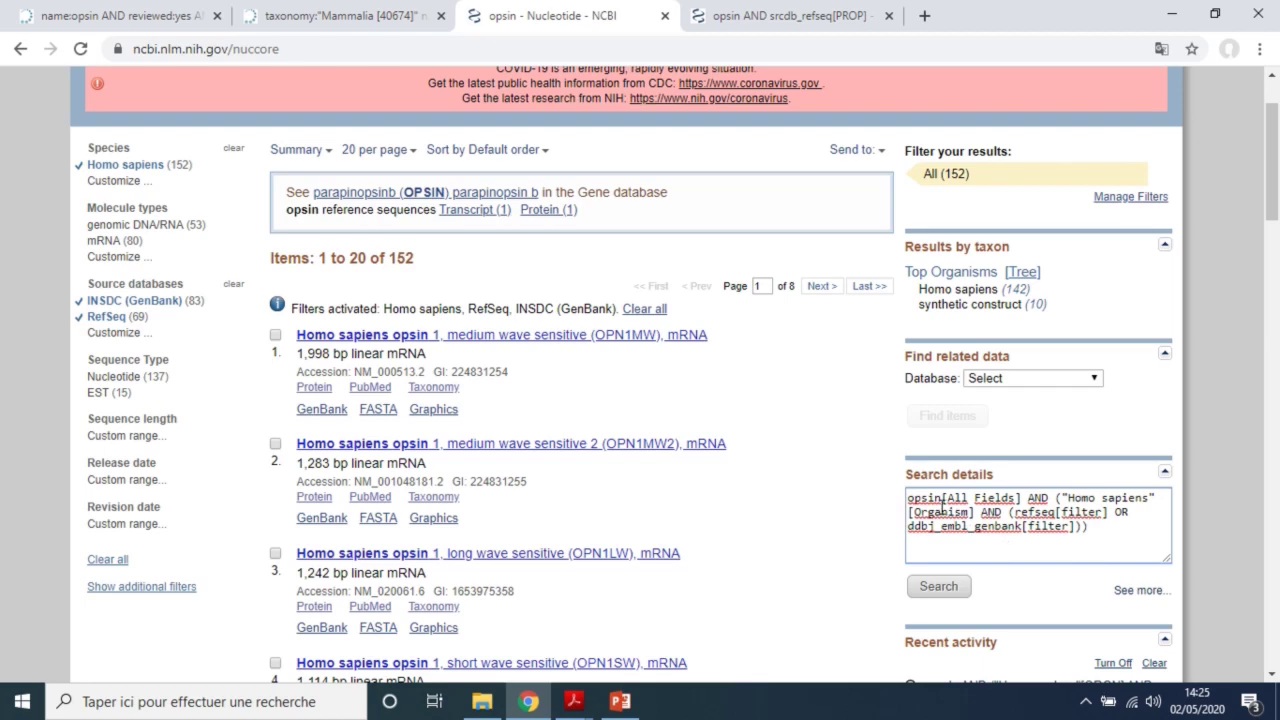
Examine each part of the generated query: opsin in All Fields, the Homo sapiens organism term, and the refseq and ddbj_embl_genbank filters
left_click_drag(943, 497, 907, 497)
left_click(949, 506)
left_click_drag(946, 498, 1019, 498)
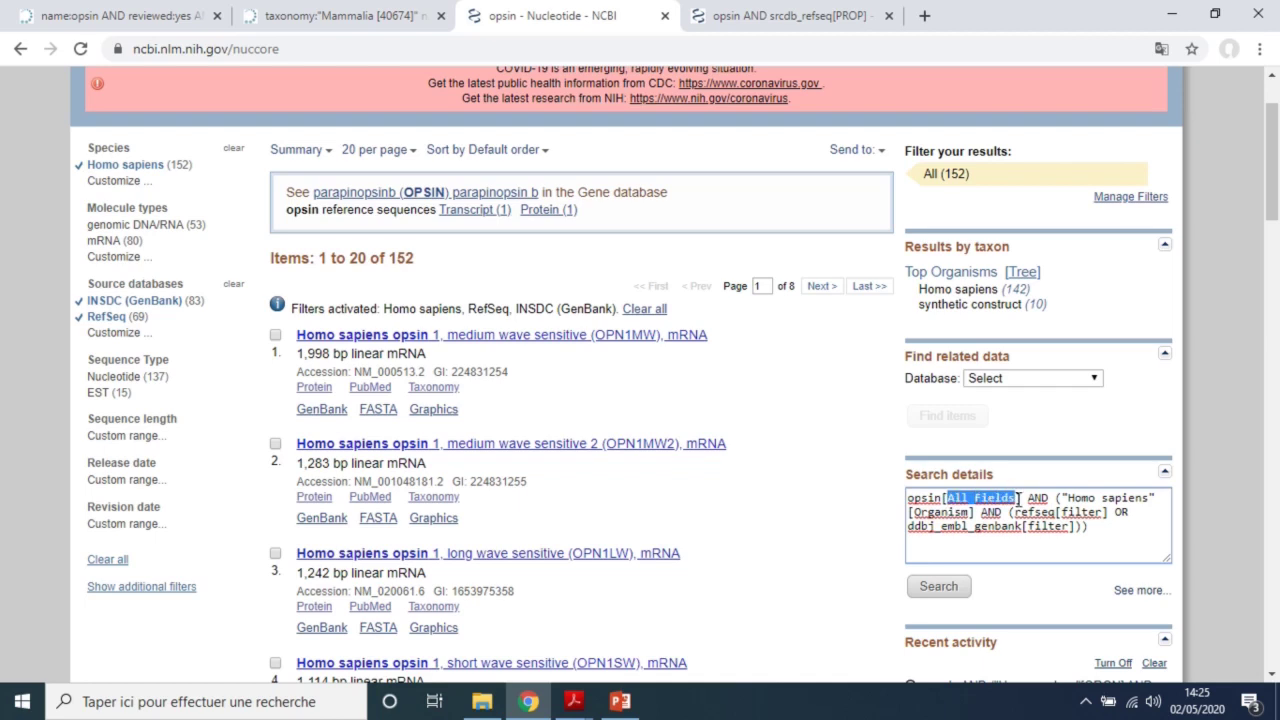
left_click(1057, 497)
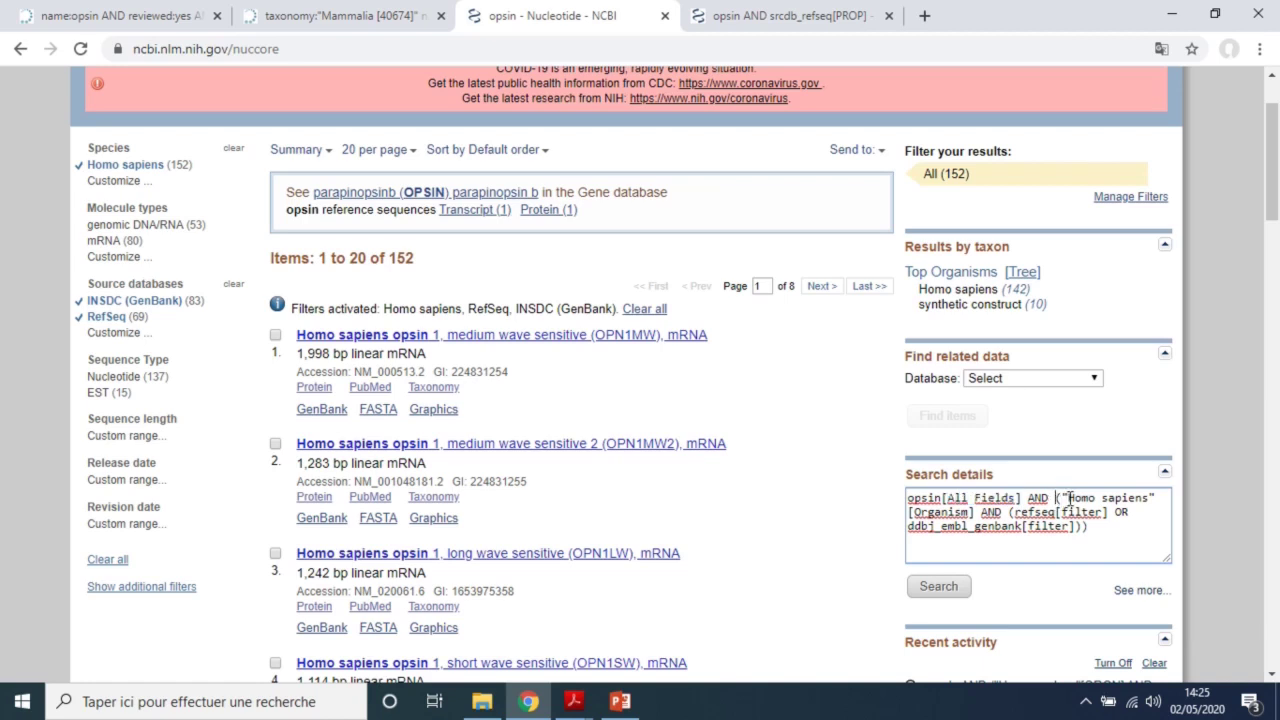
left_click_drag(1068, 497, 1149, 497)
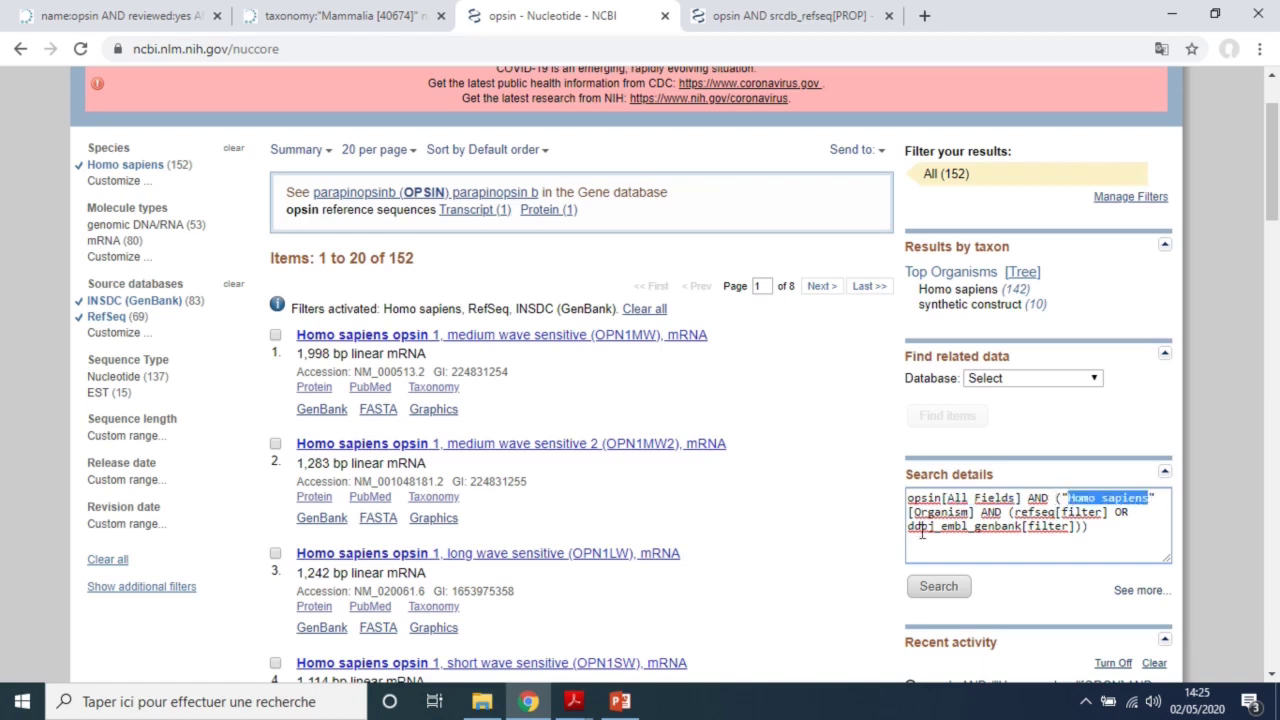
left_click(921, 512)
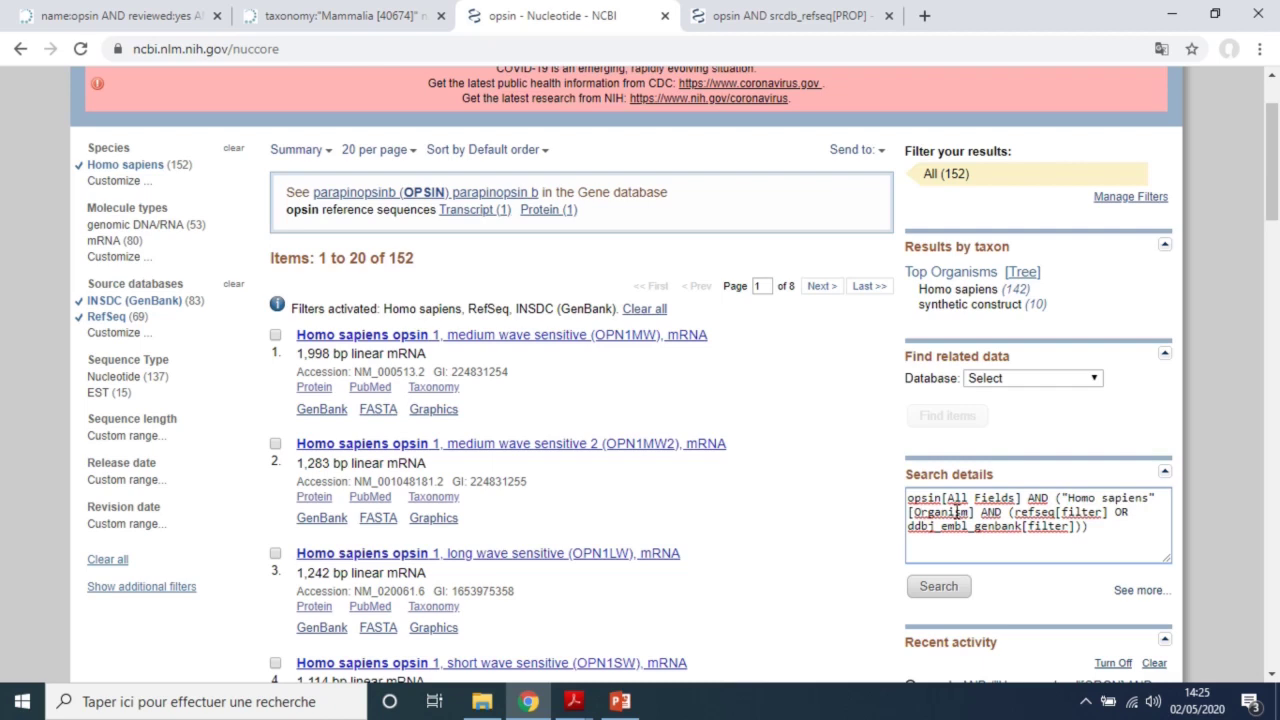
left_click_drag(1017, 511, 1108, 513)
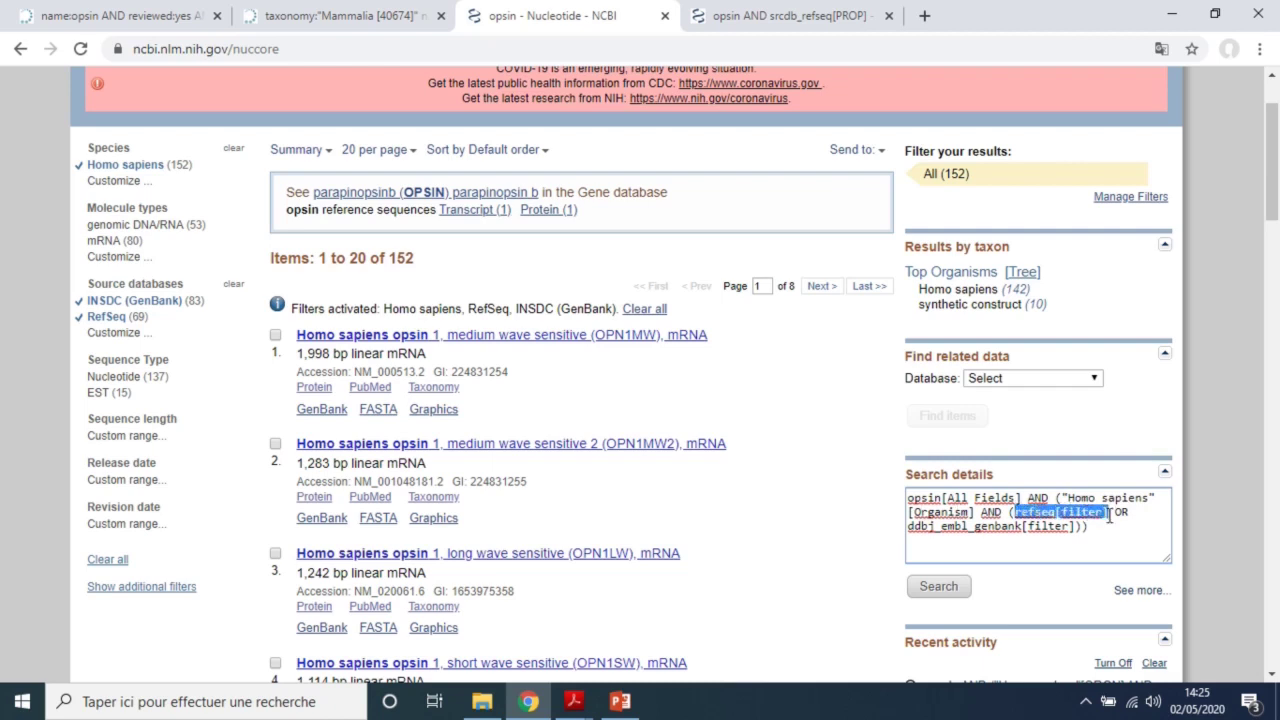
left_click(1028, 511)
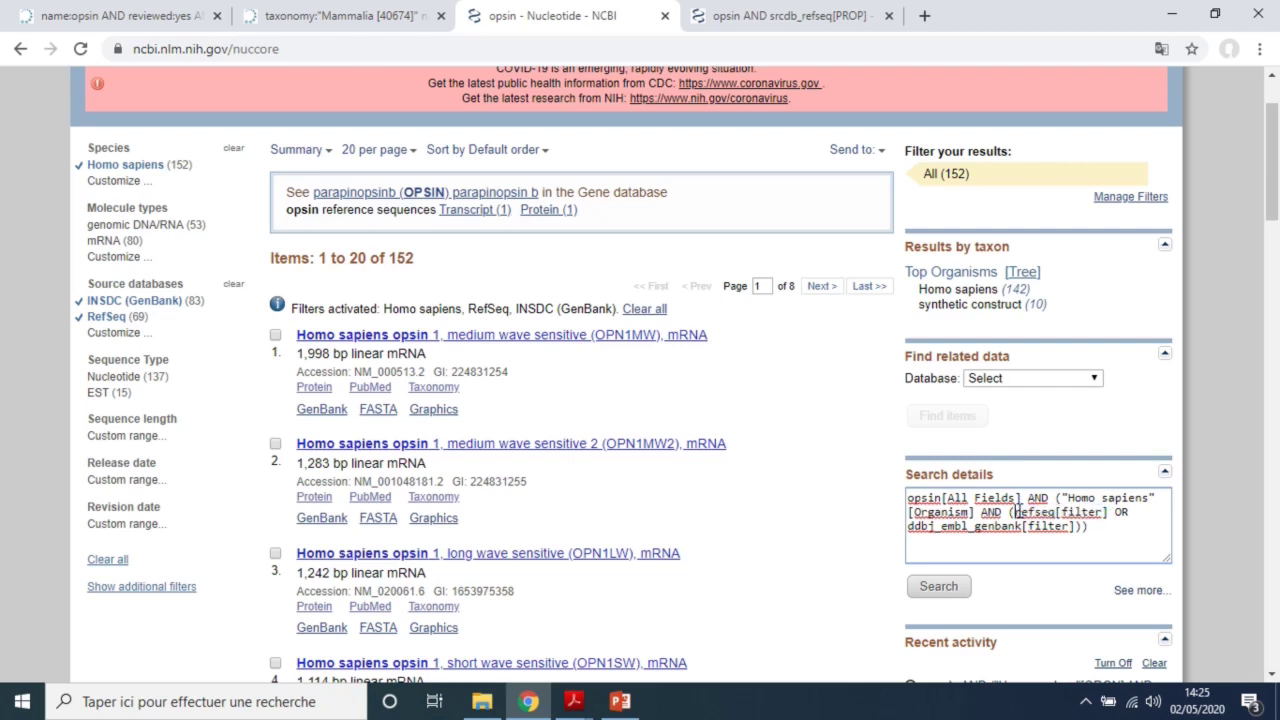
double_click(1028, 511)
double_click(968, 527)
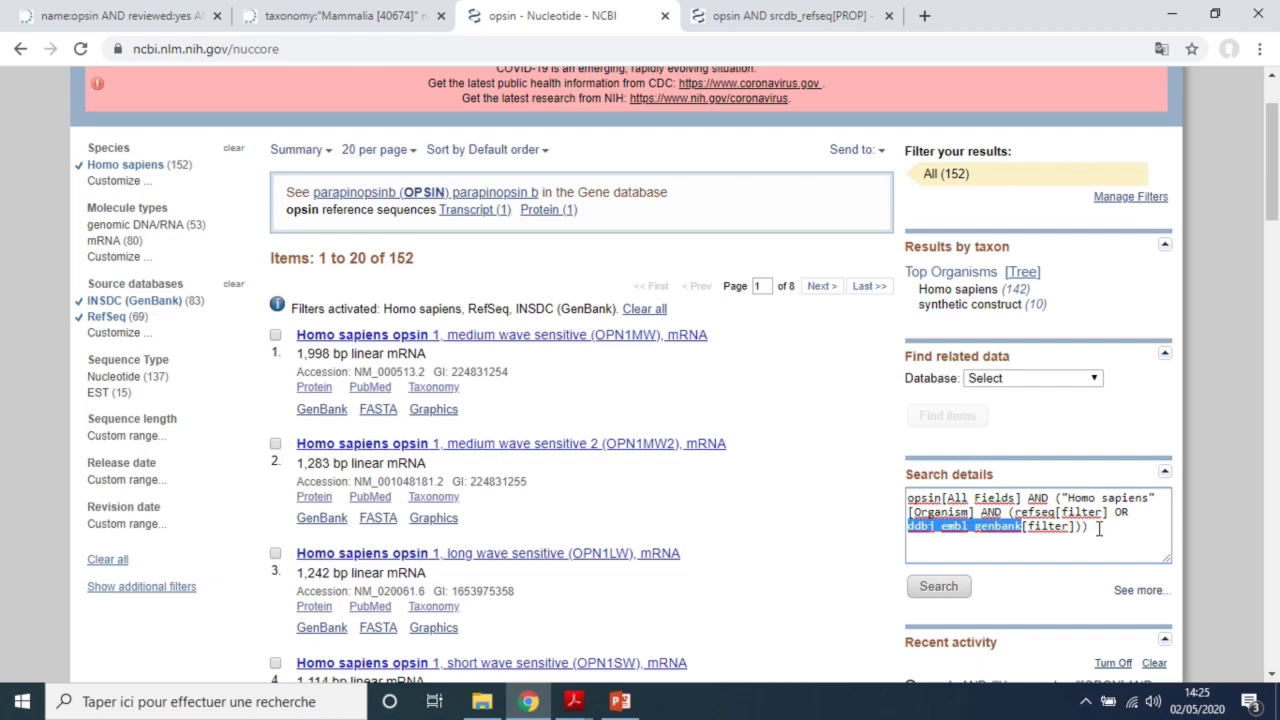
Compare the full generated query with the search term and the active species and source database filters
left_click_drag(1278, 178, 1278, 161)
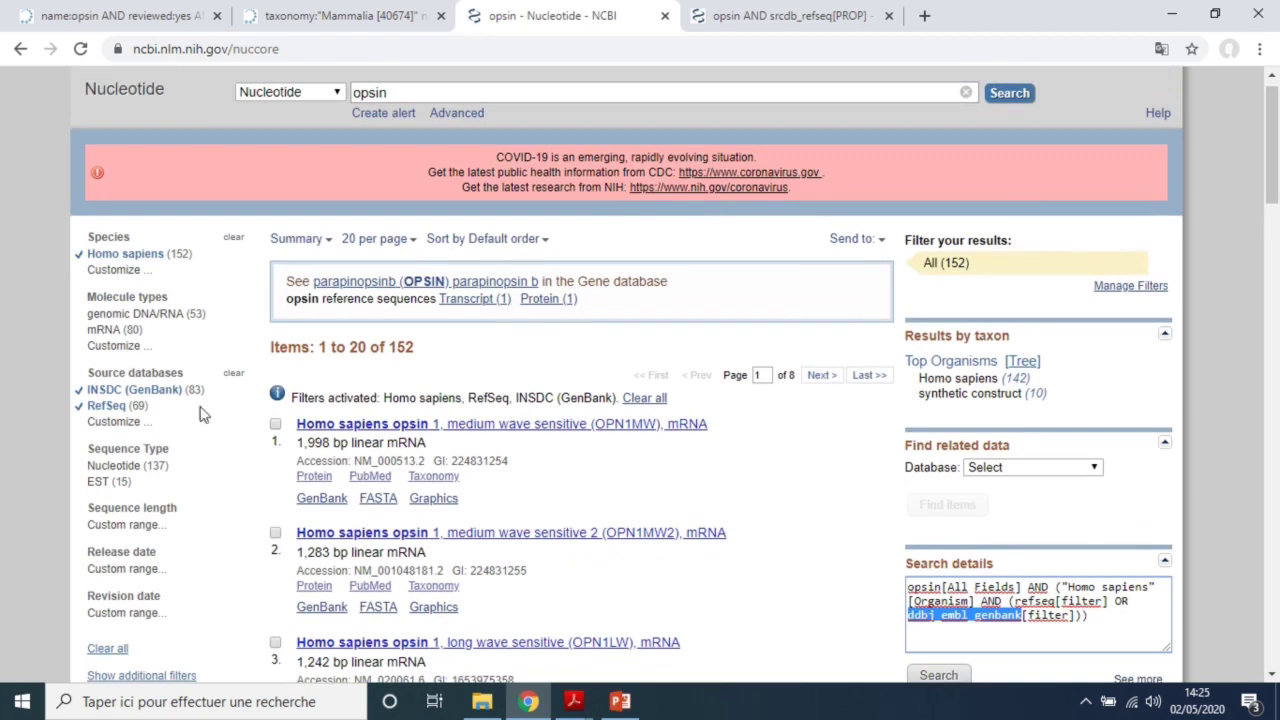
left_click_drag(1276, 91, 1276, 84)
left_click_drag(1097, 637, 936, 612)
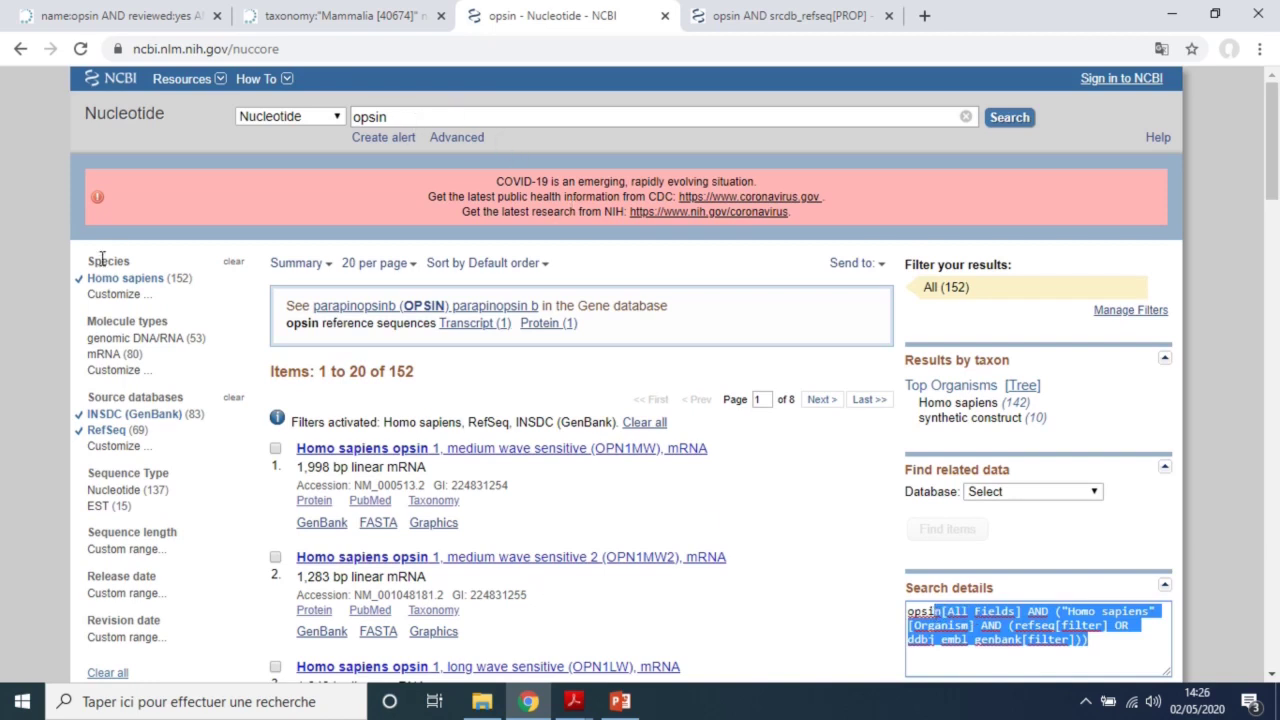
left_click(1108, 636)
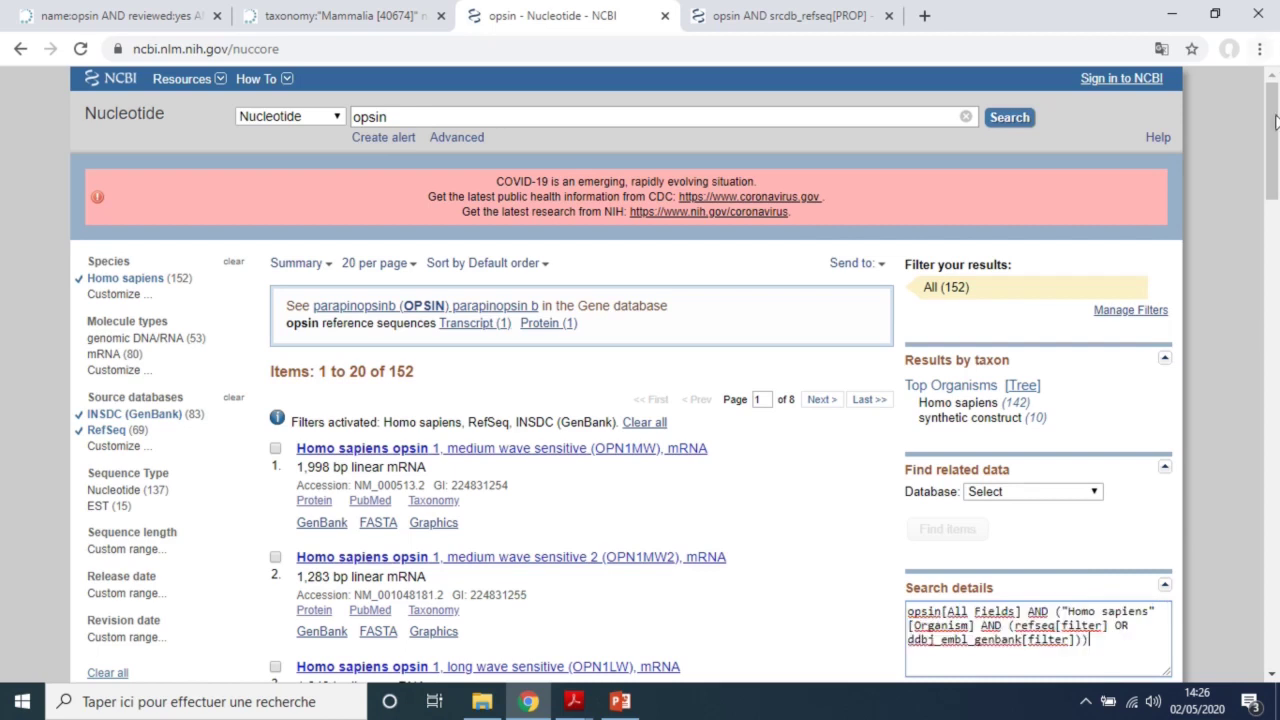
scroll(1276, 120, "down", 2)
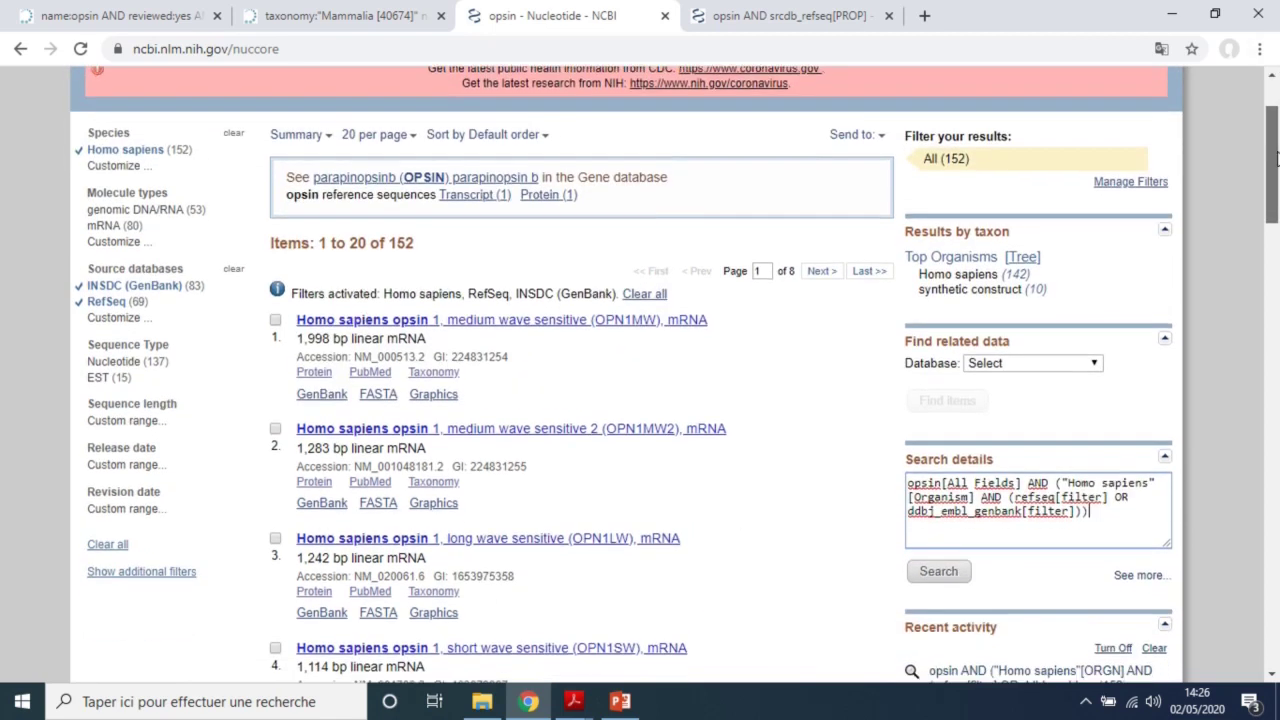
left_click_drag(1276, 160, 1276, 161)
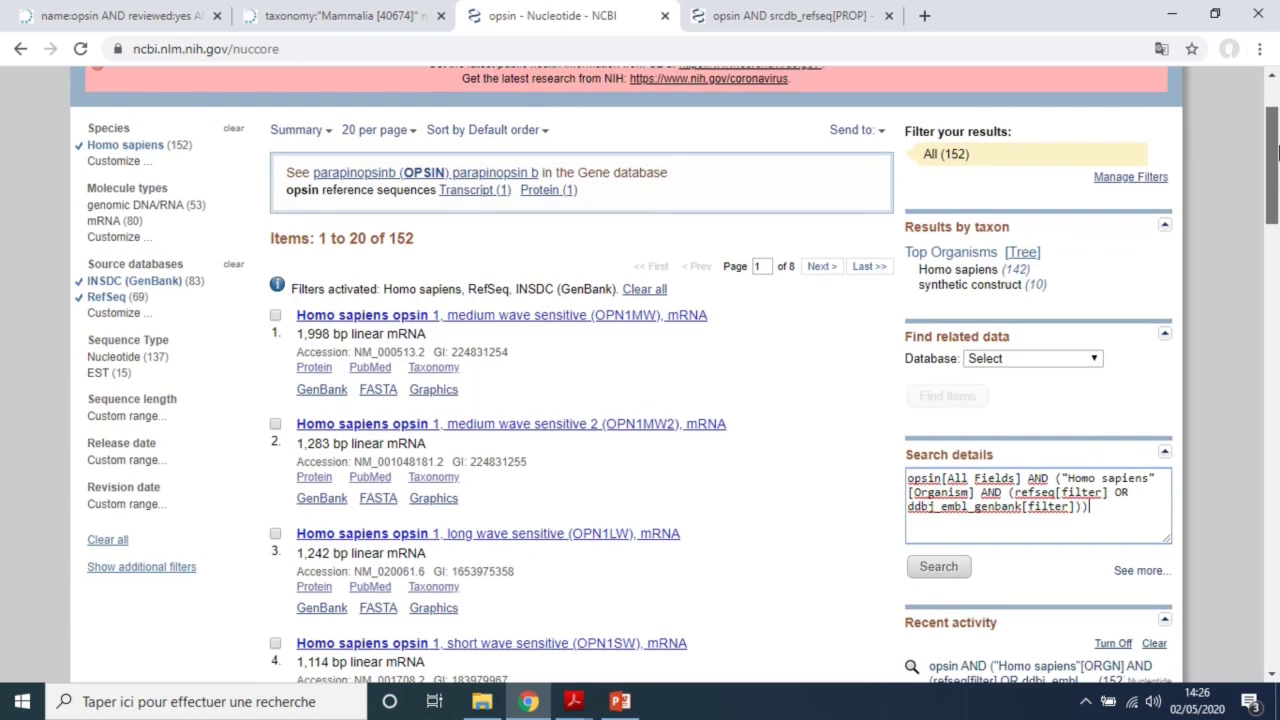
scroll(1276, 155, "up", 1)
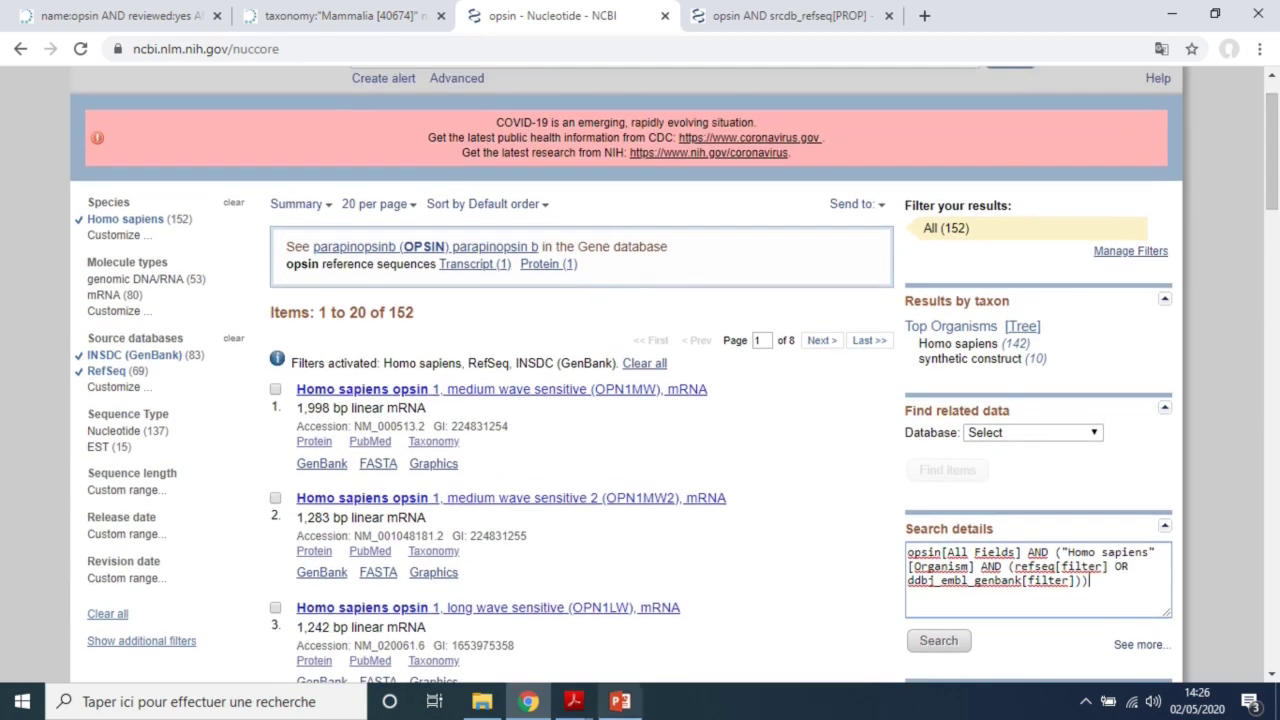
Switch to the exercise PDF and reread question 3b on comparing the GenBank and RefSeq results
mouse_move(573, 701)
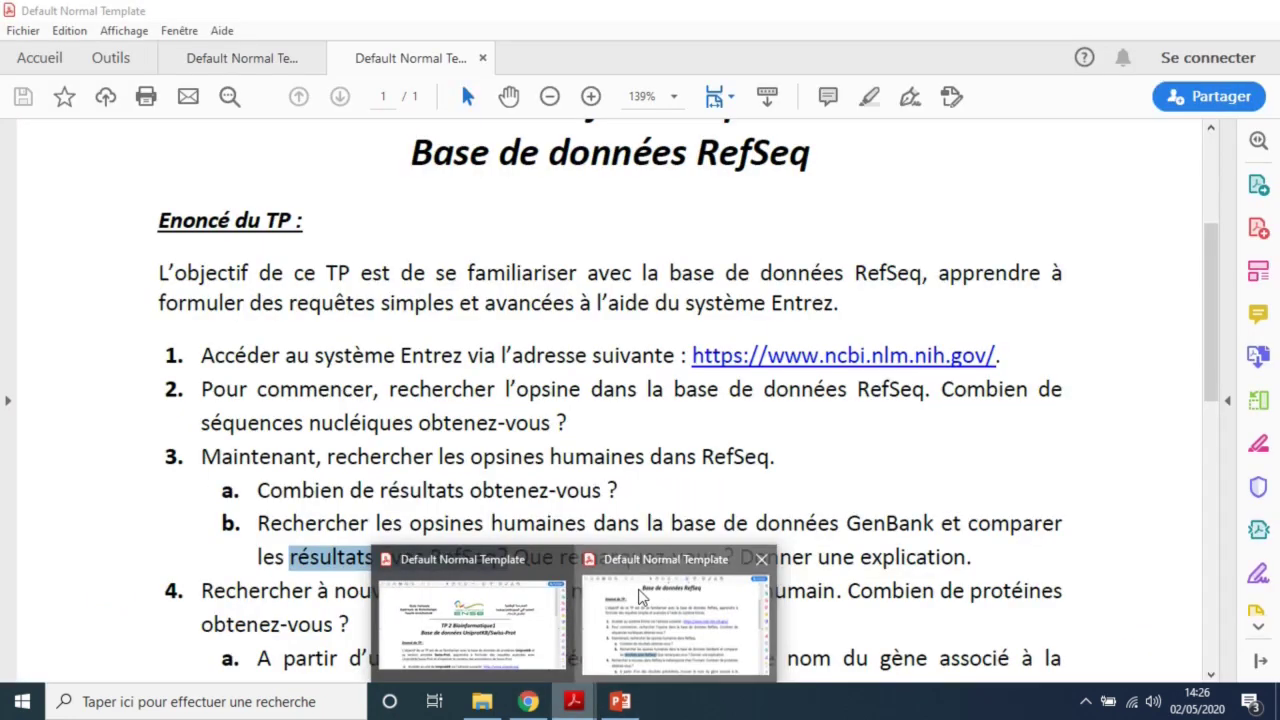
left_click(640, 597)
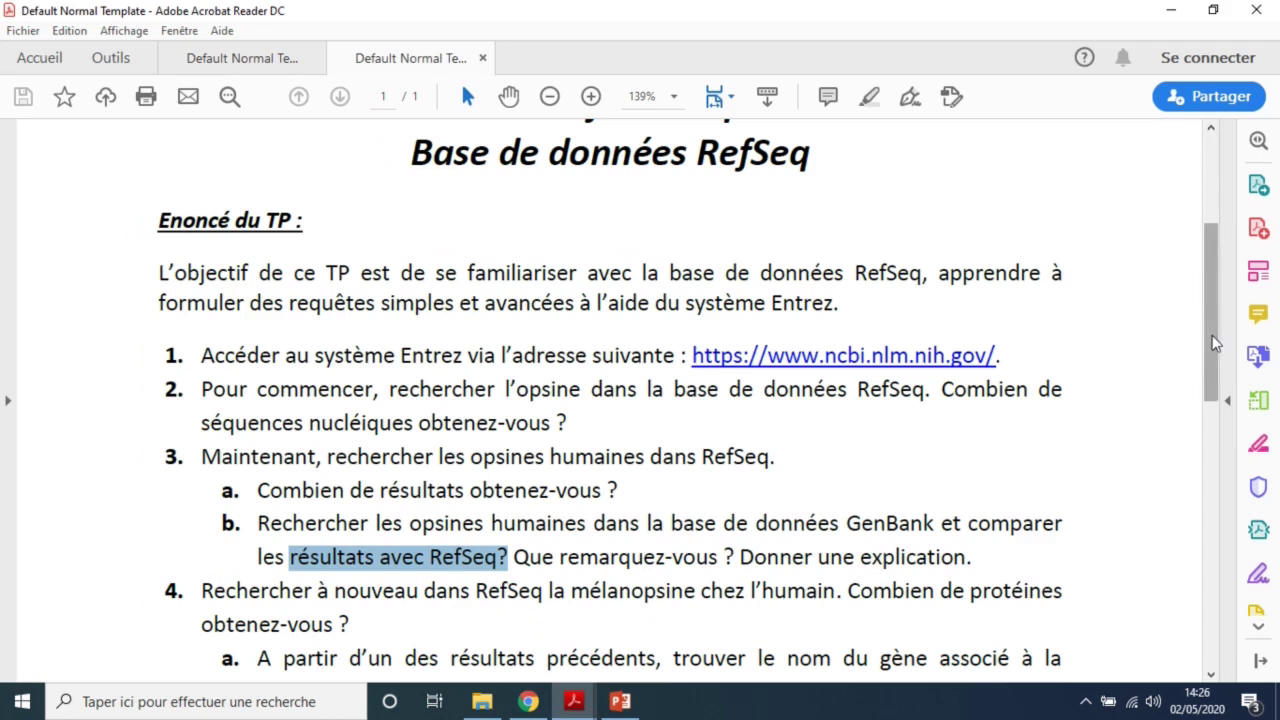
left_click_drag(1215, 343, 1215, 409)
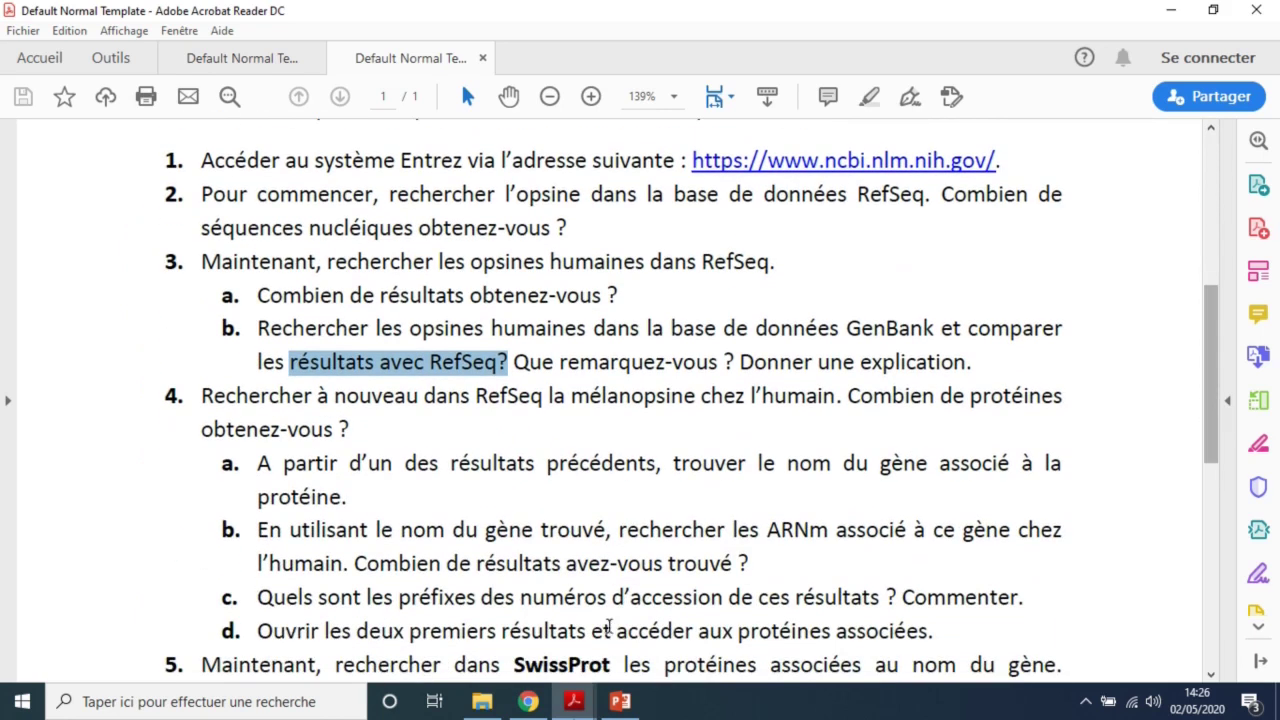
Back in Chrome, examine the accession number of the first result, the OPN1MW mRNA, for its RefSeq format
mouse_move(585, 702)
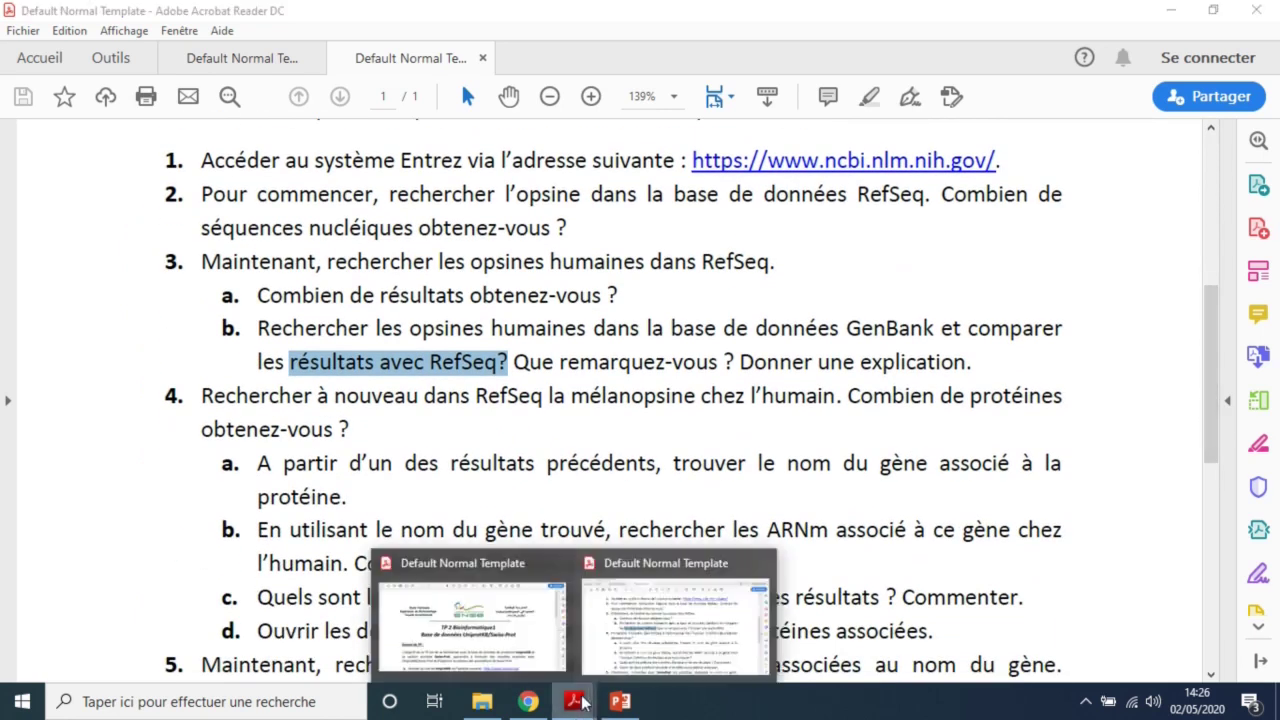
left_click(530, 702)
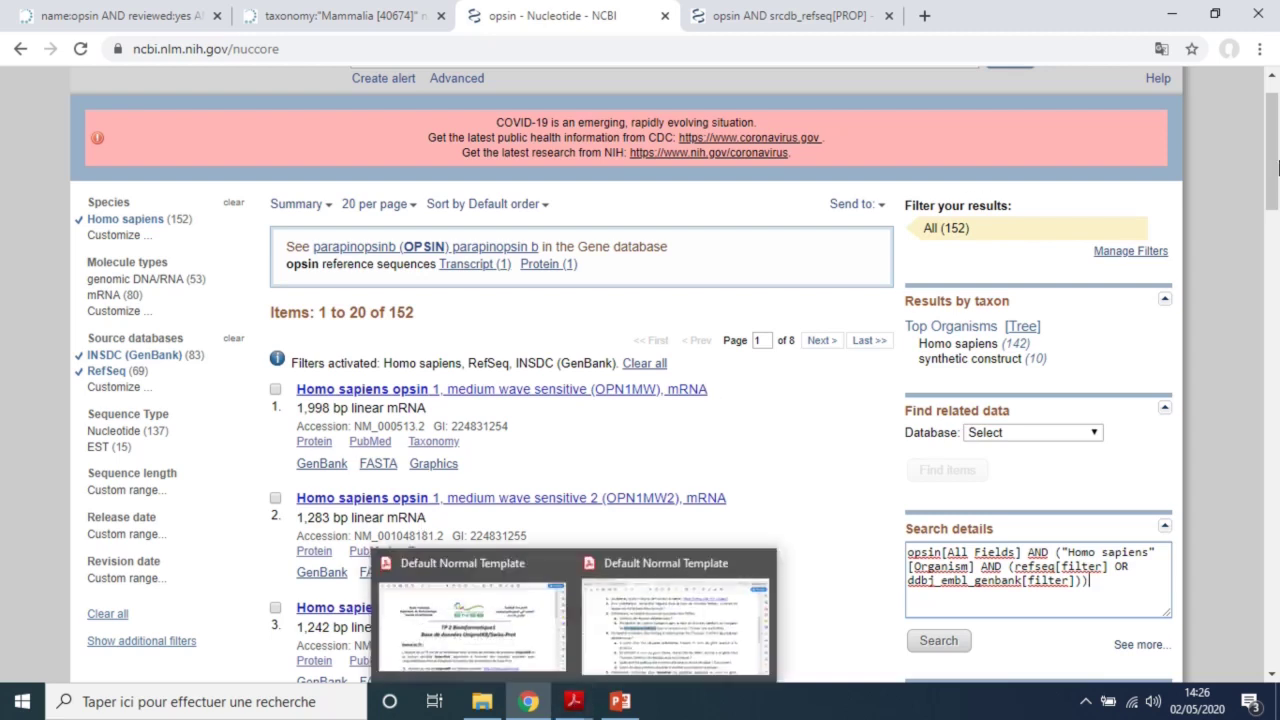
left_click_drag(1273, 155, 1273, 191)
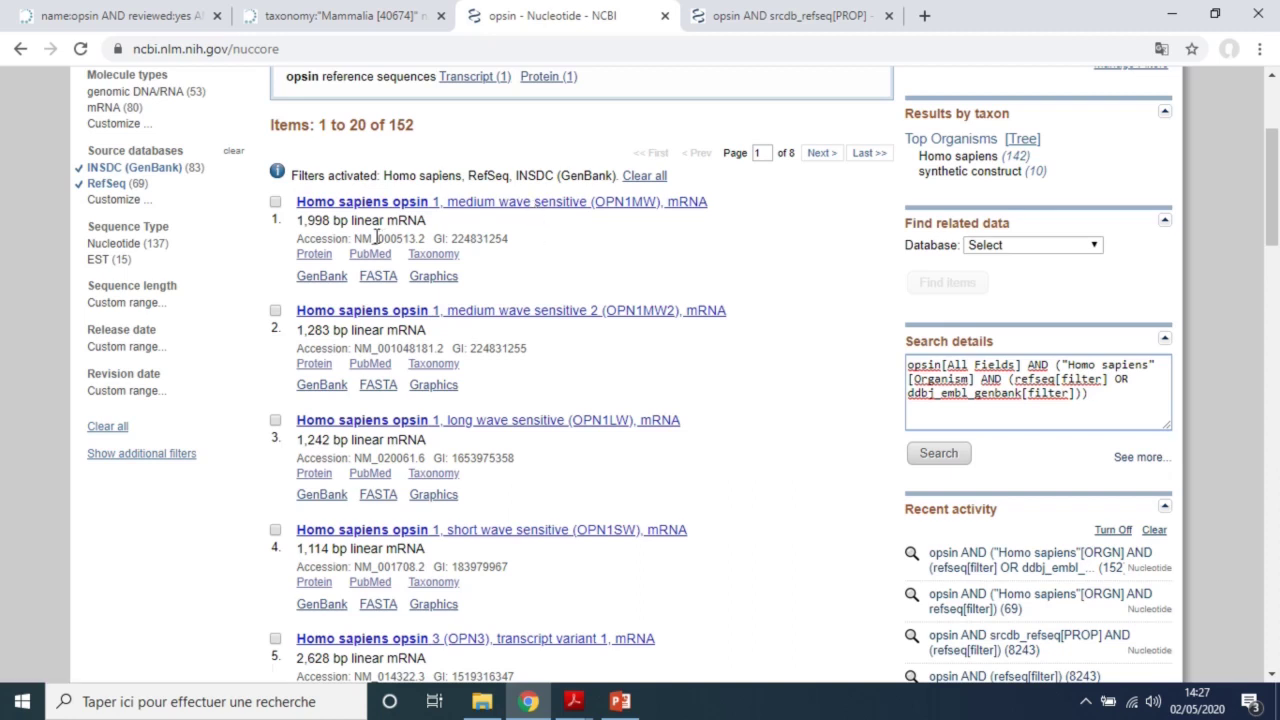
left_click_drag(355, 238, 428, 238)
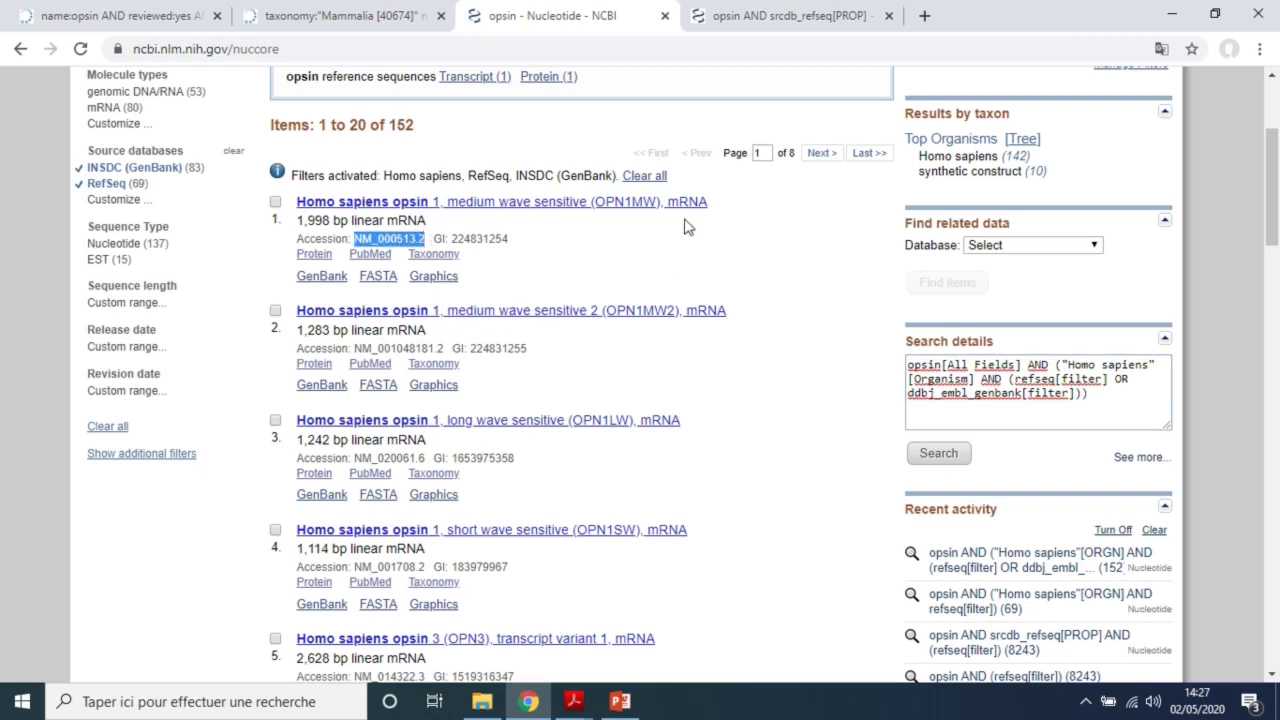
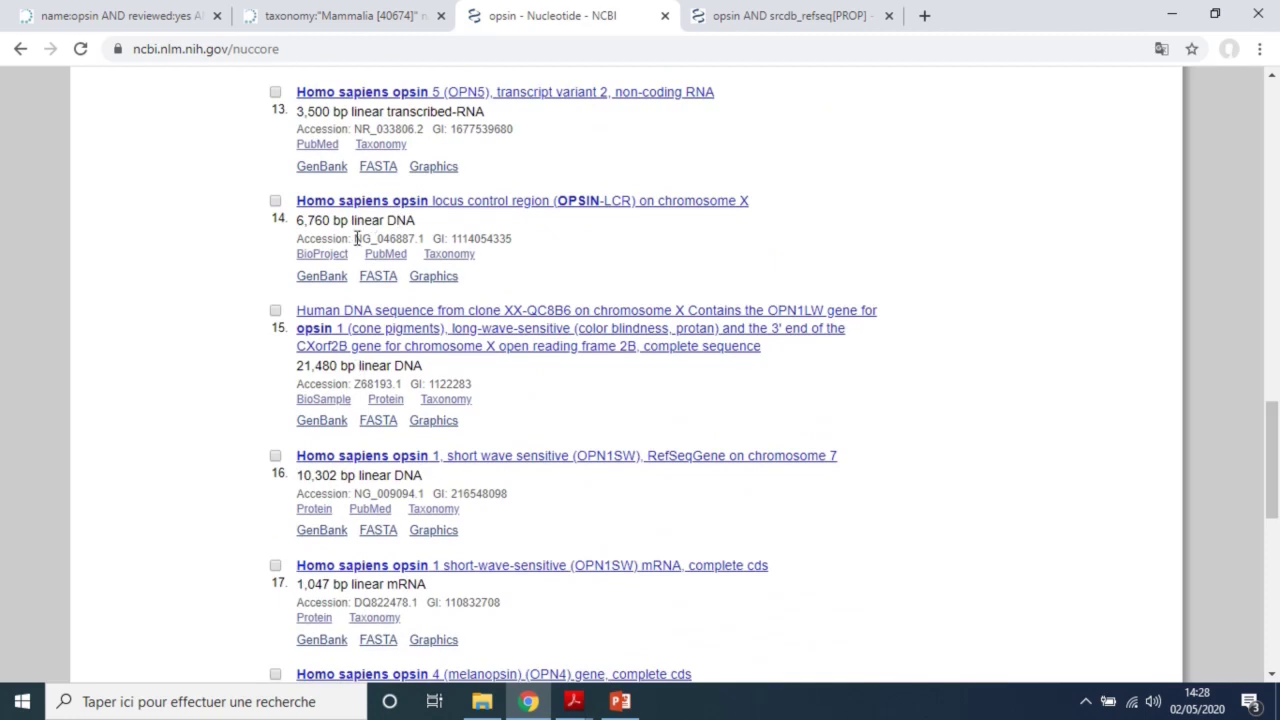
Compare the accession formats of result 14 from RefSeq and result 15 from GenBank, checking the prefix and underscore
left_click_drag(356, 238, 428, 241)
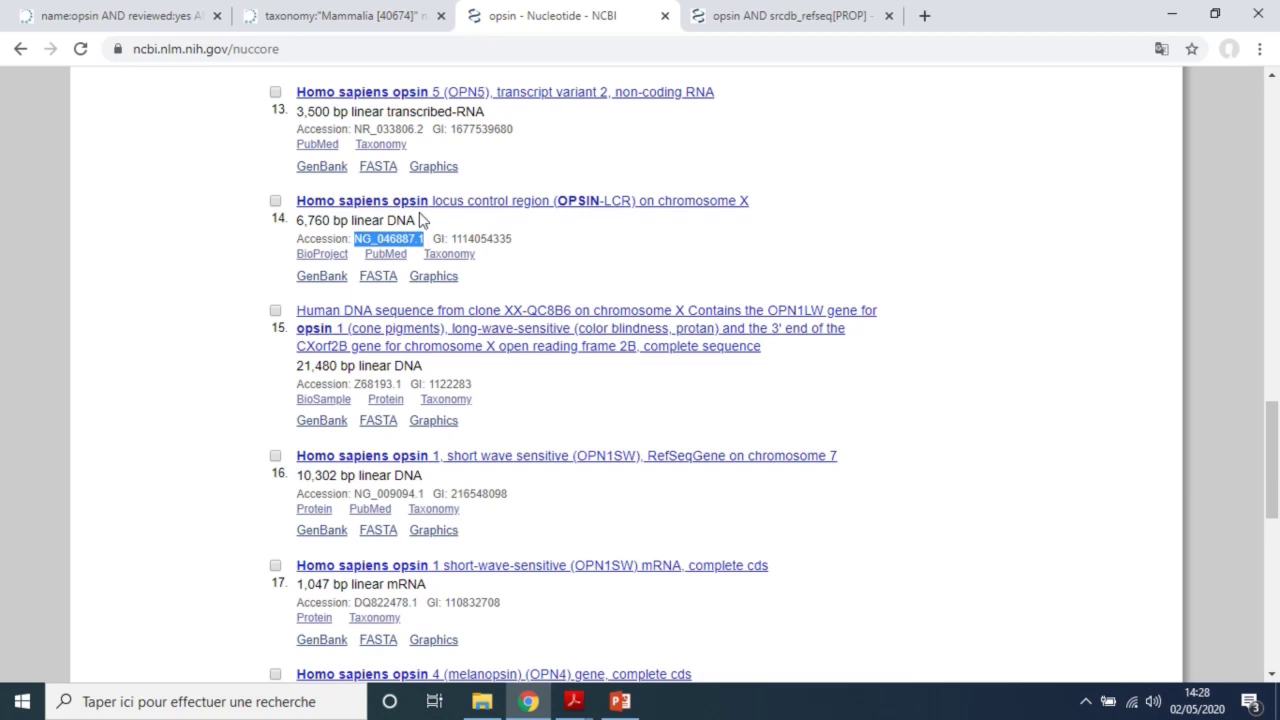
left_click(364, 240)
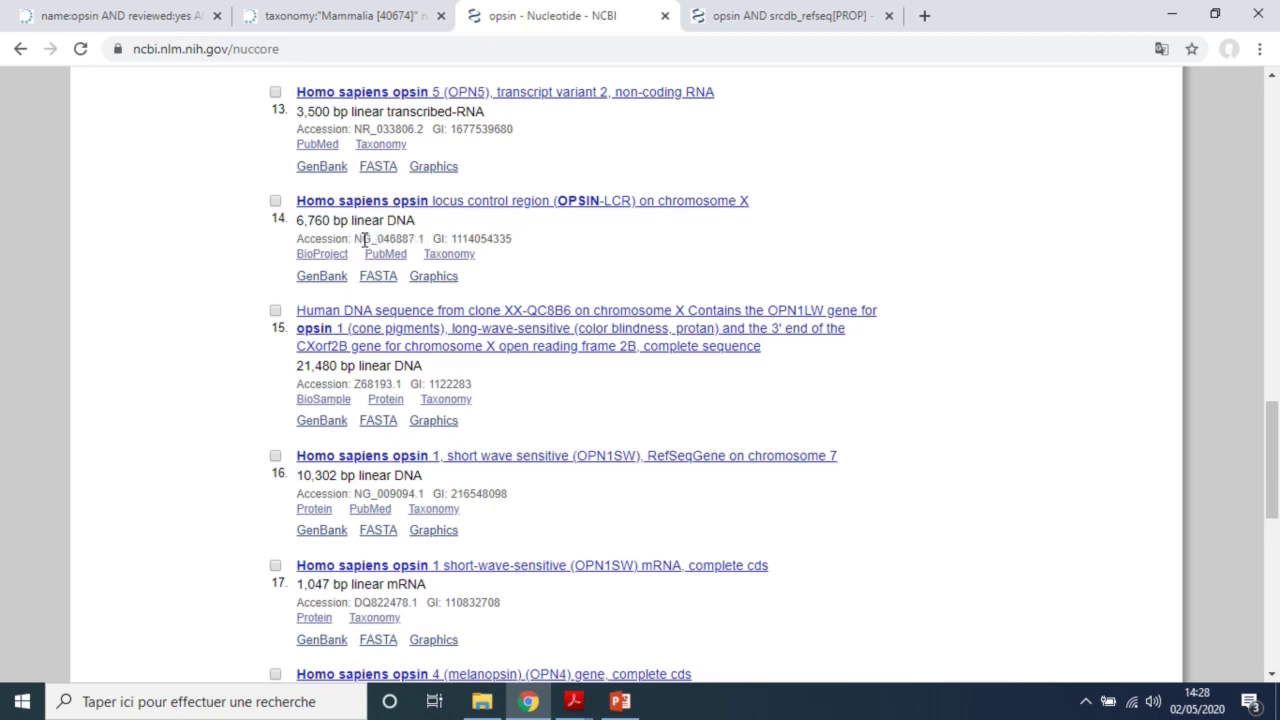
left_click_drag(354, 383, 401, 384)
left_click_drag(371, 240, 380, 243)
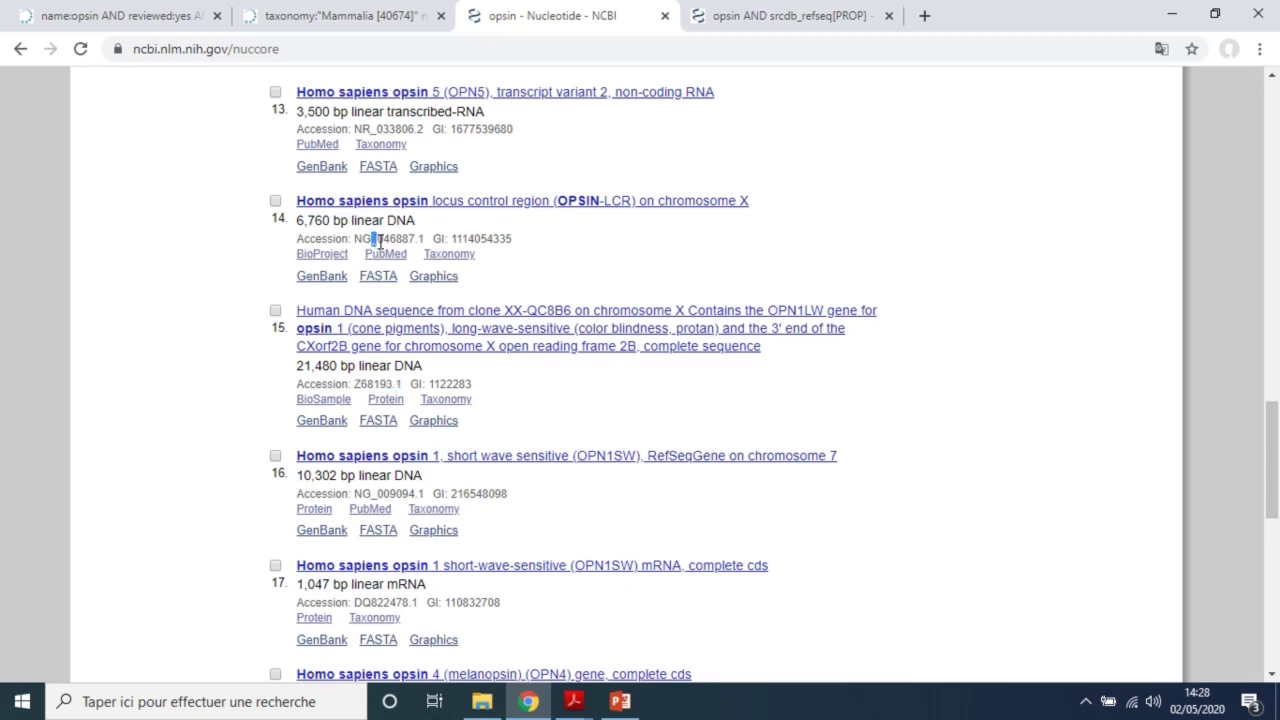
left_click_drag(356, 384, 372, 385)
left_click(362, 386)
left_click_drag(355, 385, 367, 384)
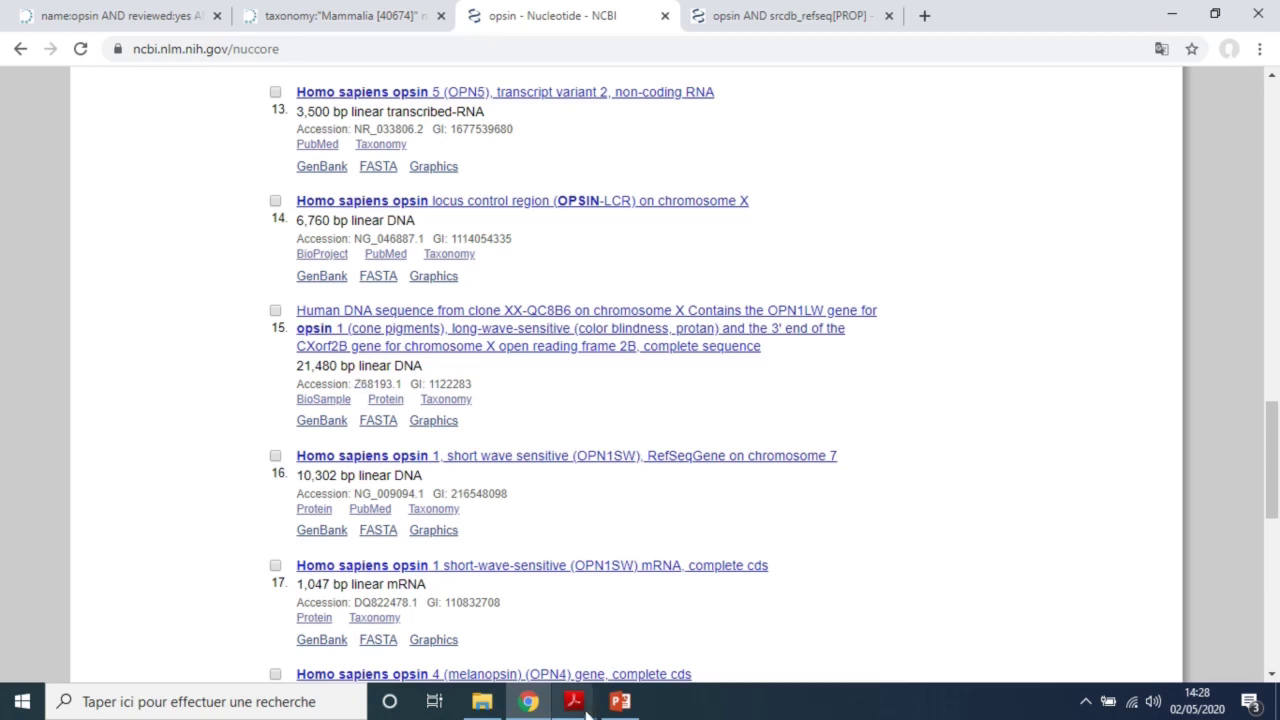
Return to the exercise PDF and read question 4 on searching RefSeq for human melanopsin proteins
mouse_move(573, 701)
left_click(620, 652)
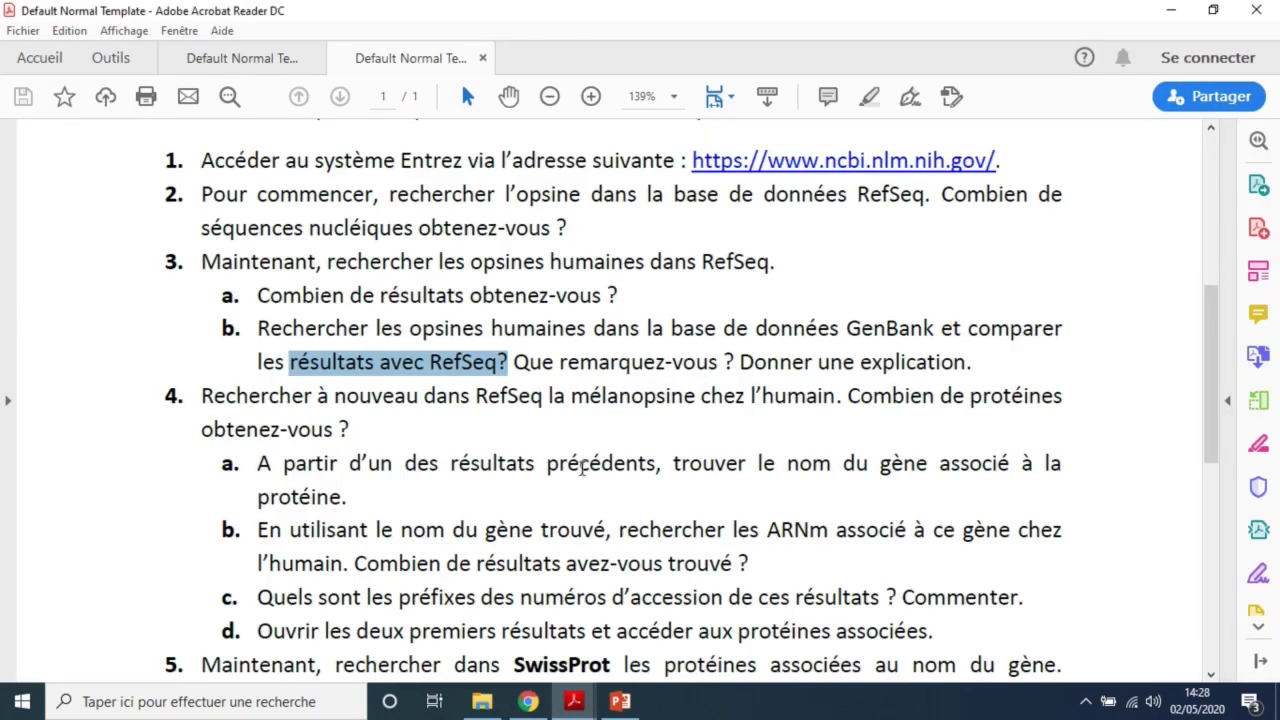
left_click_drag(1214, 337, 1222, 372)
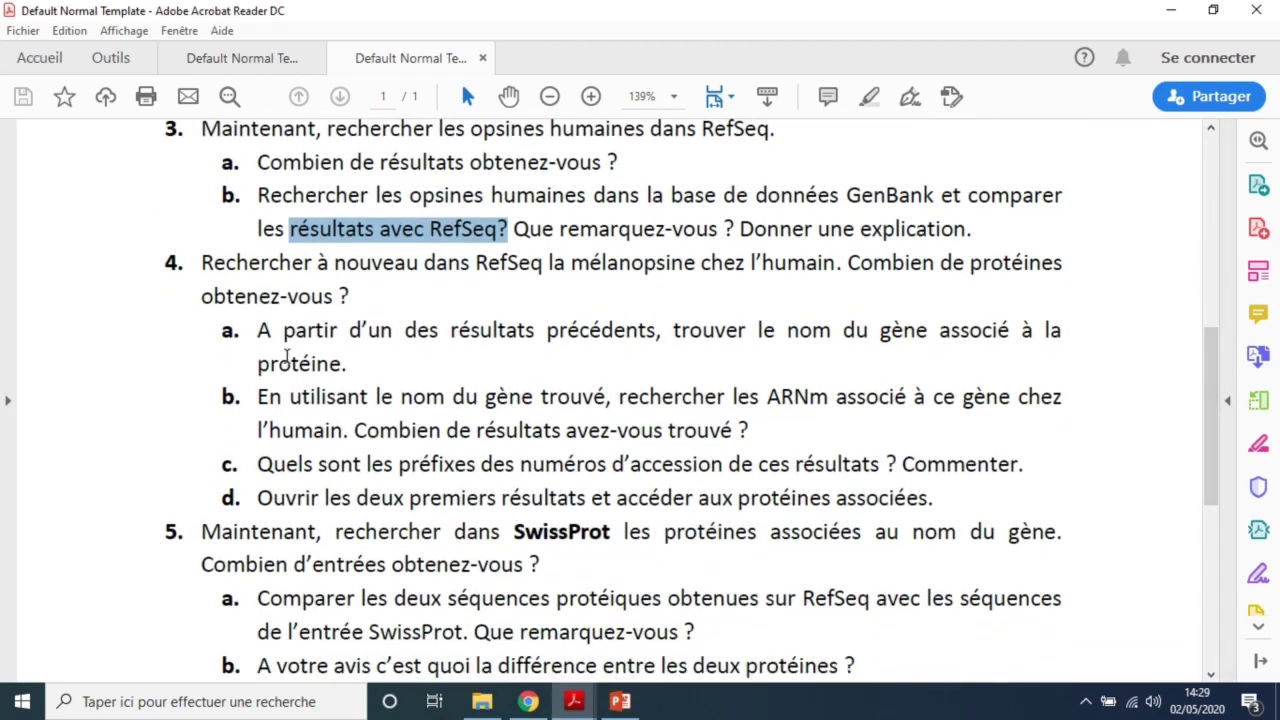
left_click_drag(186, 263, 164, 264)
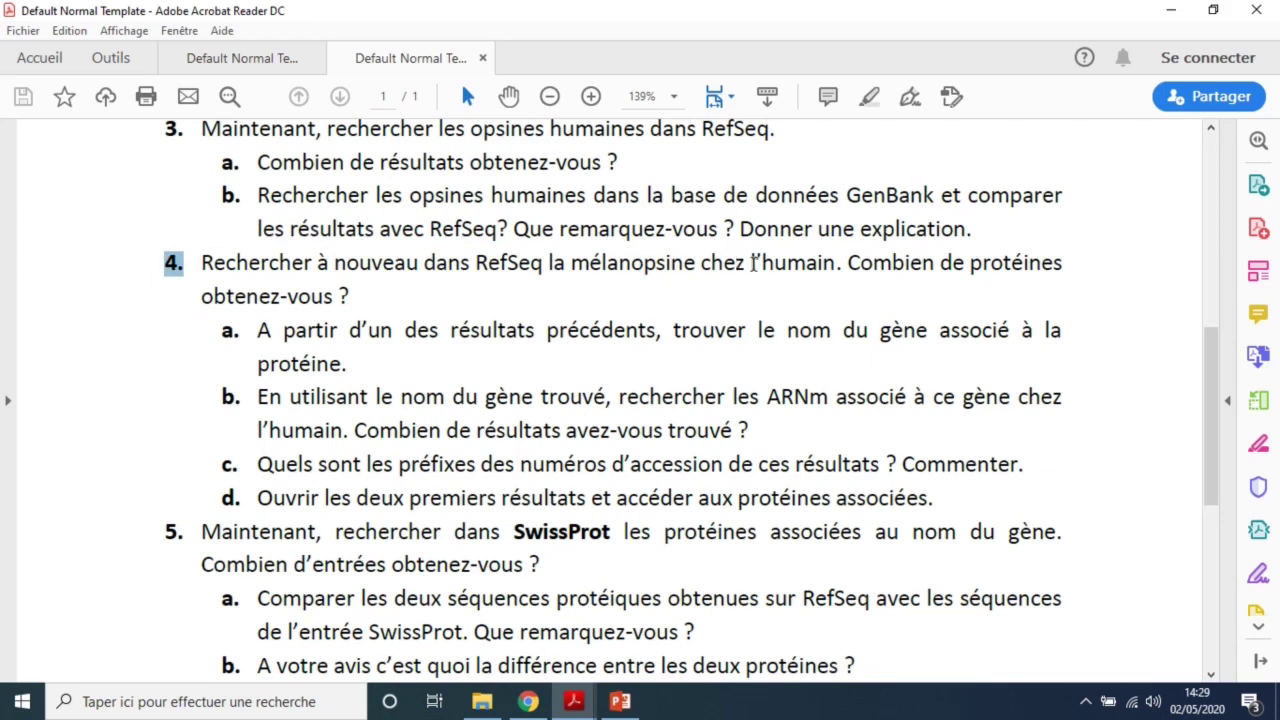
Switch to Chrome and open the NCBI homepage in a new browser tab
left_click(528, 701)
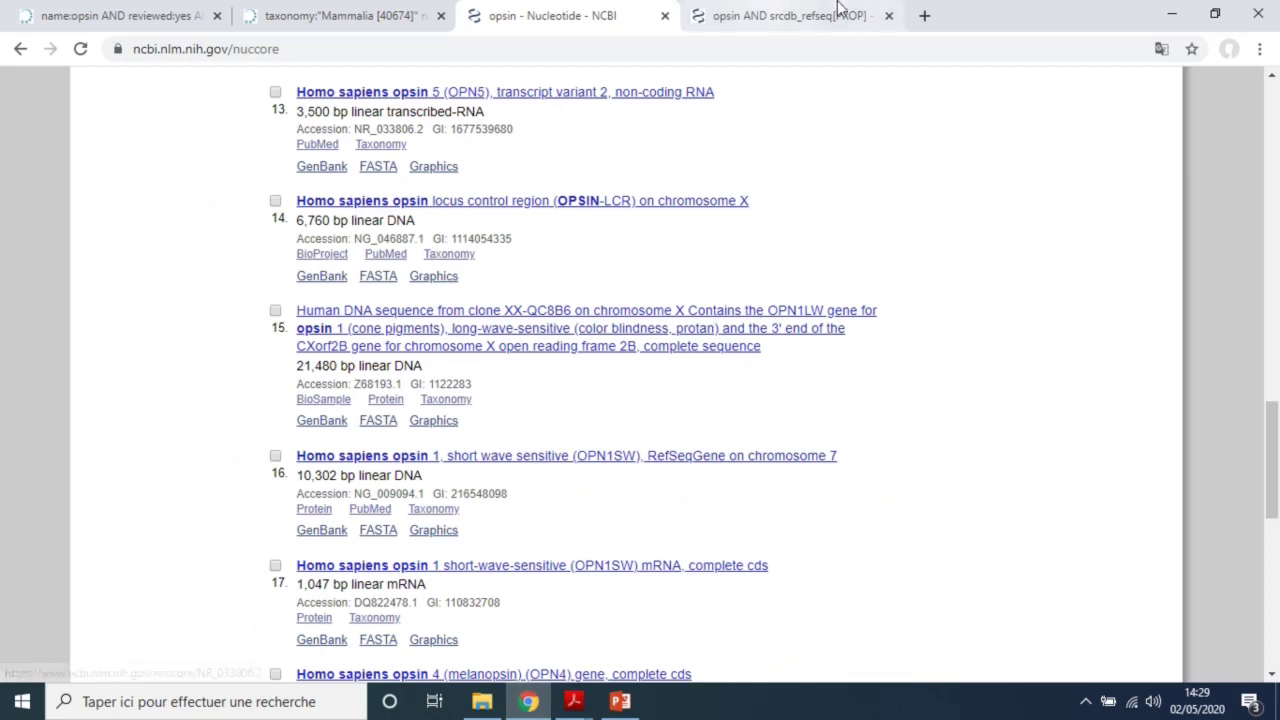
left_click(840, 8)
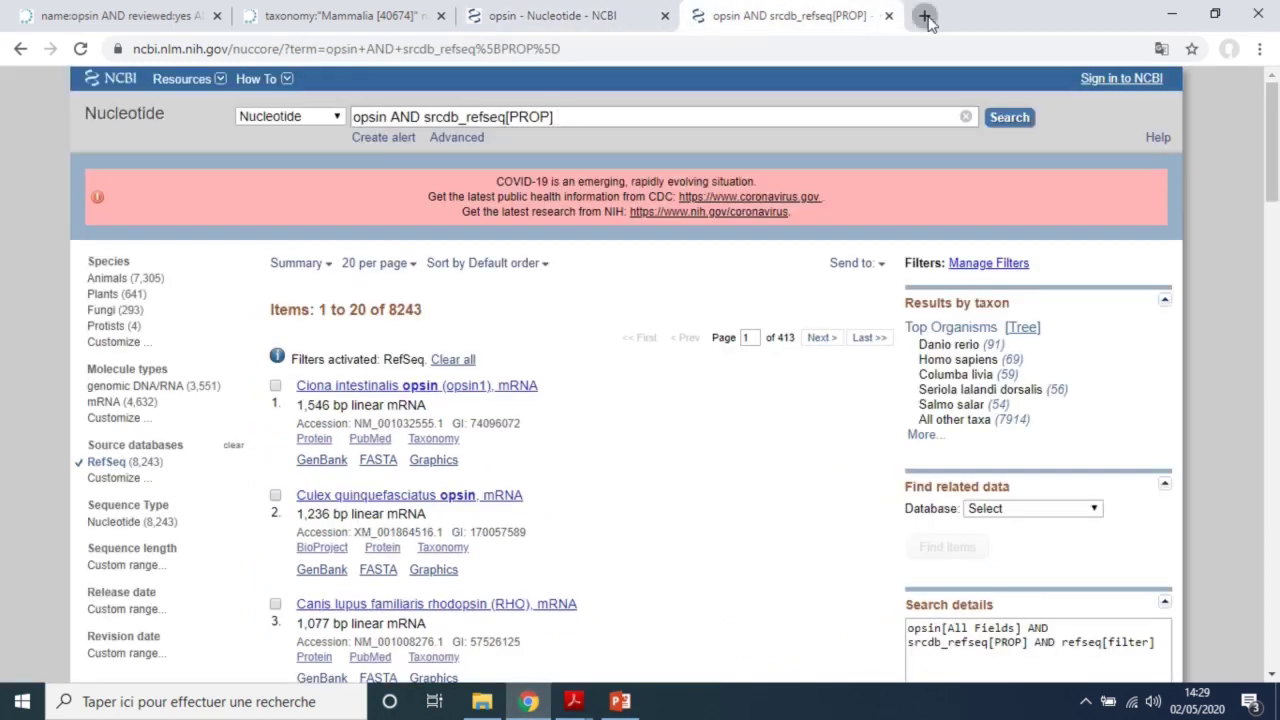
left_click(924, 15)
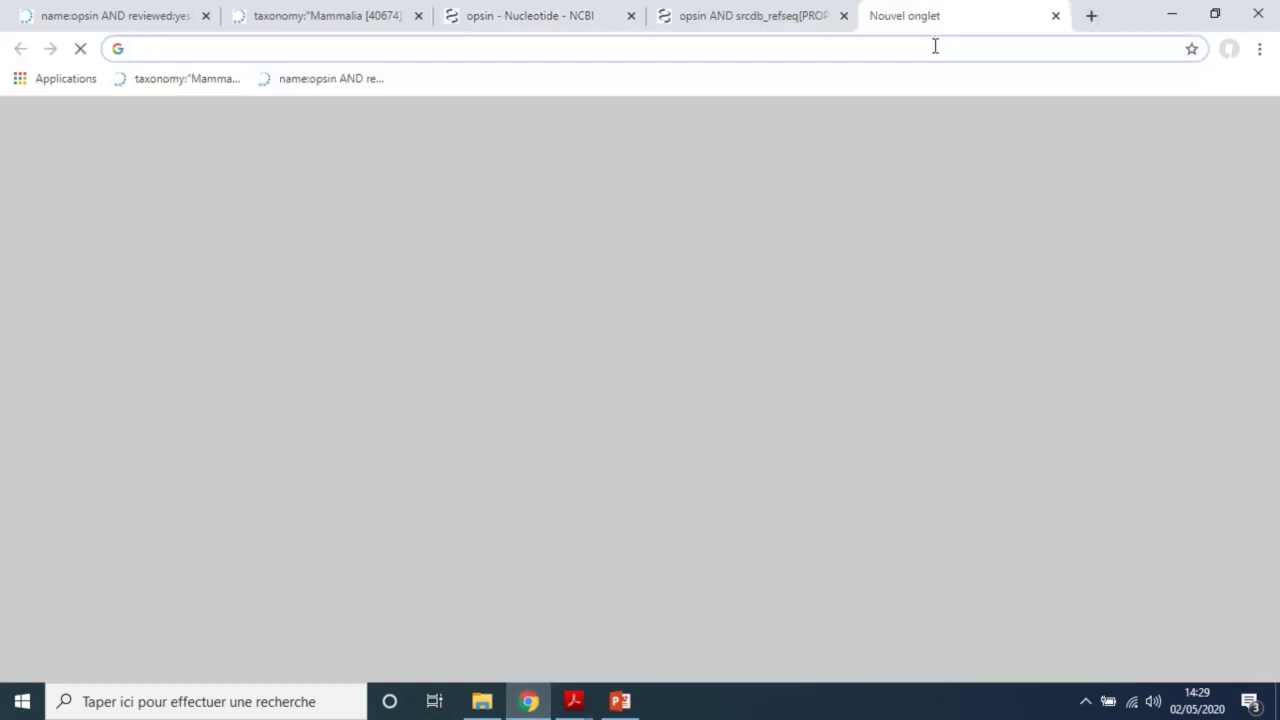
type("ncbi")
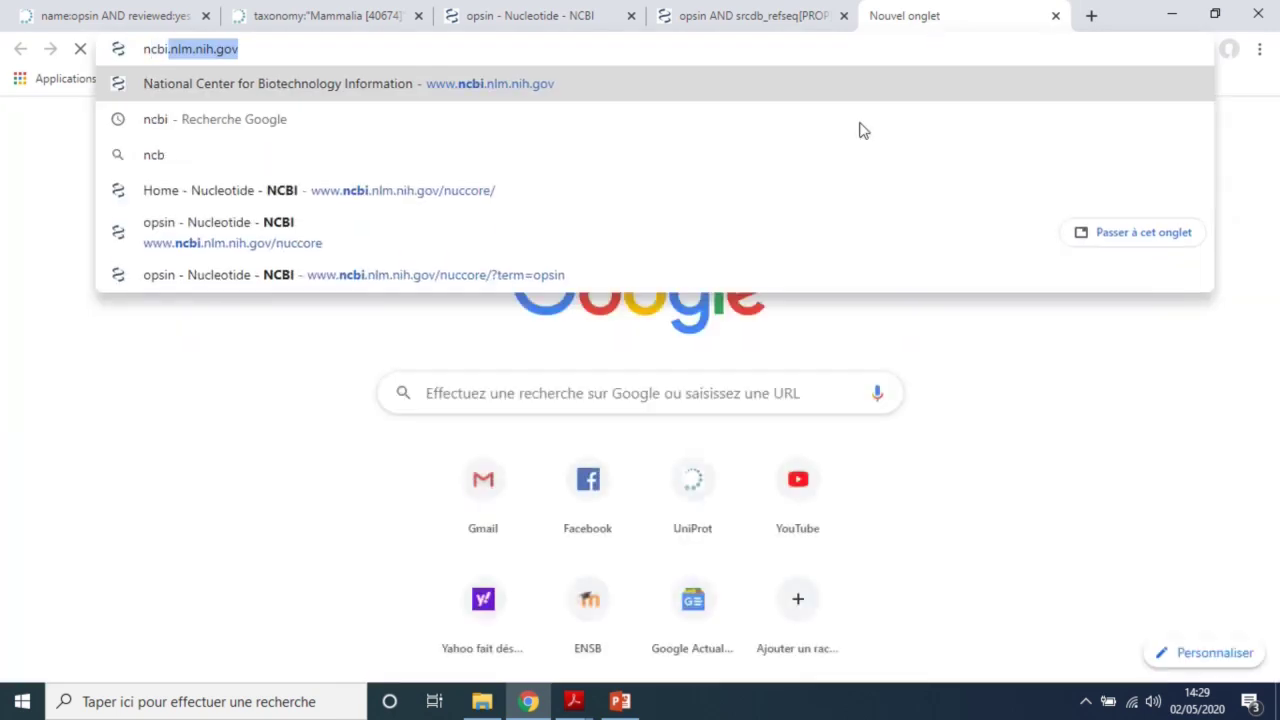
key("Return")
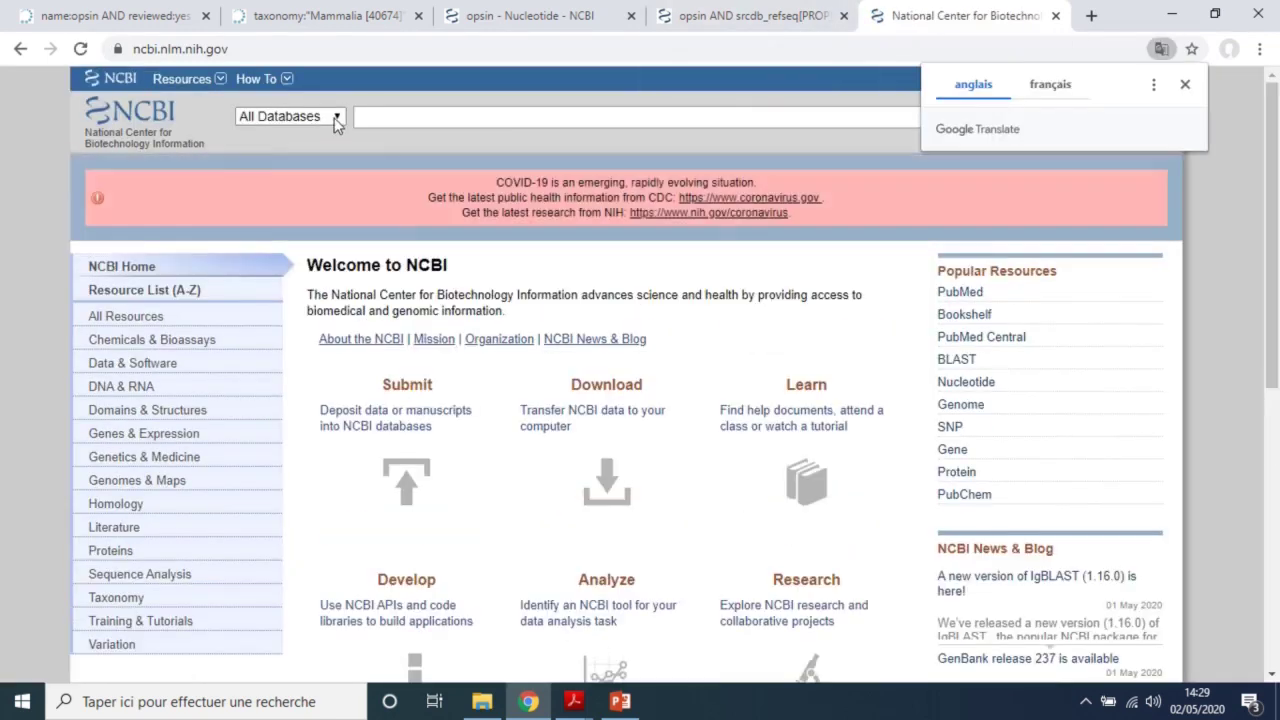
Choose the Nucleotide database for the NCBI search and enter "melanopsin" as the search term
left_click(290, 116)
left_click_drag(387, 195, 396, 290)
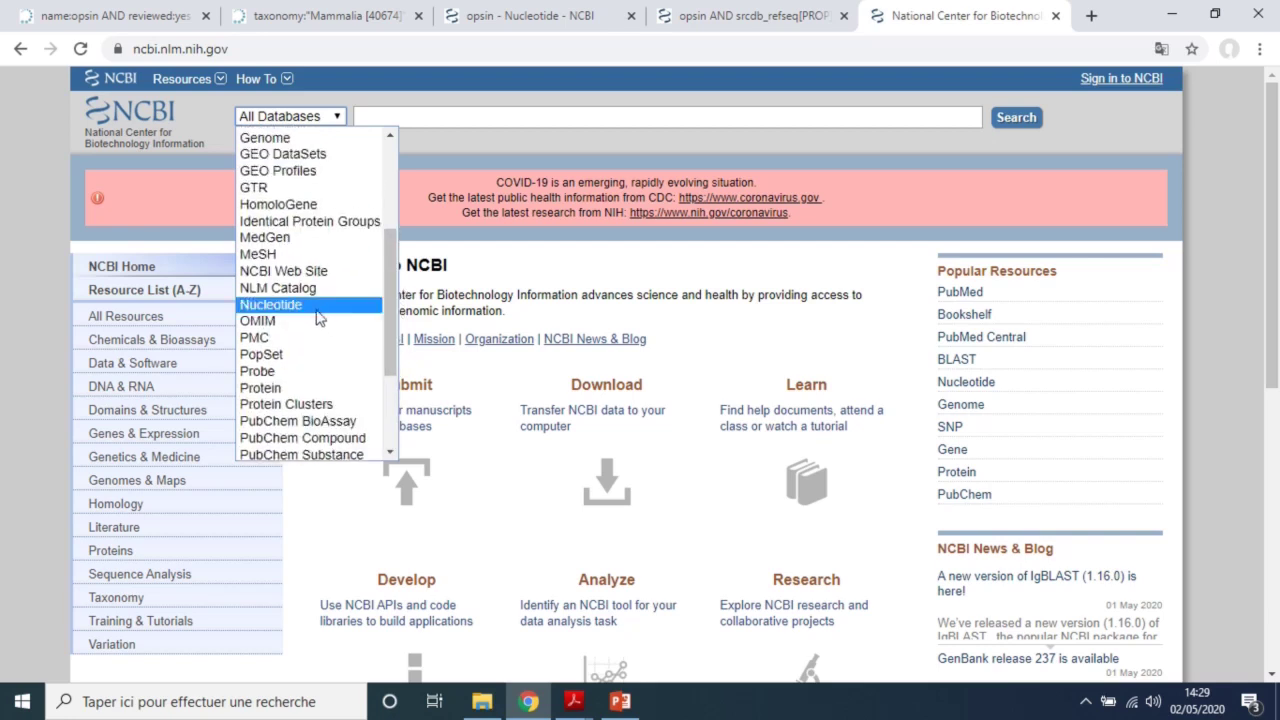
left_click(318, 305)
left_click(446, 118)
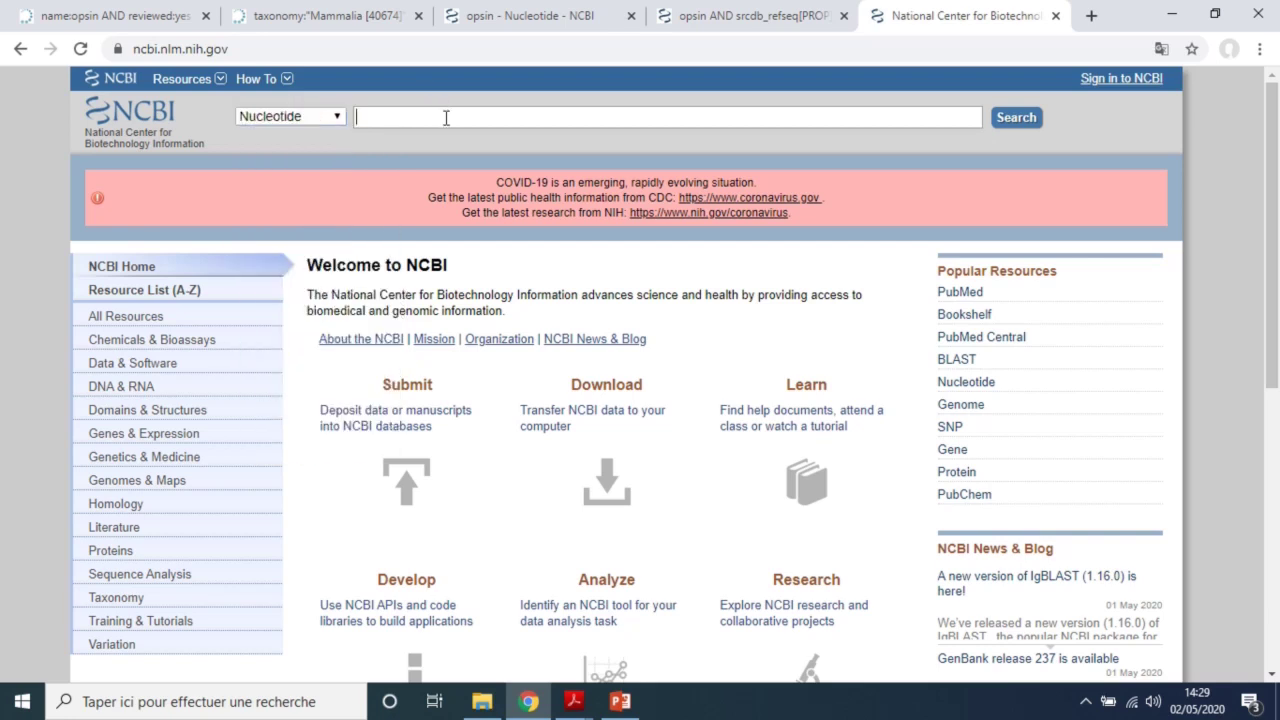
type("melanopsin")
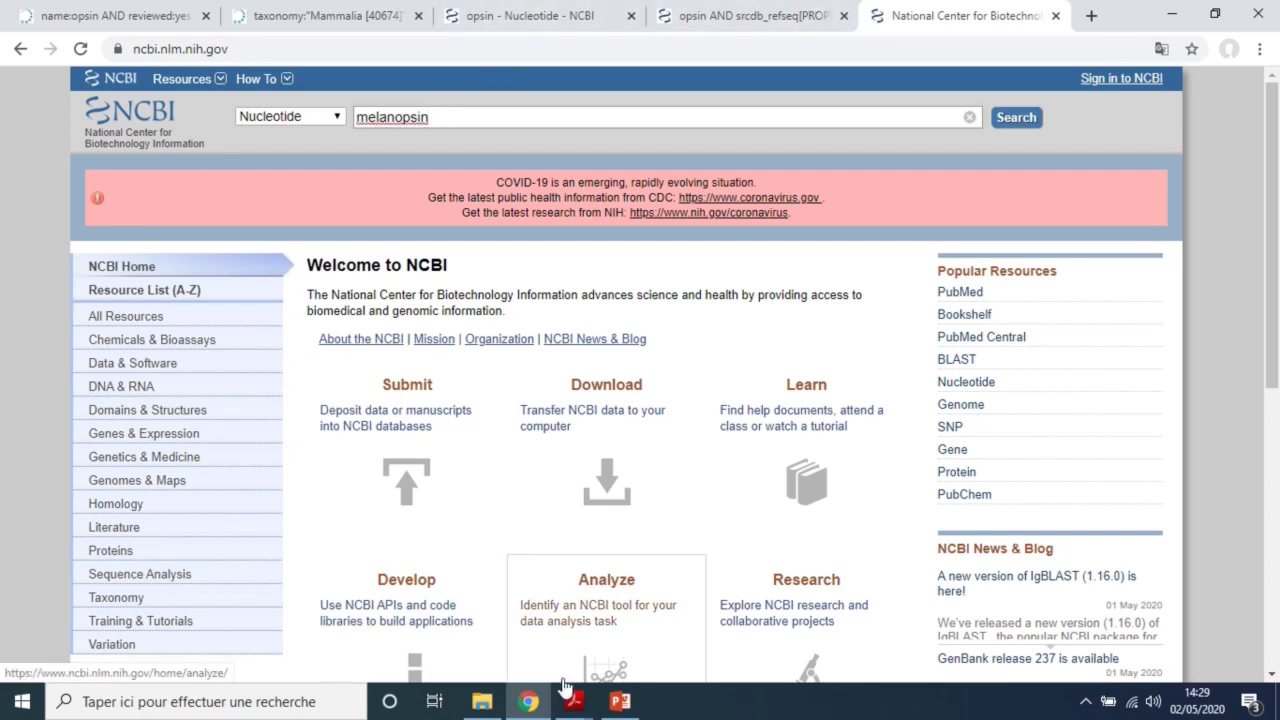
Return to the exercise PDF and reread question 4, highlighting the words "Combien de protéines"
mouse_move(573, 700)
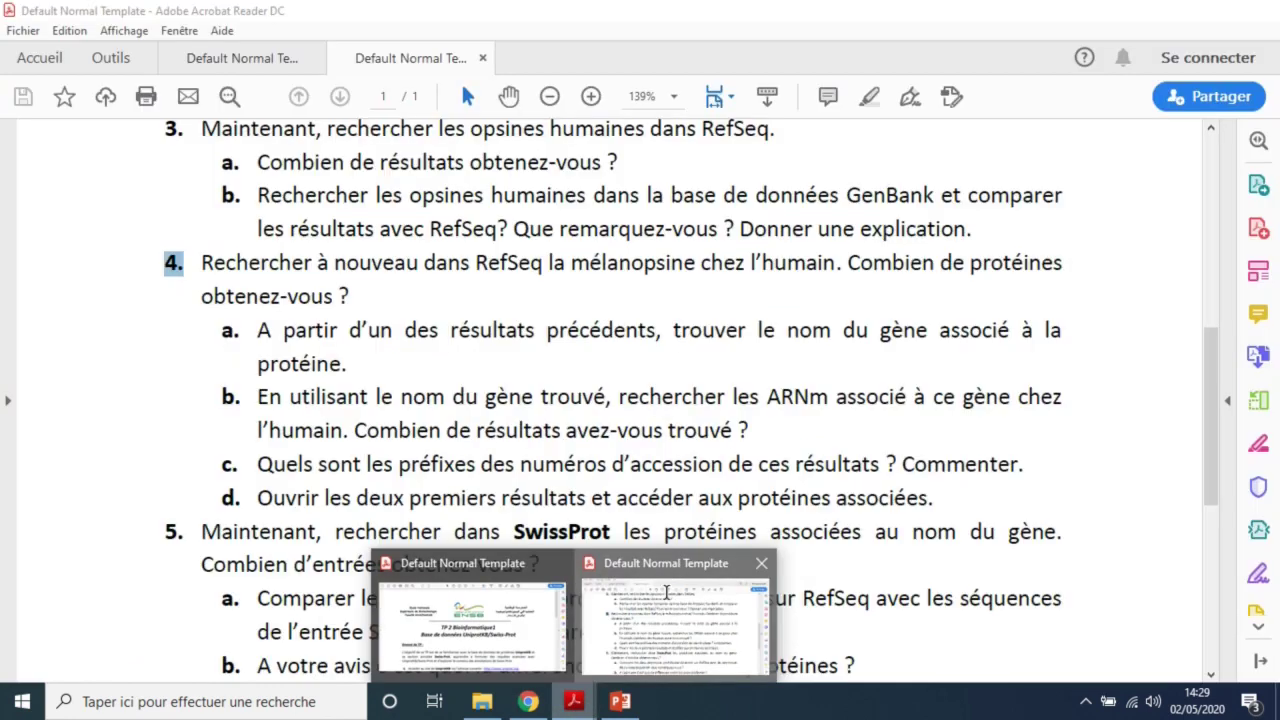
left_click(665, 592)
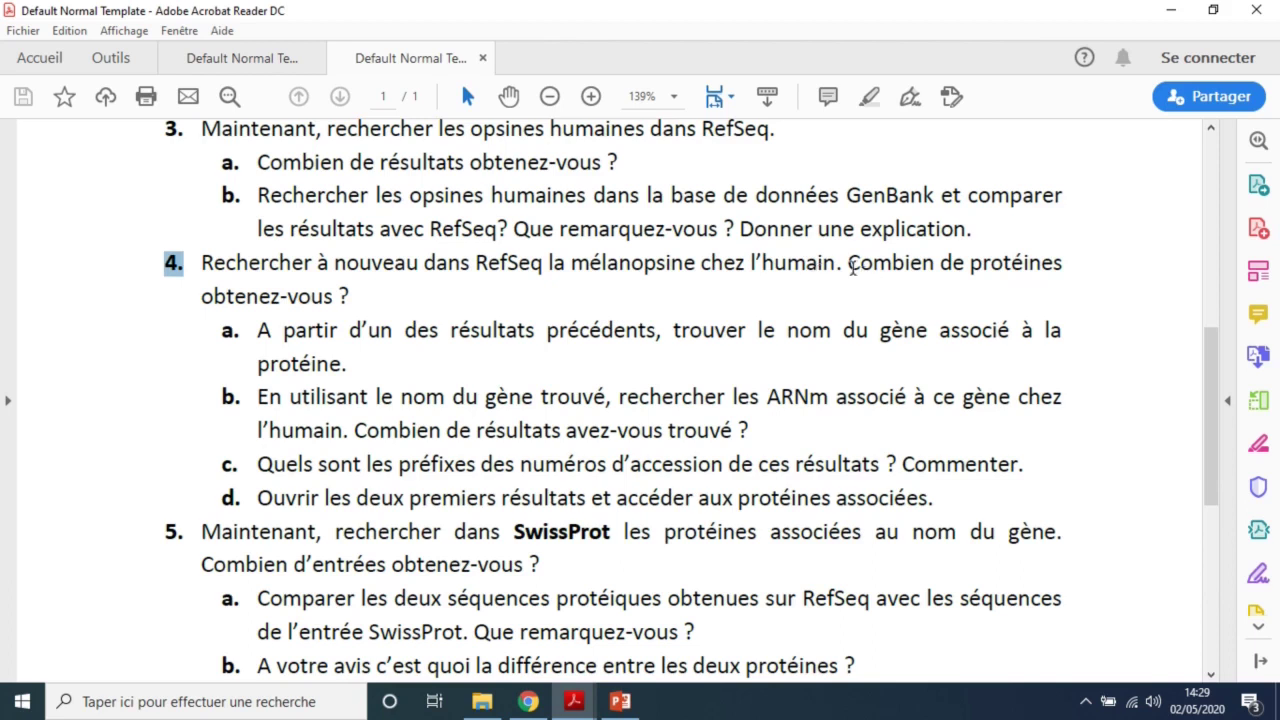
left_click_drag(848, 266, 1020, 283)
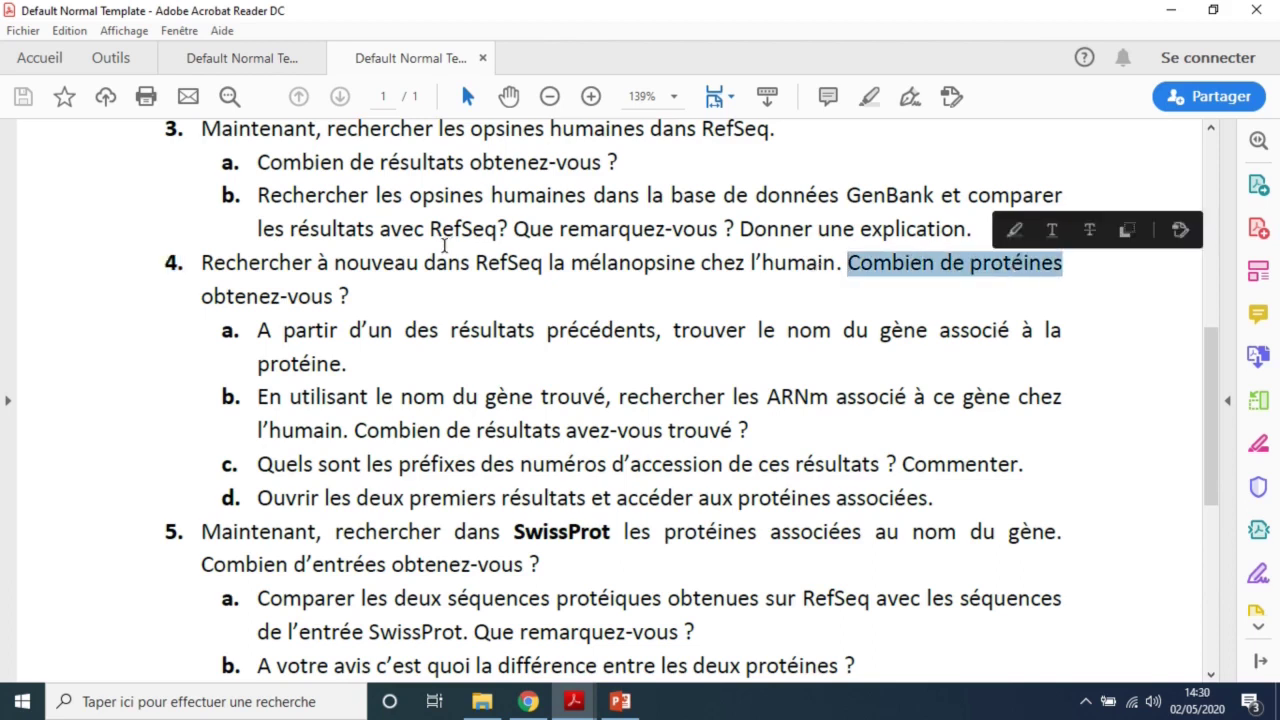
Back in Chrome, change the database of the melanopsin search to Protein
left_click(528, 702)
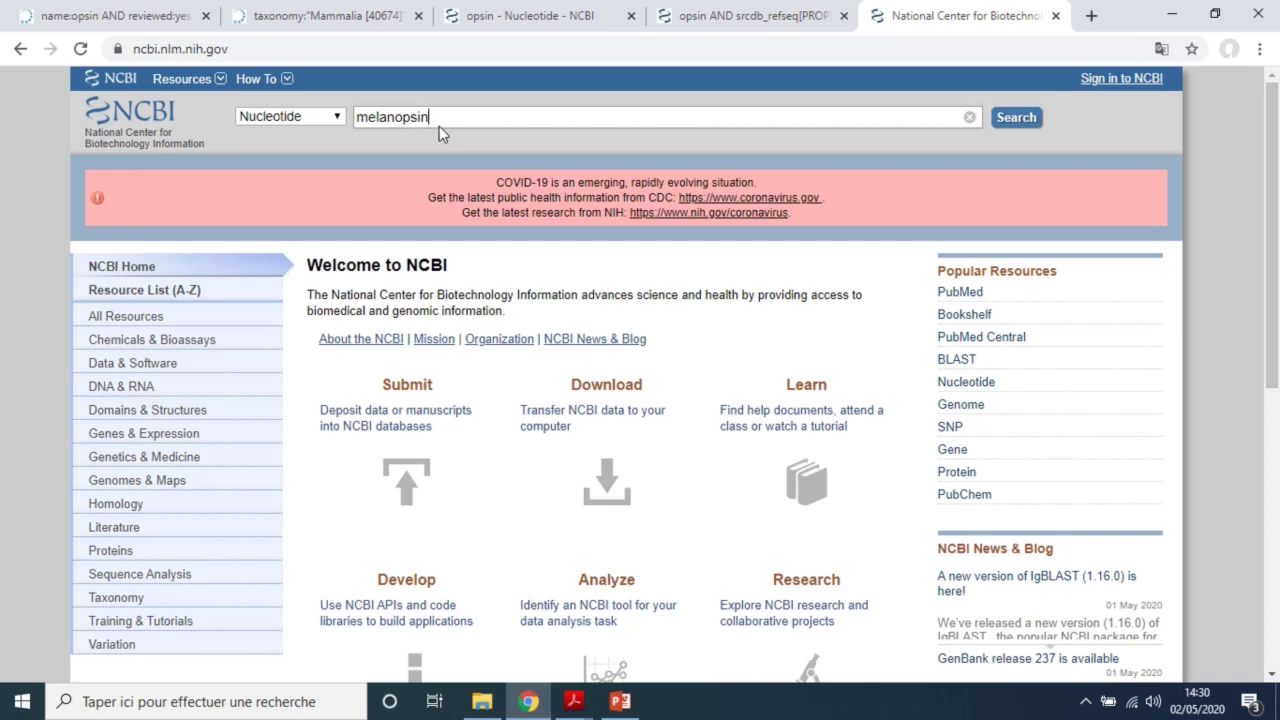
left_click(333, 119)
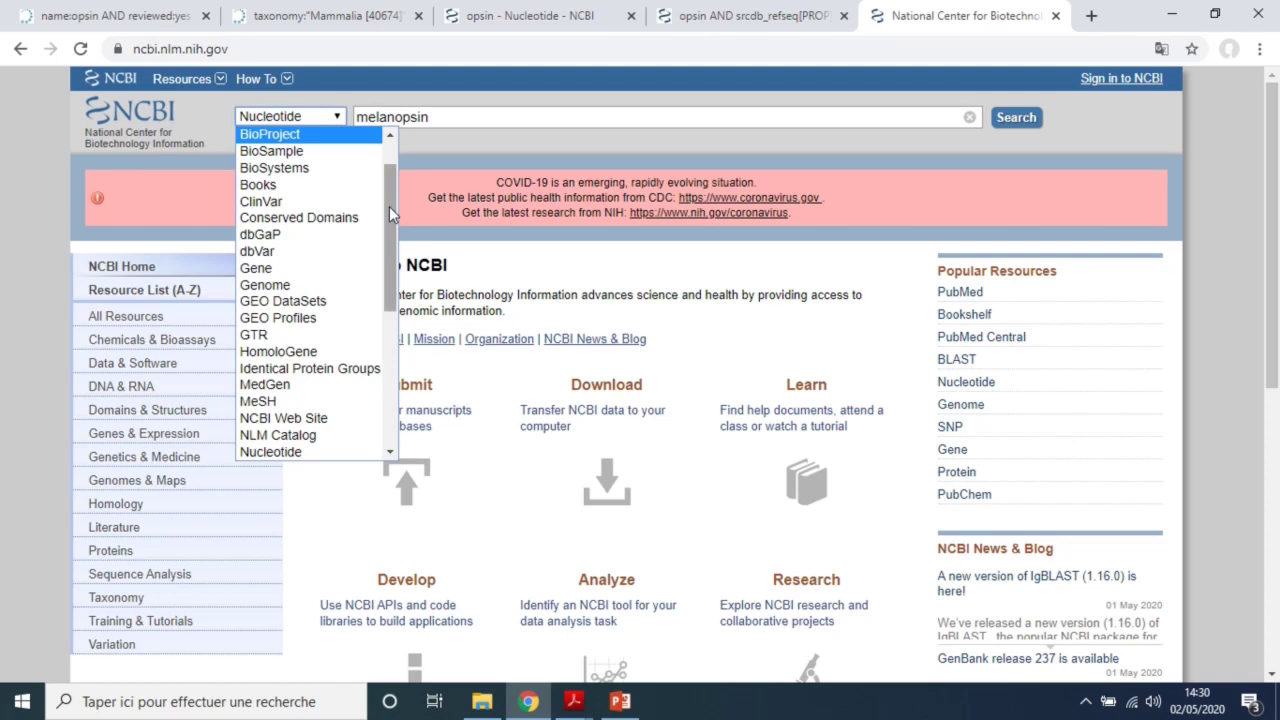
left_click_drag(389, 232, 391, 330)
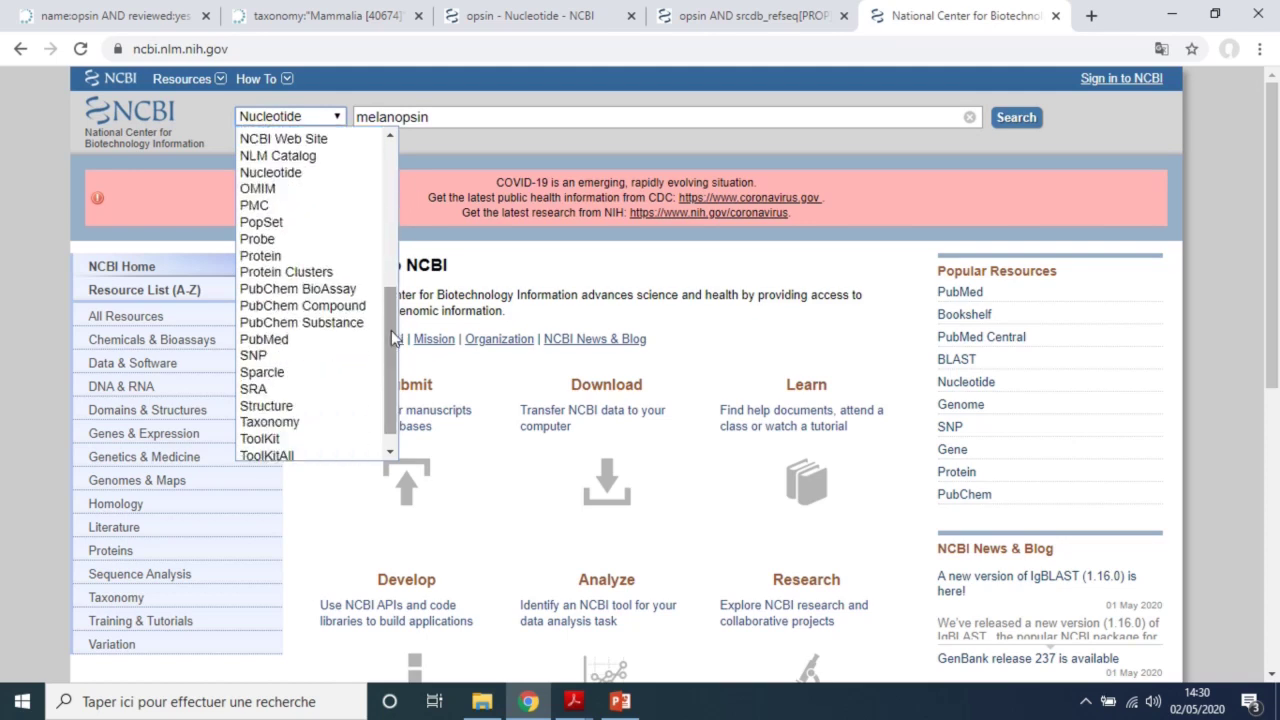
left_click(338, 259)
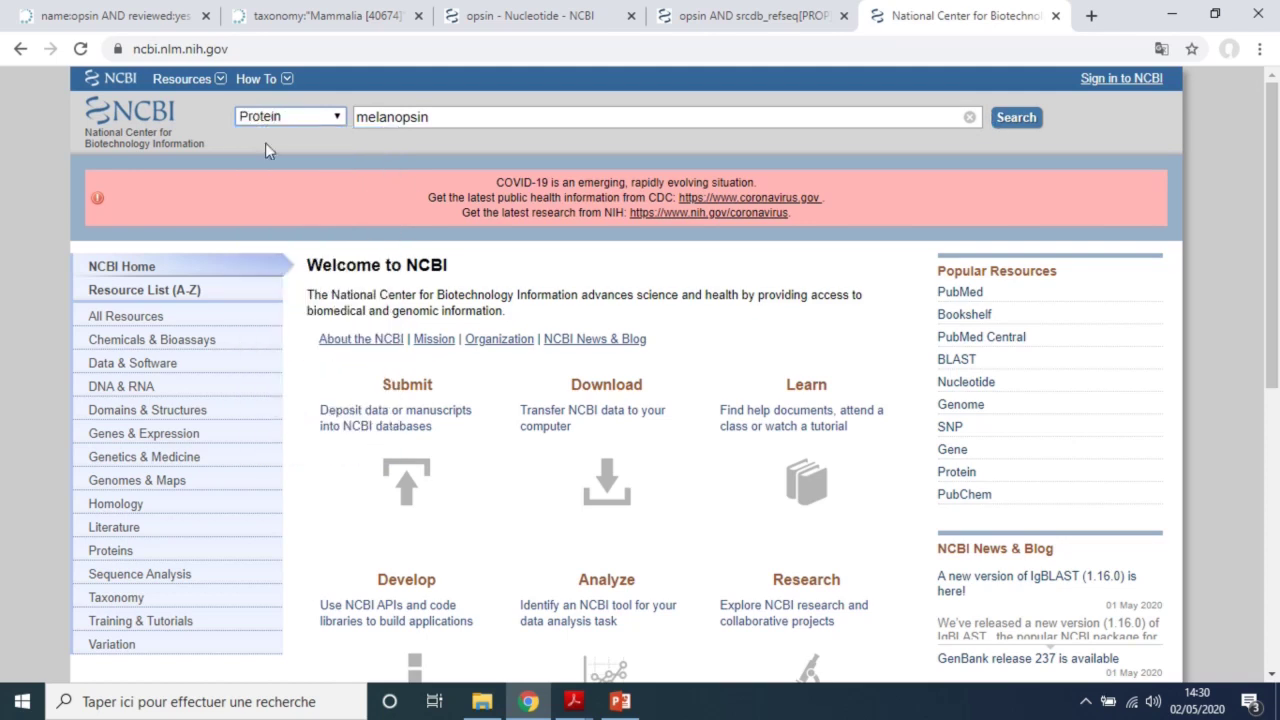
Check question 4 in the exercise PDF for the organism required, and go back to the NCBI page
mouse_move(573, 701)
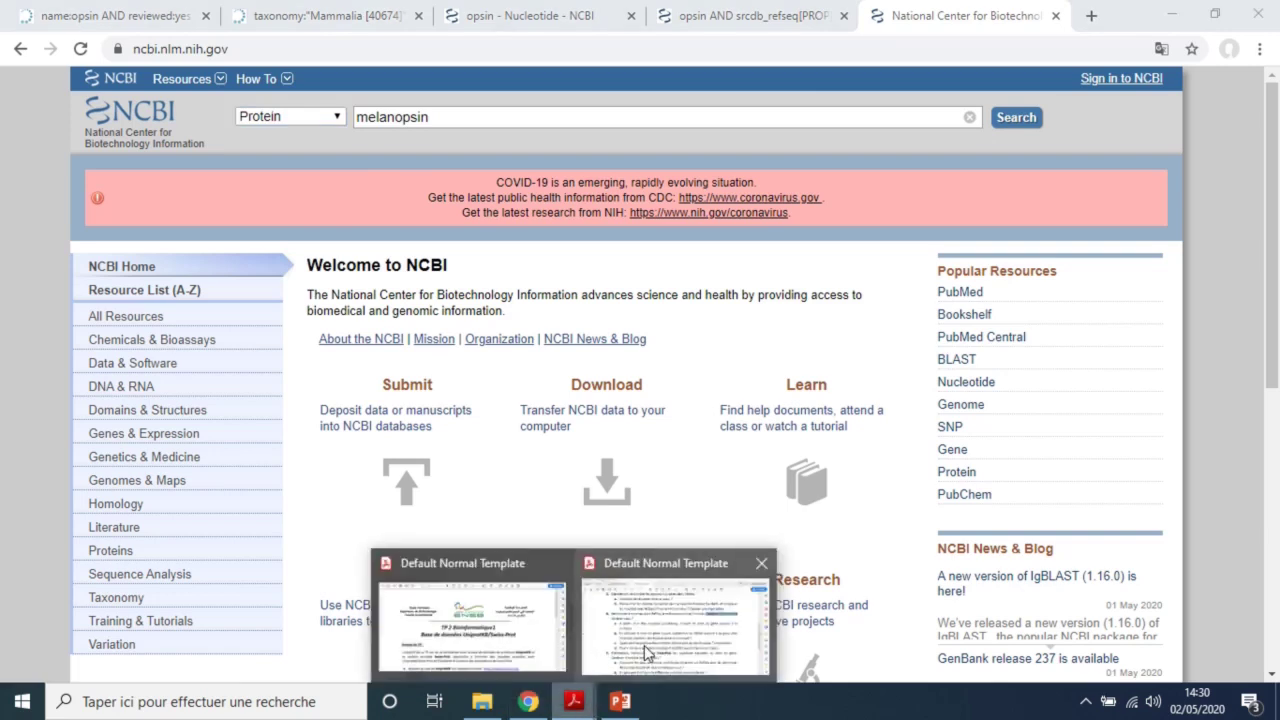
left_click(643, 650)
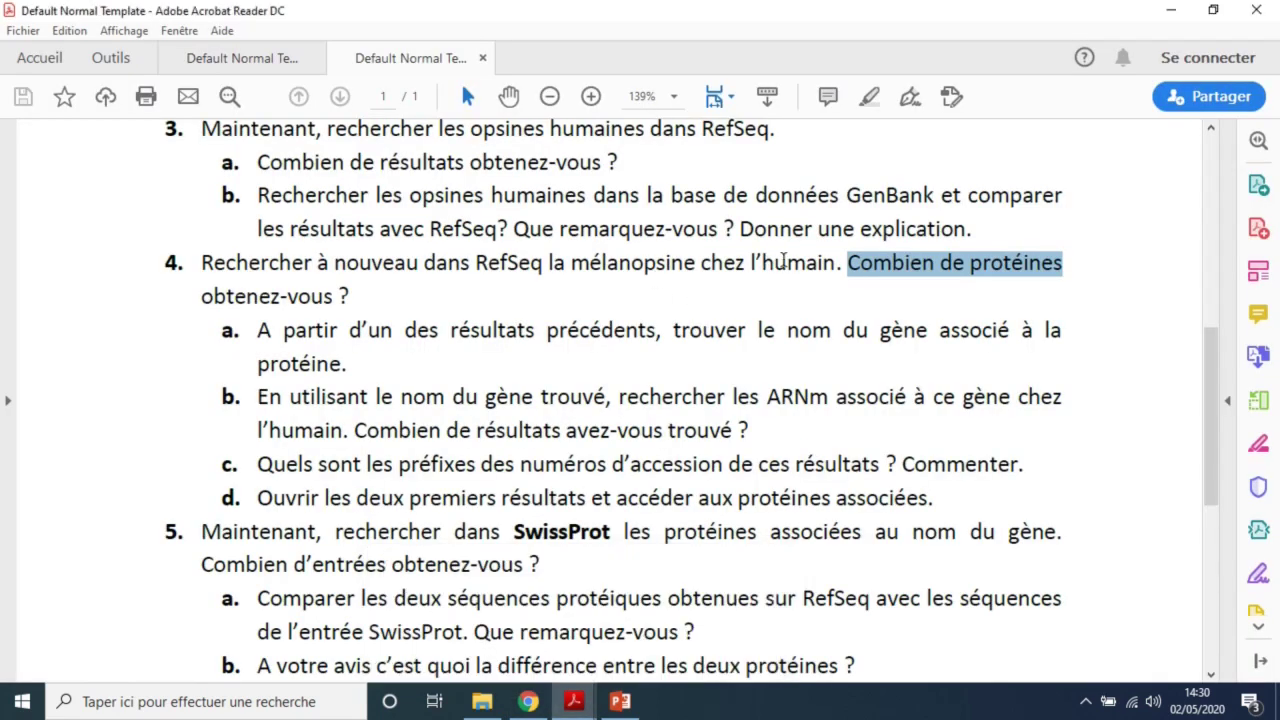
left_click(1166, 10)
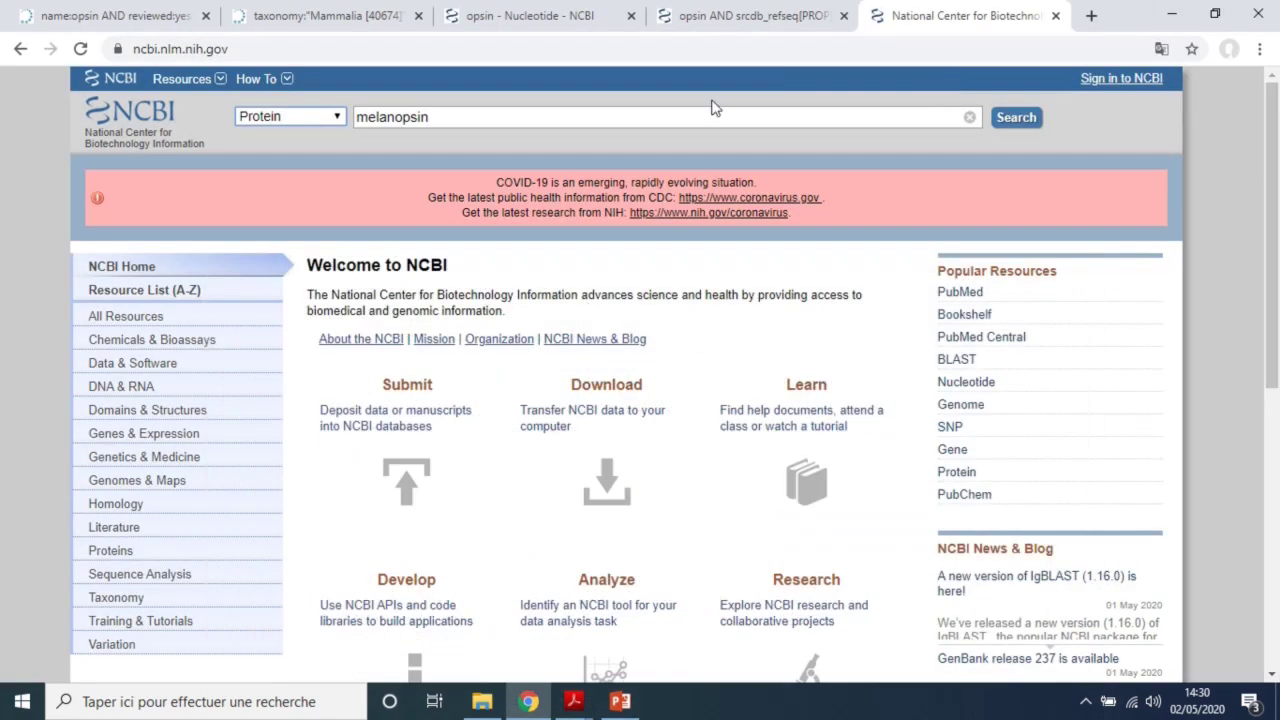
Try to search the Protein database for "humain melanopsin", rechecking the exercise PDF before running the search
left_click(1085, 701)
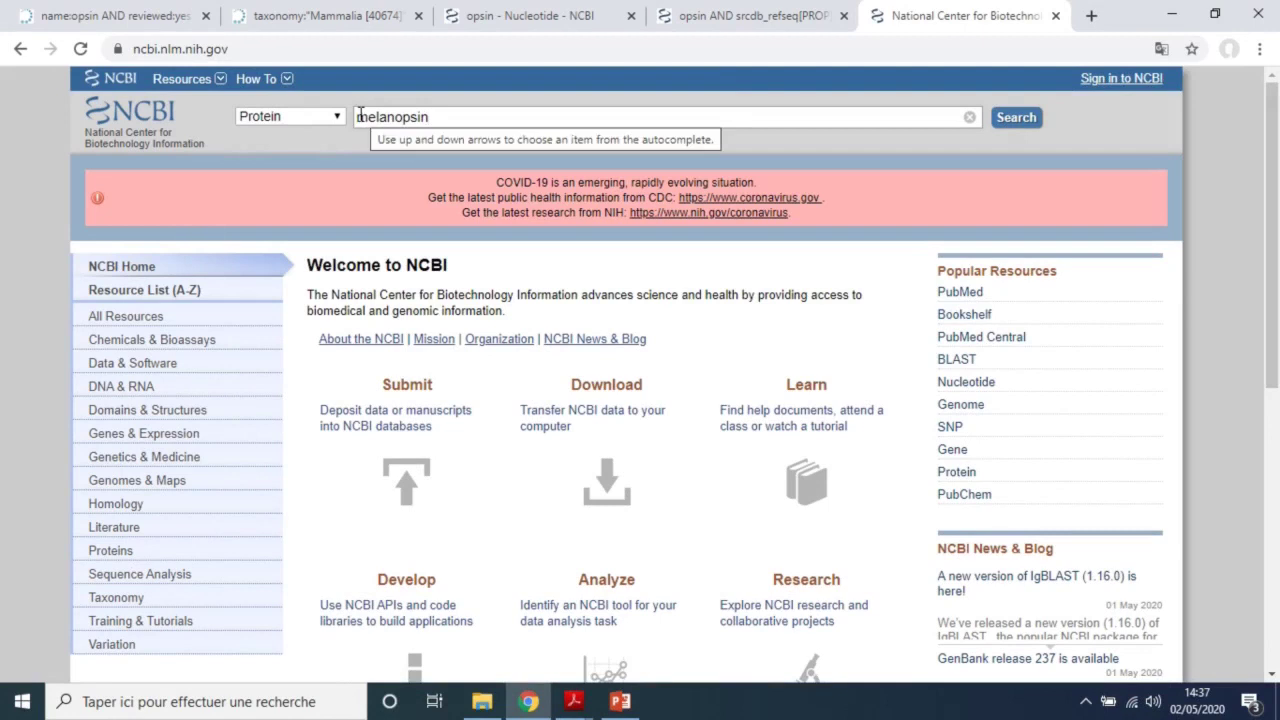
type("humain")
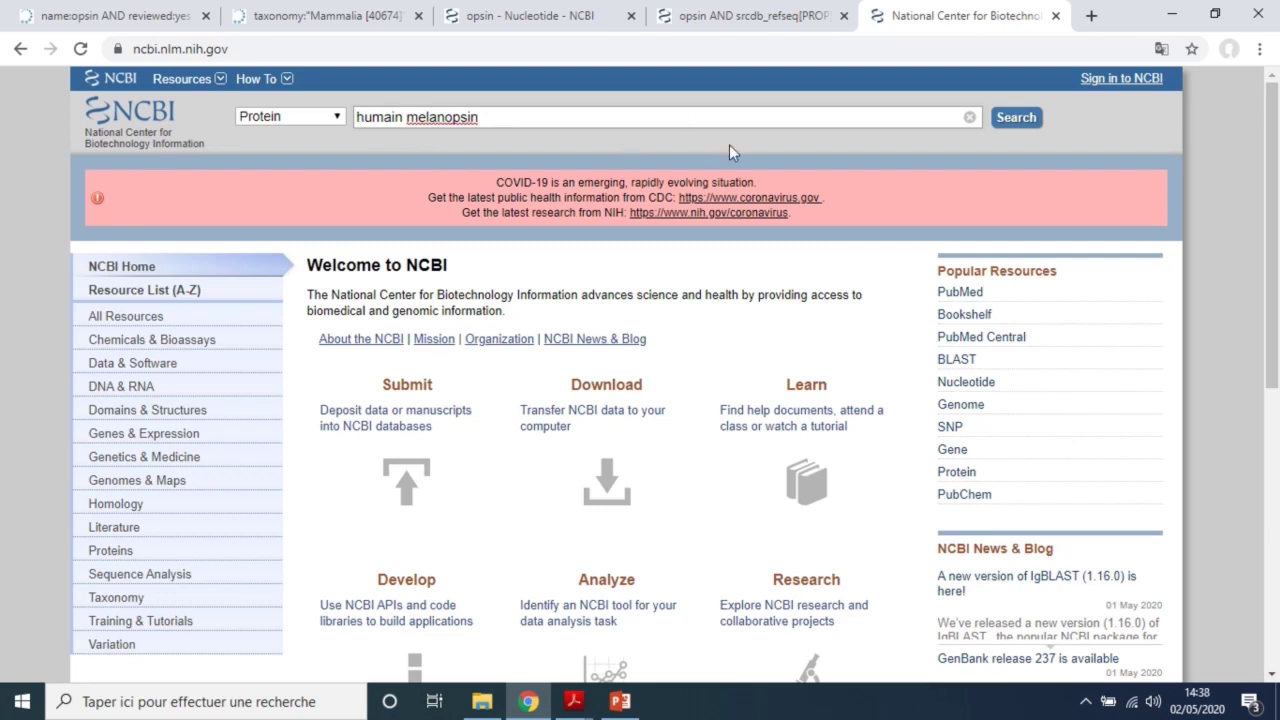
mouse_move(573, 701)
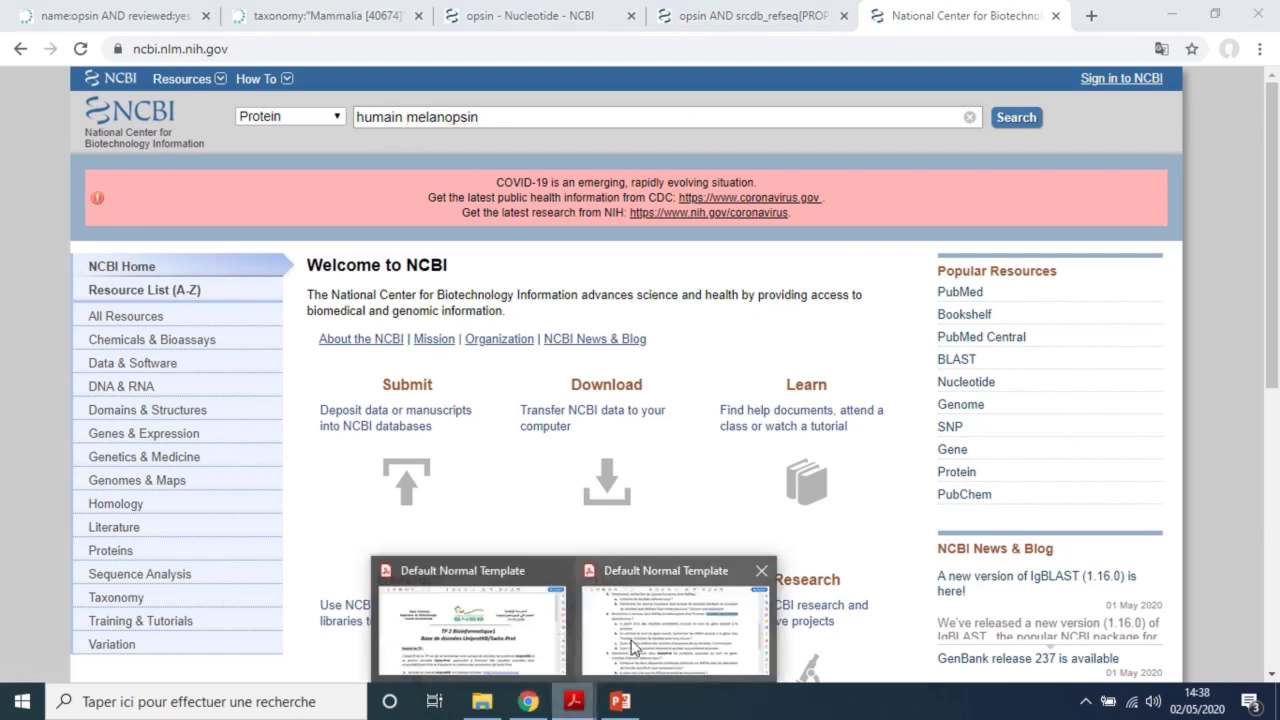
left_click(625, 647)
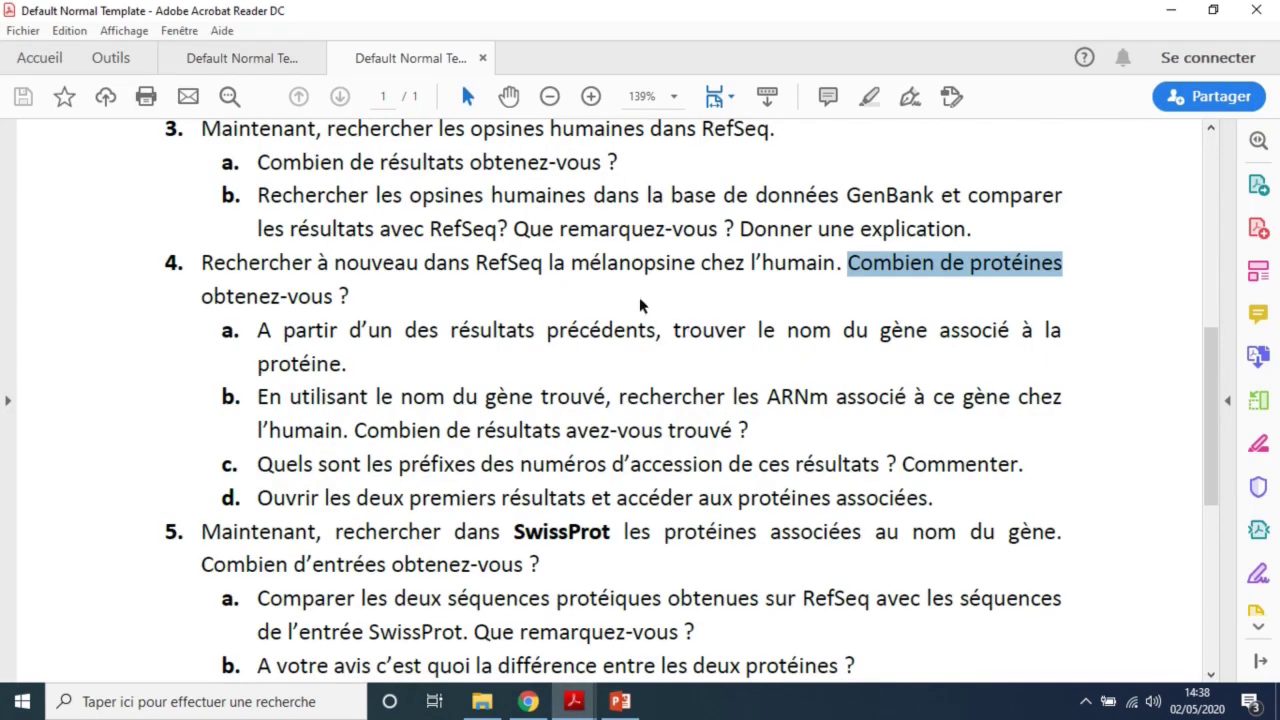
left_click(1171, 9)
left_click(1016, 124)
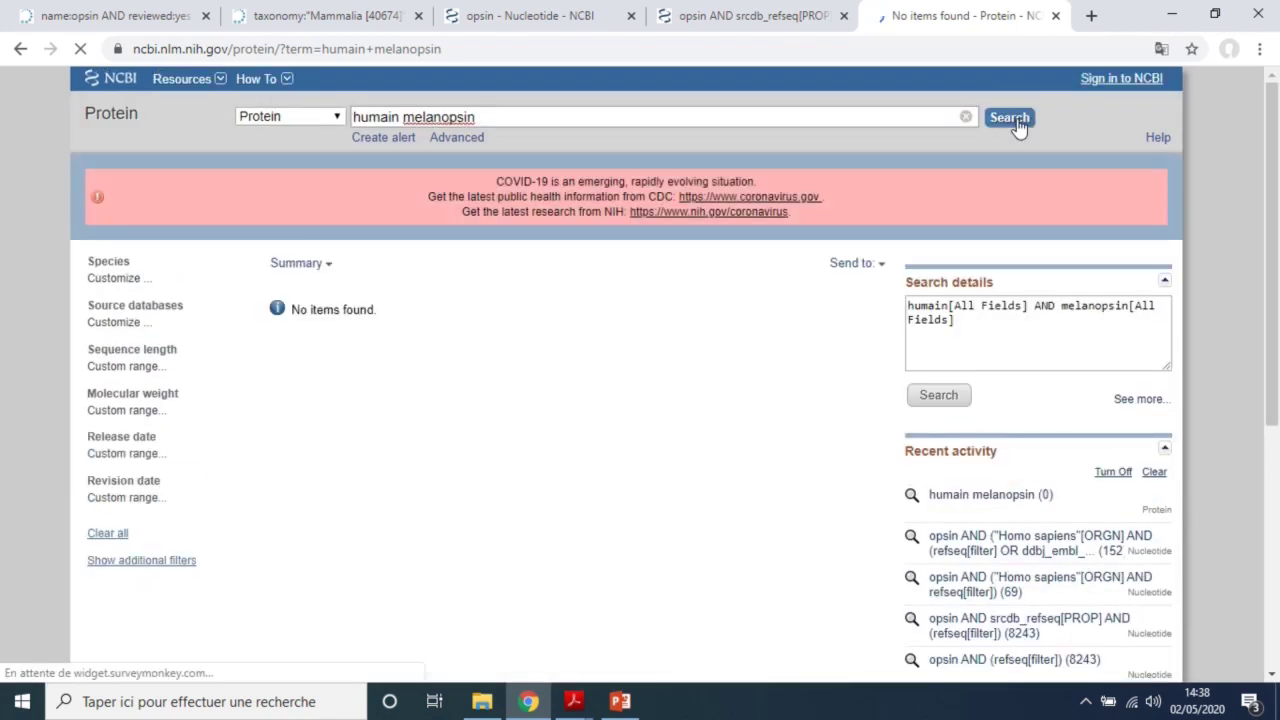
left_click_drag(1278, 257, 1278, 242)
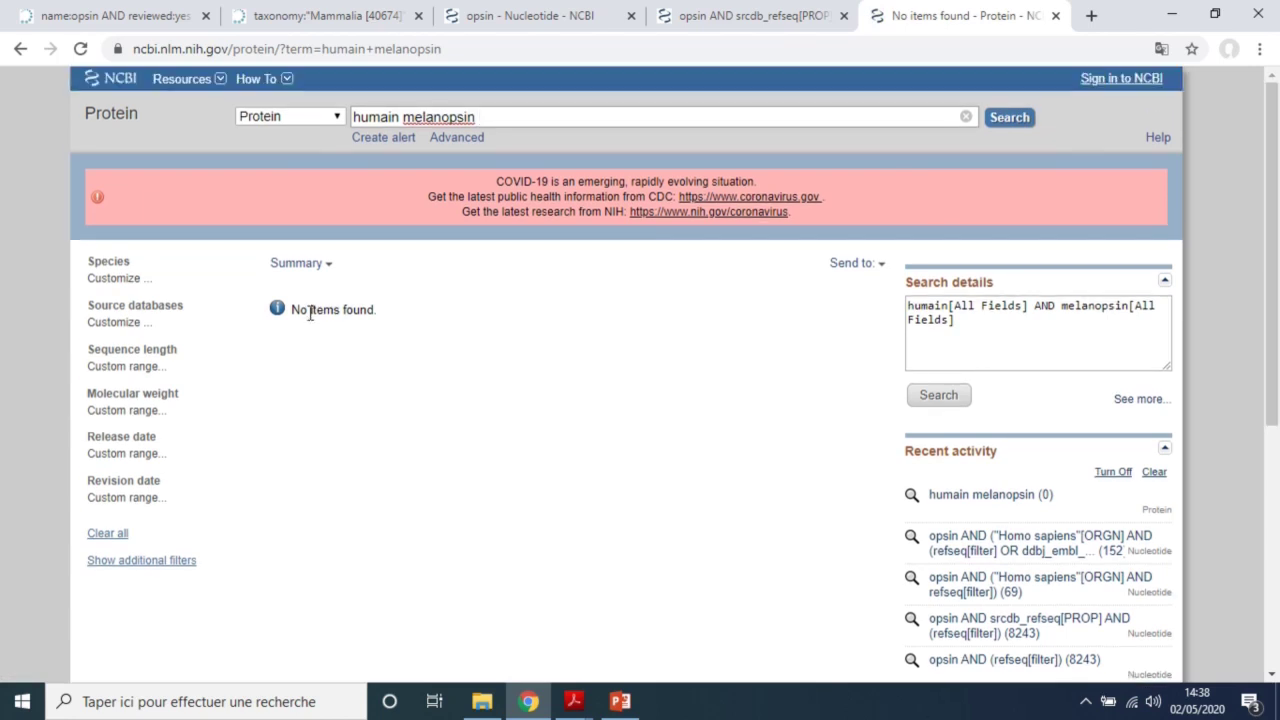
left_click_drag(292, 311, 383, 309)
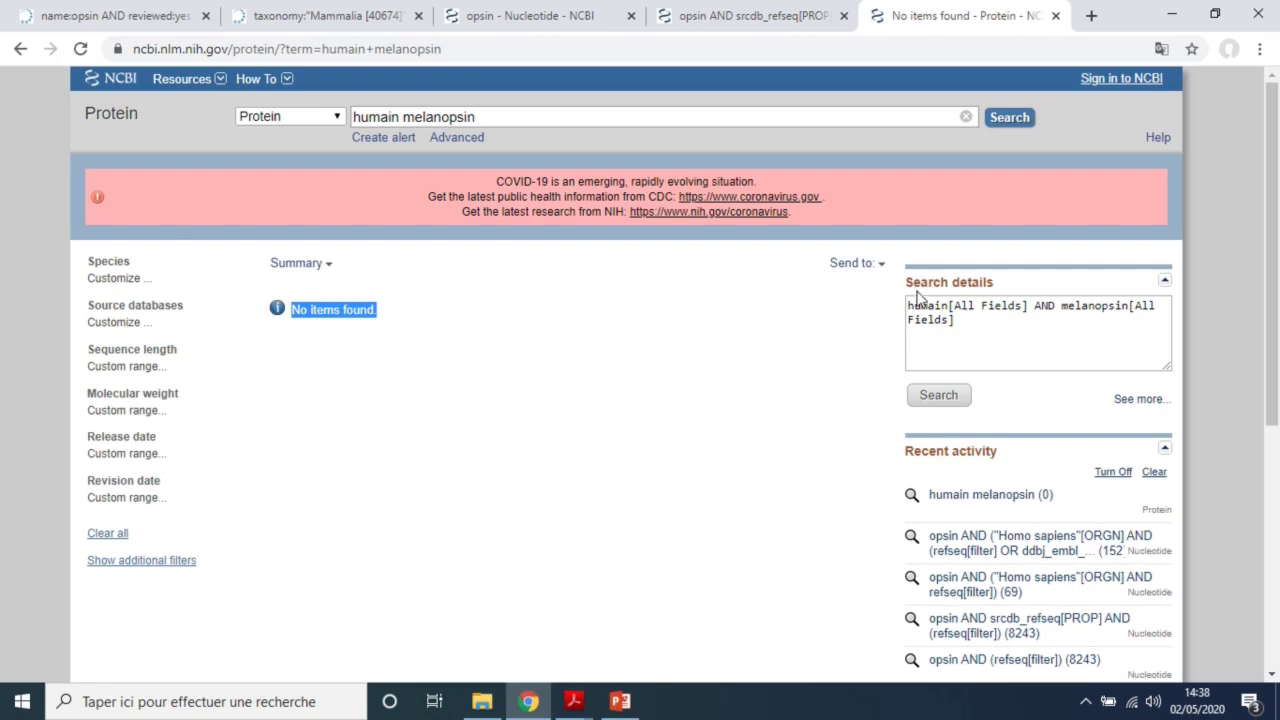
Open the advanced search builder for Protein and enter "melanopsin" as the All Fields term
left_click(457, 141)
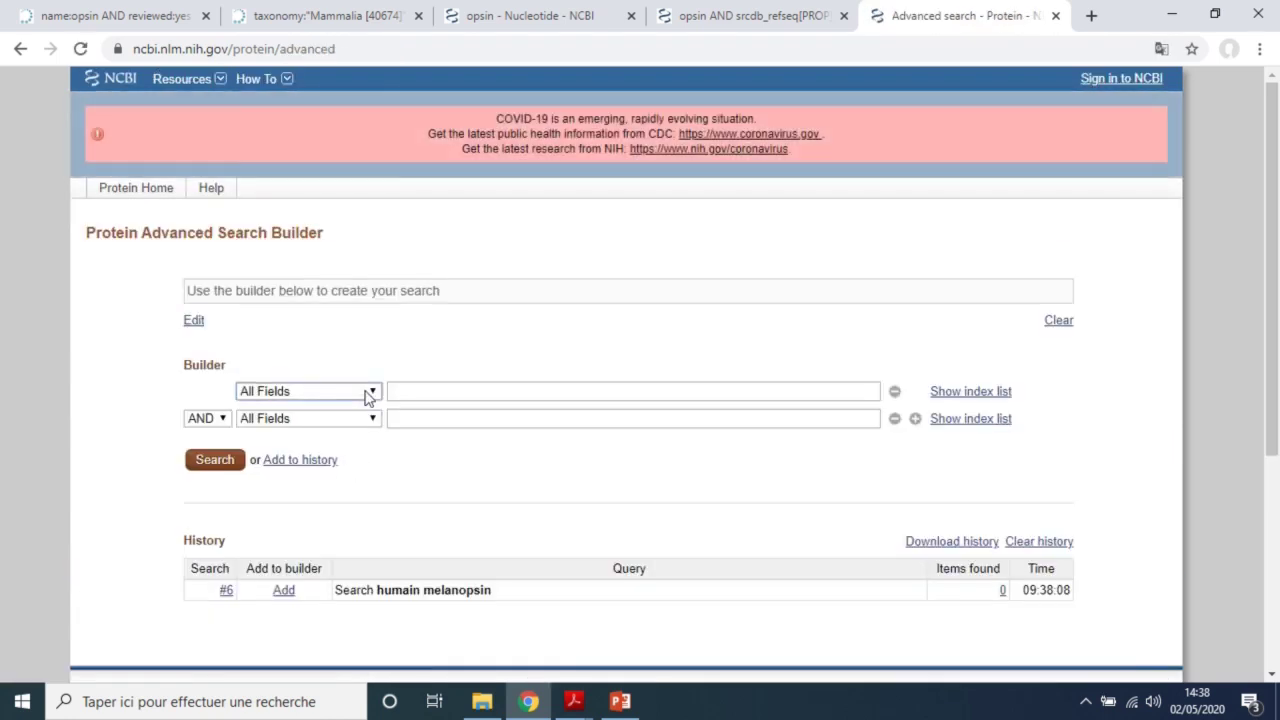
left_click(369, 392)
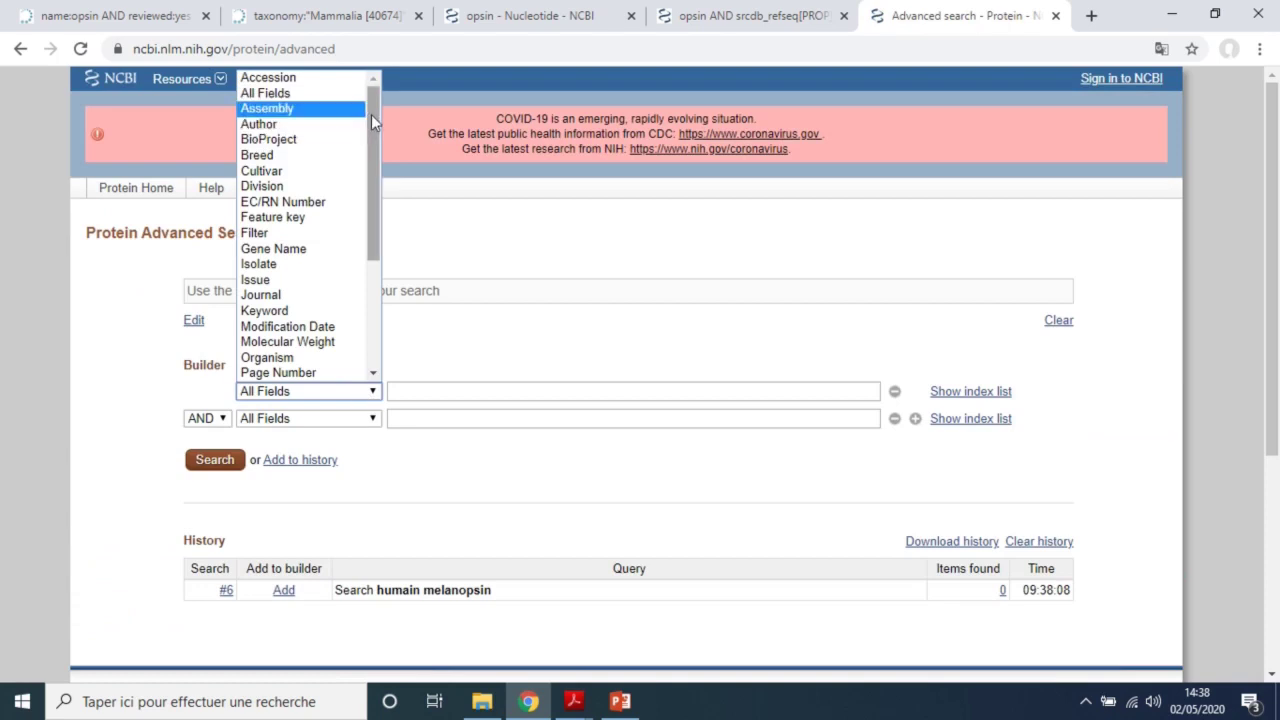
left_click_drag(372, 134, 374, 91)
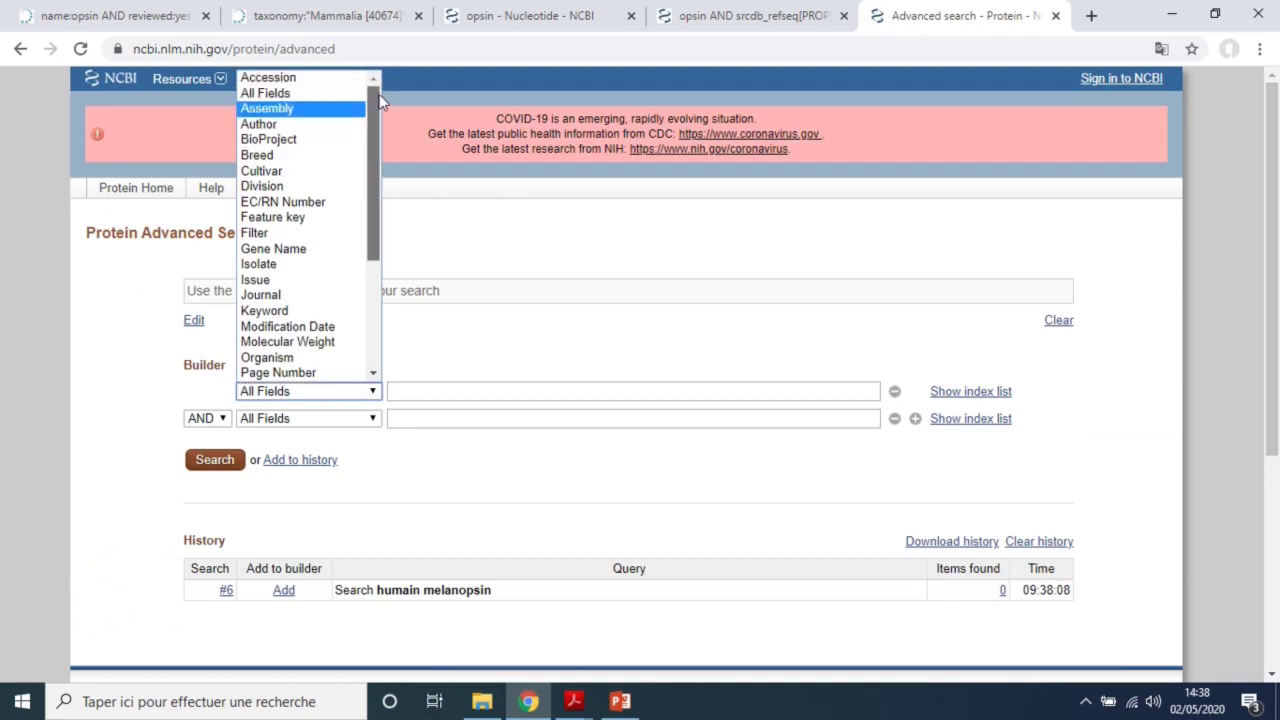
left_click(350, 96)
left_click(447, 393)
type("opsi")
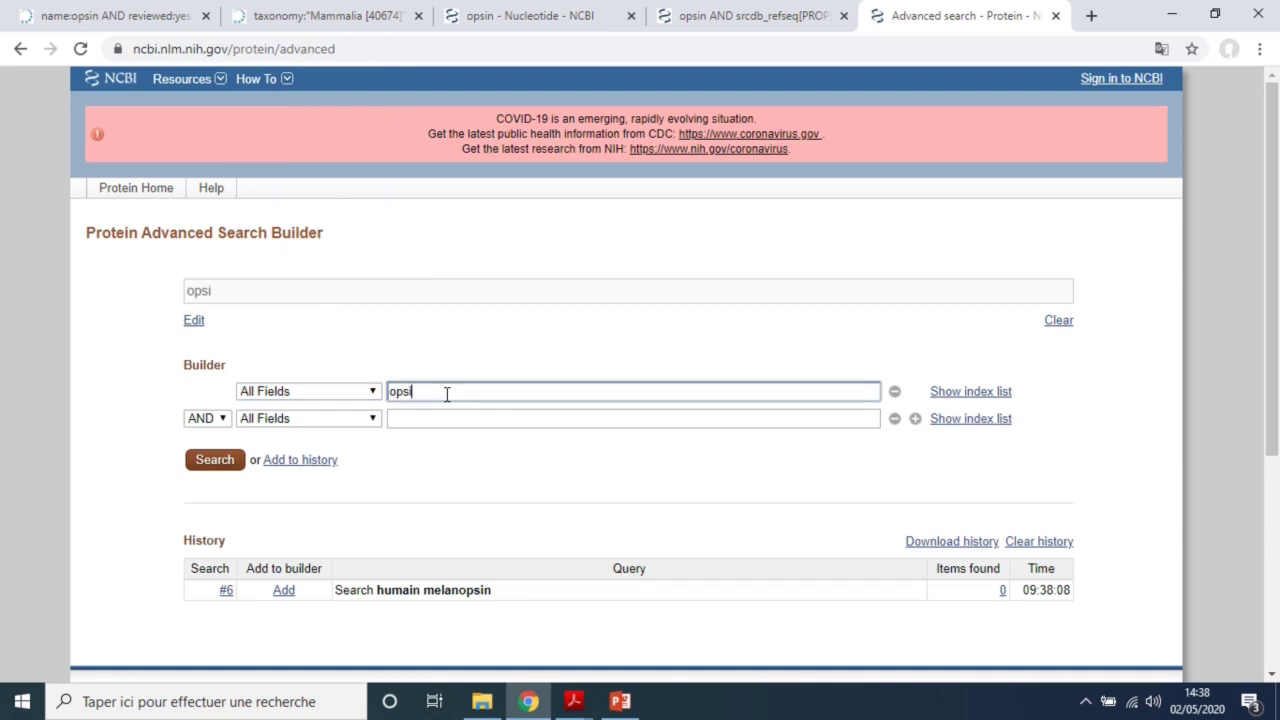
key("BackSpace")
key("BackSpace")
key("BackSpace")
type("melanops")
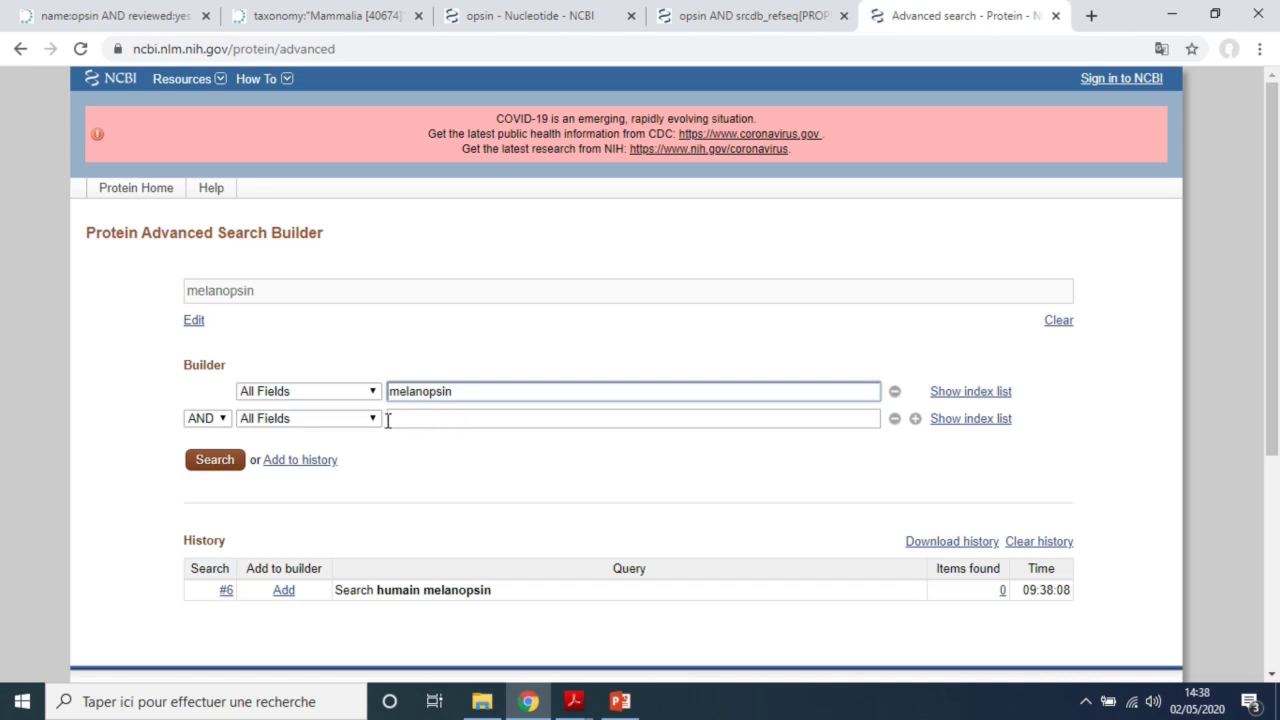
Add the Organism criterion "Homo sapiens" combined with AND, and run the advanced protein search
left_click(368, 420)
left_click_drag(368, 195, 370, 293)
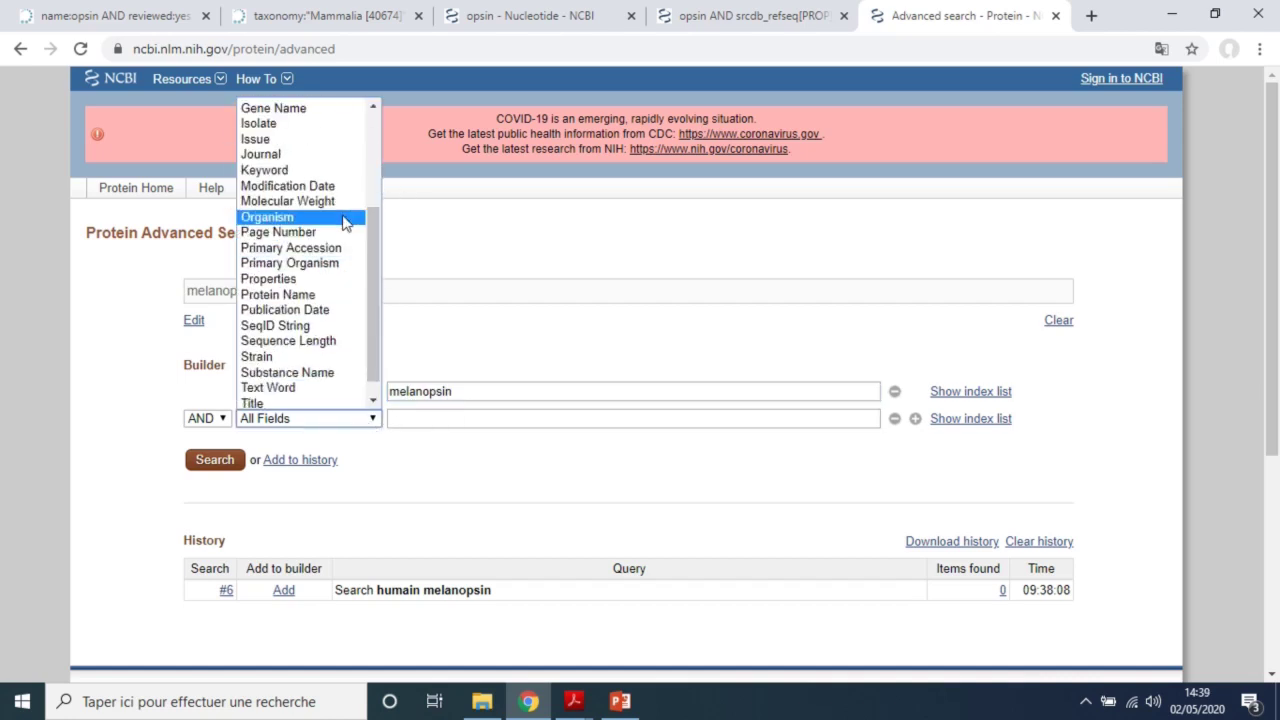
left_click(343, 219)
left_click(425, 422)
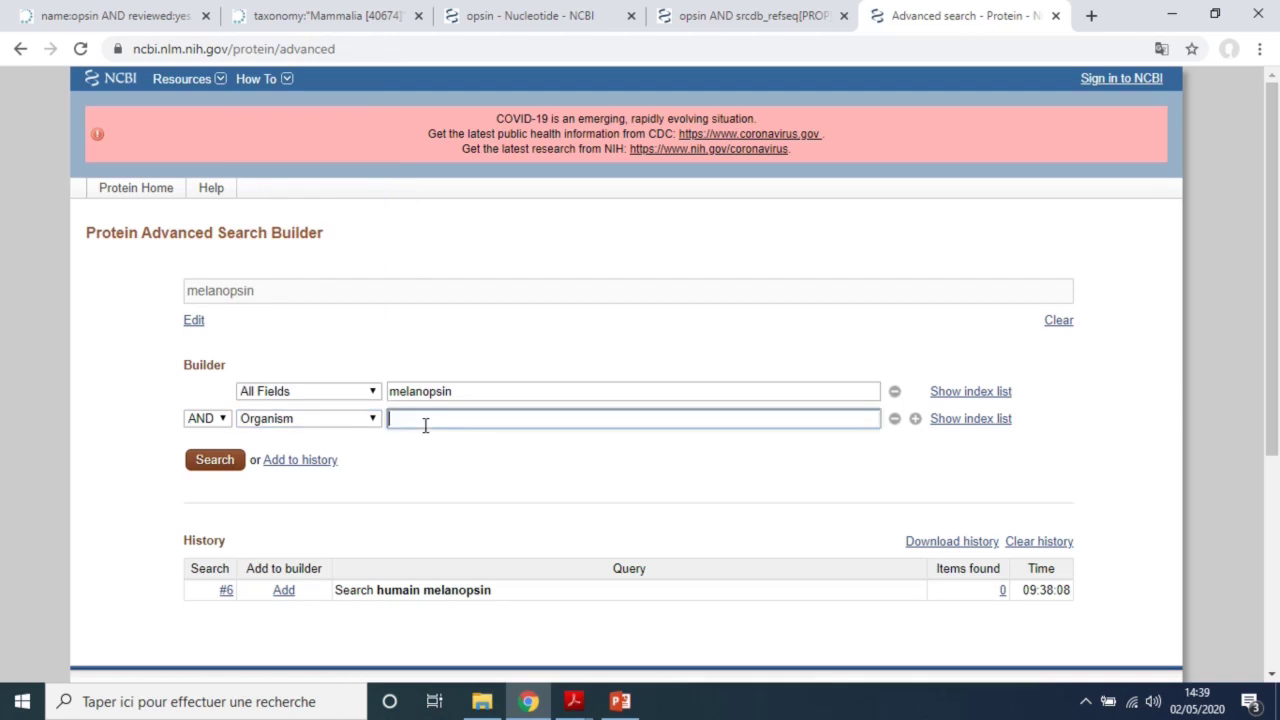
type("Homo")
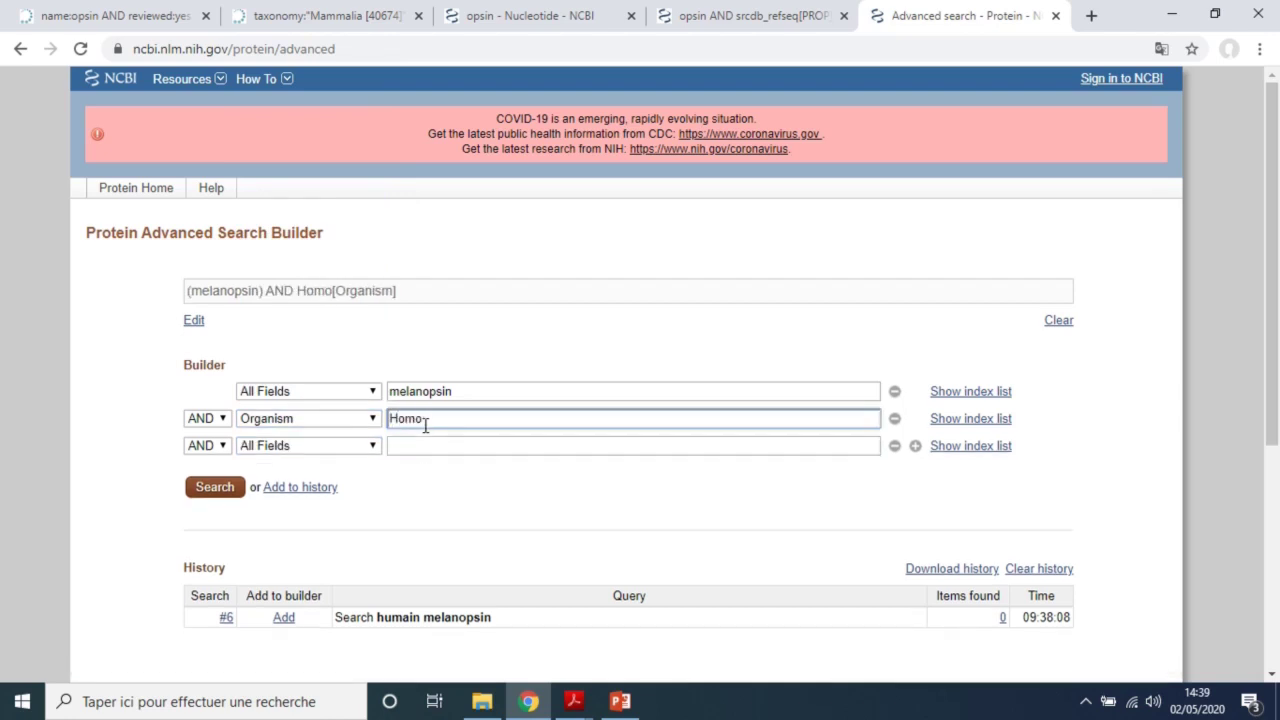
type(" sapiens")
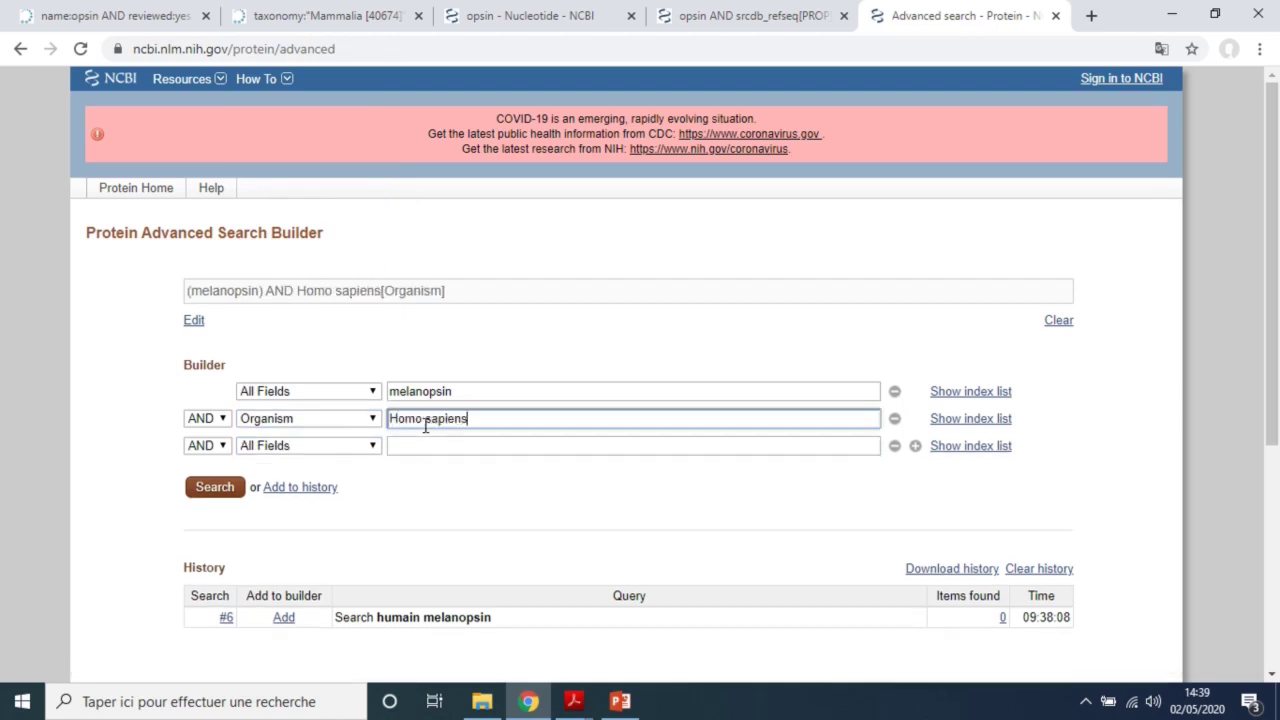
left_click(215, 487)
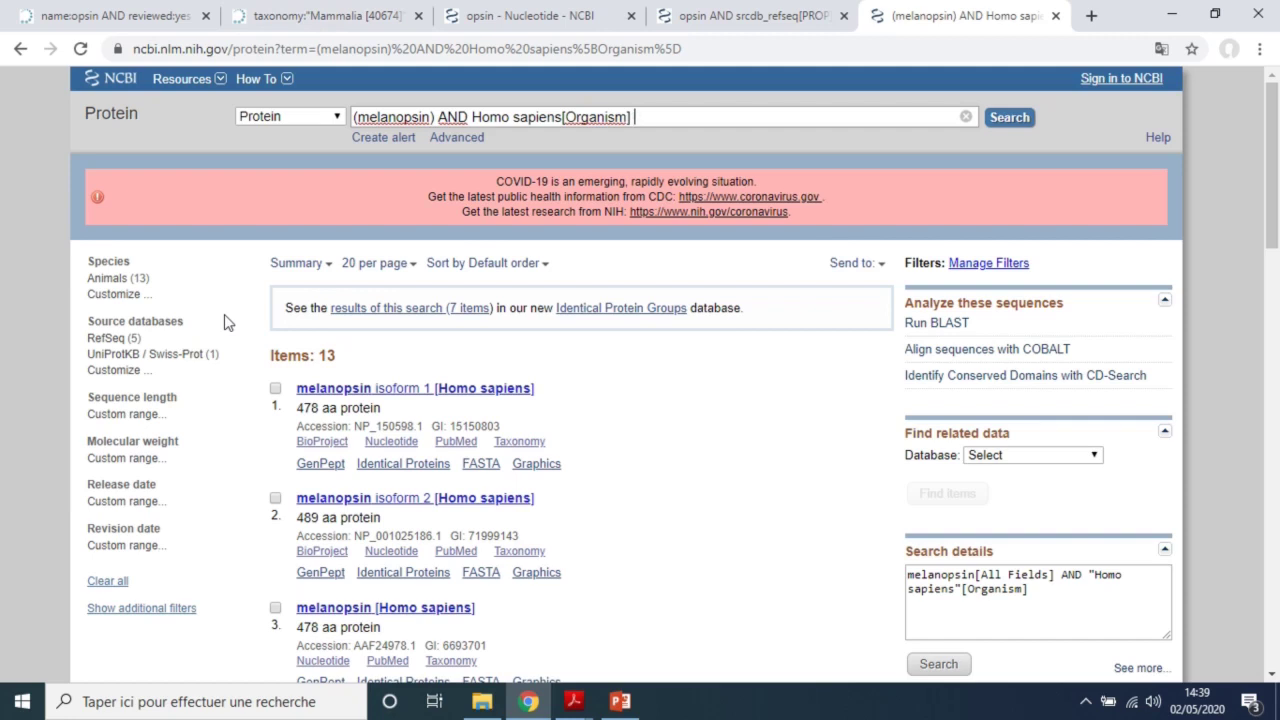
Reread question 4 in the exercise PDF about the number of human melanopsin proteins in RefSeq, and return to the Protein results
left_click(643, 117)
left_click(573, 701)
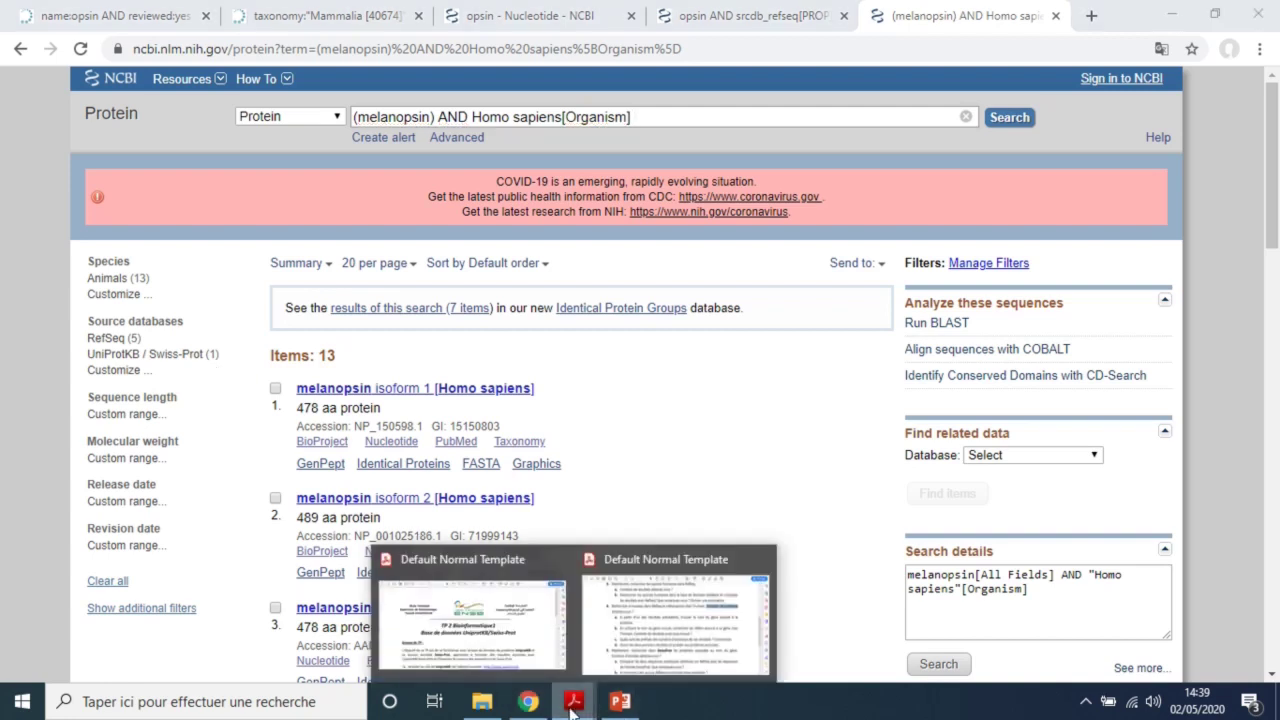
left_click(613, 668)
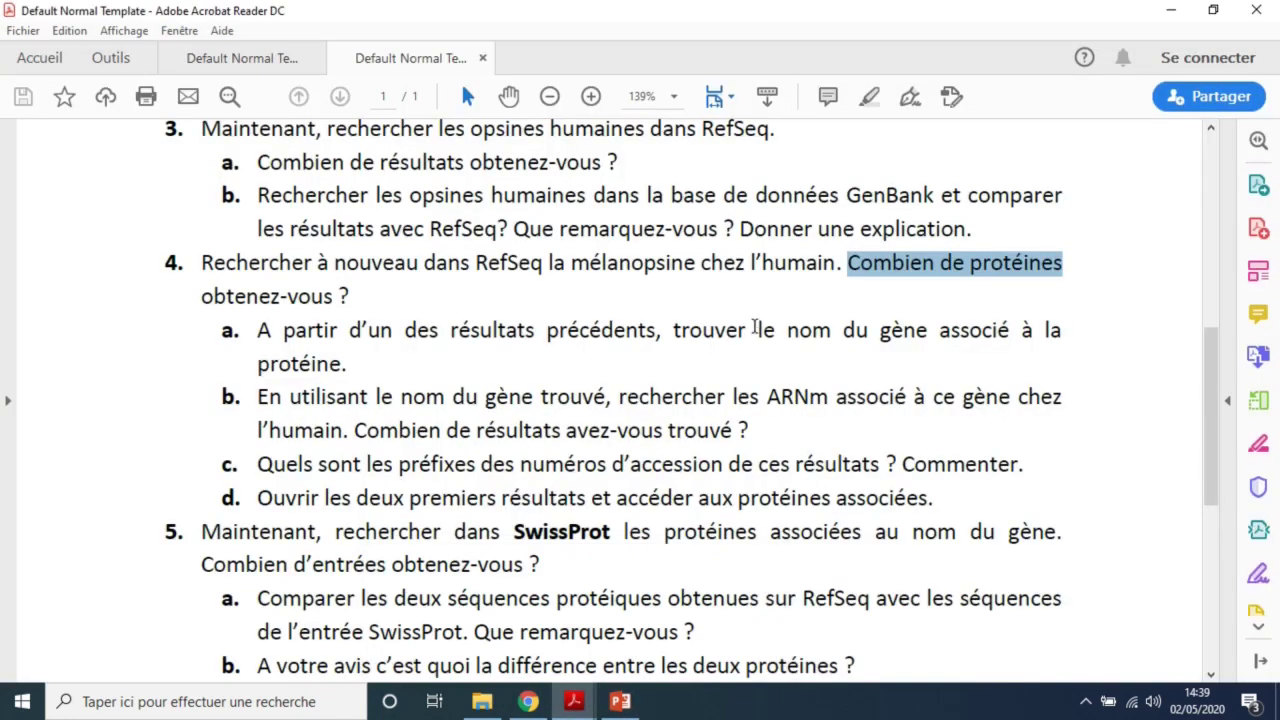
left_click(533, 703)
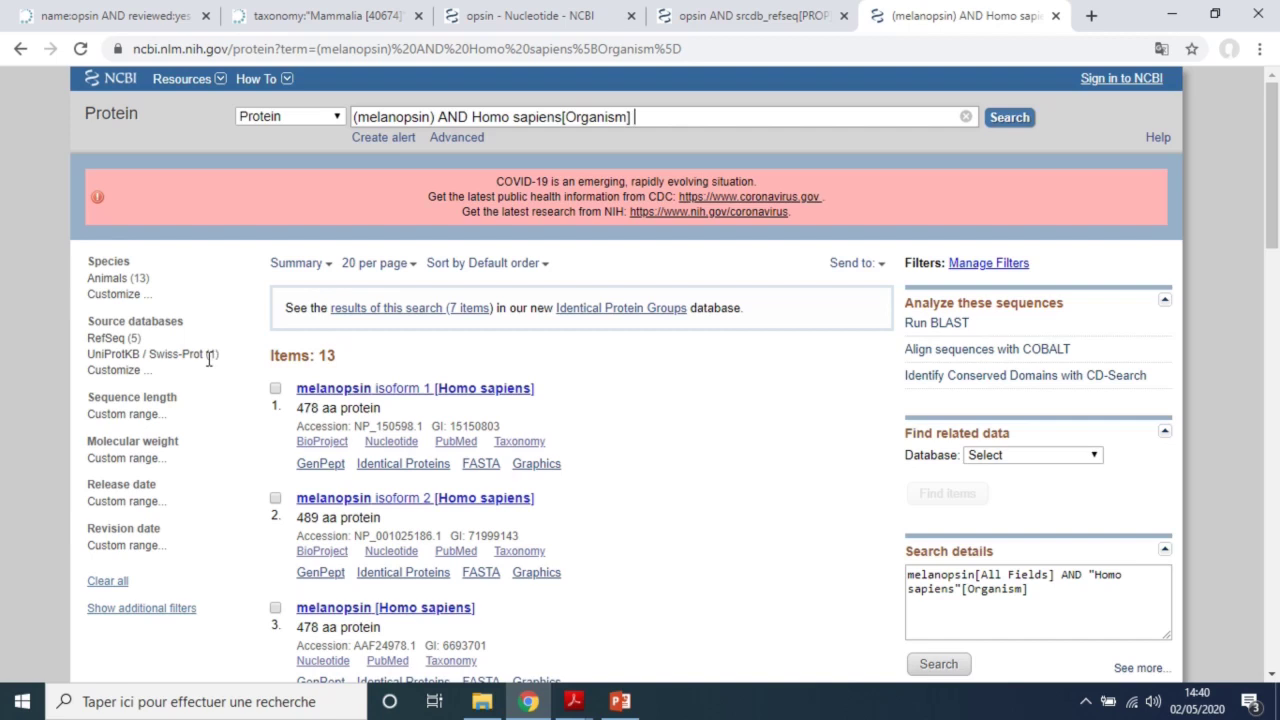
Review the available source databases for the human melanopsin results and filter the list to RefSeq
mouse_move(1273, 172)
left_mouse_down()
mouse_move(1275, 268)
mouse_move(1275, 165)
left_mouse_up()
left_click(126, 382)
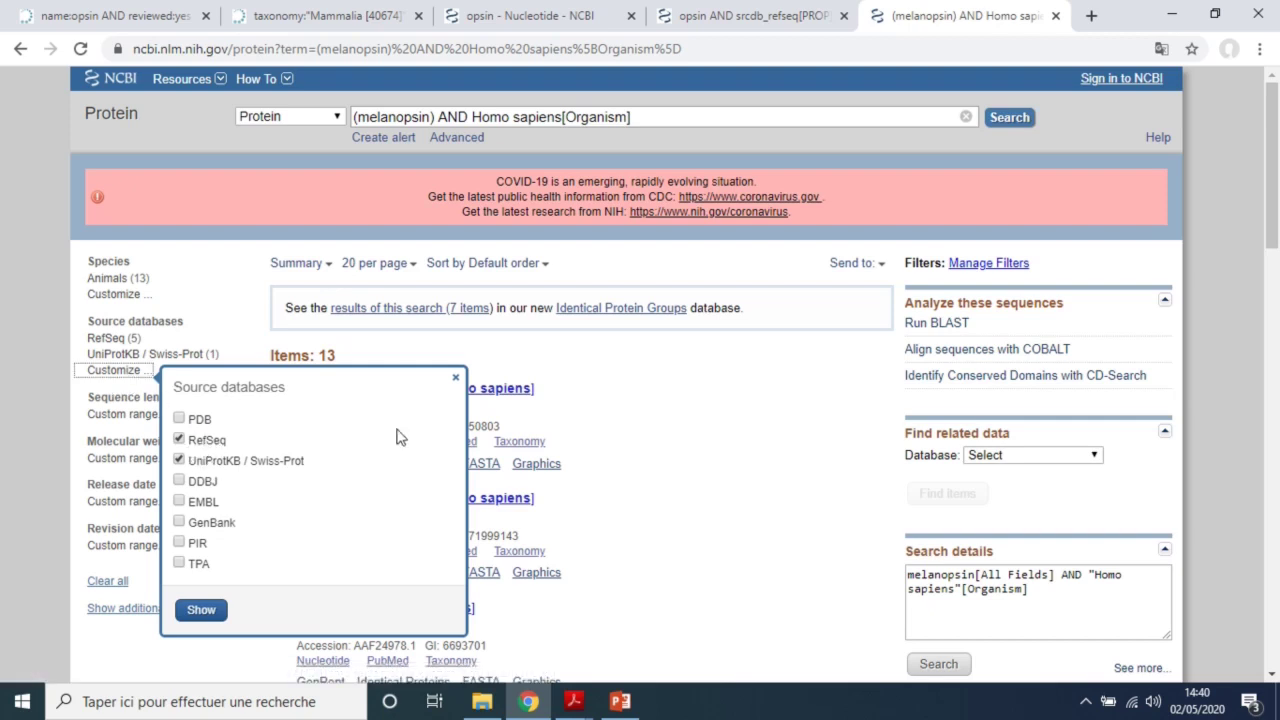
left_click(455, 377)
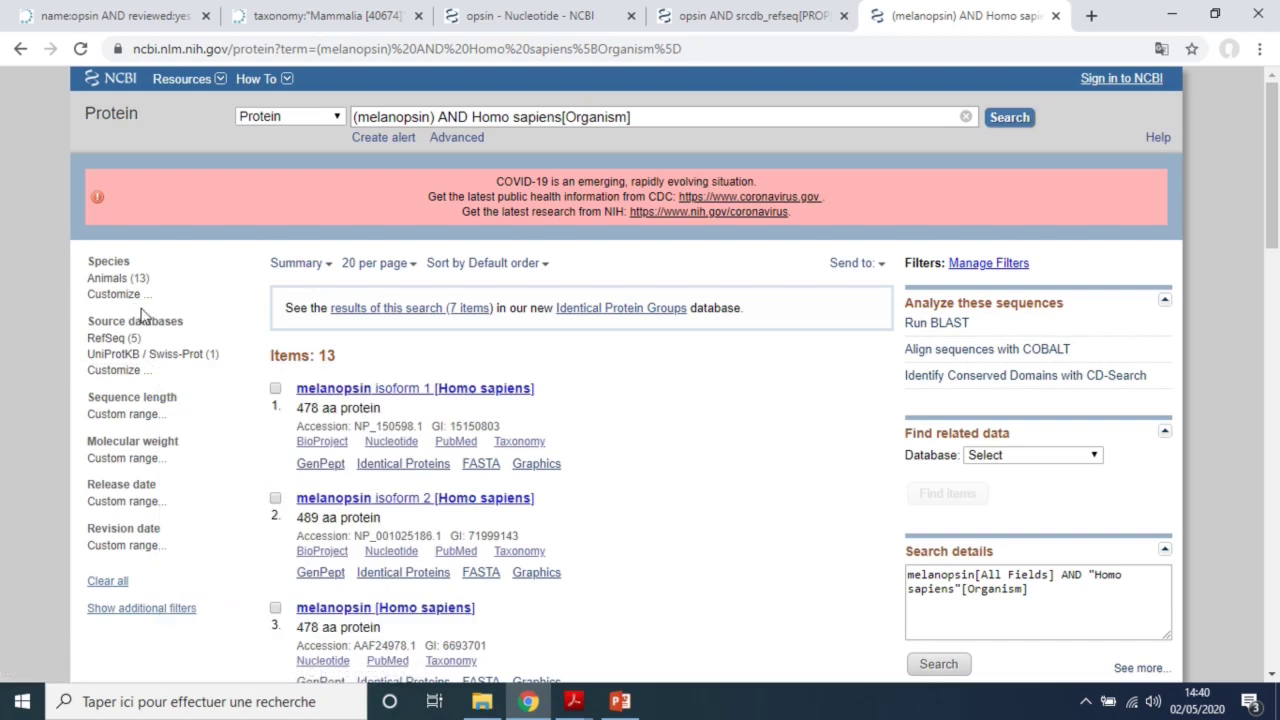
left_click_drag(1278, 172, 1278, 128)
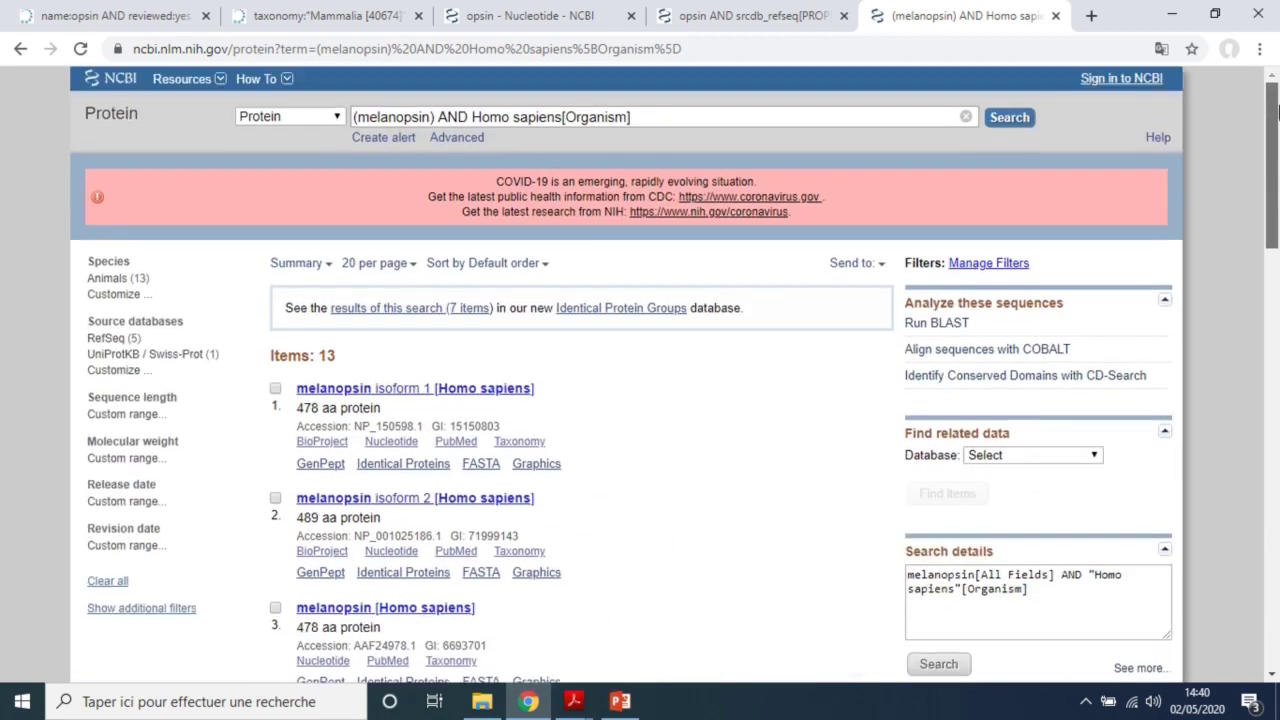
left_click(112, 339)
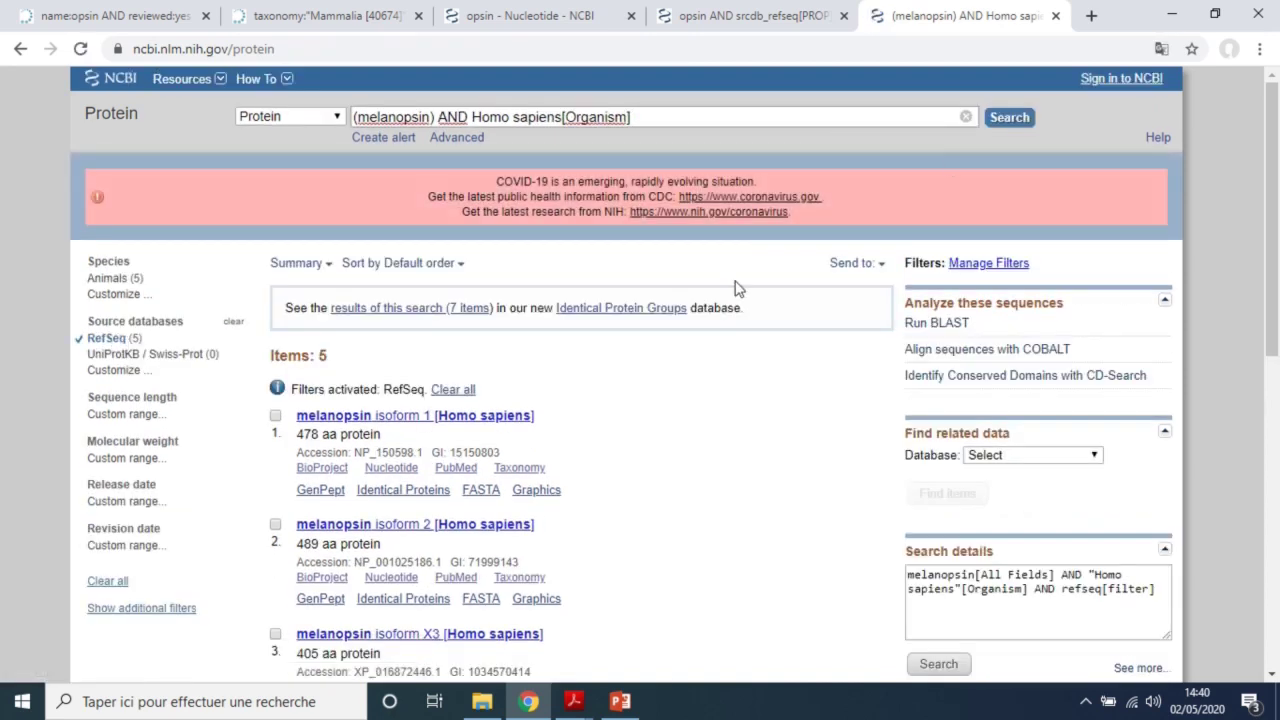
mouse_move(1277, 172)
left_mouse_down()
mouse_move(1277, 408)
mouse_move(1277, 173)
left_mouse_up()
Open the Protein advanced search builder and enter "melanopsin" as the Protein Name term
left_click(476, 145)
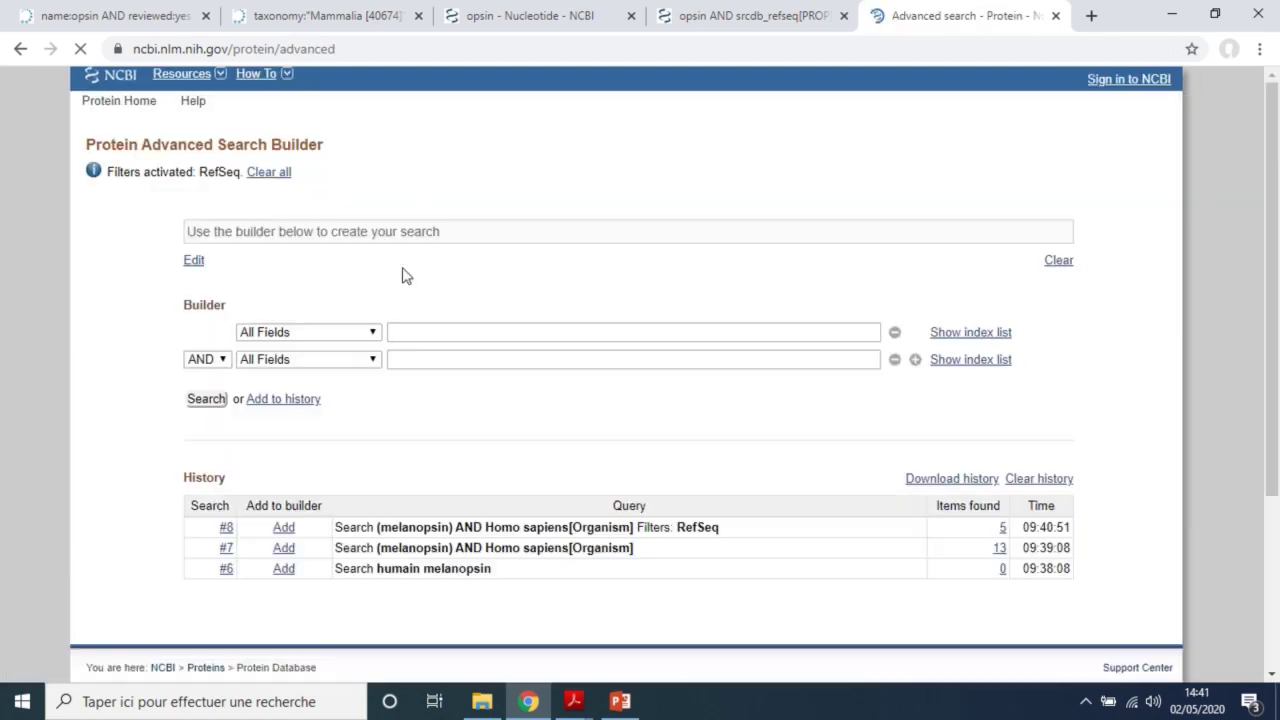
left_click(372, 336)
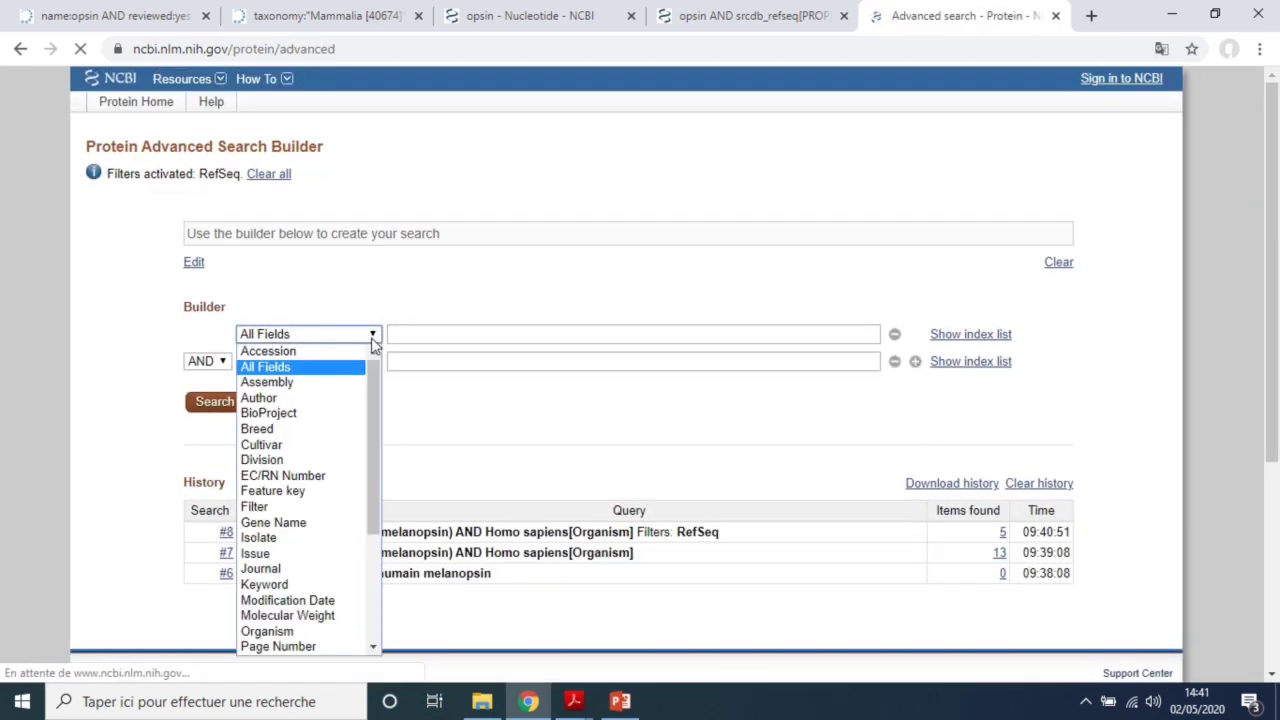
scroll(372, 384, "down", 2)
scroll(379, 455, "down", 3)
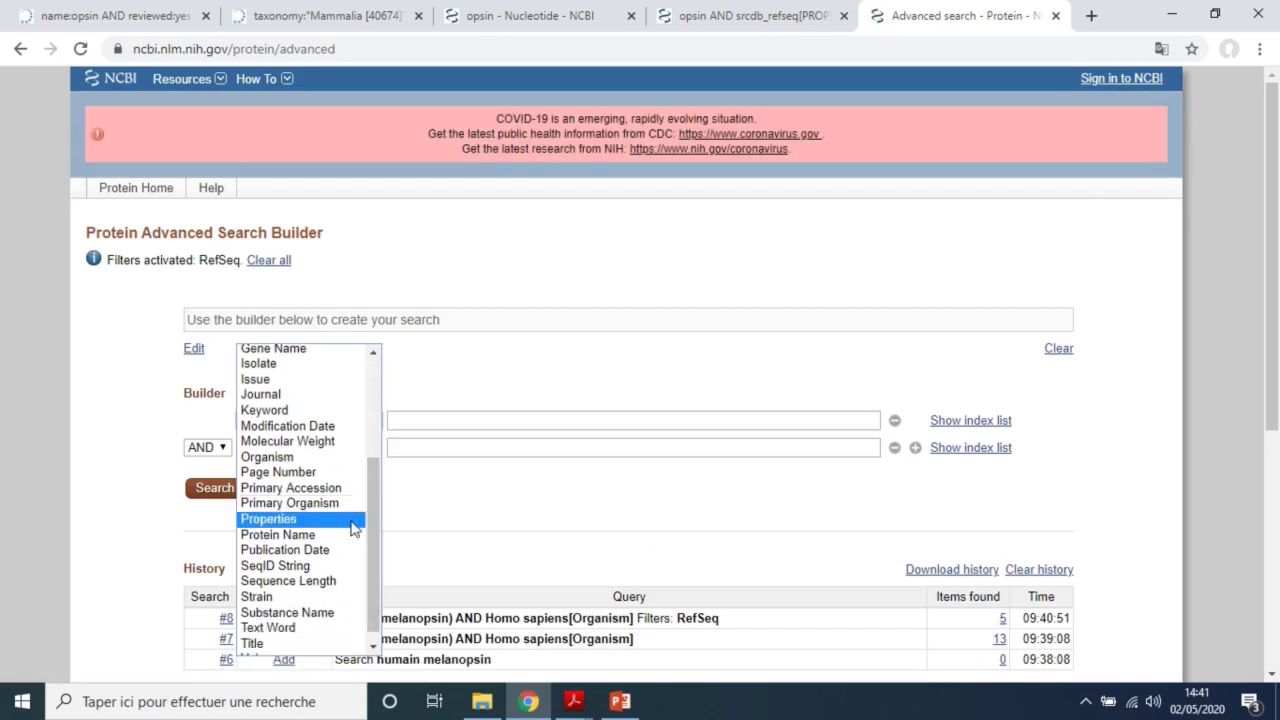
left_click(348, 535)
left_click(424, 419)
type("melanopsnin")
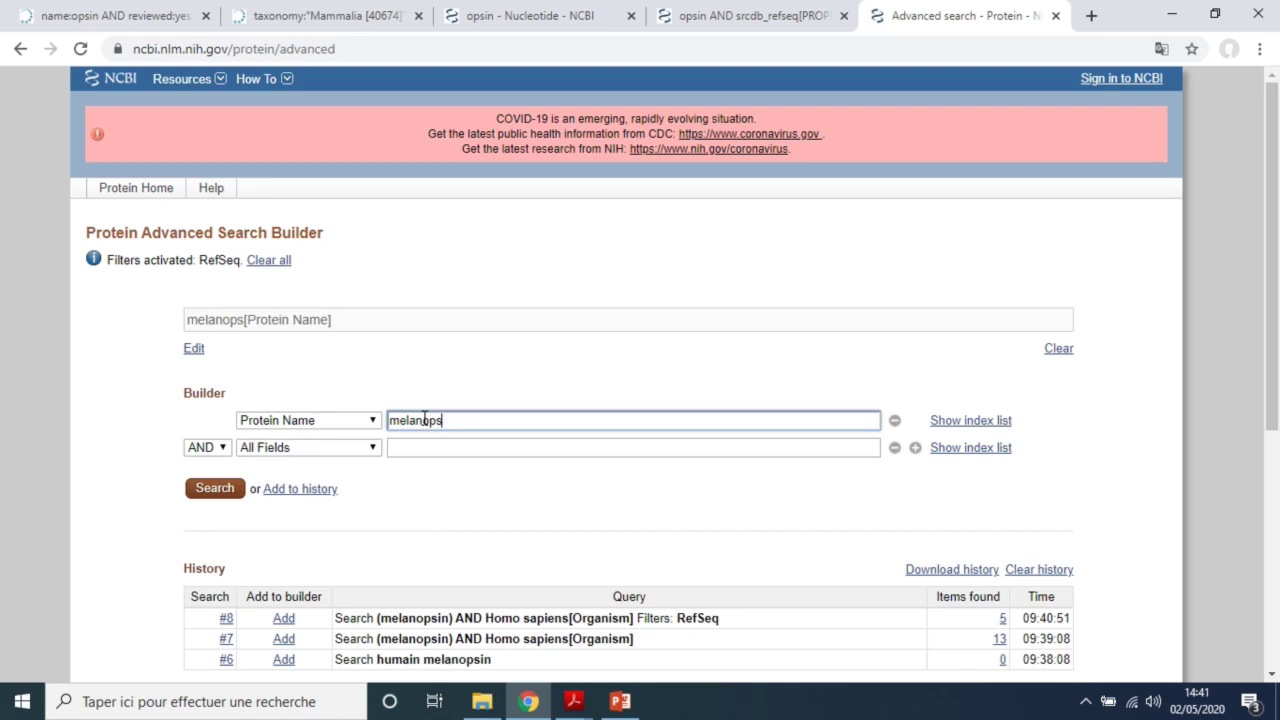
Add "Homo sapiens" as the Organism criterion alongside the Protein Name term, joined with AND, and run the search
left_click(443, 450)
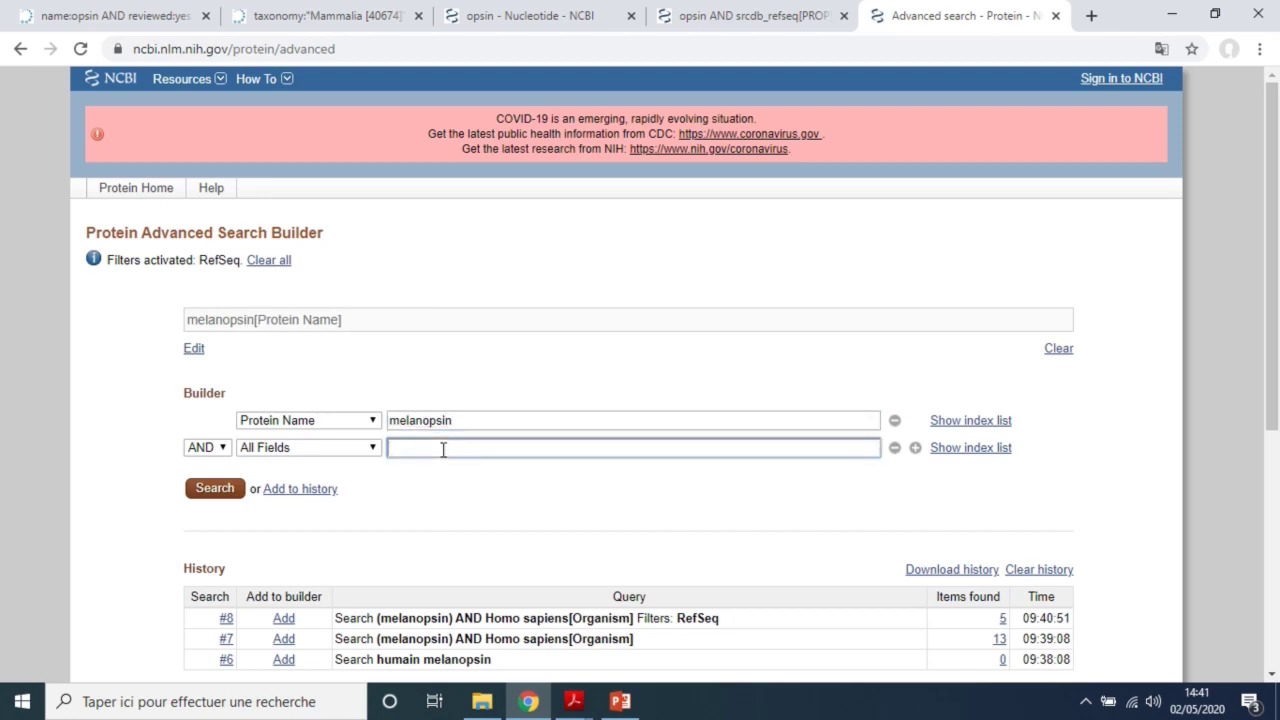
left_click(370, 448)
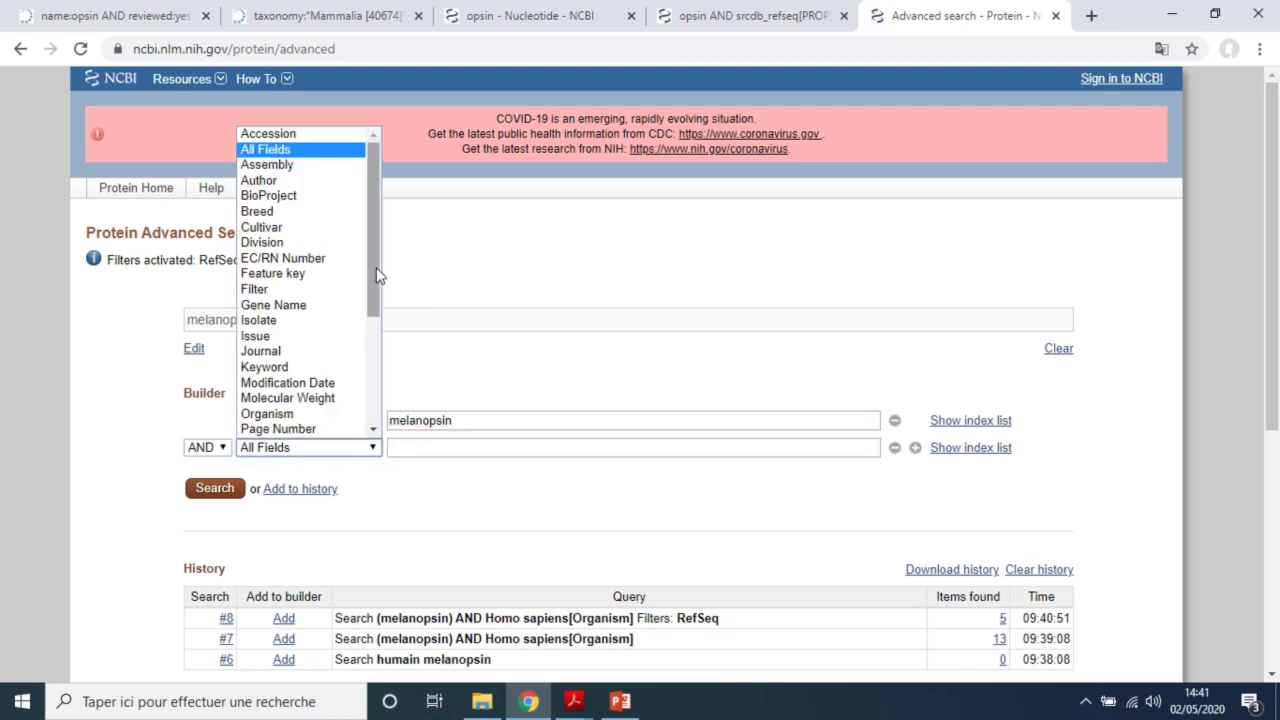
left_click_drag(372, 270, 366, 322)
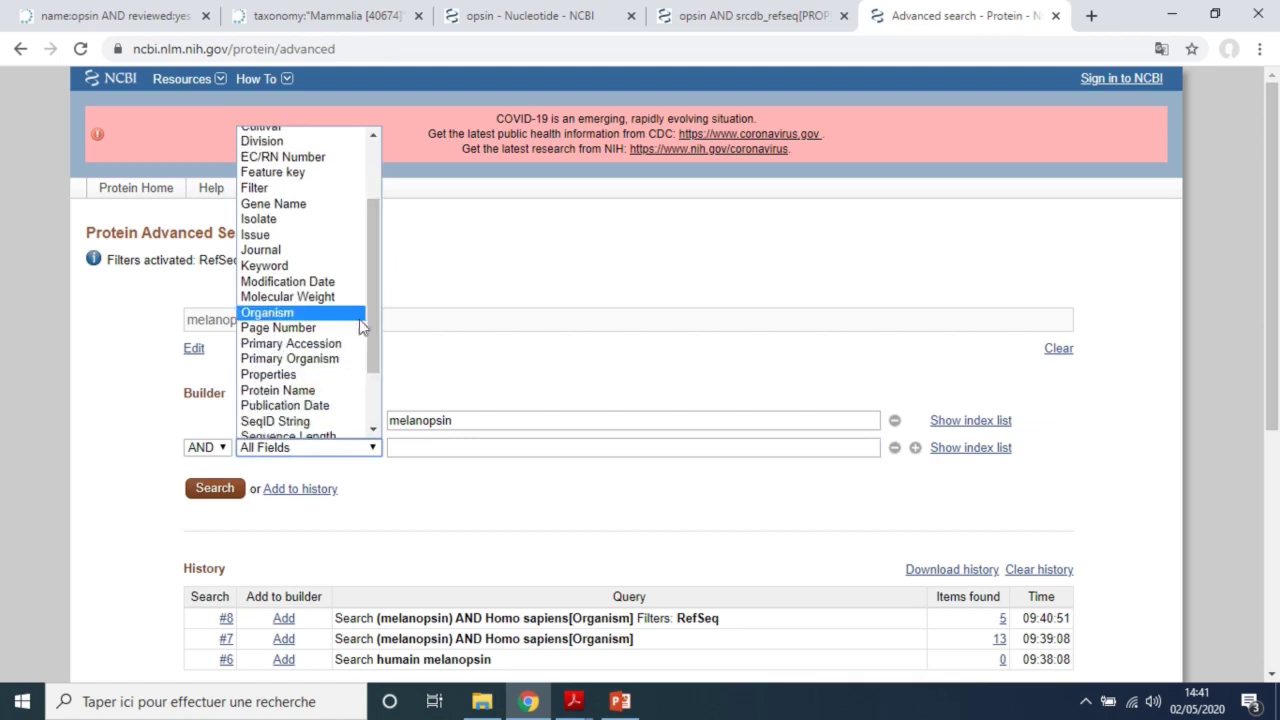
left_click(267, 313)
left_click(455, 447)
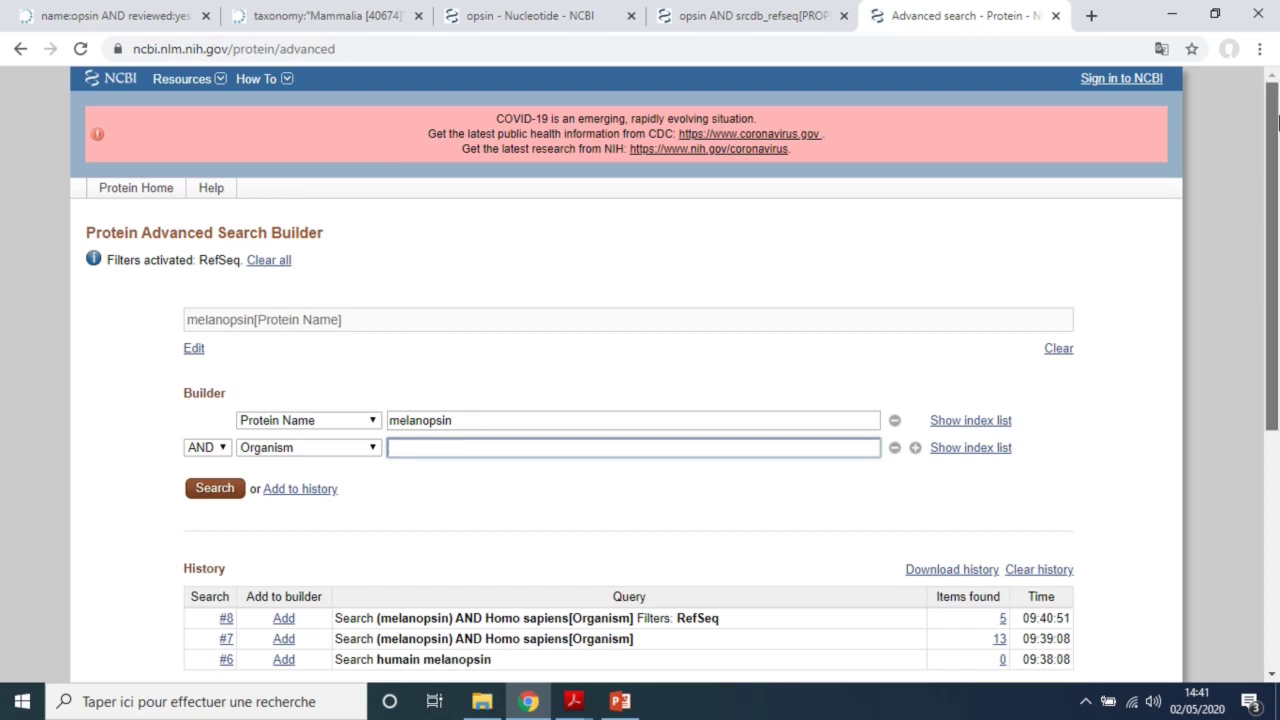
left_click_drag(1273, 127, 1273, 130)
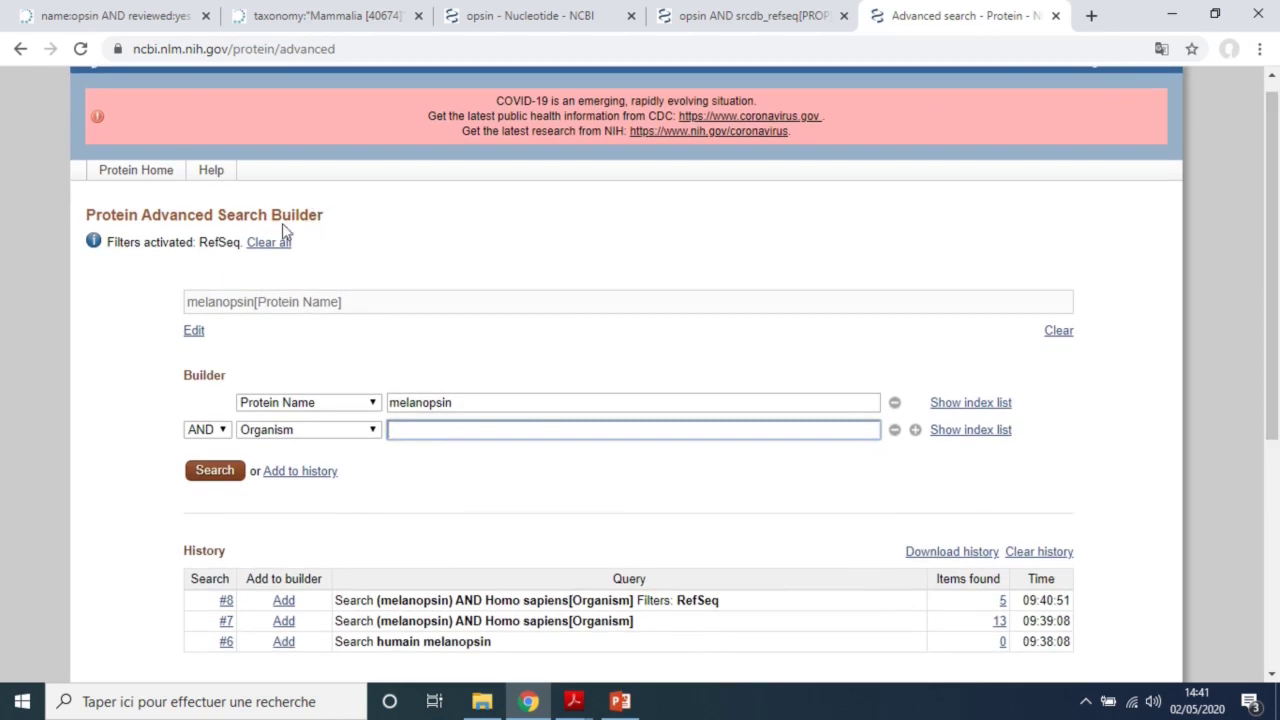
scroll(1136, 195, "down", 3)
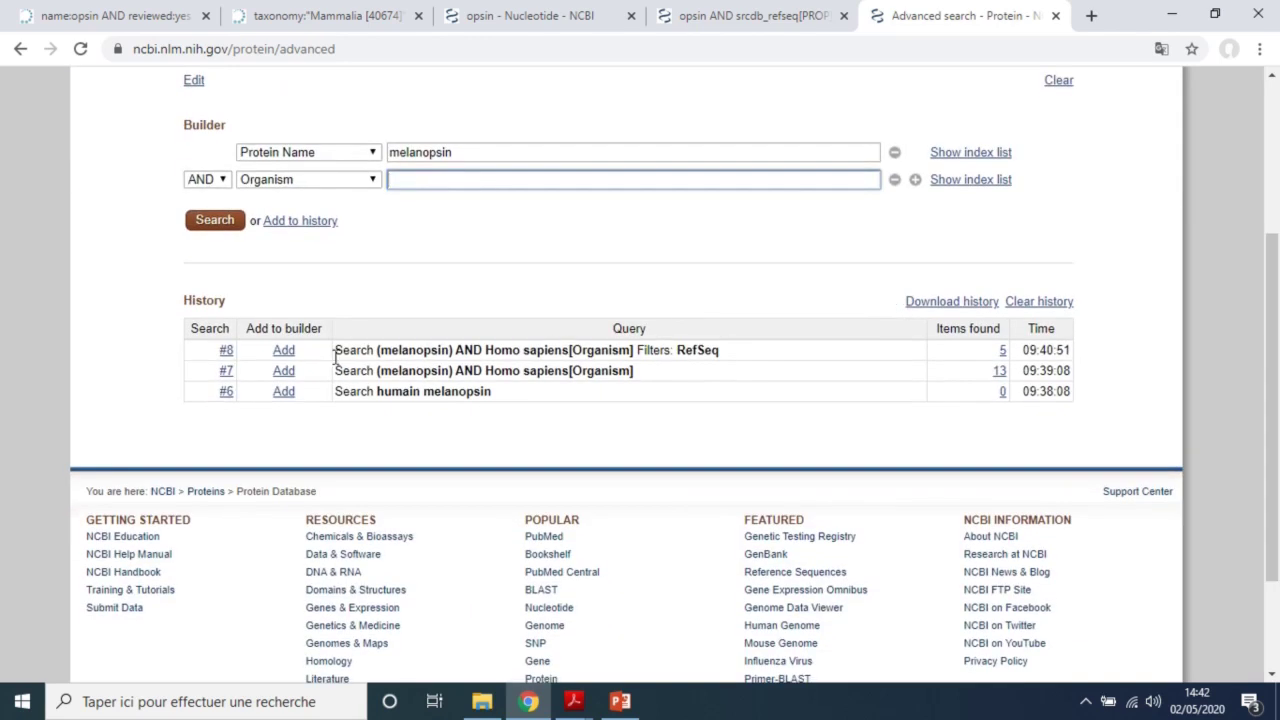
scroll(1094, 300, "up", 1)
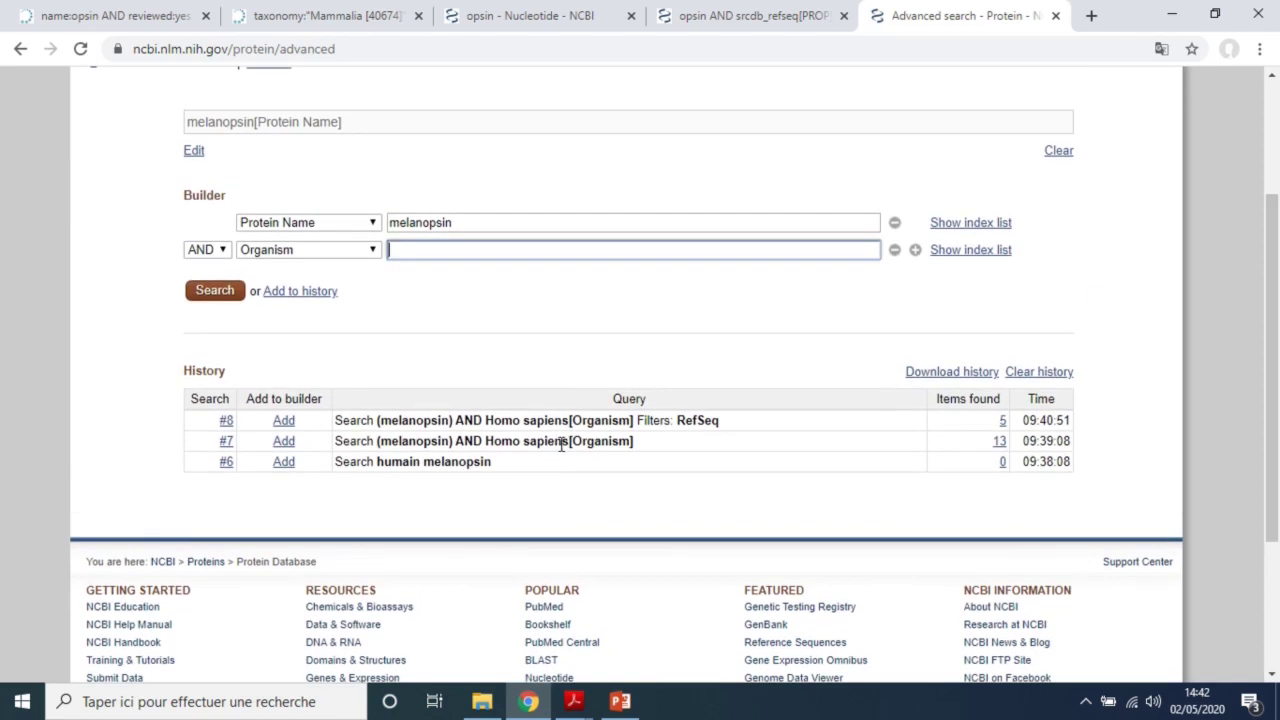
scroll(1273, 364, "up", 1)
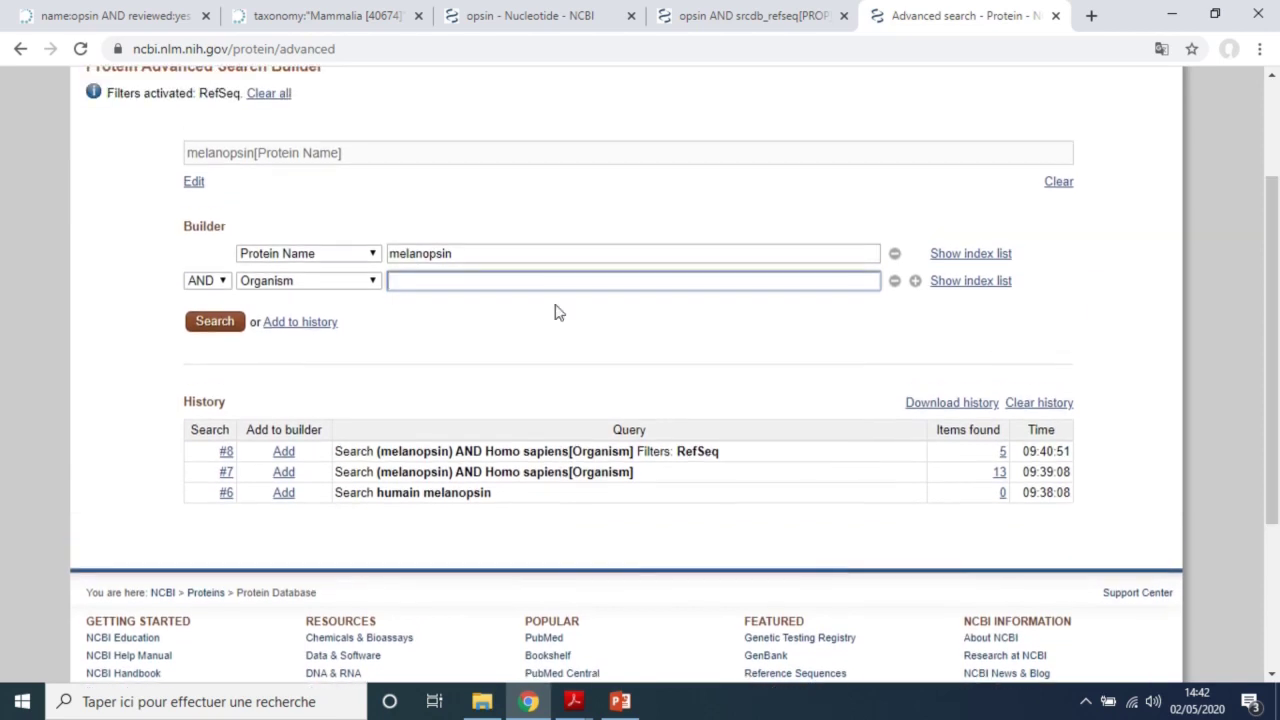
left_click(441, 279)
type("Homo sapiens")
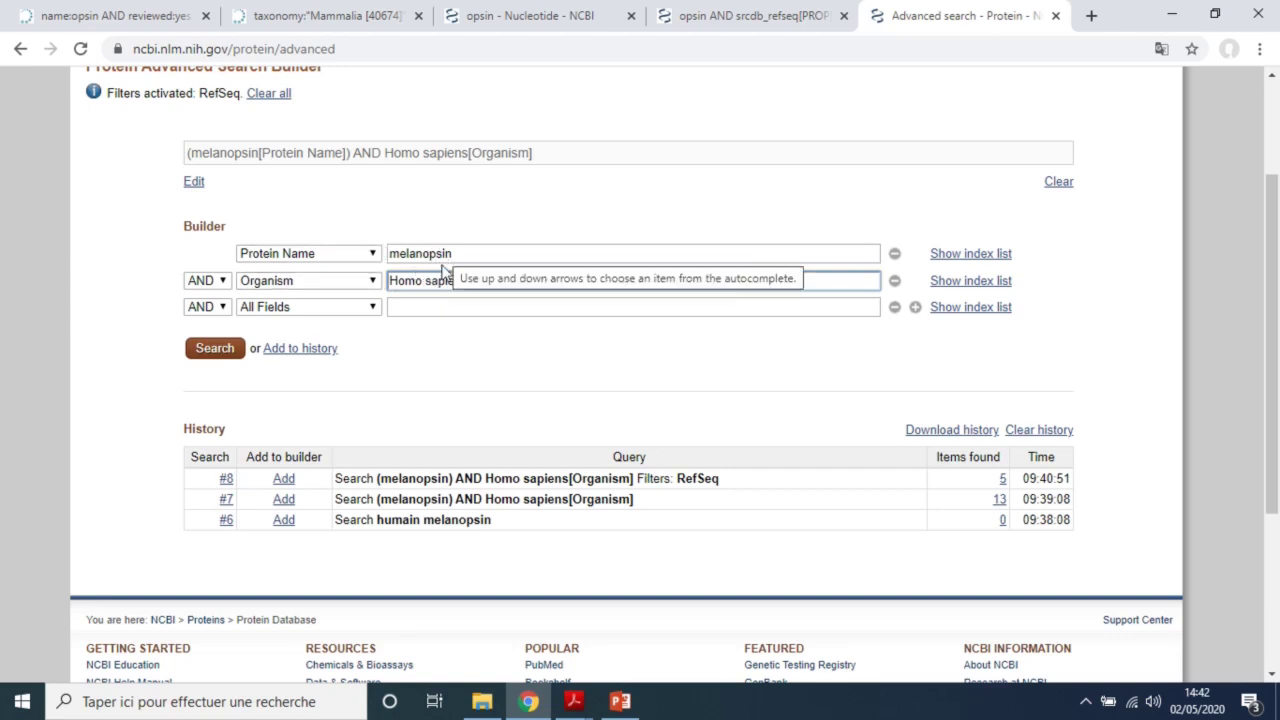
left_click(228, 358)
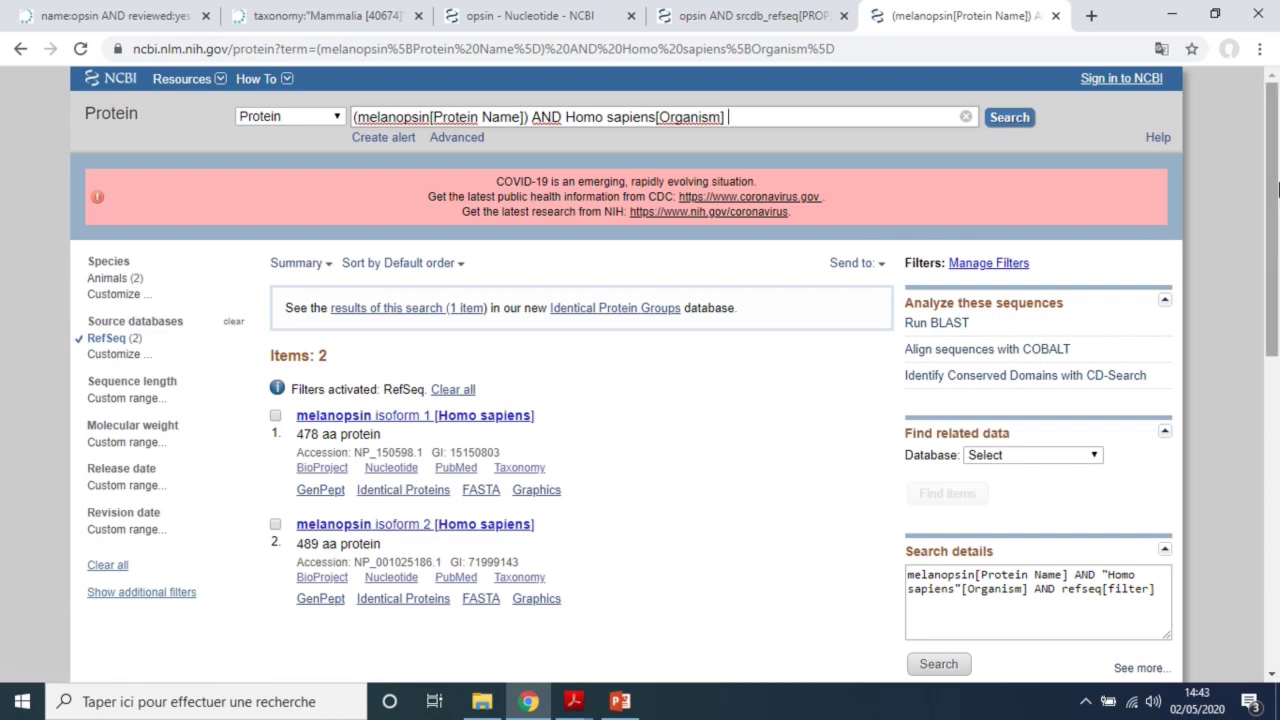
Look over the Protein Name search results, reread question 4 and its sub-questions in the exercise PDF, and return to the results
scroll(1278, 275, "down", 2)
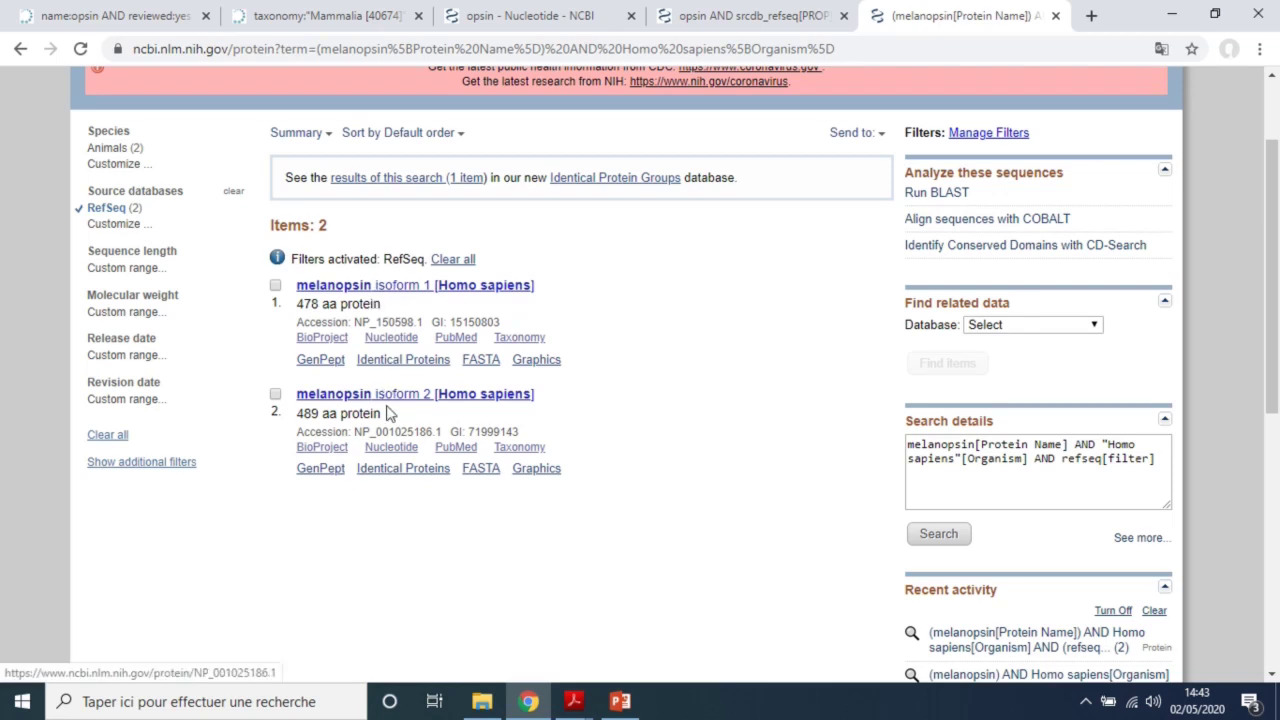
left_click(573, 701)
left_click(624, 642)
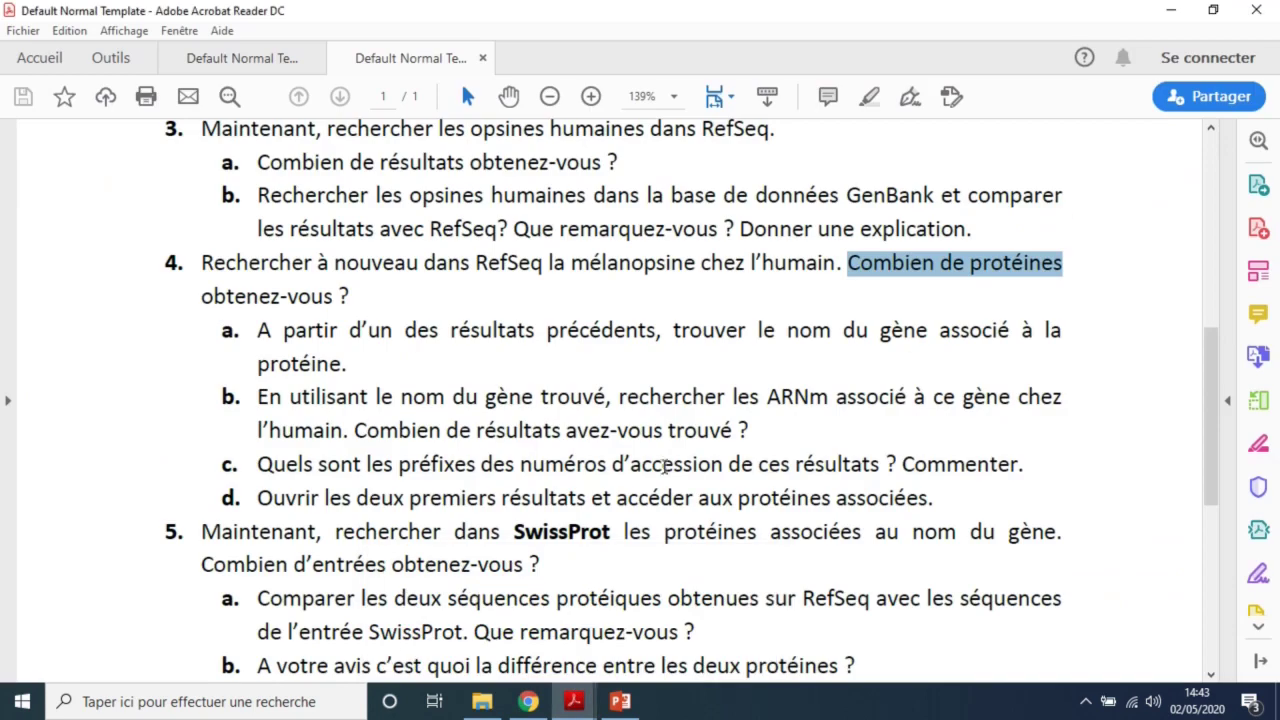
left_click_drag(1216, 369, 1218, 389)
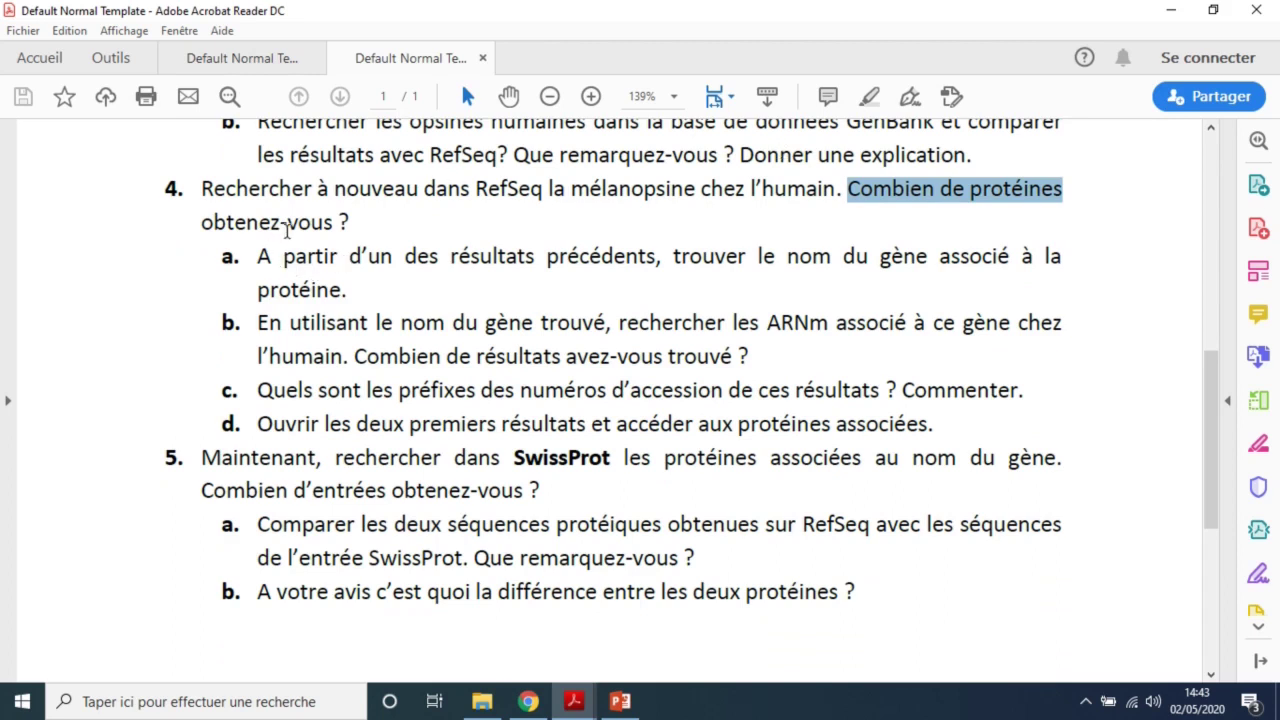
left_click(528, 701)
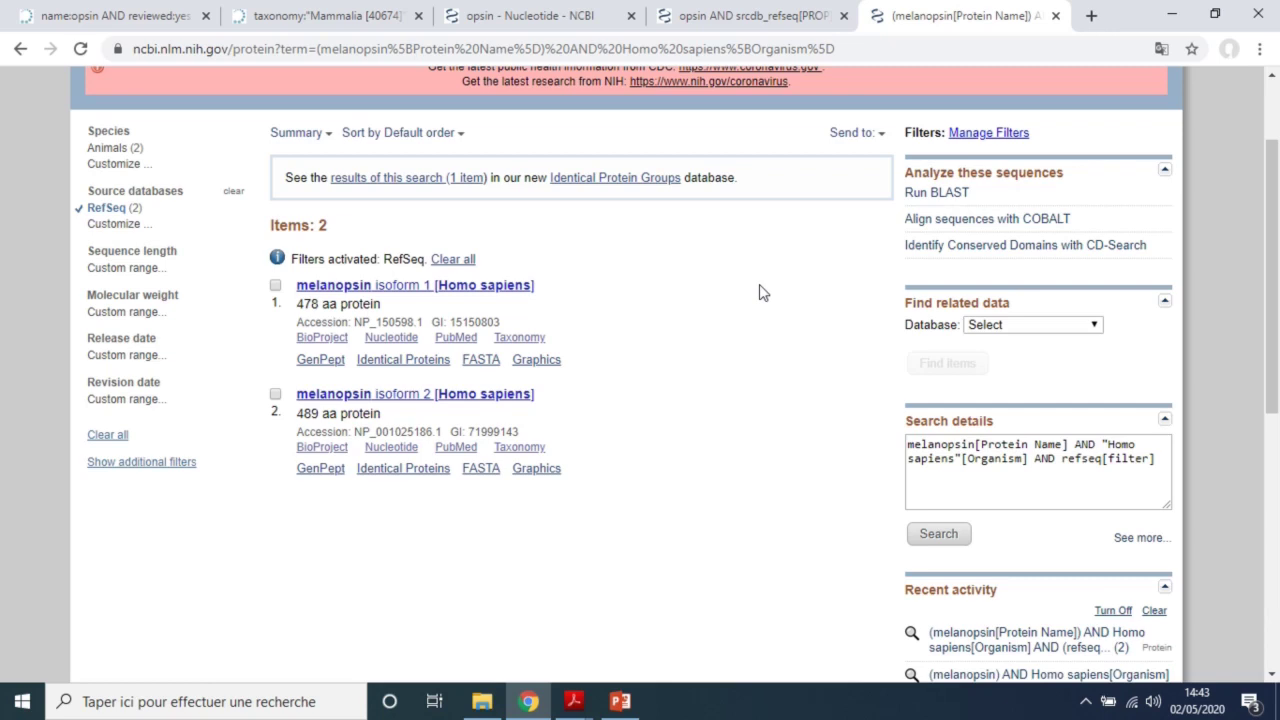
Examine the result count and the accession numbers of melanopsin isoforms 1 and 2 in the Protein Name results
left_click_drag(1276, 190, 1276, 130)
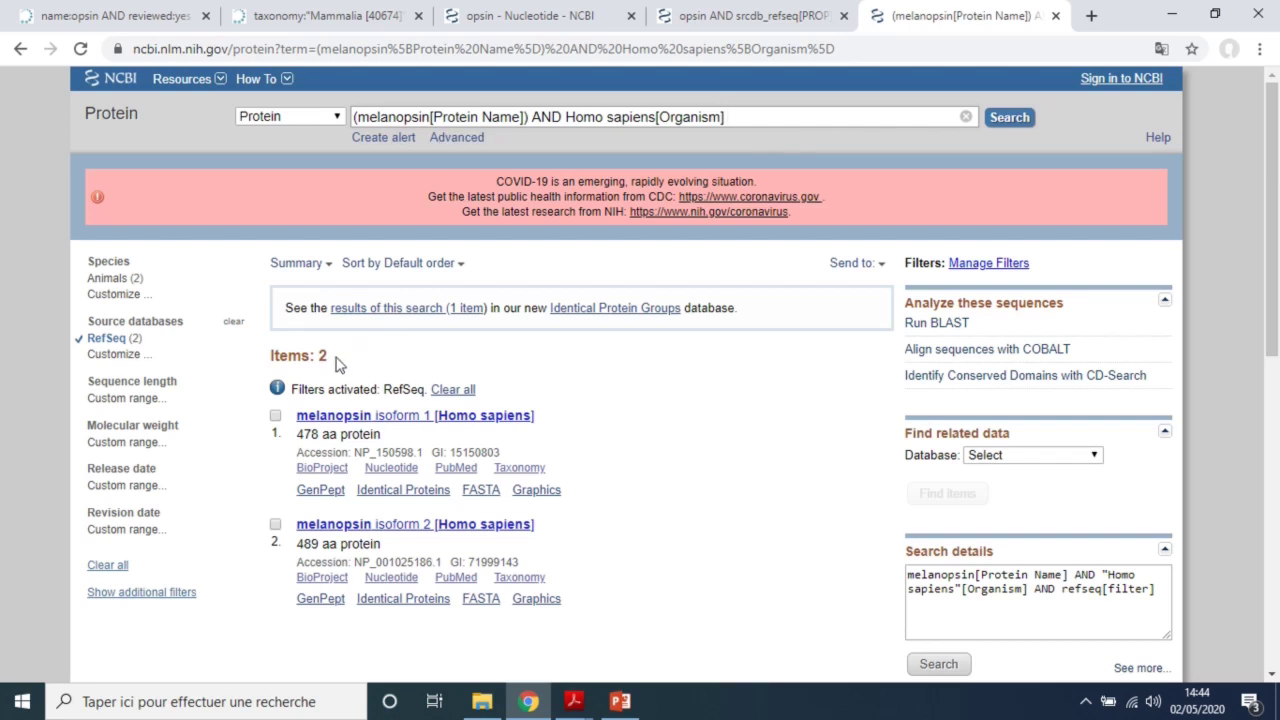
left_click_drag(354, 453, 428, 455)
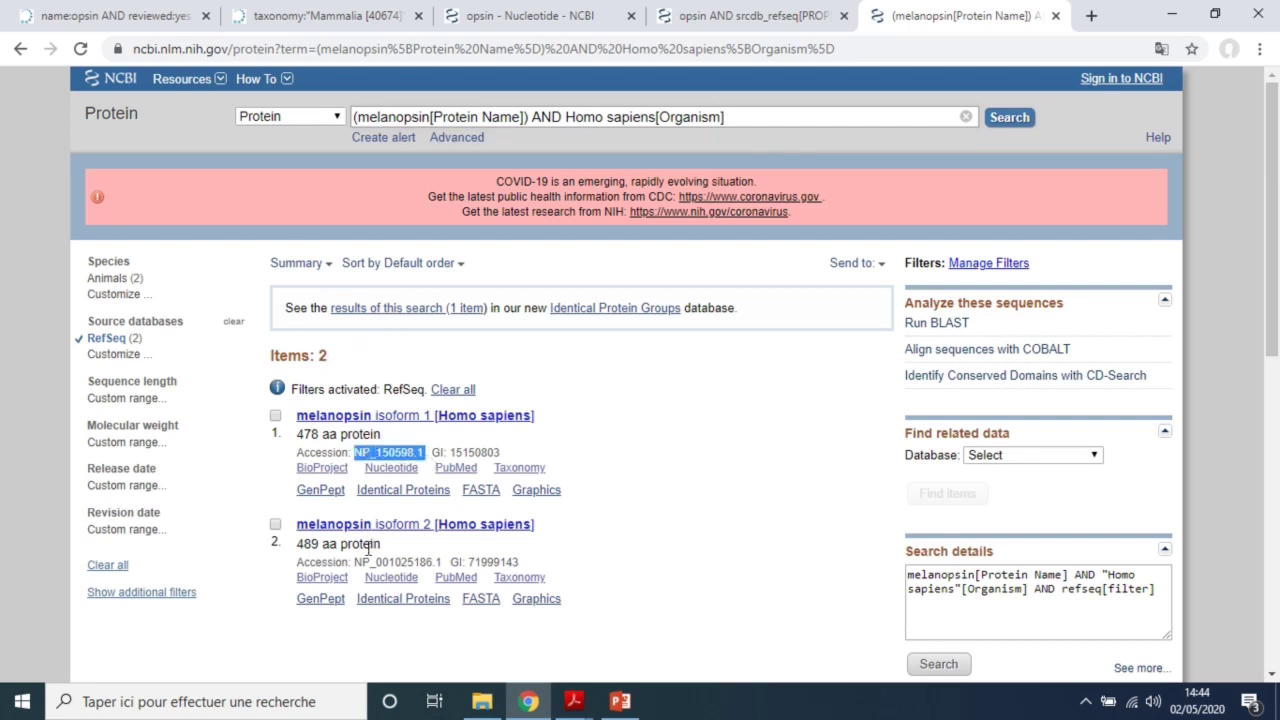
left_click_drag(356, 562, 446, 568)
left_click(732, 404)
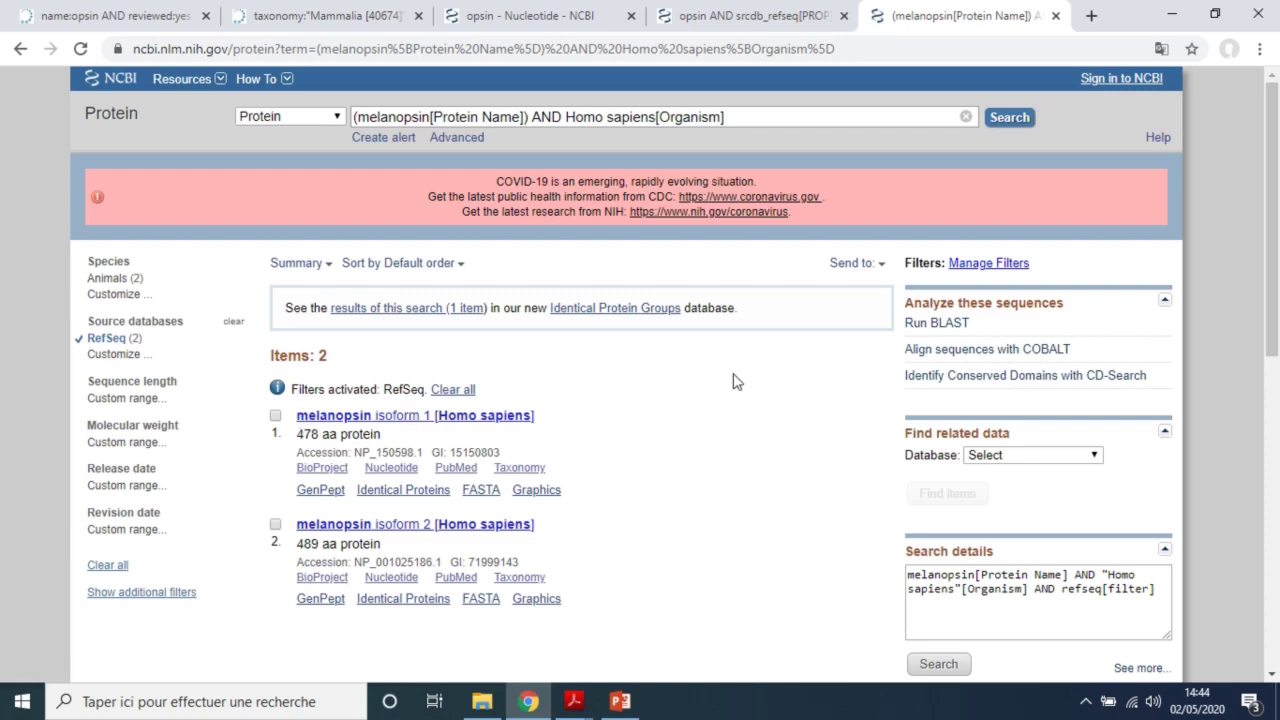
Go back to the RefSeq-filtered All Fields melanopsin results and compare the accession number prefixes of the listed isoforms
left_click(20, 50)
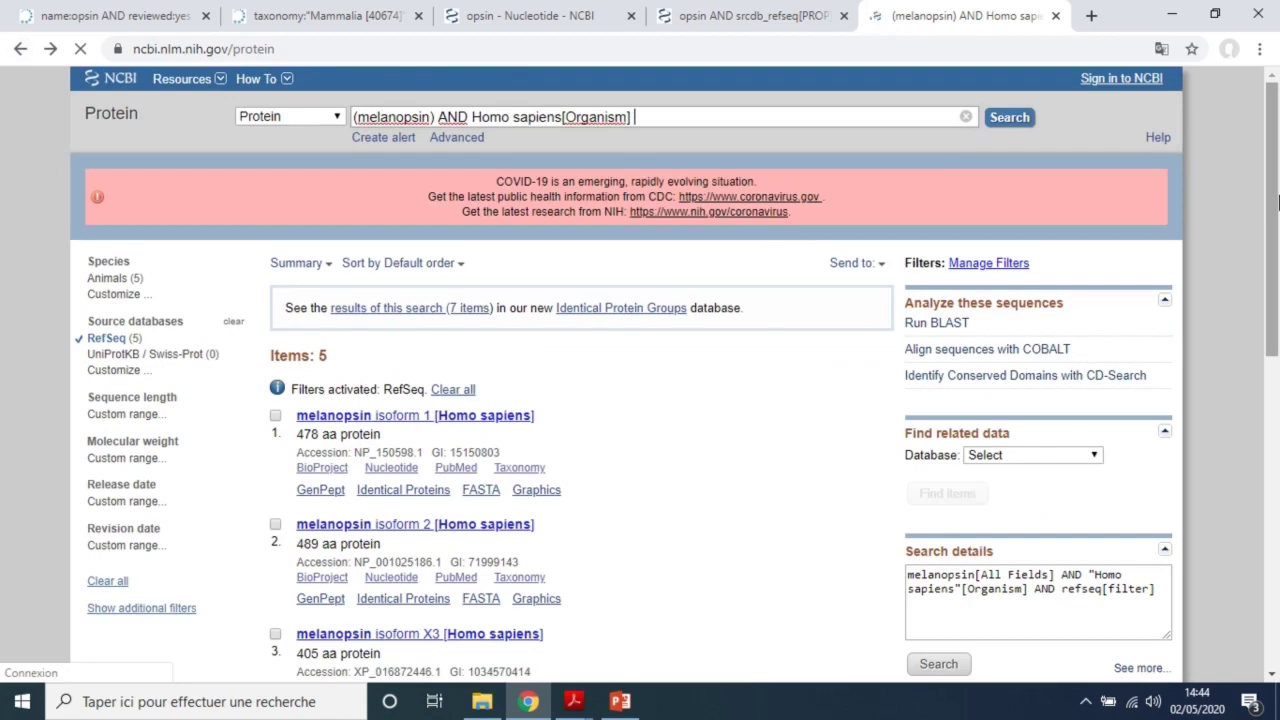
left_click_drag(1278, 202, 1278, 287)
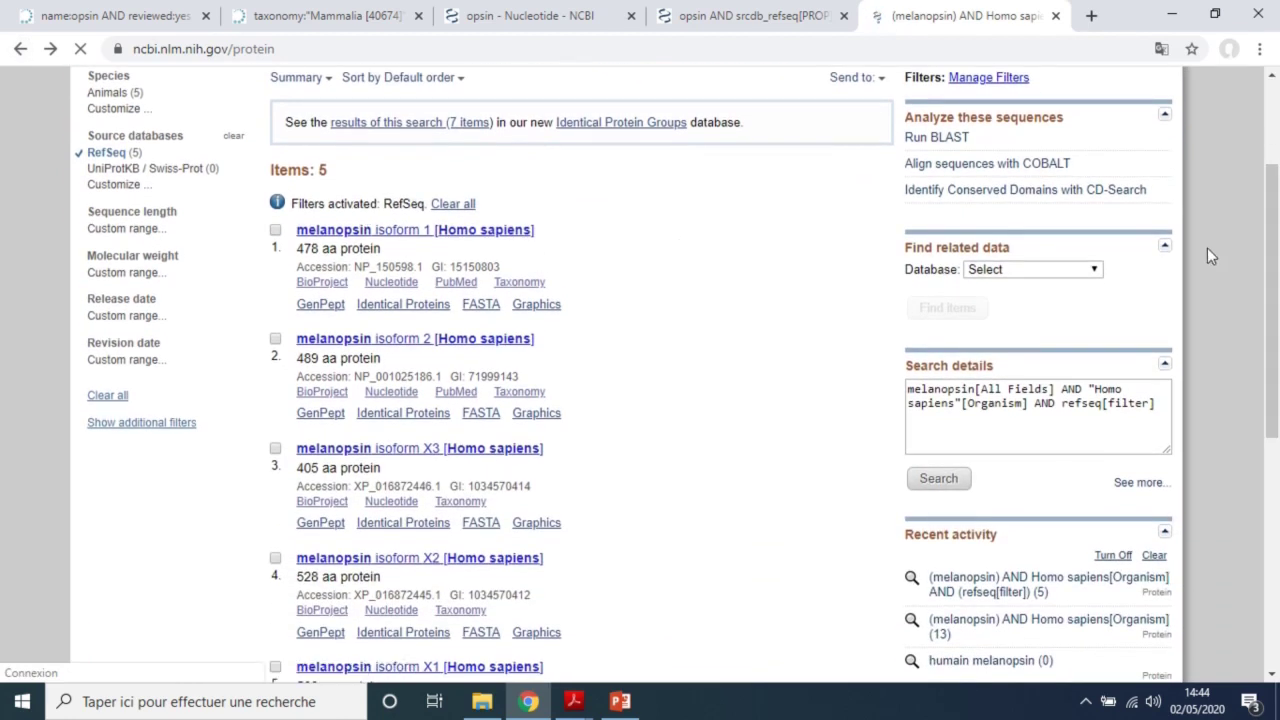
left_click_drag(1278, 239, 1278, 283)
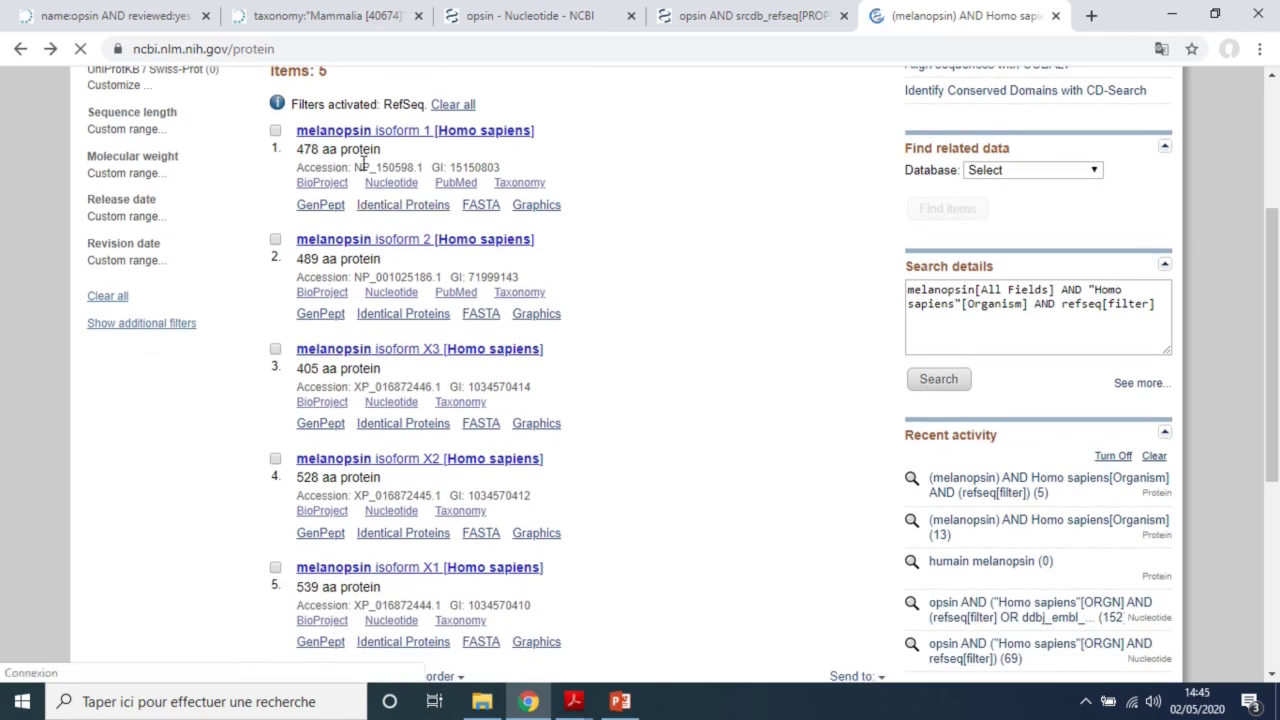
left_click_drag(356, 168, 370, 170)
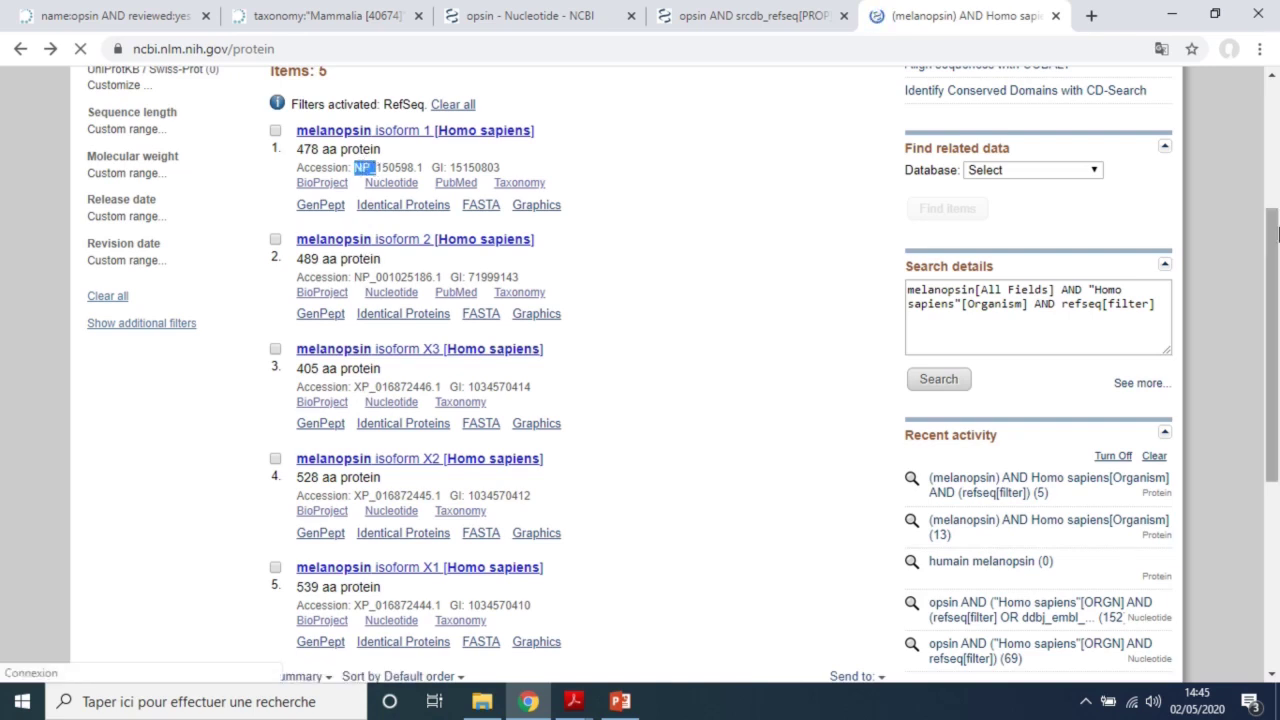
left_click_drag(1273, 215, 1277, 132)
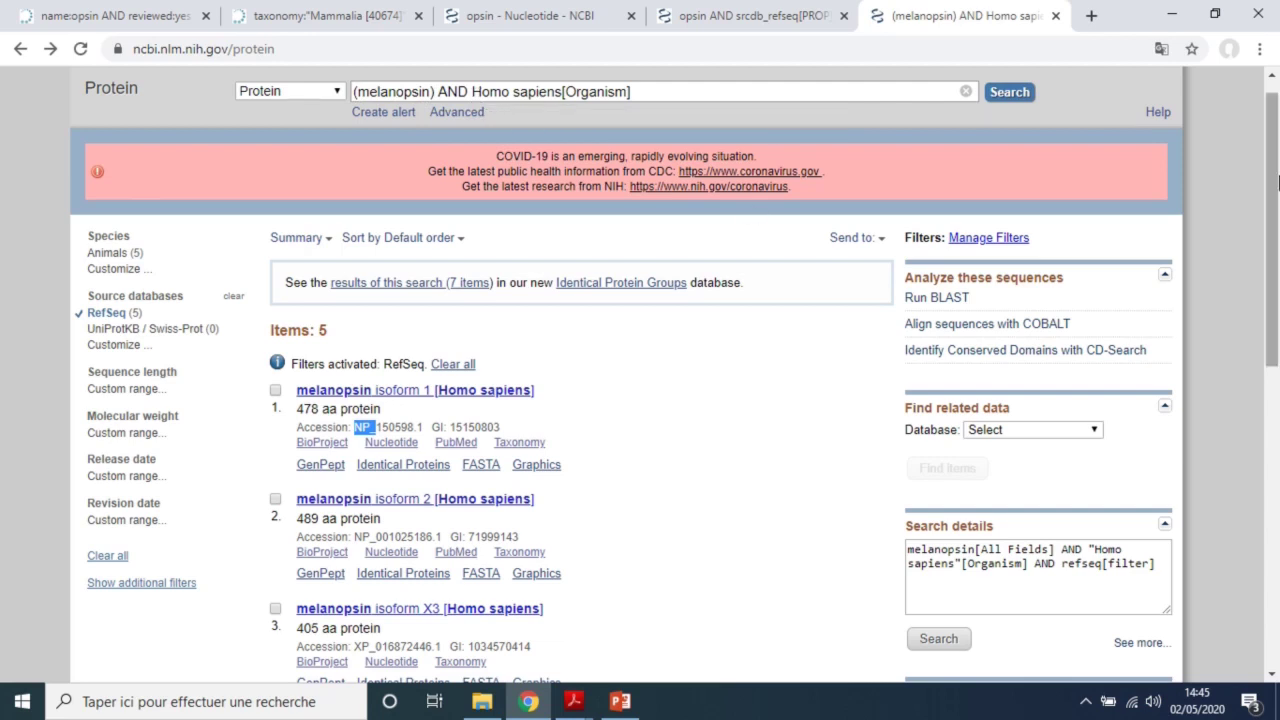
left_click_drag(1277, 185, 1277, 255)
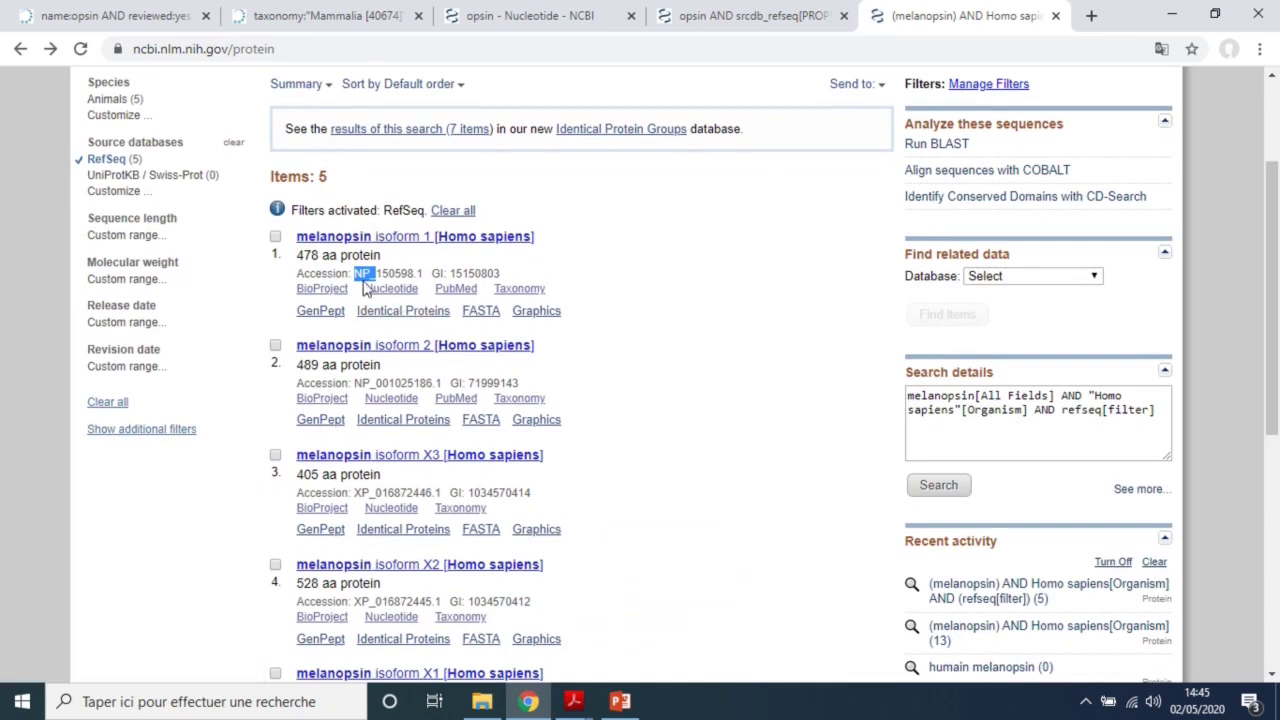
left_click_drag(356, 381, 370, 382)
left_click_drag(354, 275, 372, 273)
left_click(660, 362)
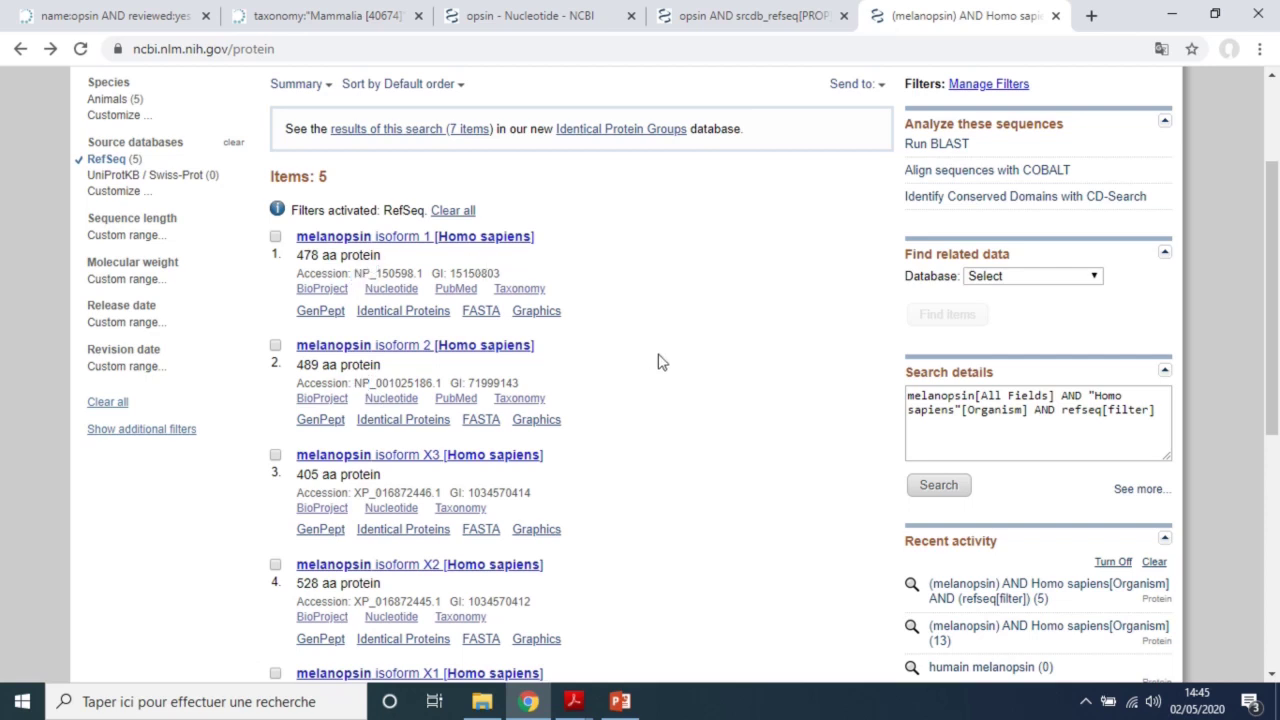
Switch to PowerPoint, consult the protein sequences row of the RefSeq accession prefix table, and return to the melanopsin results in Chrome
left_click(620, 701)
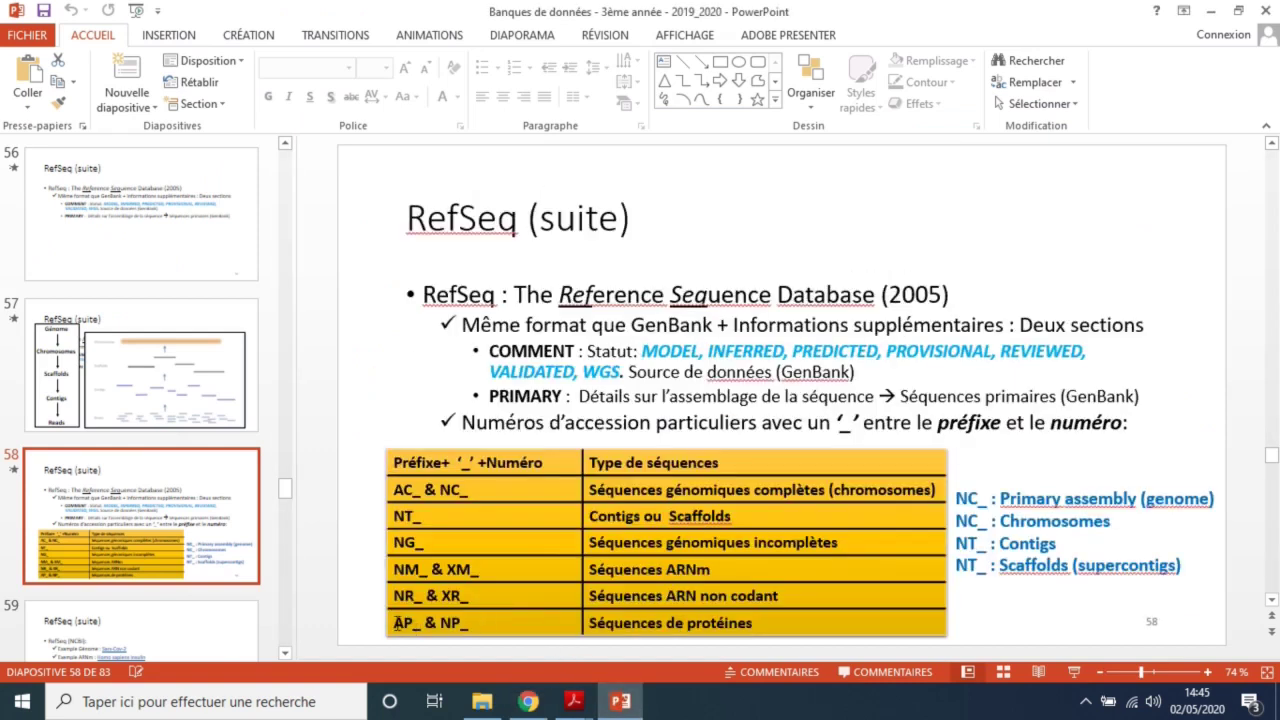
left_click_drag(397, 622, 706, 628)
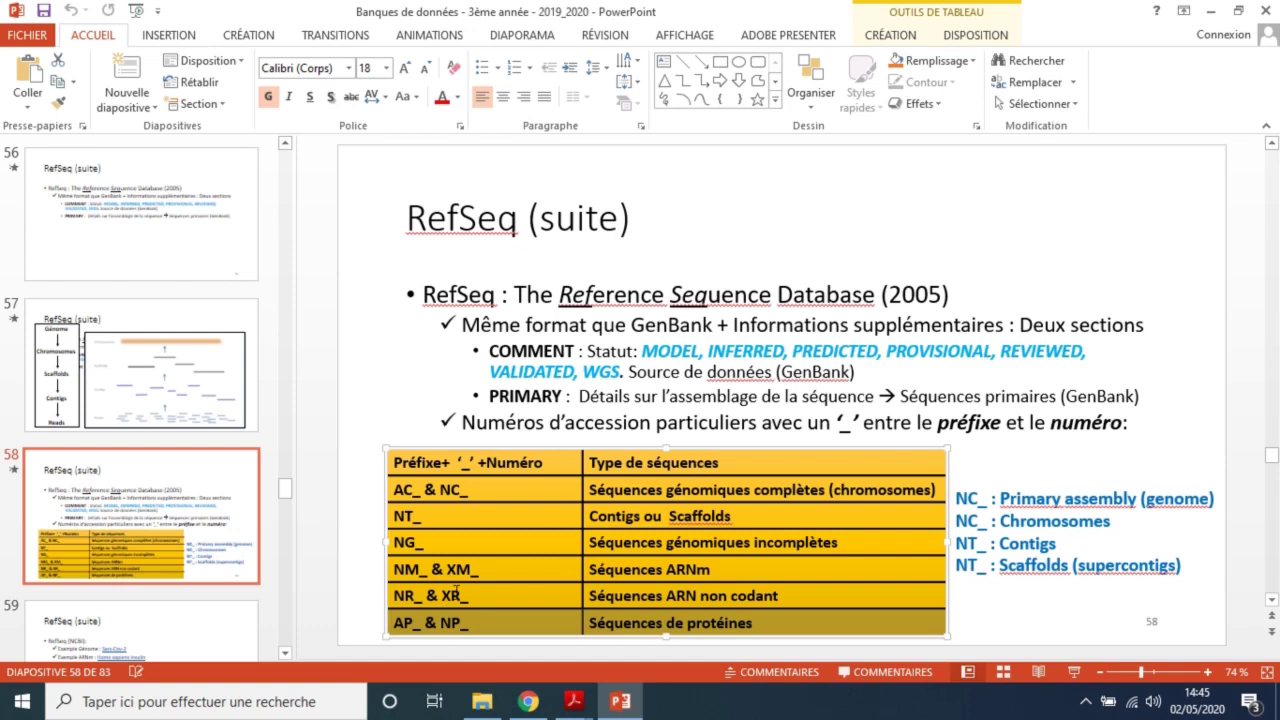
left_click(528, 701)
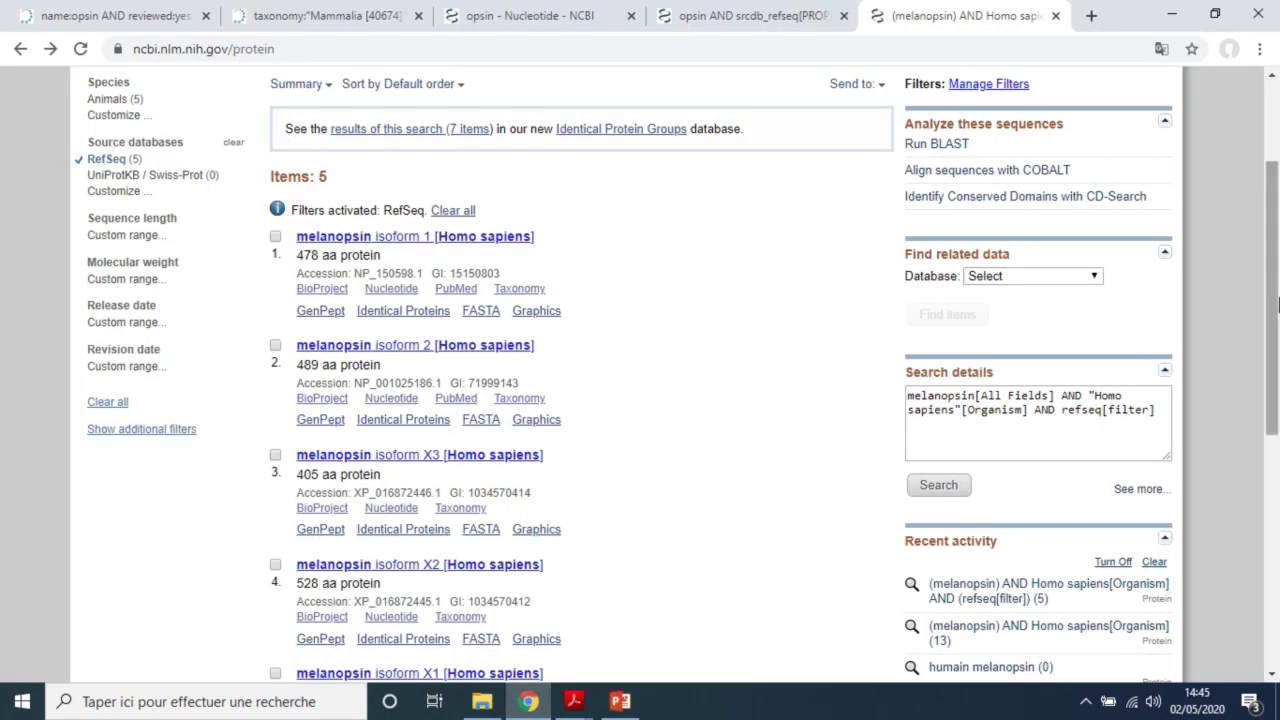
Examine the accession prefixes of melanopsin isoforms X3 and X2 in the RefSeq-filtered All Fields results
left_click_drag(1276, 313, 1277, 343)
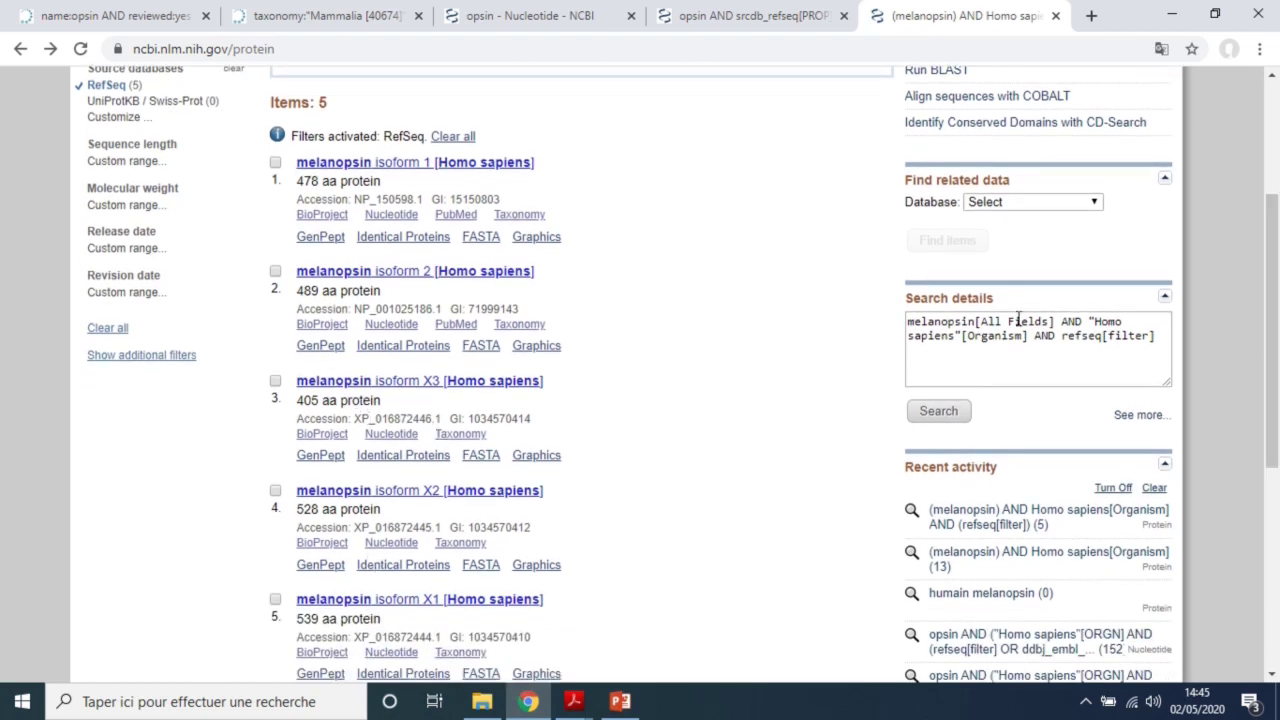
left_click_drag(1276, 340, 1278, 357)
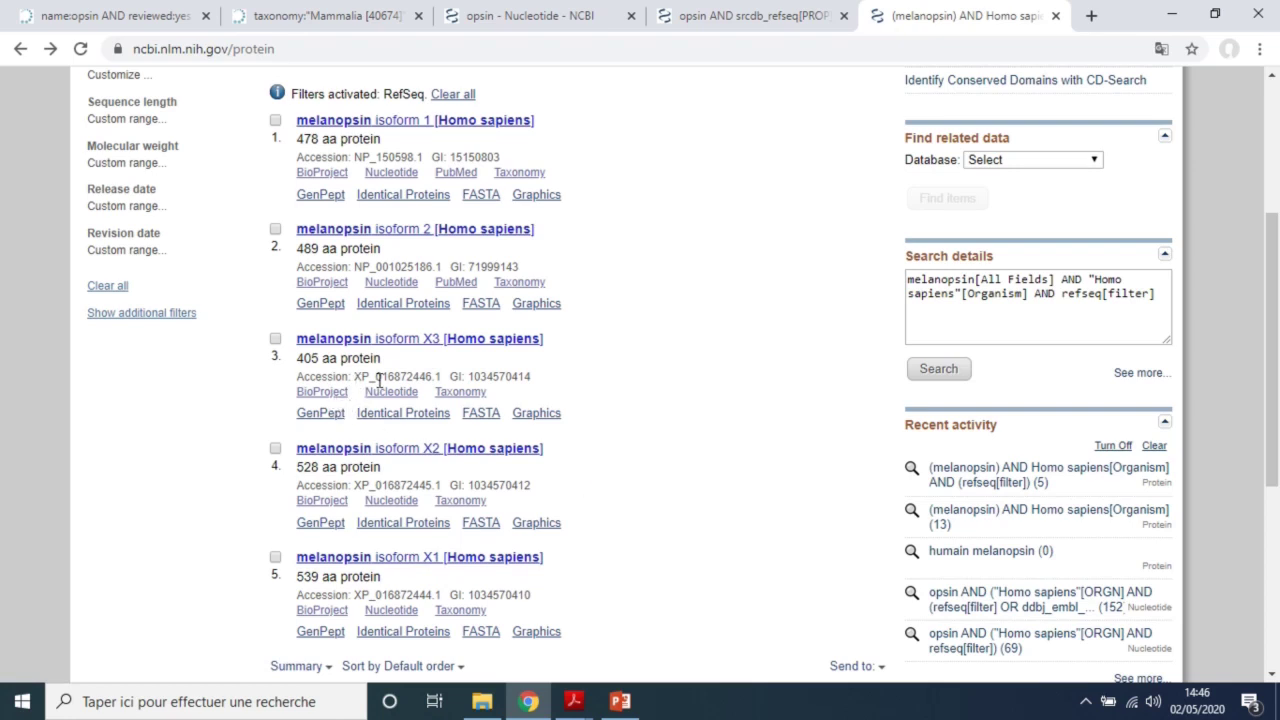
left_click_drag(376, 378, 371, 378)
left_click_drag(354, 377, 369, 377)
left_click_drag(355, 487, 370, 485)
Go forward to the RefSeq-filtered Protein Name results and check the accession prefix of melanopsin isoform 1
left_click_drag(1273, 233, 1274, 72)
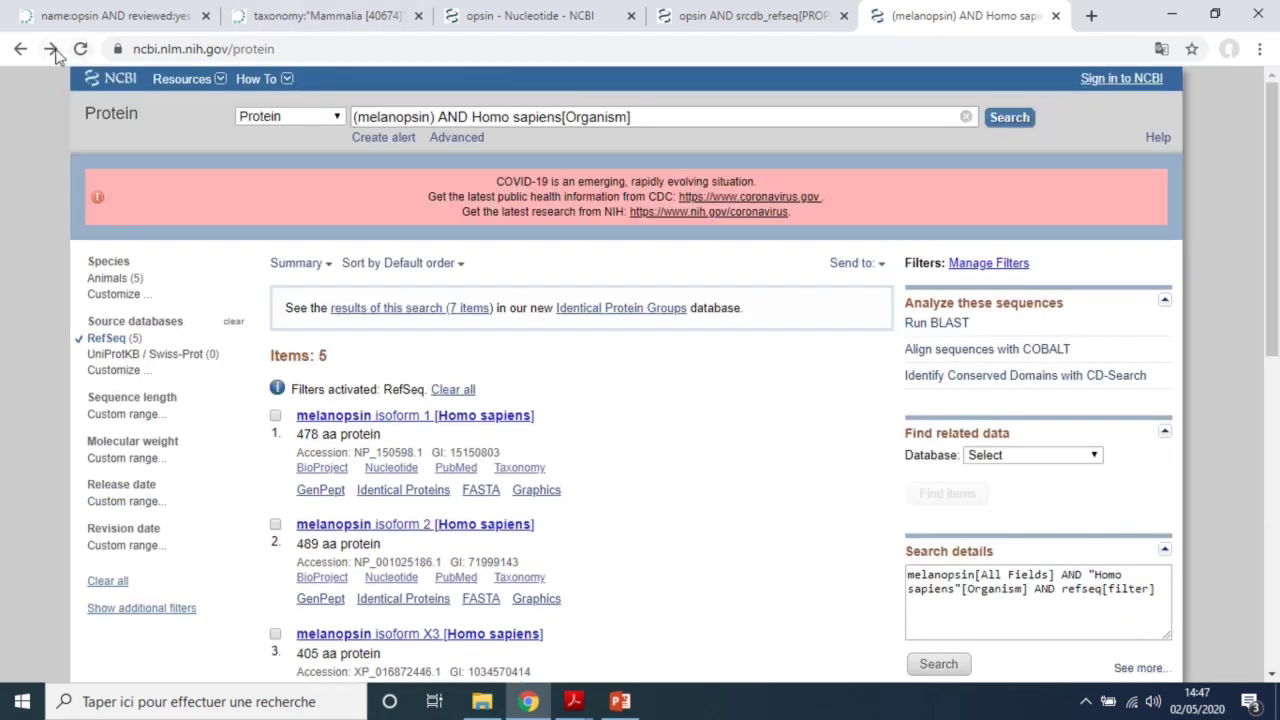
left_click(431, 117)
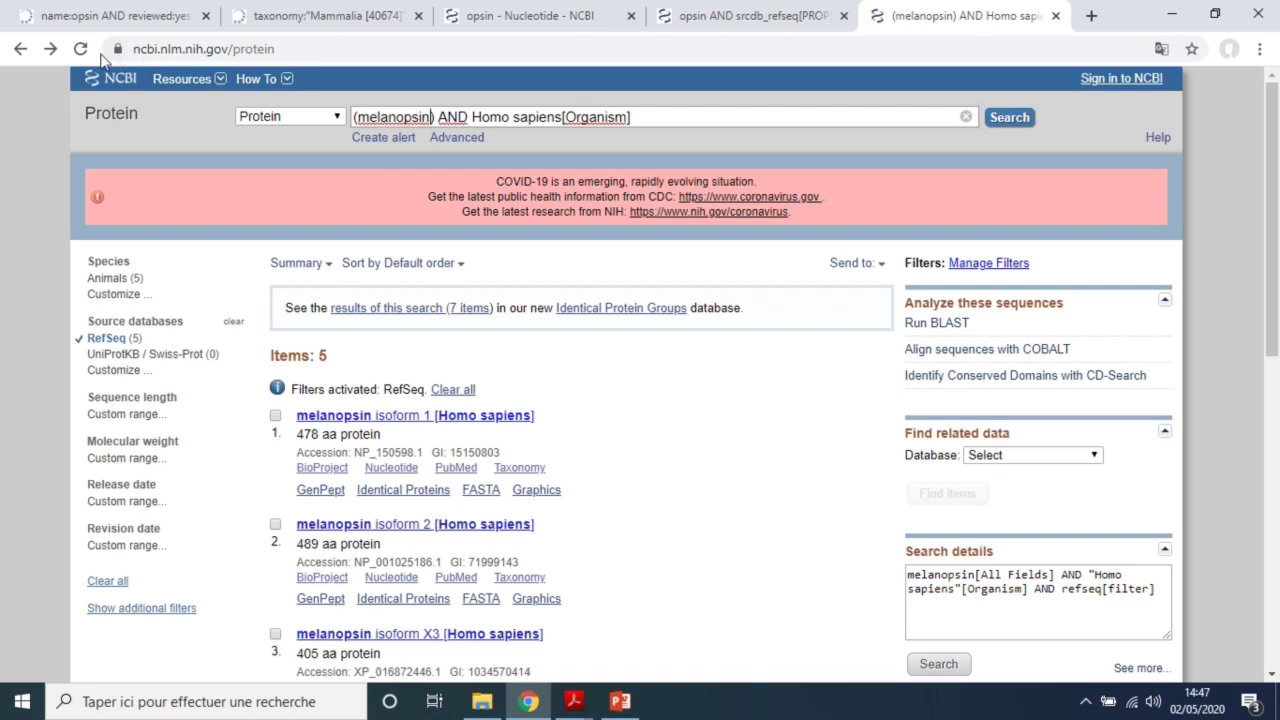
left_click(50, 48)
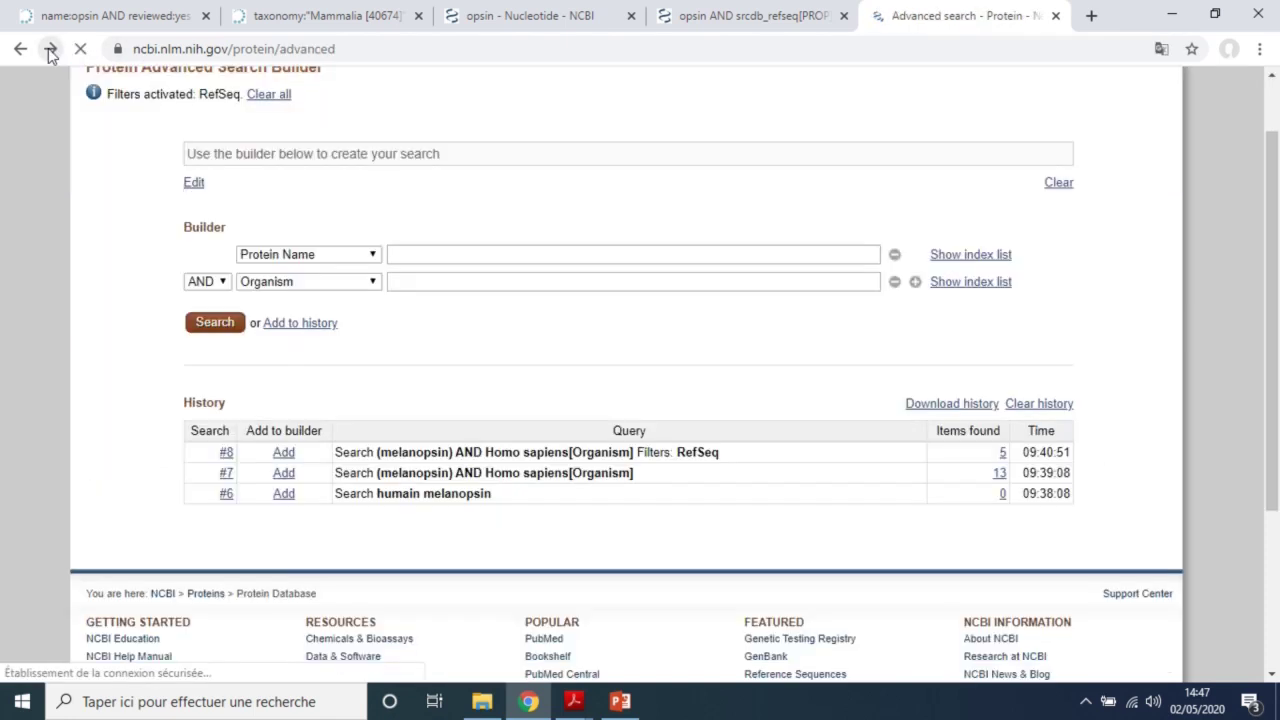
left_click(50, 48)
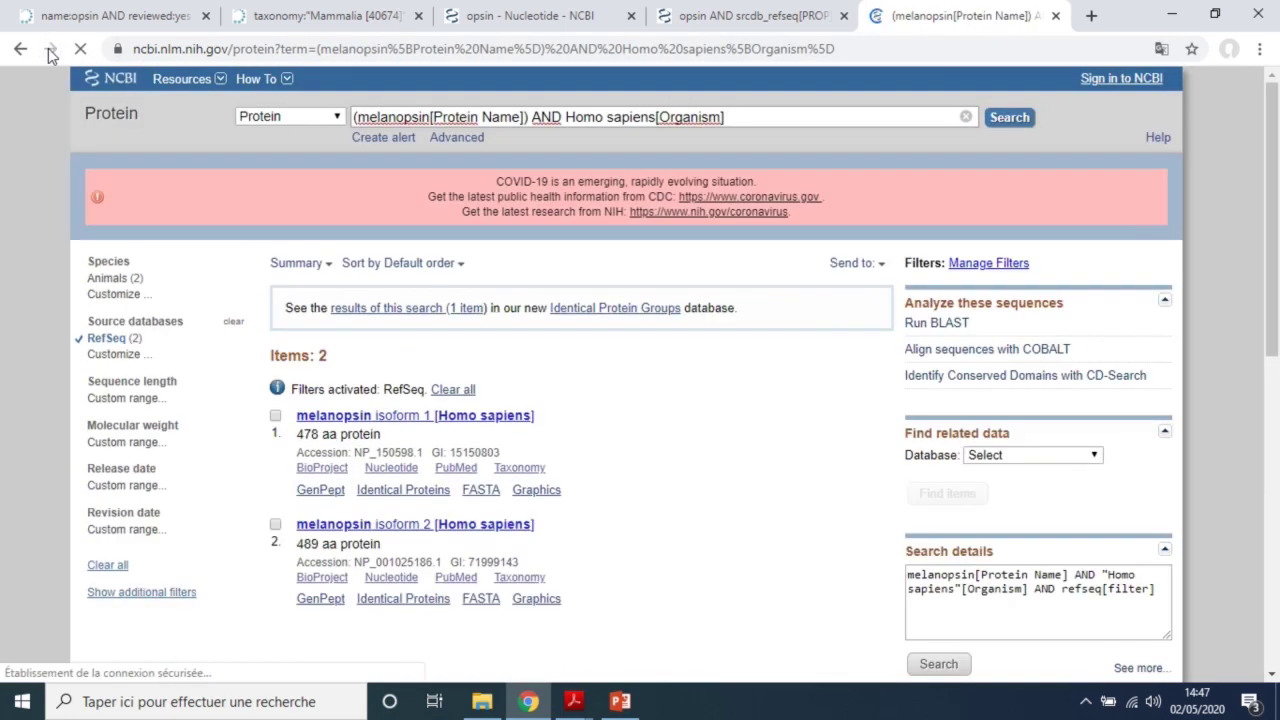
scroll(1270, 205, "down", 1)
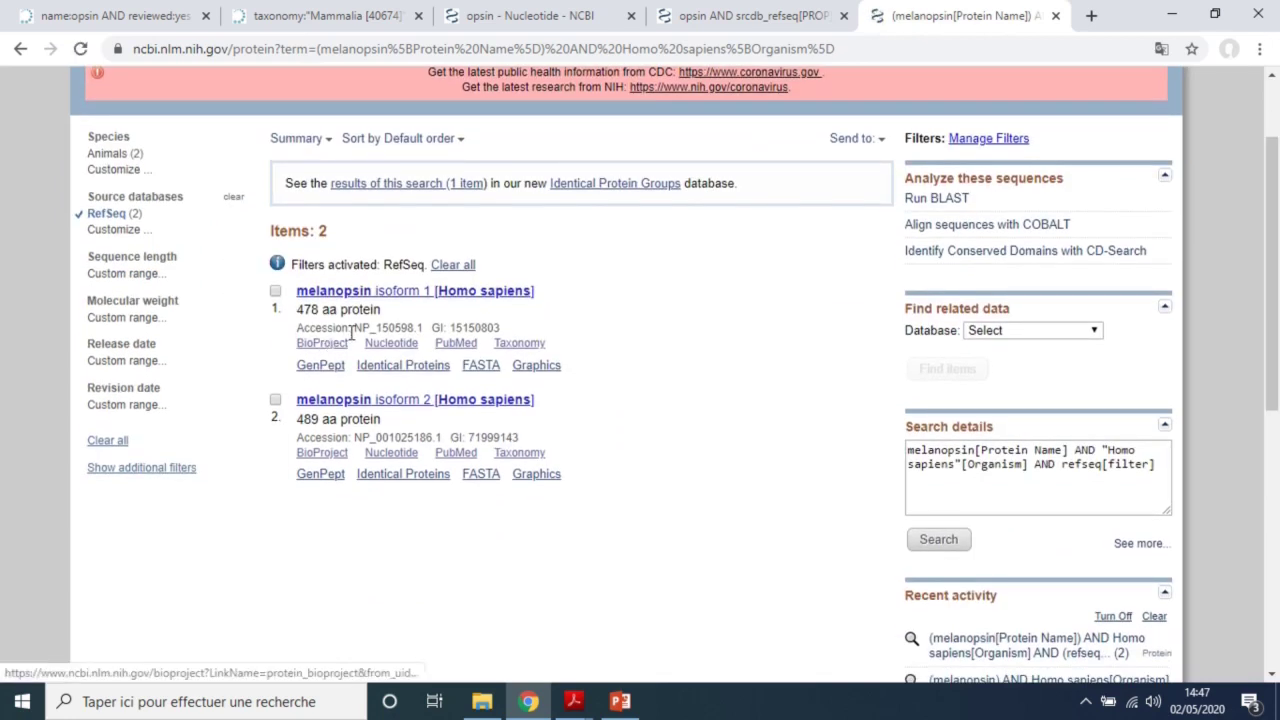
left_click_drag(355, 327, 370, 328)
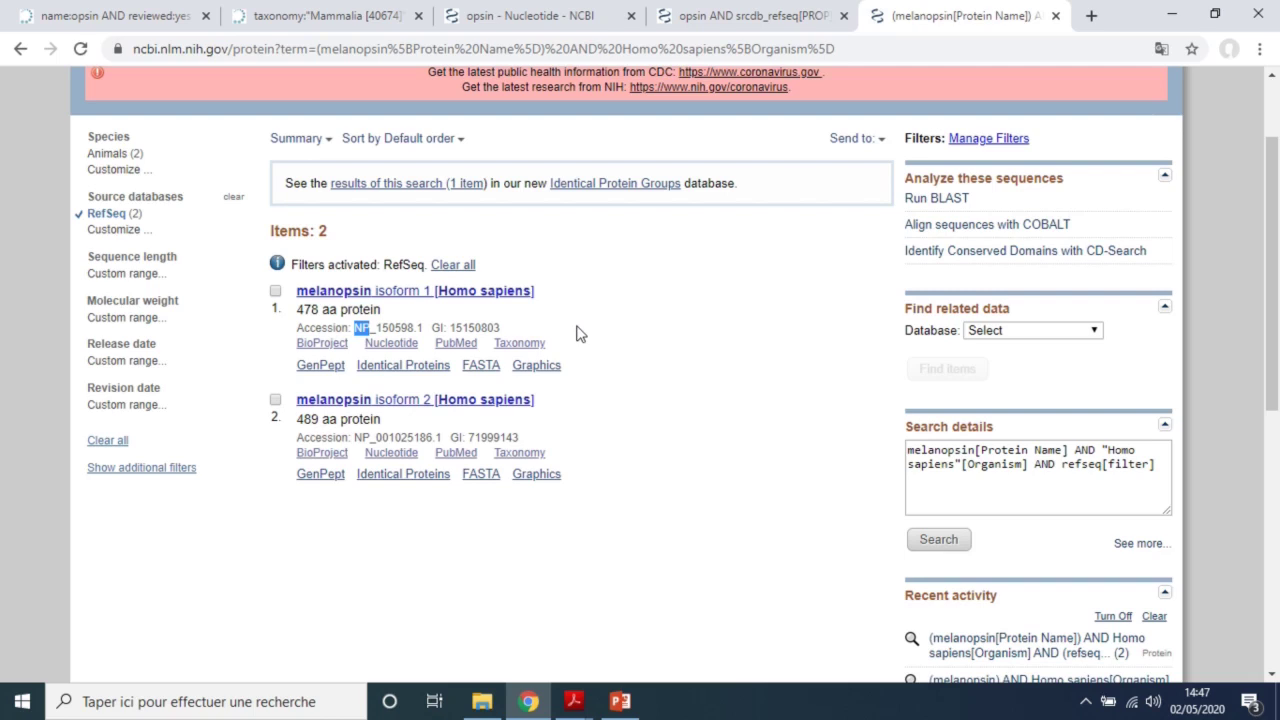
Compare the amino acid lengths of melanopsin isoforms 1 and 2 in the Protein Name results
left_click(628, 333)
double_click(323, 232)
left_click_drag(298, 312, 320, 311)
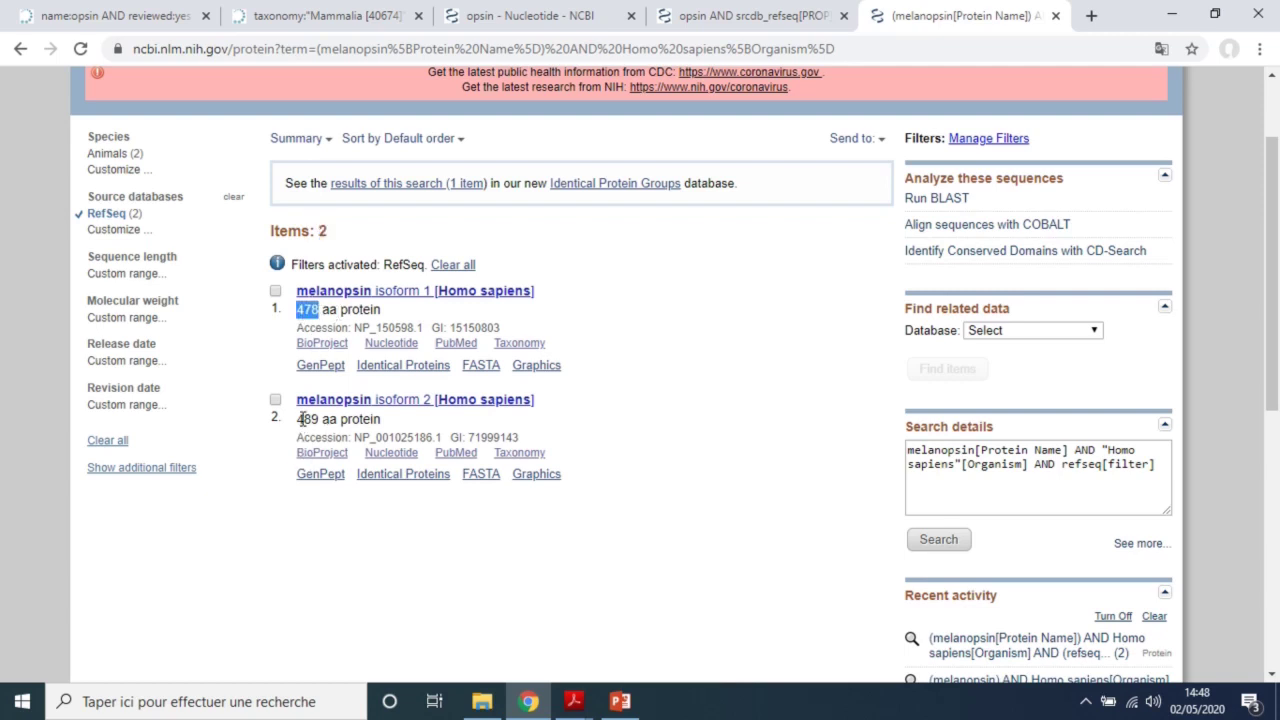
left_click_drag(298, 420, 320, 420)
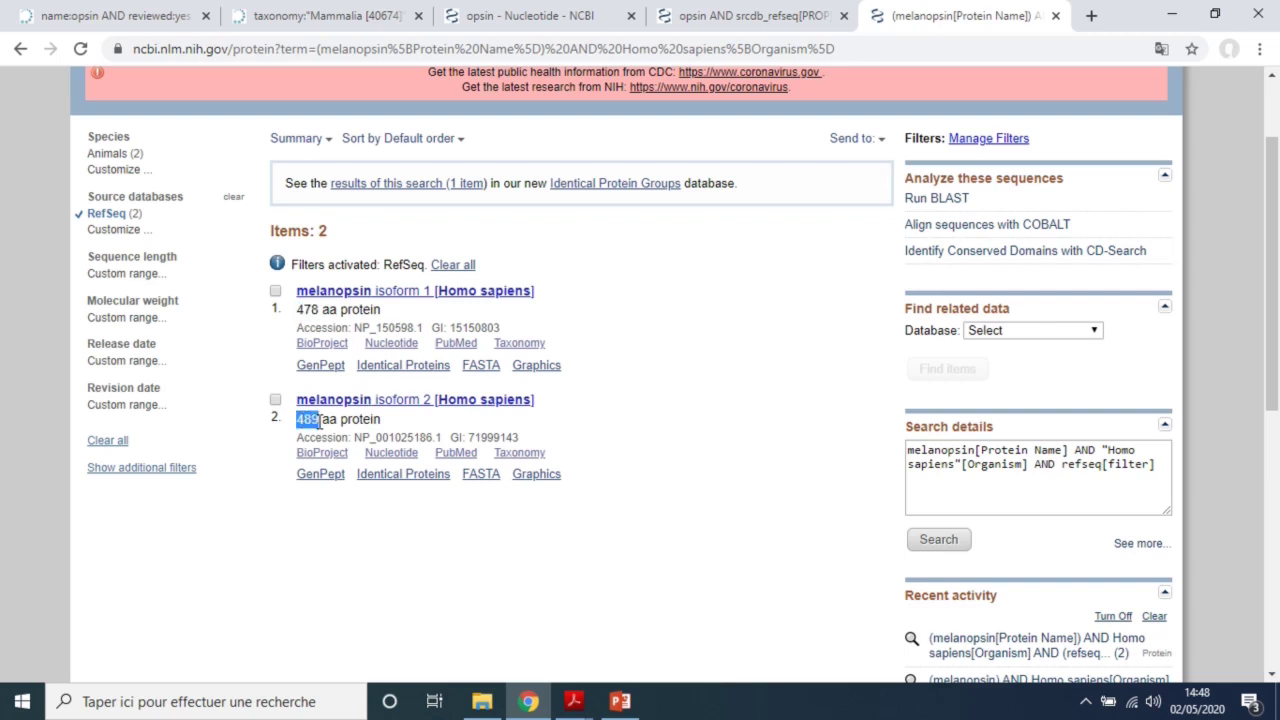
Read question 4a about the associated gene name in the exercise PDF in Acrobat Reader, and return to the protein results in Chrome
left_click(575, 700)
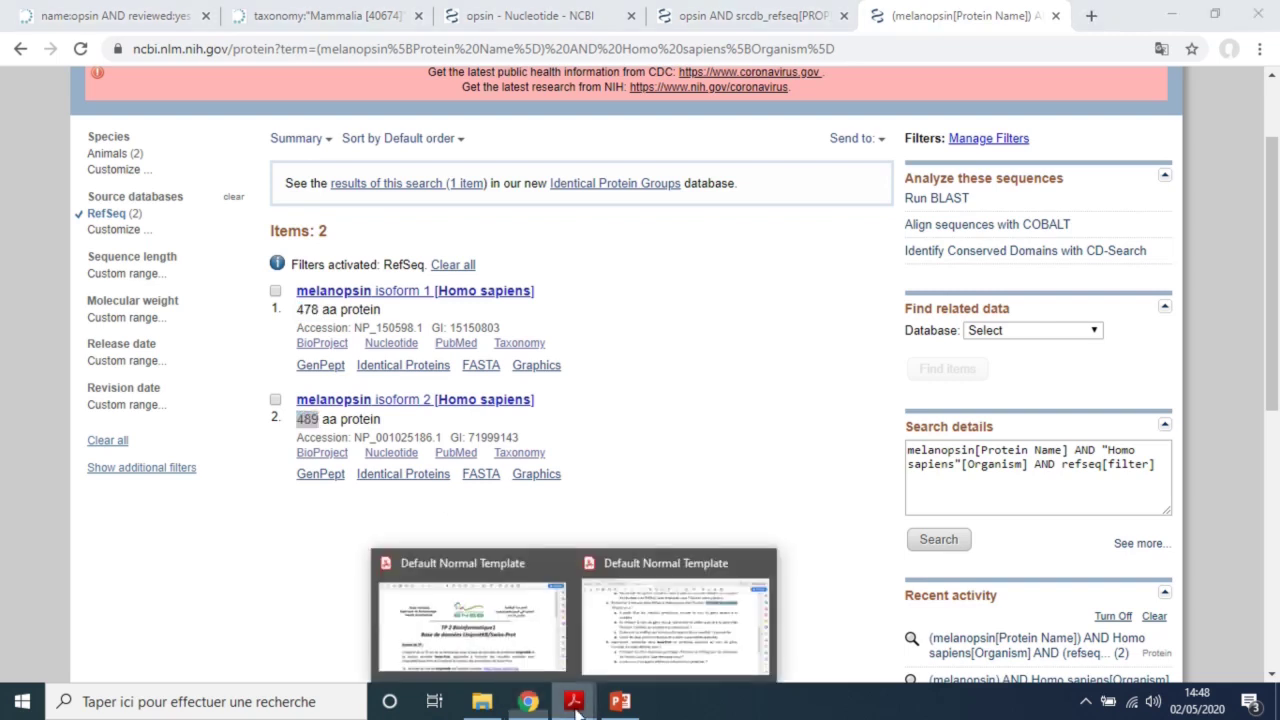
left_click(622, 662)
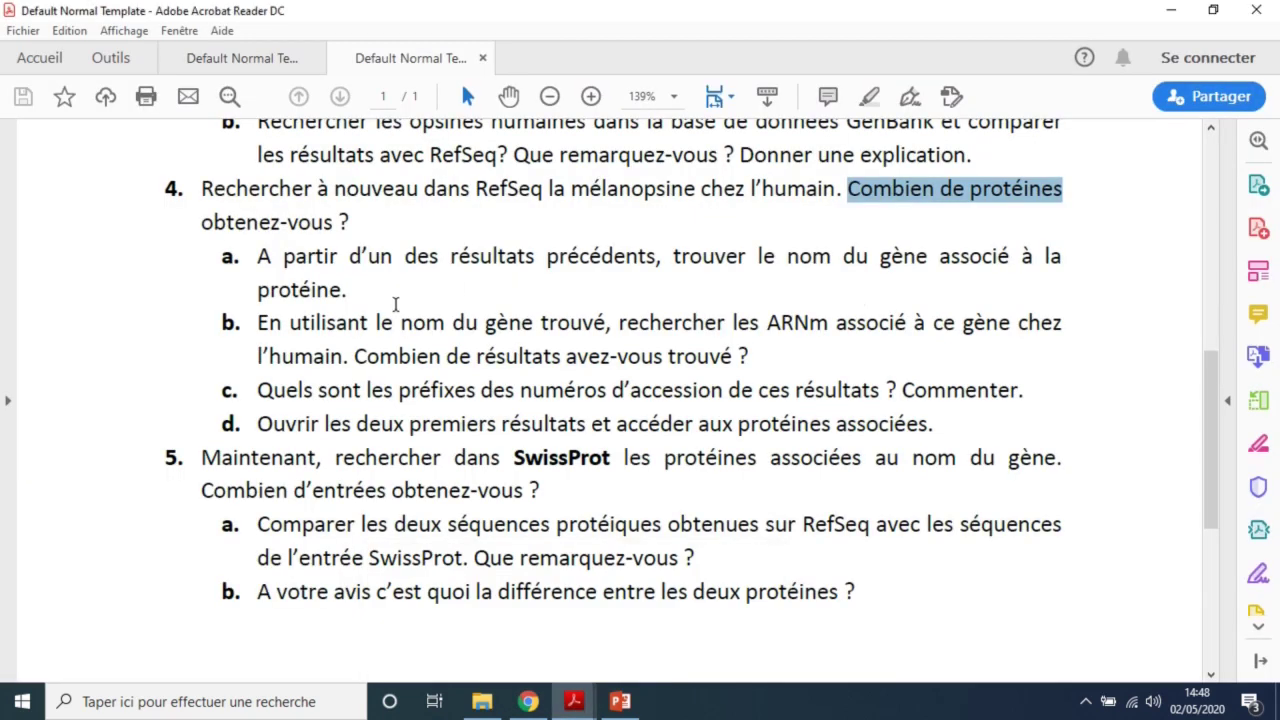
left_click(347, 251)
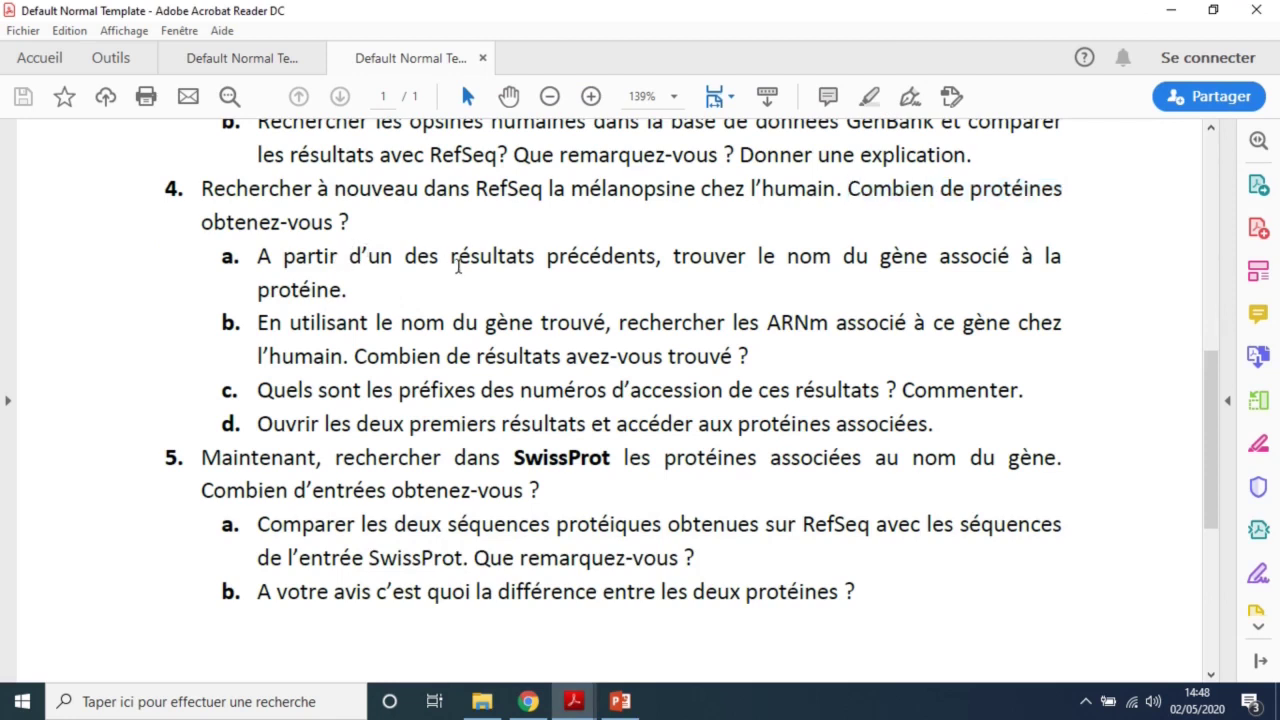
left_click(716, 257)
left_click(529, 702)
left_click(645, 322)
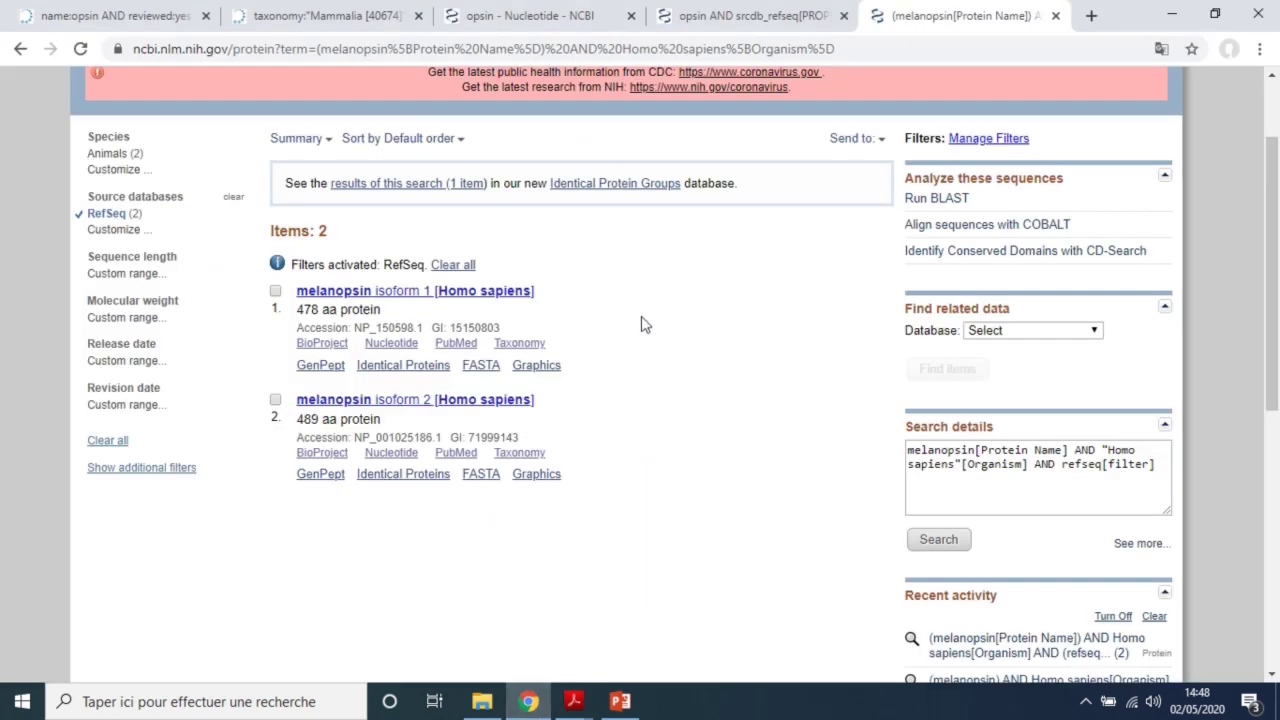
Open the melanopsin isoform 1 record in a new browser tab, switch to it, and dismiss the translation prompt
right_click(501, 298)
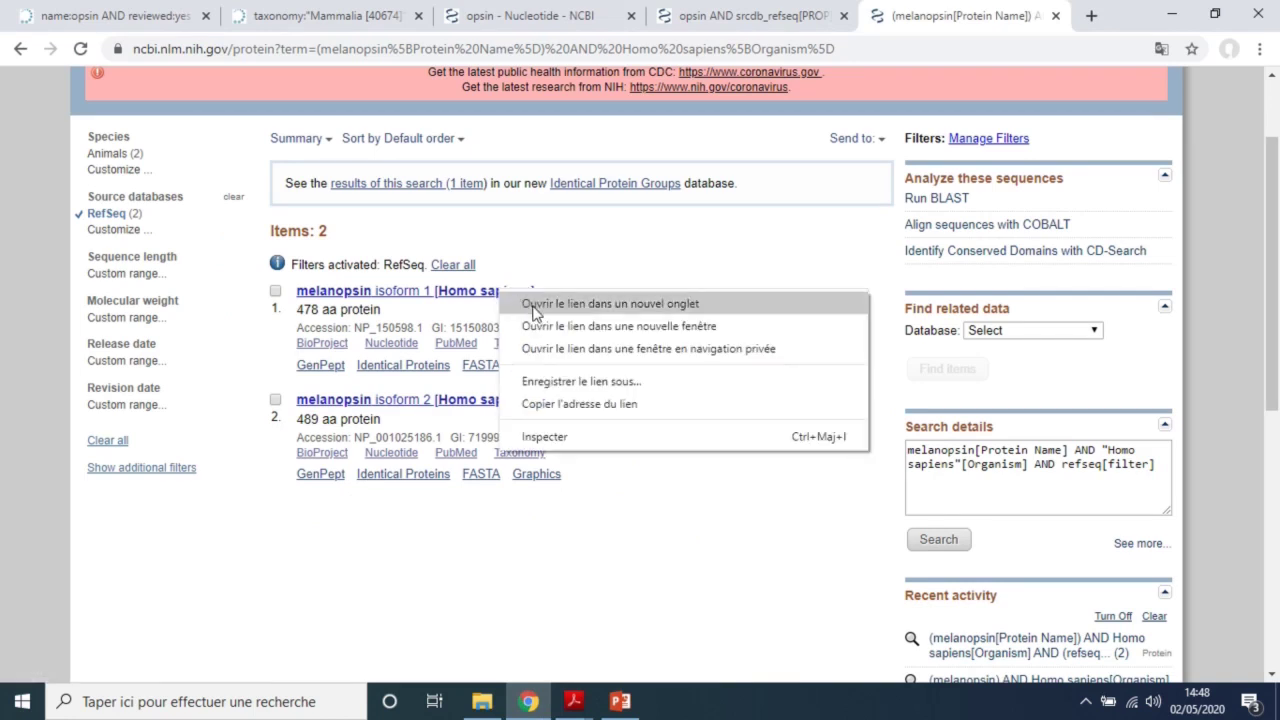
left_click(535, 304)
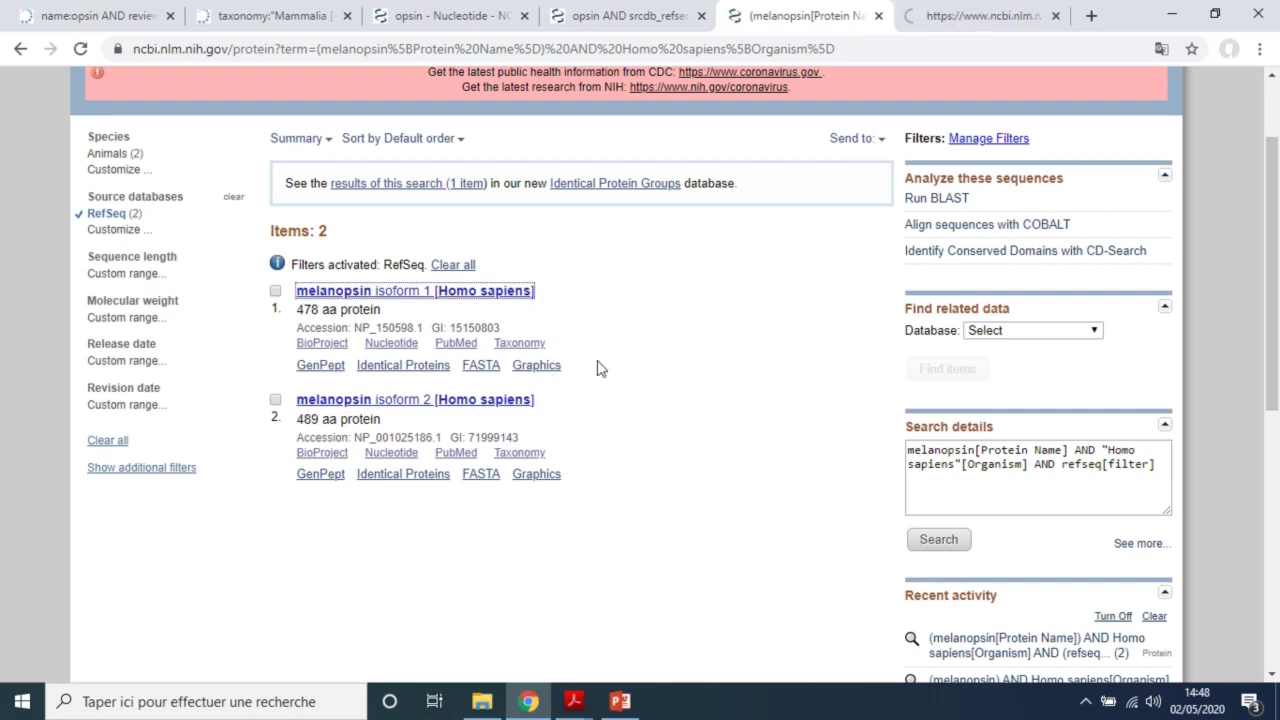
left_click(953, 12)
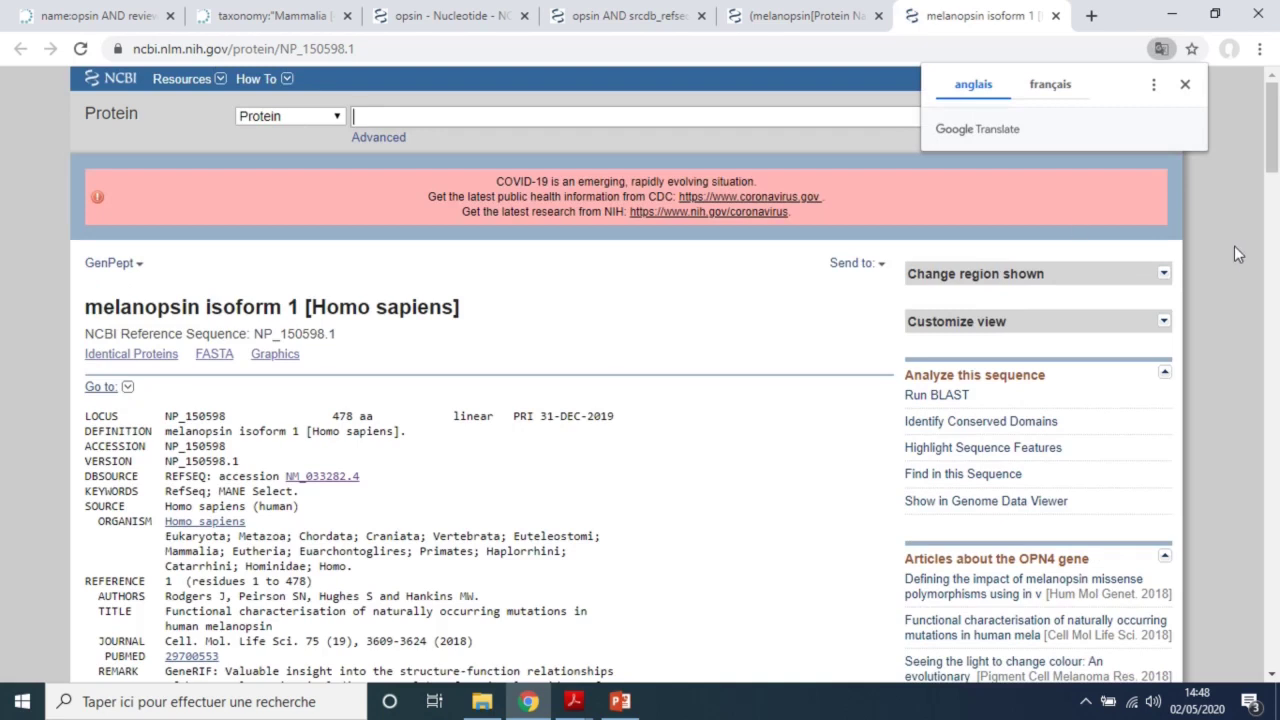
left_click(1185, 85)
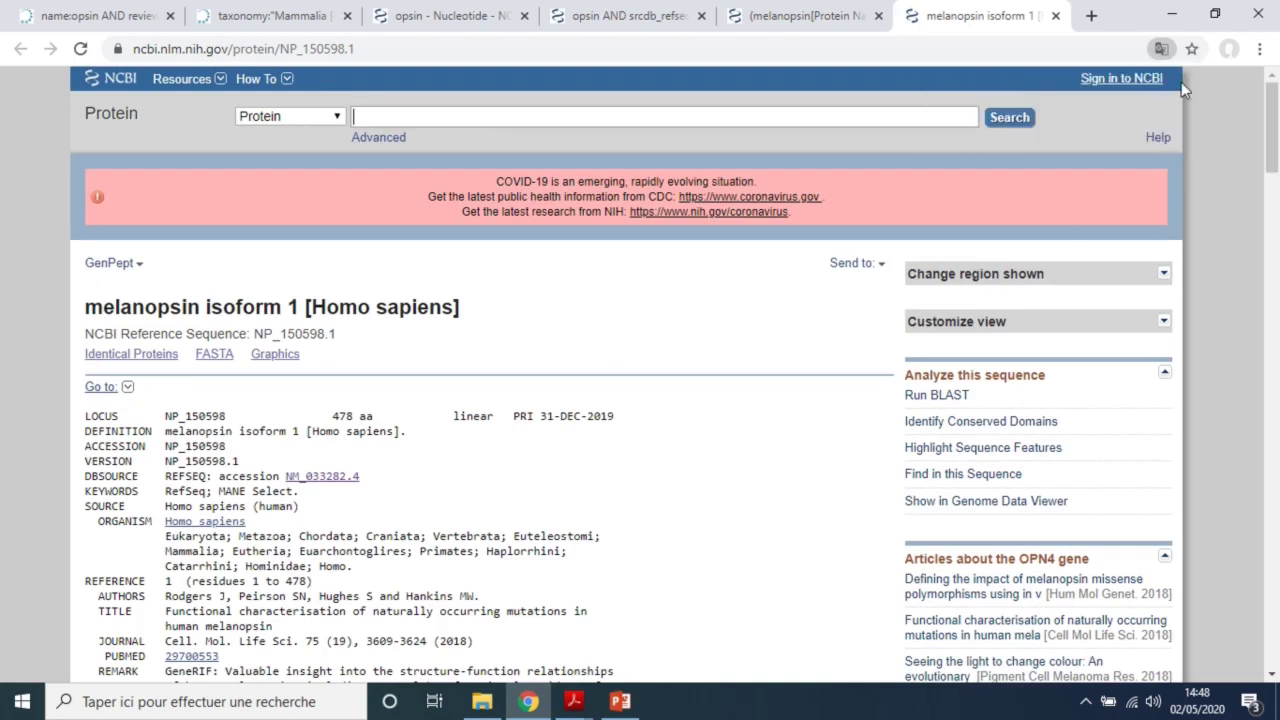
Examine the accession number and the COMMENT section of the melanopsin isoform 1 record
scroll(1272, 140, "down", 3)
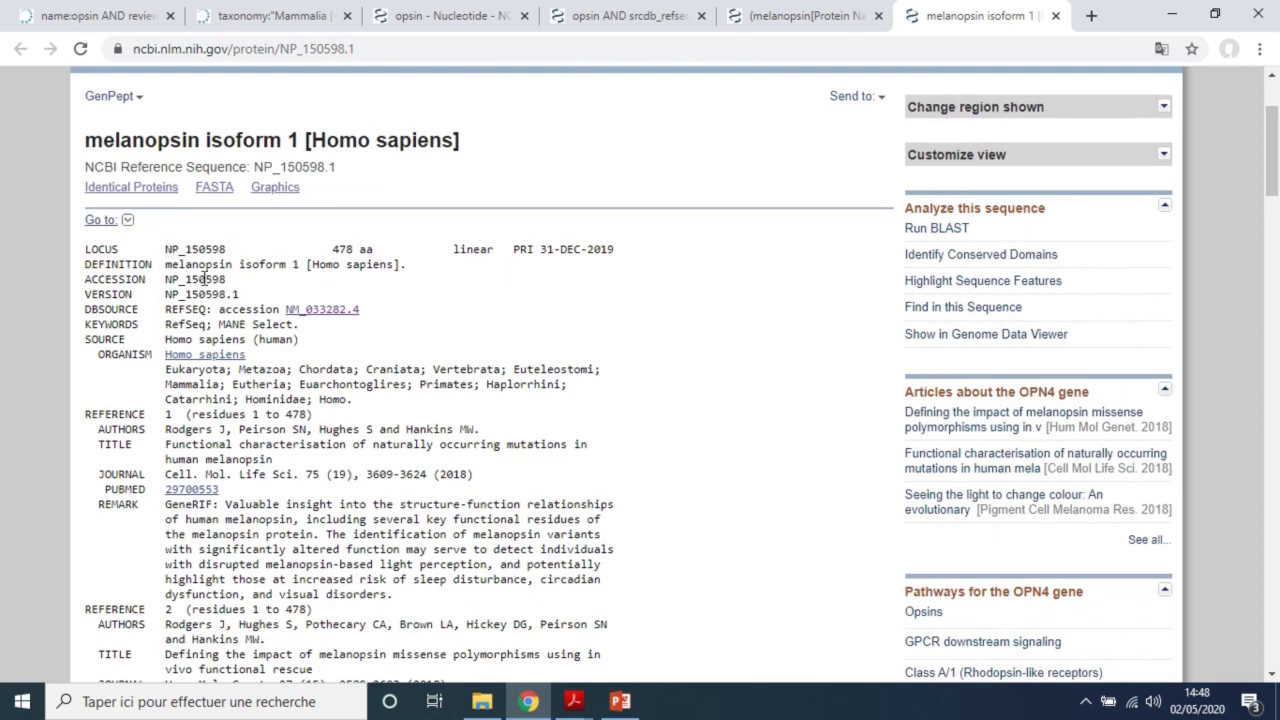
left_click_drag(168, 279, 243, 277)
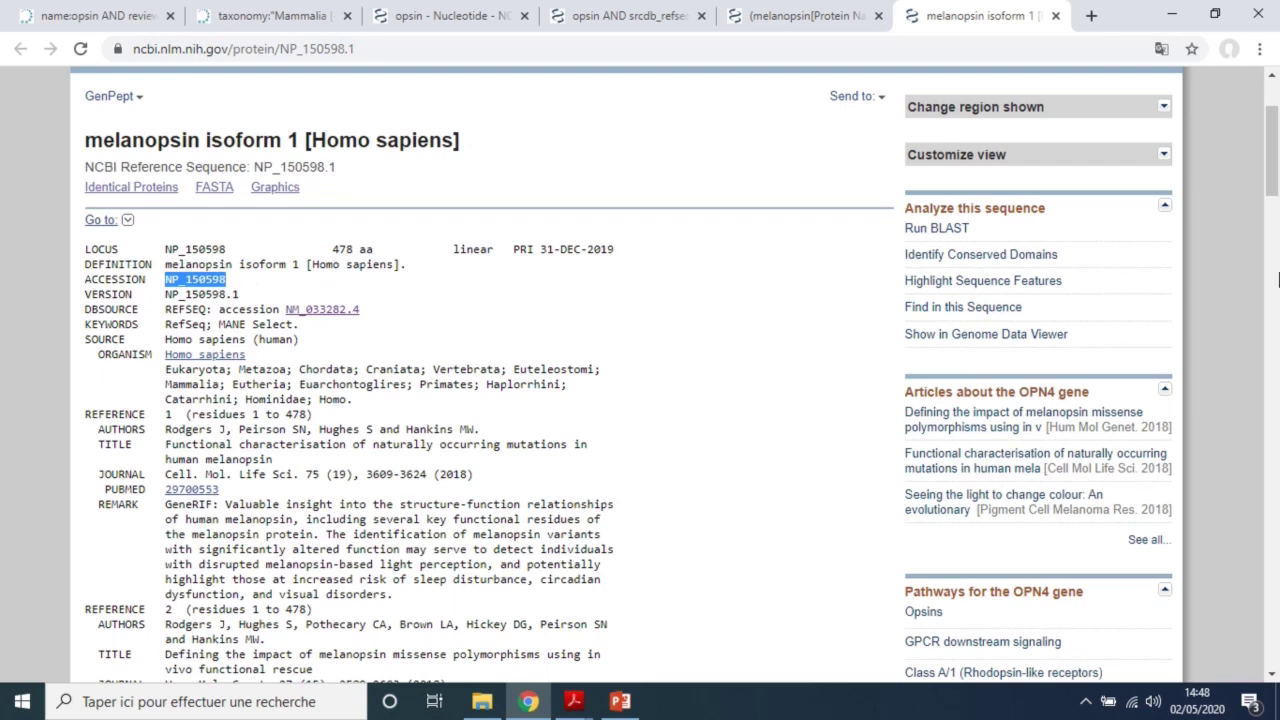
mouse_move(1275, 153)
left_mouse_down()
mouse_move(1275, 177)
mouse_move(1275, 143)
left_mouse_up()
left_click_drag(1277, 143, 1277, 390)
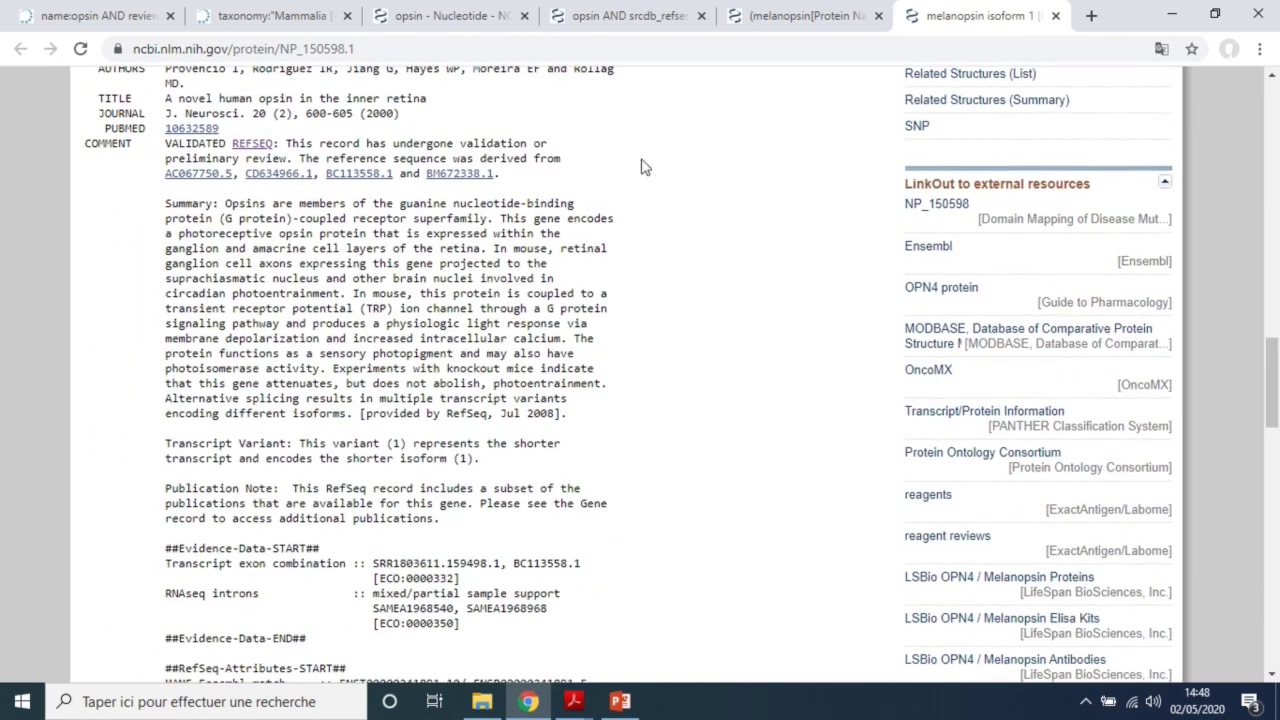
left_click_drag(1277, 330, 1277, 447)
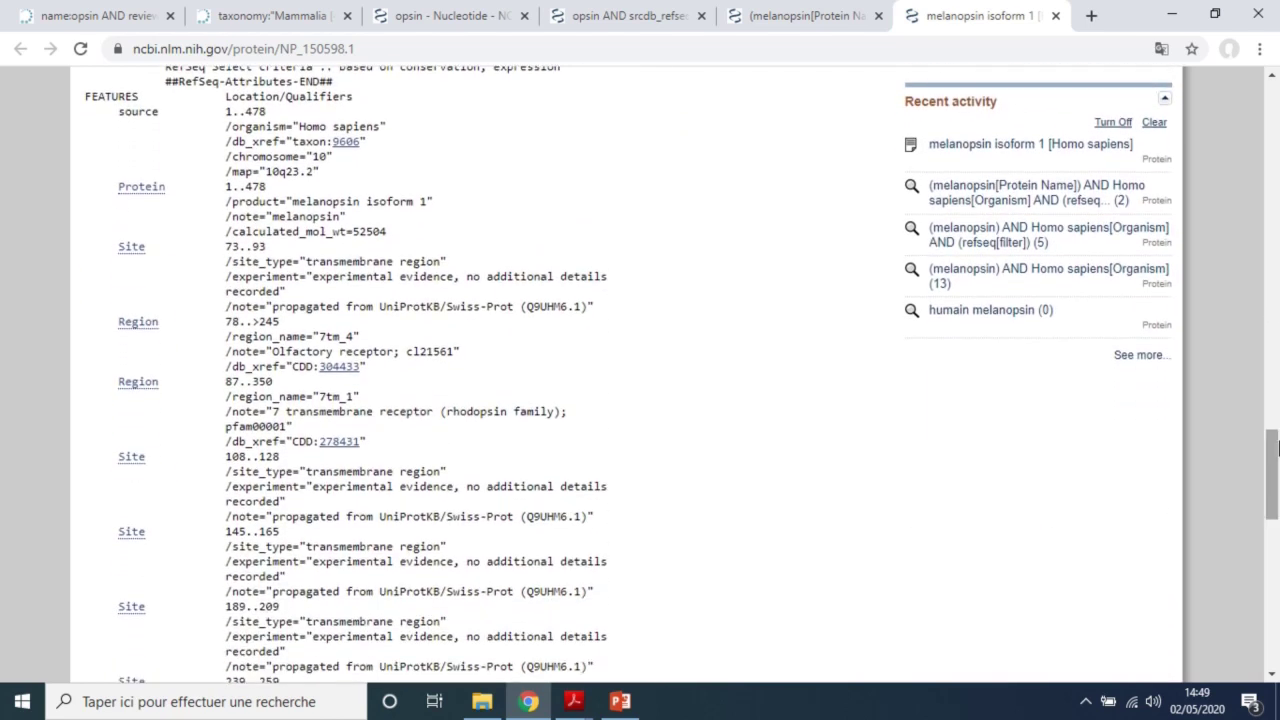
Examine the FEATURES section of the isoform 1 record, including its source and transmembrane Site annotations
left_click_drag(87, 96, 140, 93)
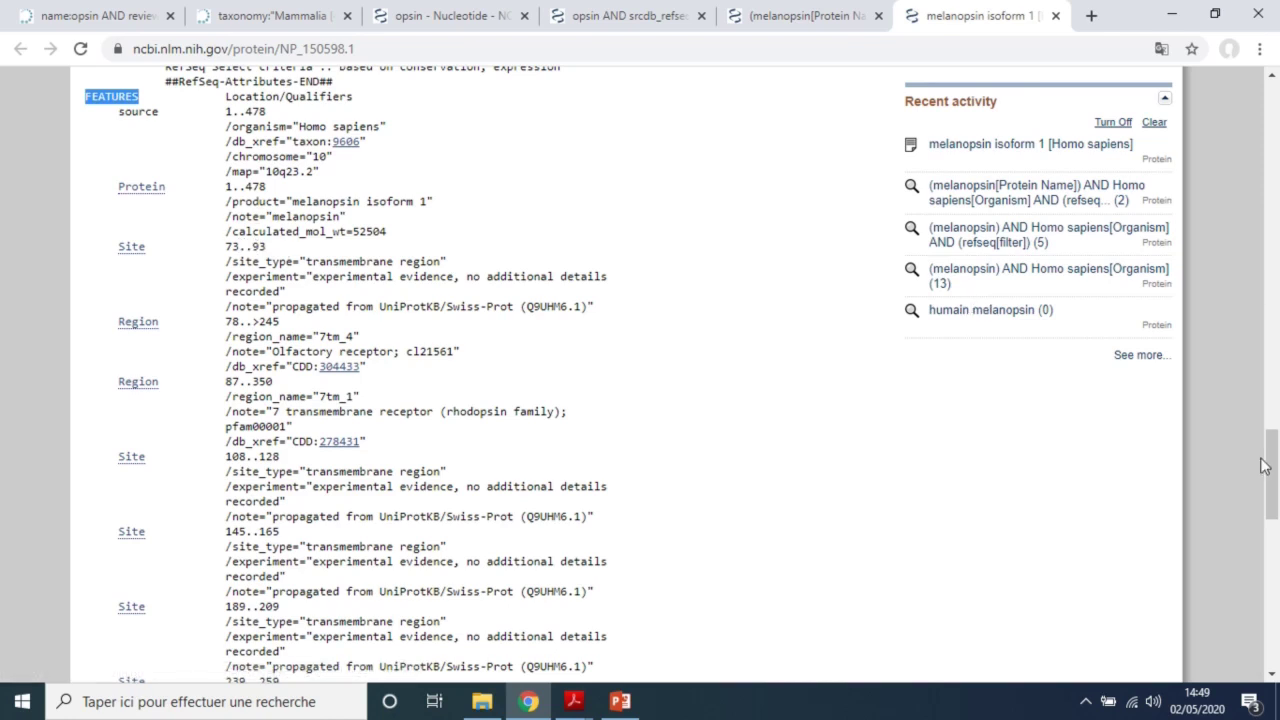
mouse_move(1275, 465)
left_mouse_down()
mouse_move(1275, 482)
mouse_move(1276, 105)
mouse_move(1276, 484)
mouse_move(1275, 472)
left_mouse_up()
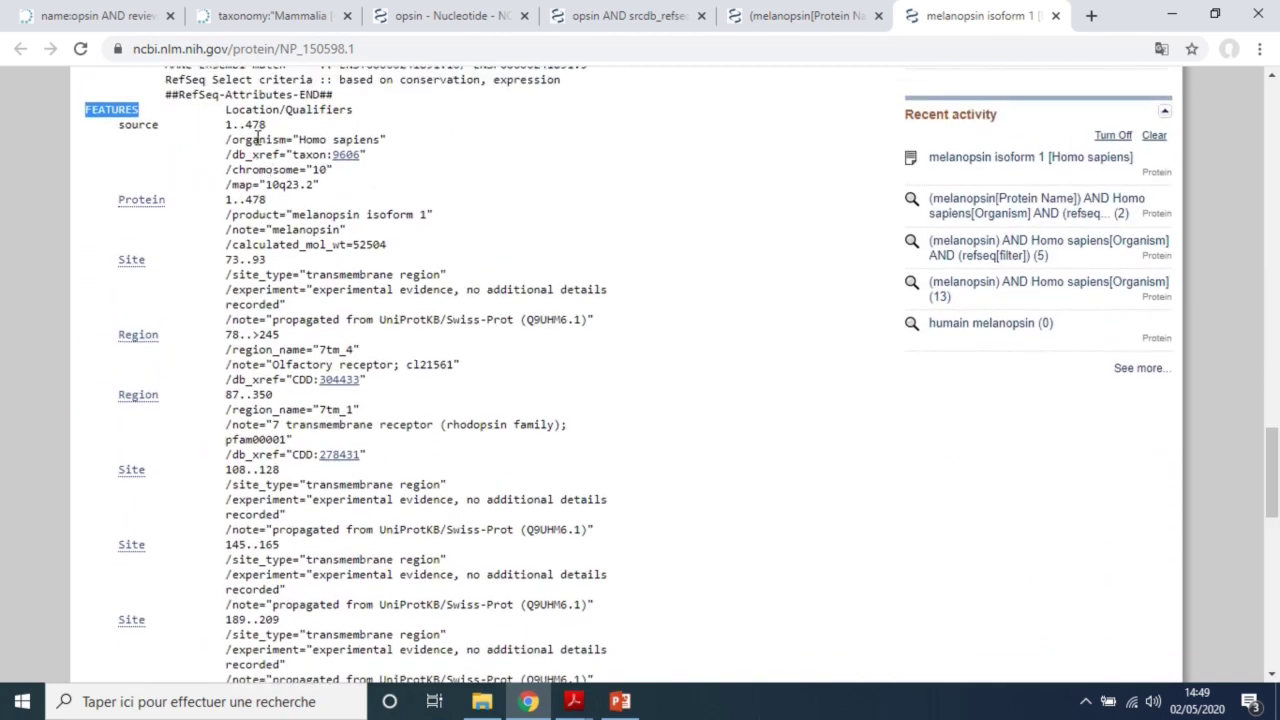
left_click(318, 140)
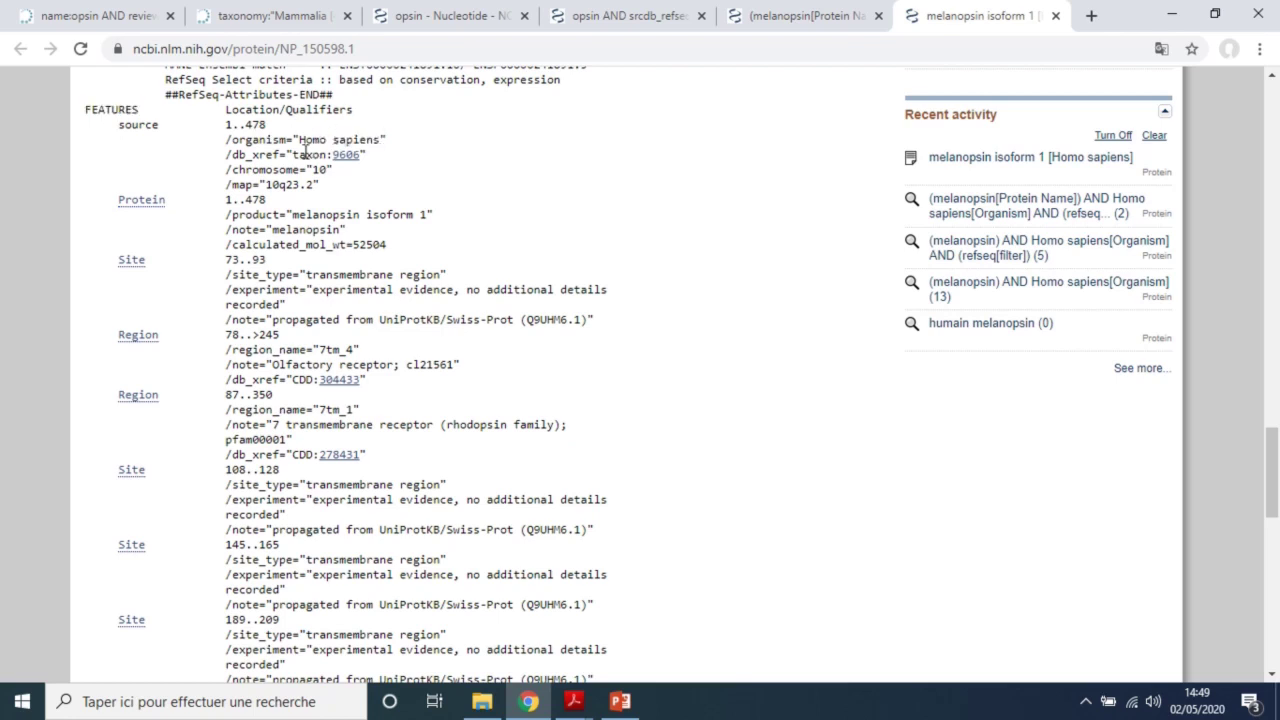
left_click_drag(298, 155, 291, 188)
left_click_drag(322, 274, 420, 274)
Find the gene name, gene synonym and coding transcript reference in the CDS feature of the isoform 1 record
left_click_drag(1276, 457, 1276, 529)
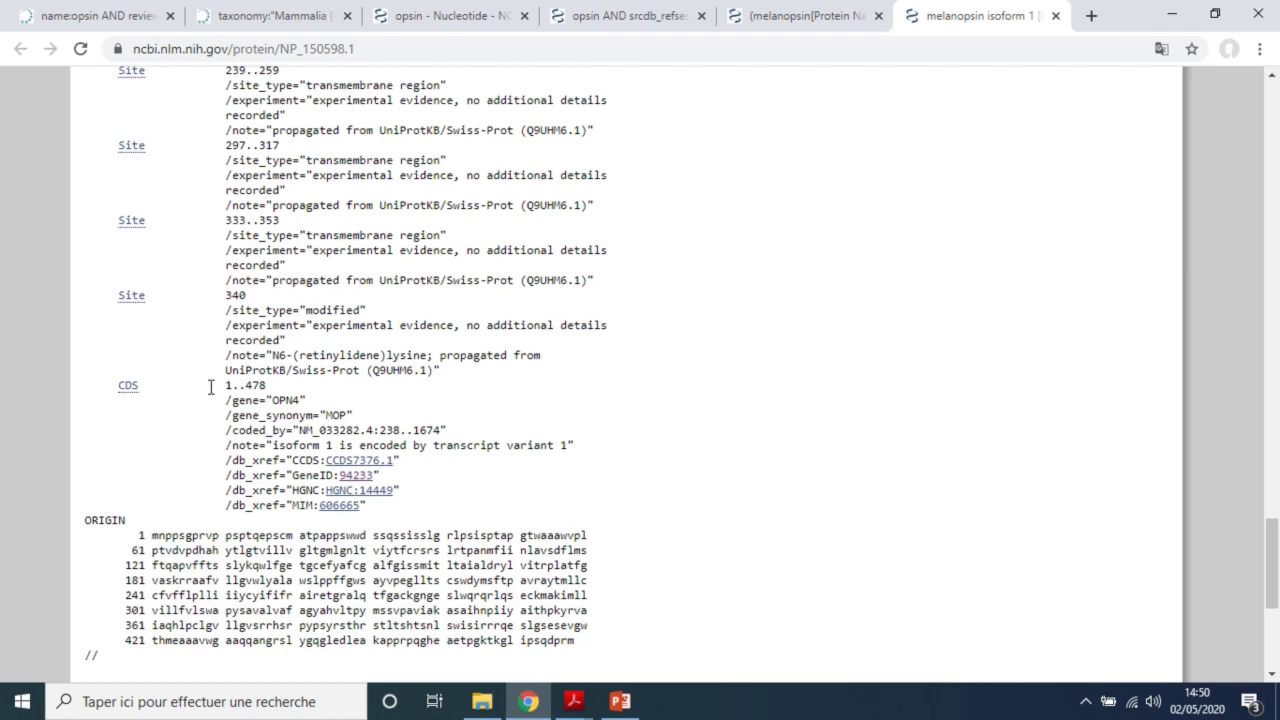
left_click_drag(274, 401, 298, 400)
left_click_drag(347, 415, 323, 415)
left_click(324, 416)
left_click_drag(326, 415, 344, 417)
left_click(333, 415)
left_click_drag(300, 430, 342, 437)
left_click(384, 430)
left_click_drag(272, 401, 304, 402)
Return to the results, open the melanopsin isoform 2 record in a new browser tab, and dismiss the translation prompt
left_click(795, 15)
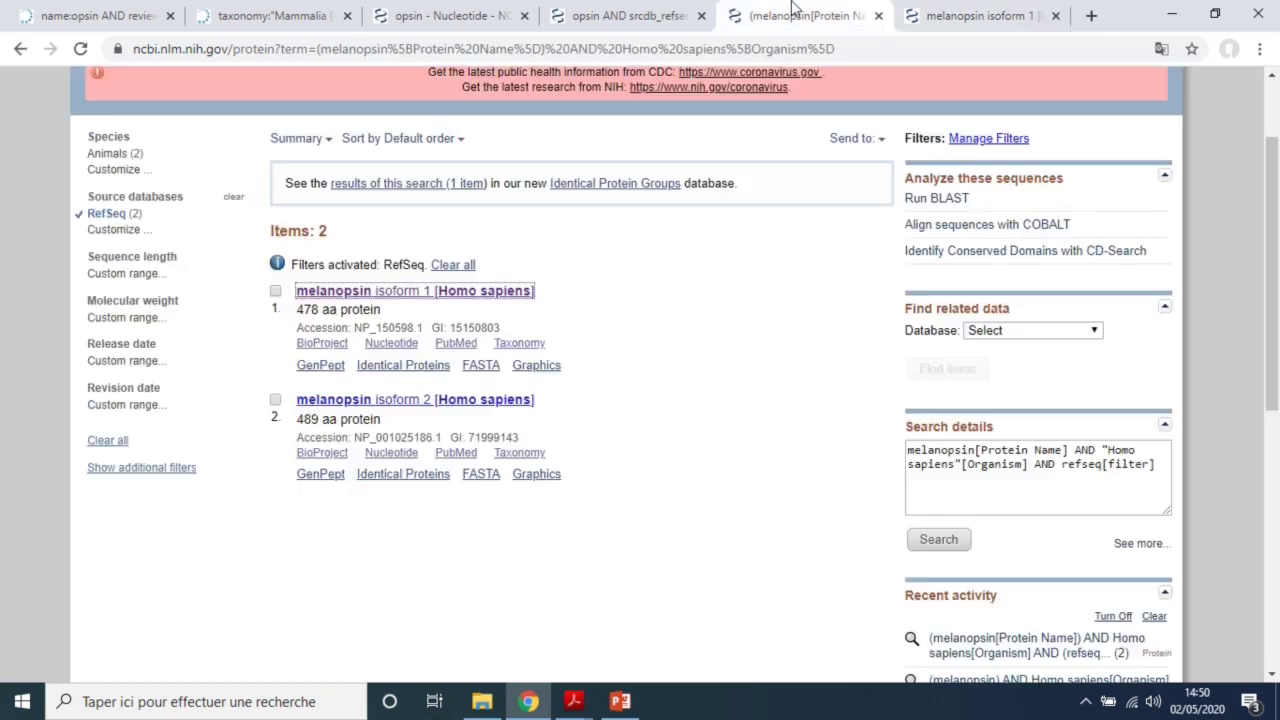
right_click(455, 408)
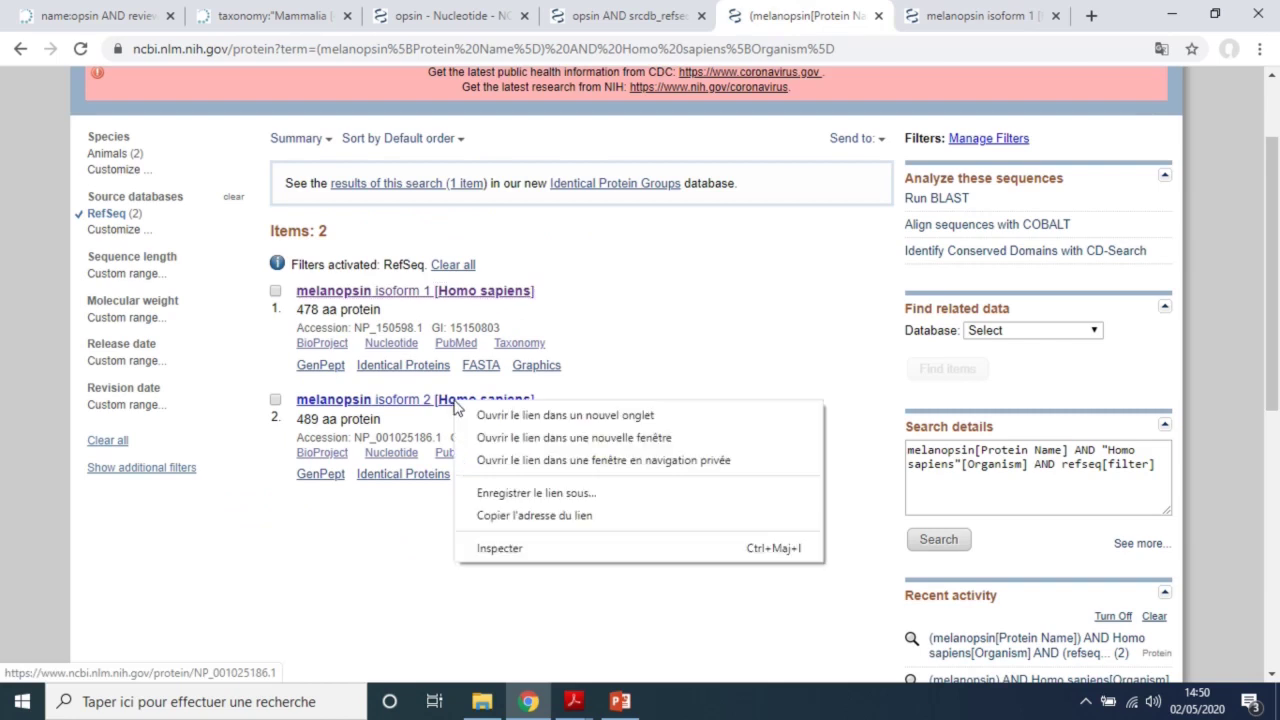
left_click(477, 418)
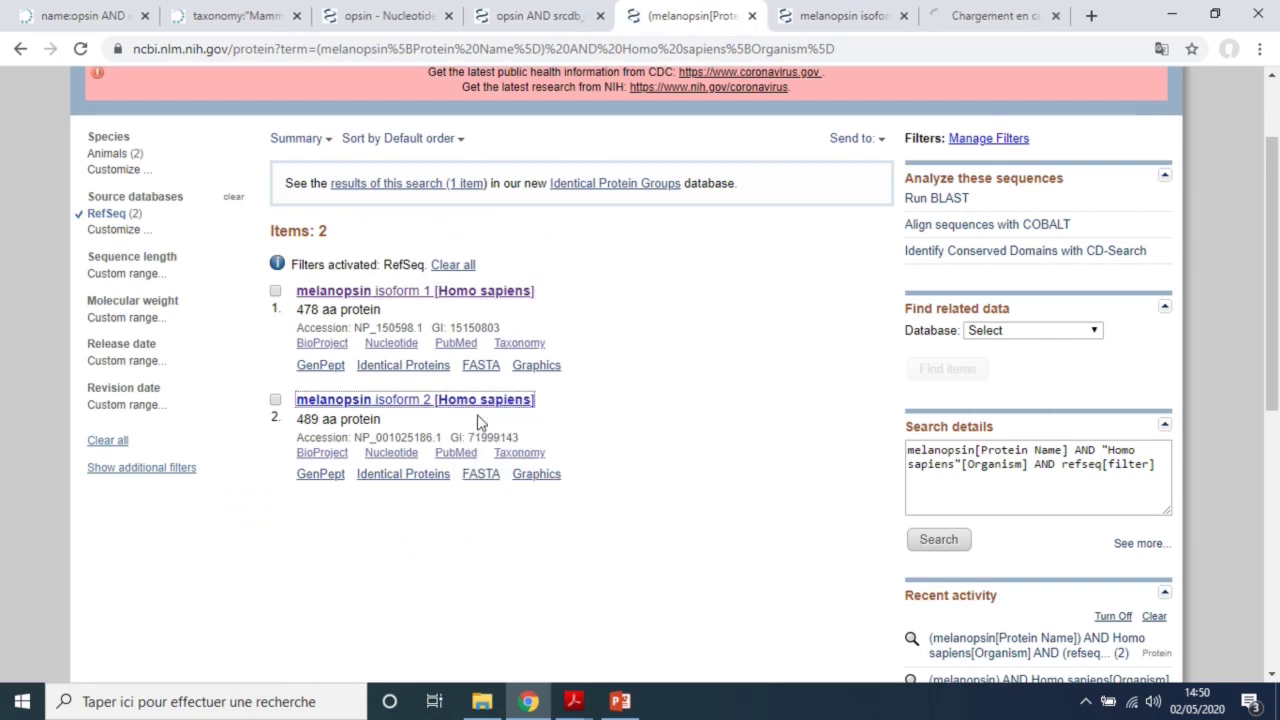
left_click(951, 16)
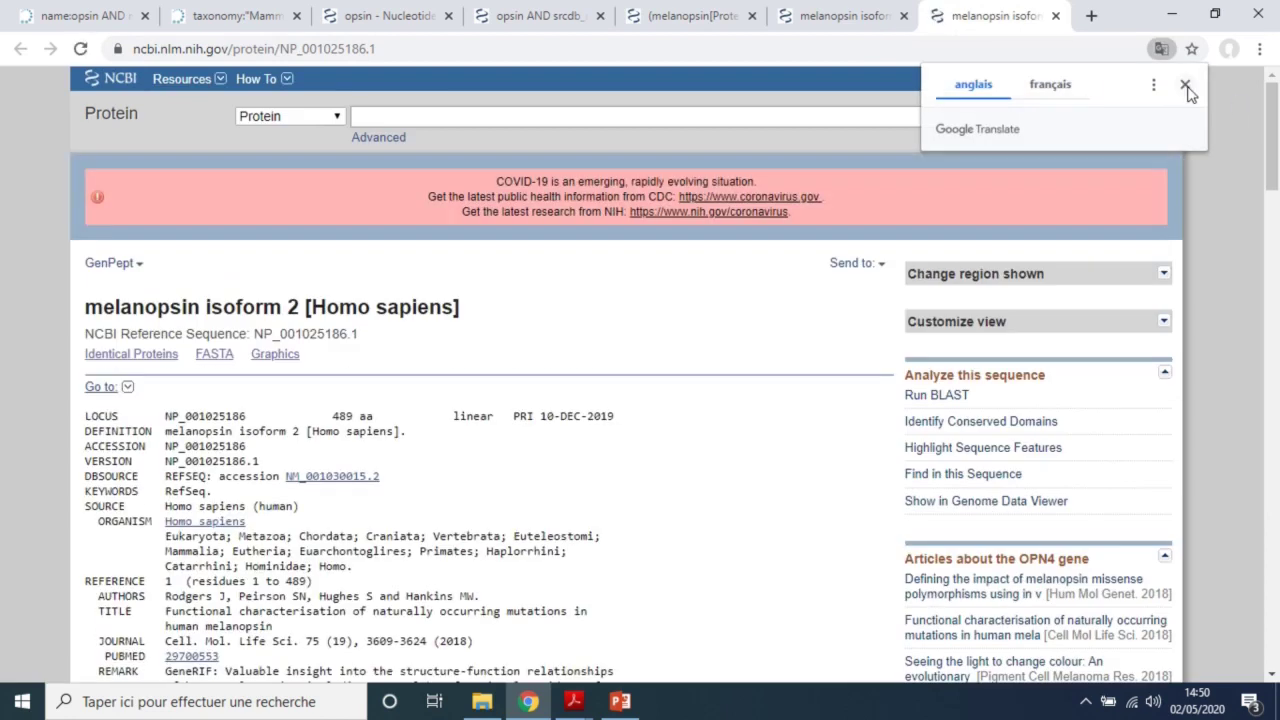
left_click(1185, 84)
Compare the accession numbers in the LOCUS lines of the melanopsin isoform 2 and isoform 1 records
left_click_drag(1275, 118, 1275, 160)
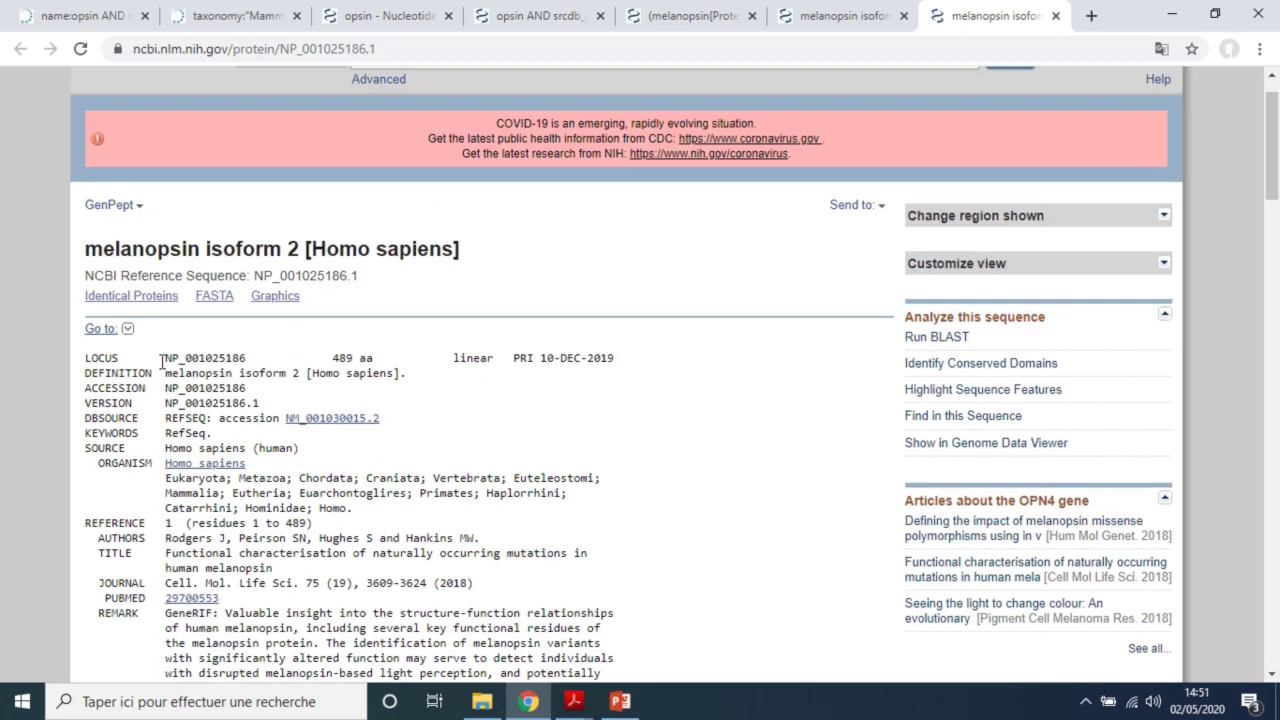
left_click_drag(166, 357, 248, 357)
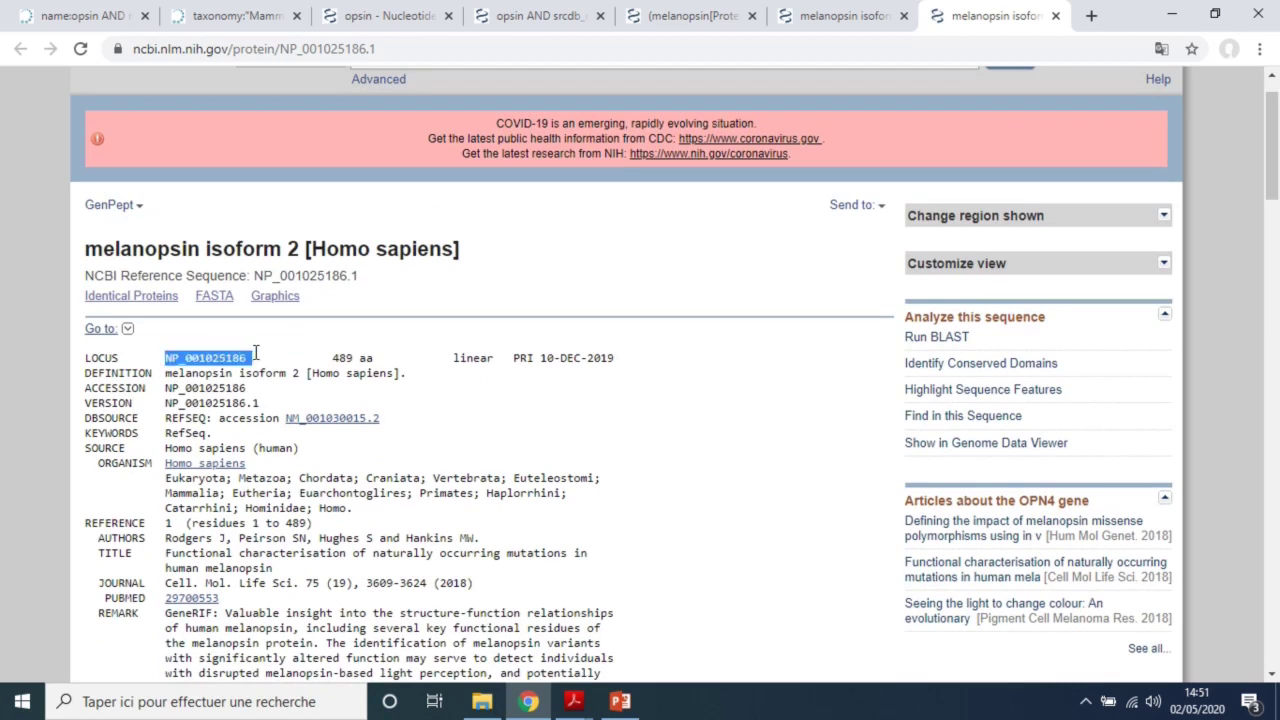
left_click(845, 15)
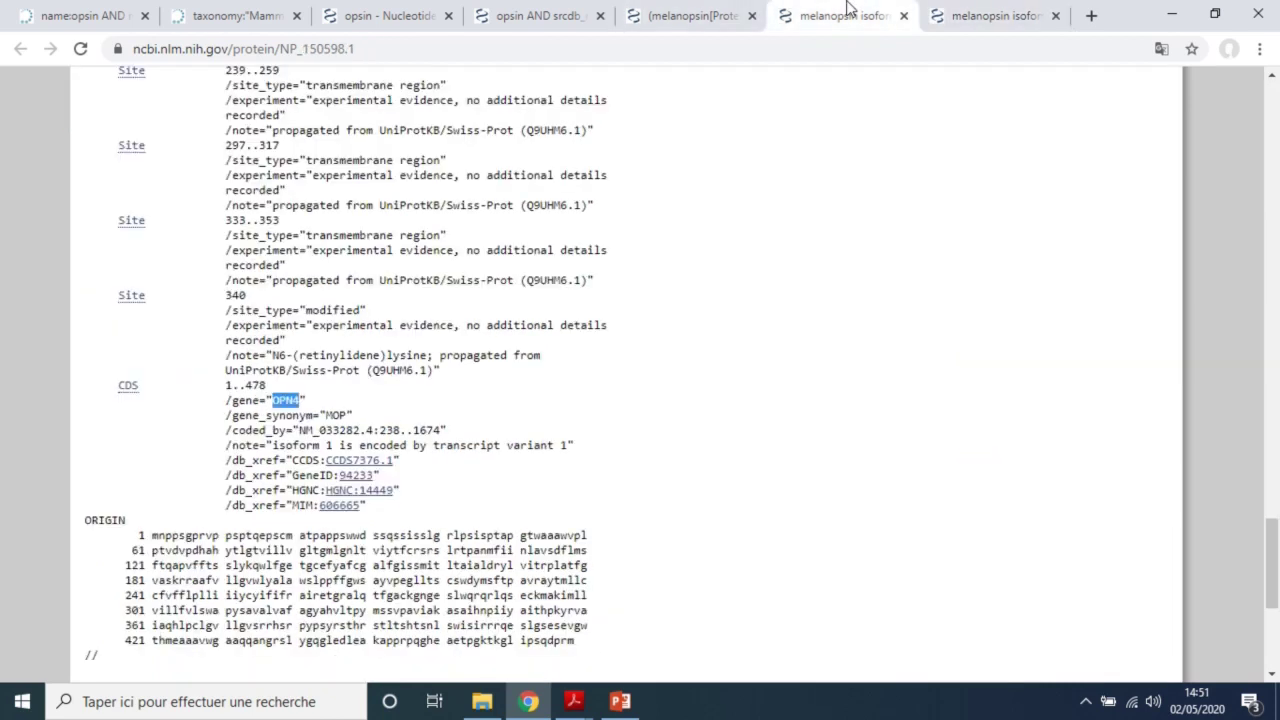
left_click_drag(1277, 537, 1274, 121)
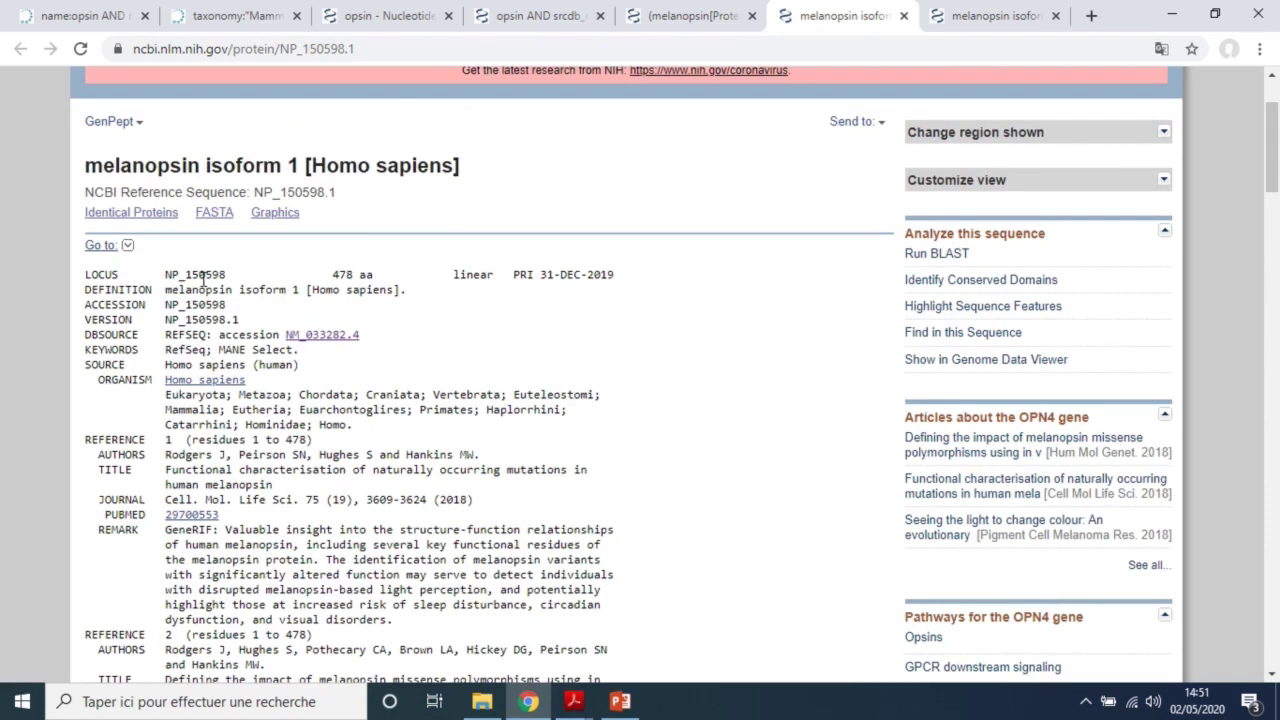
left_click_drag(209, 281, 219, 282)
key("ctrl+Tab")
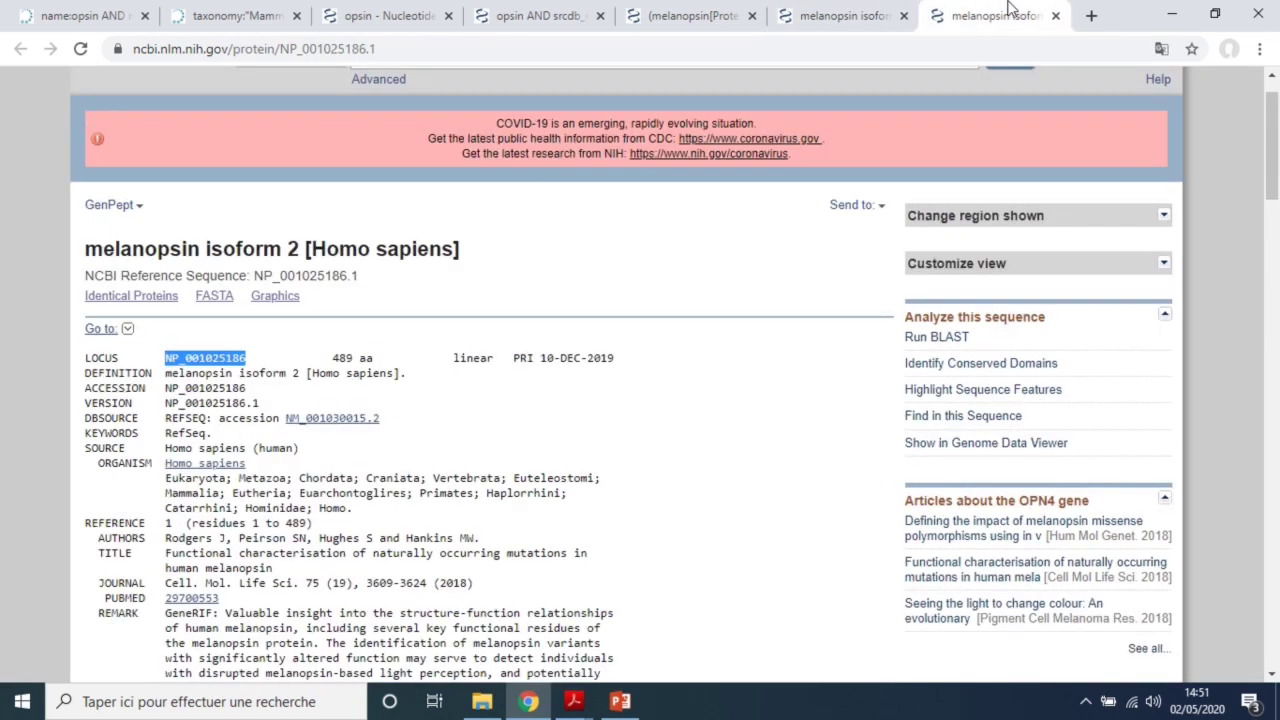
left_click(225, 360)
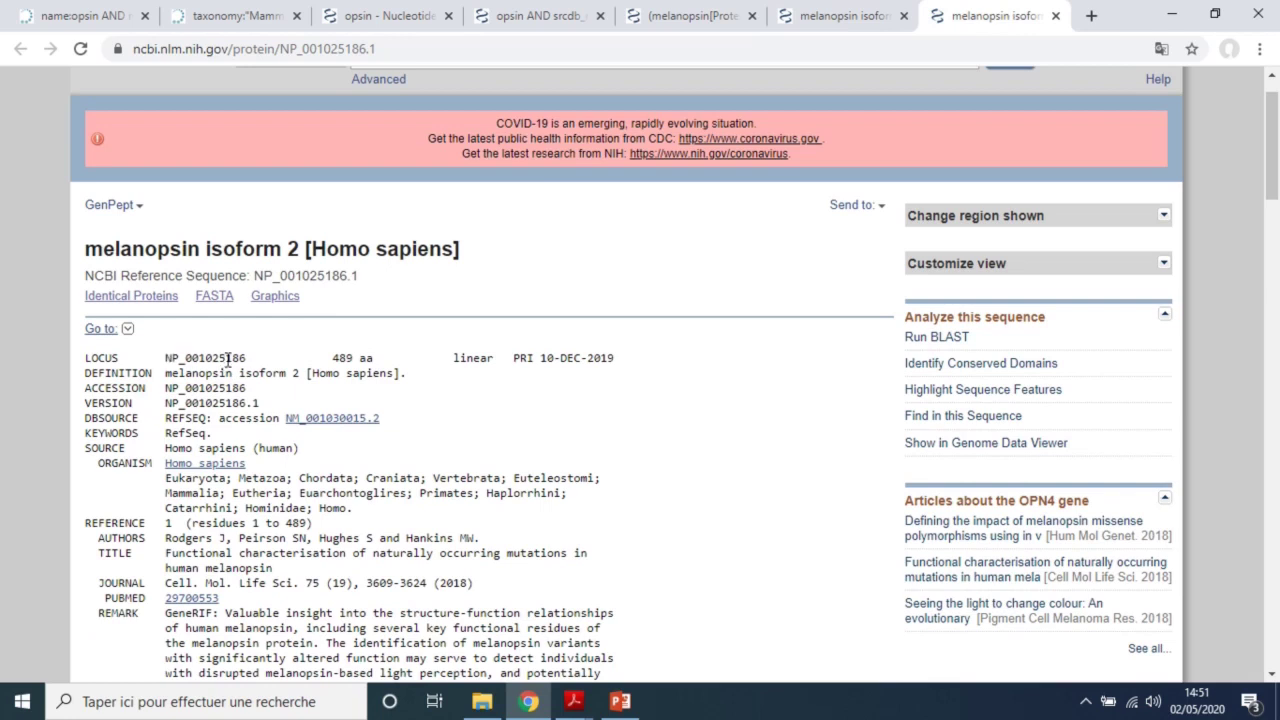
left_click_drag(225, 360, 246, 358)
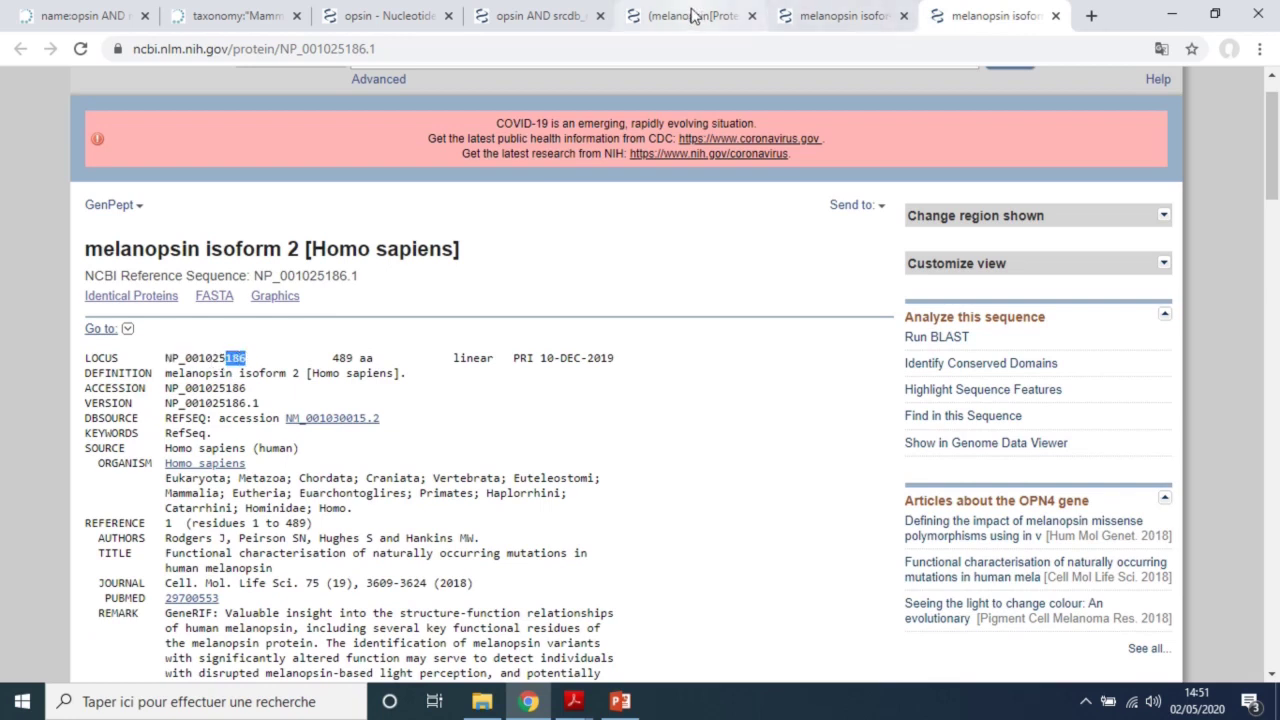
left_click(687, 15)
left_click(943, 10)
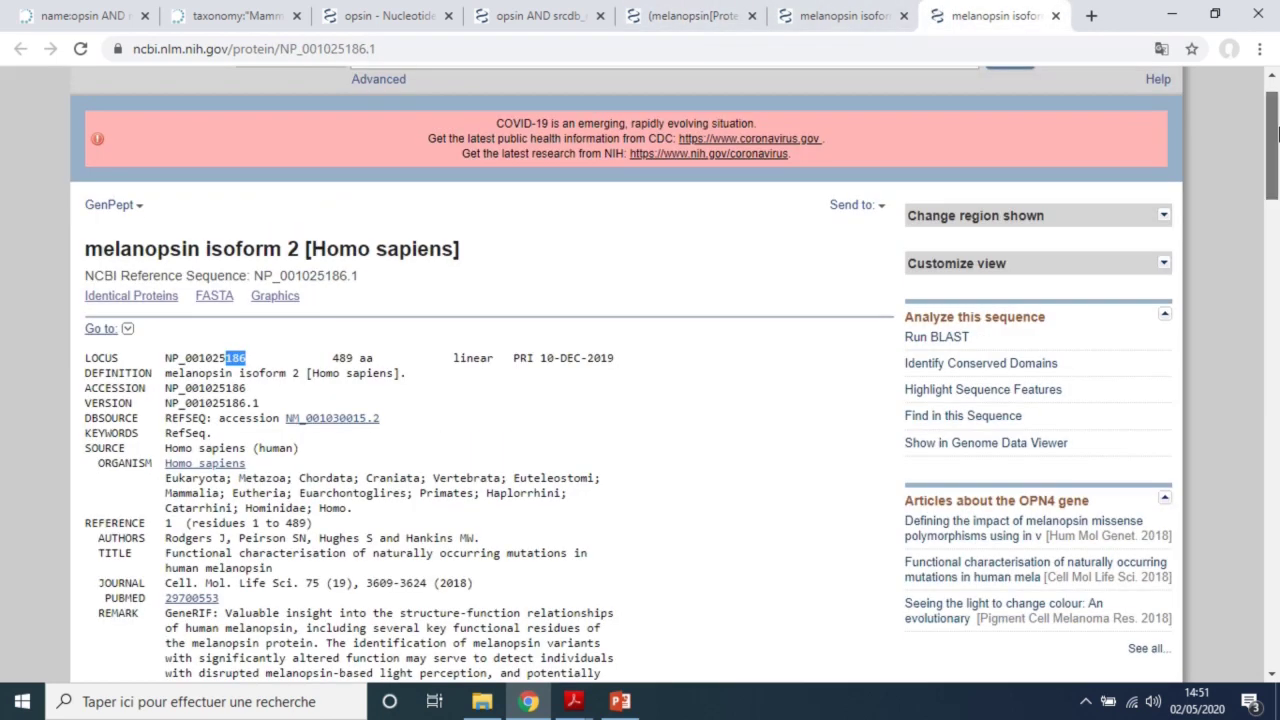
Find the gene name in the CDS feature of the isoform 2 record, and revisit the results list and isoform 1 record for comparison
left_click_drag(1277, 135, 1277, 150)
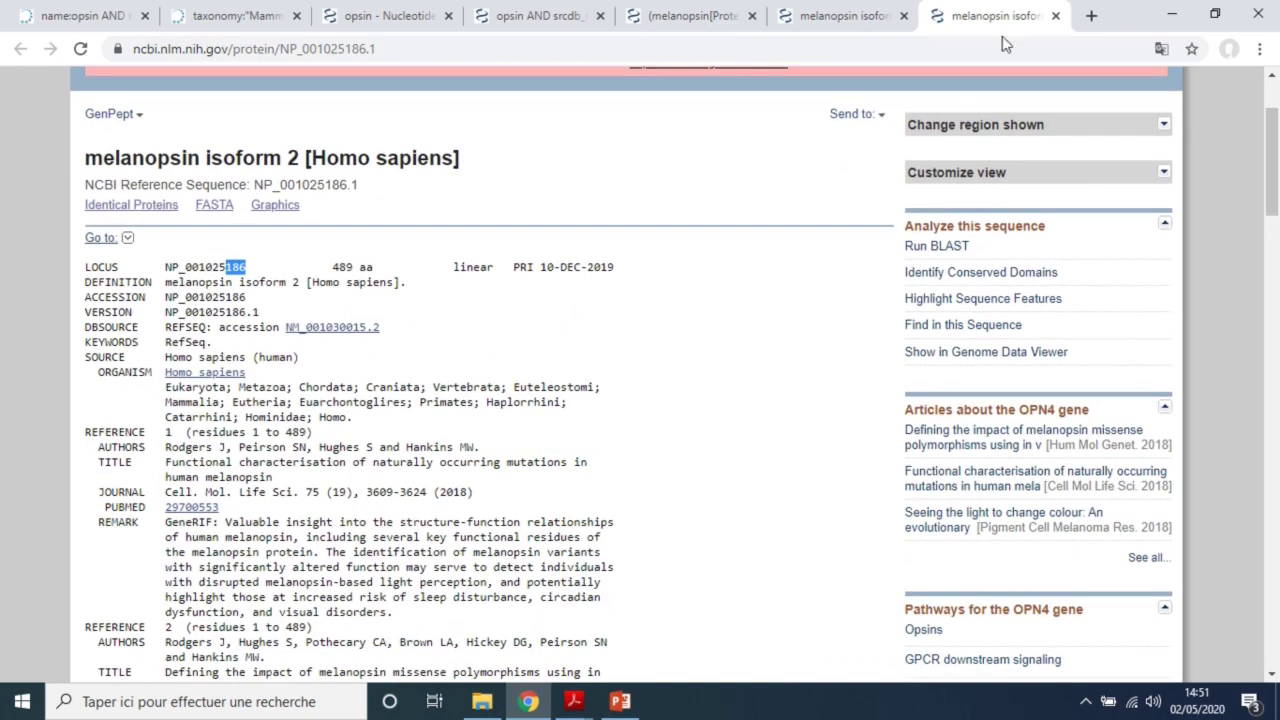
left_click_drag(199, 157, 298, 157)
left_click_drag(1275, 145, 1277, 543)
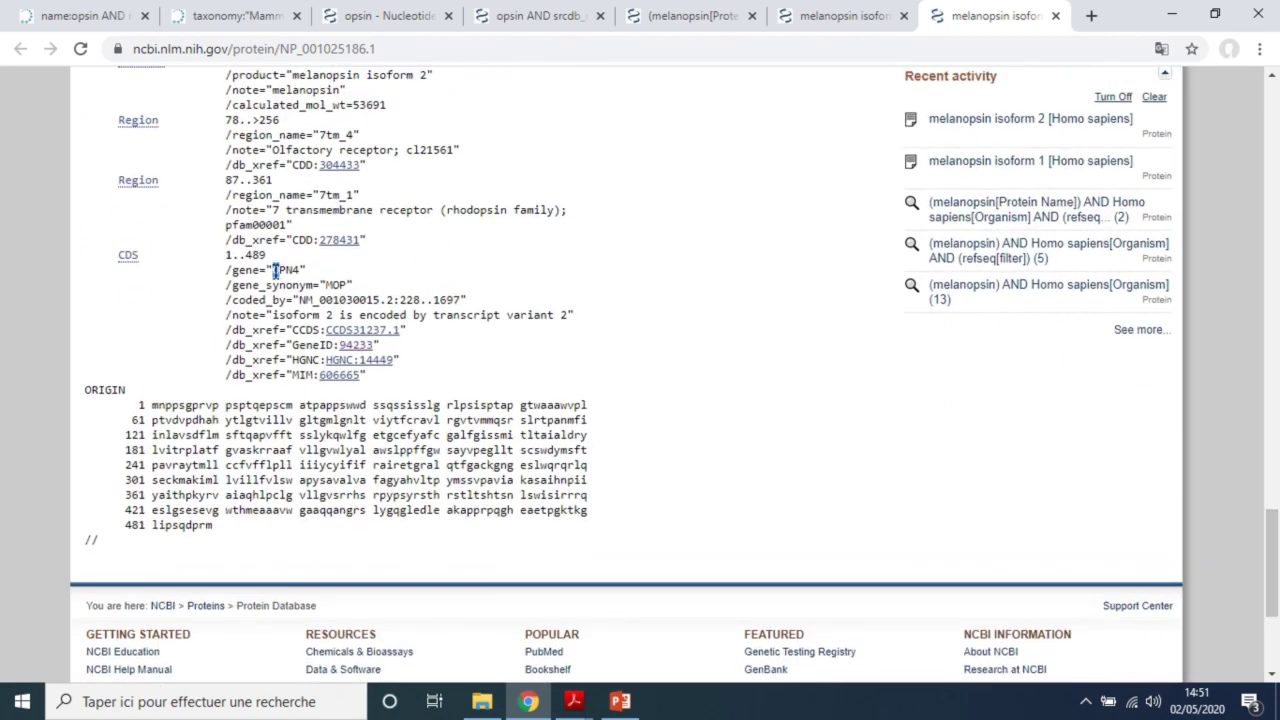
left_click_drag(274, 270, 302, 270)
left_click(700, 12)
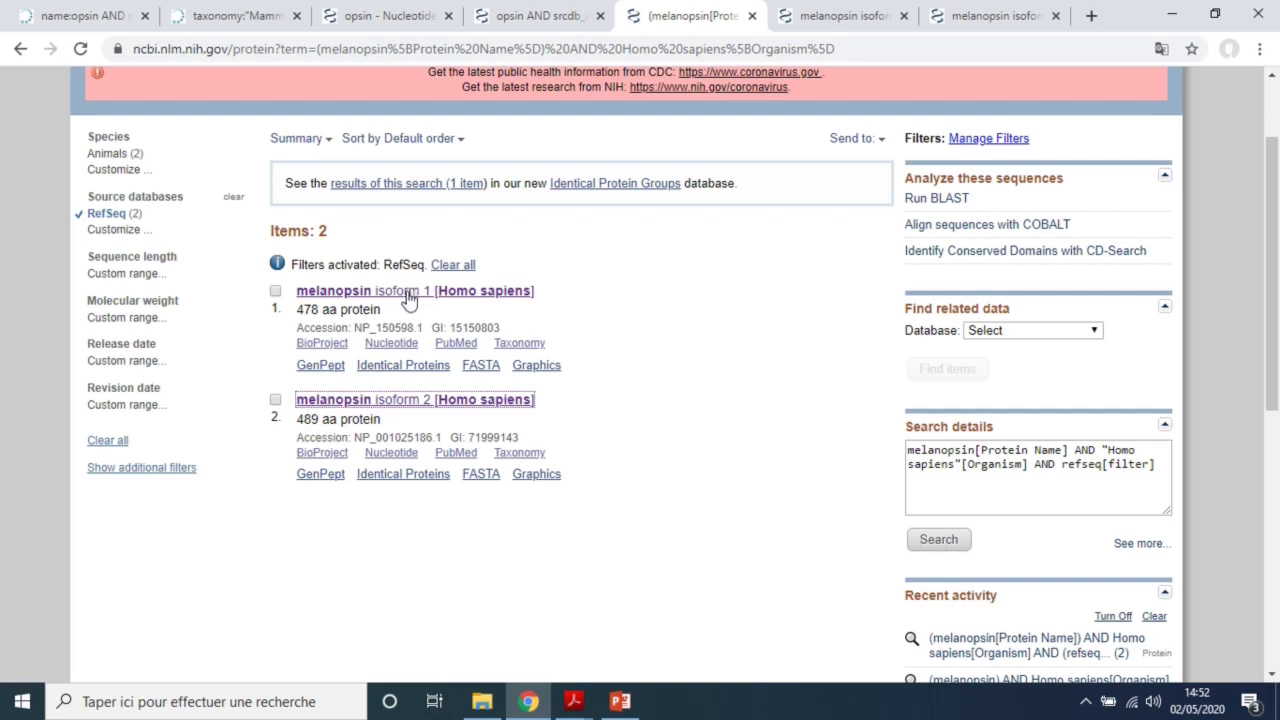
left_click(830, 15)
left_click(930, 12)
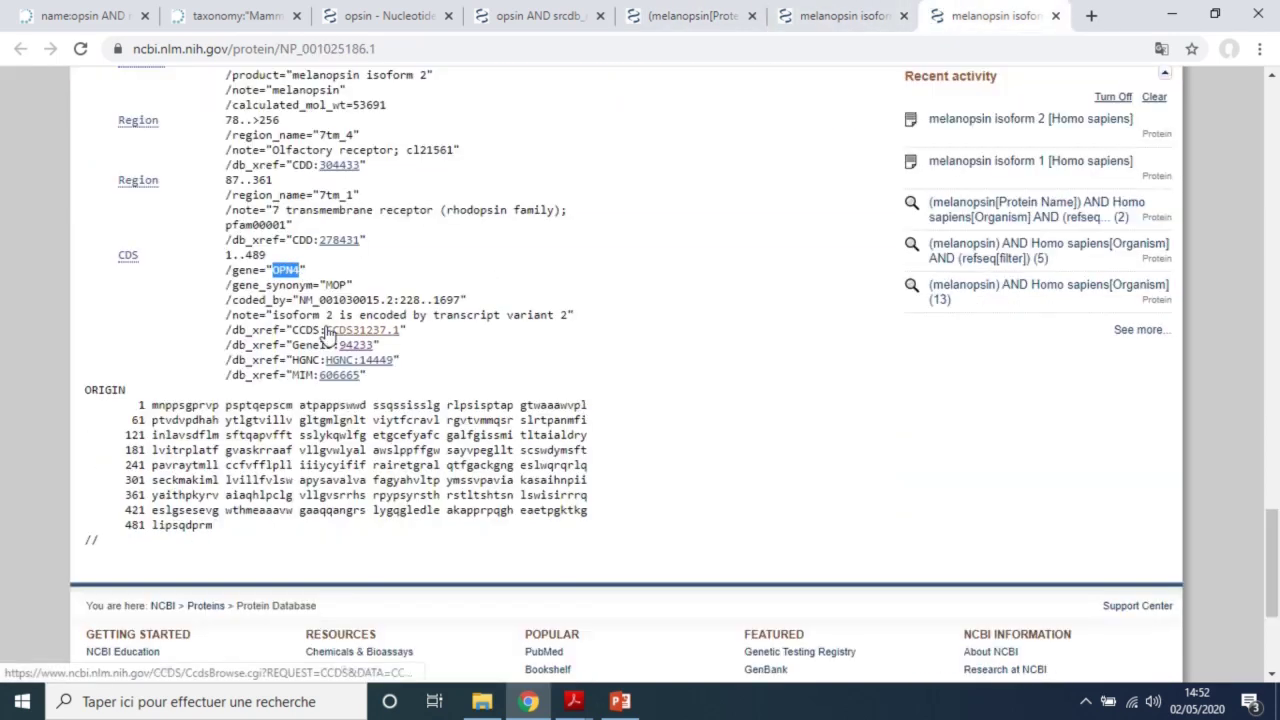
Switch to the exercise PDF in Adobe Acrobat Reader and read question 4b about searching human mRNAs by gene name
mouse_move(616, 706)
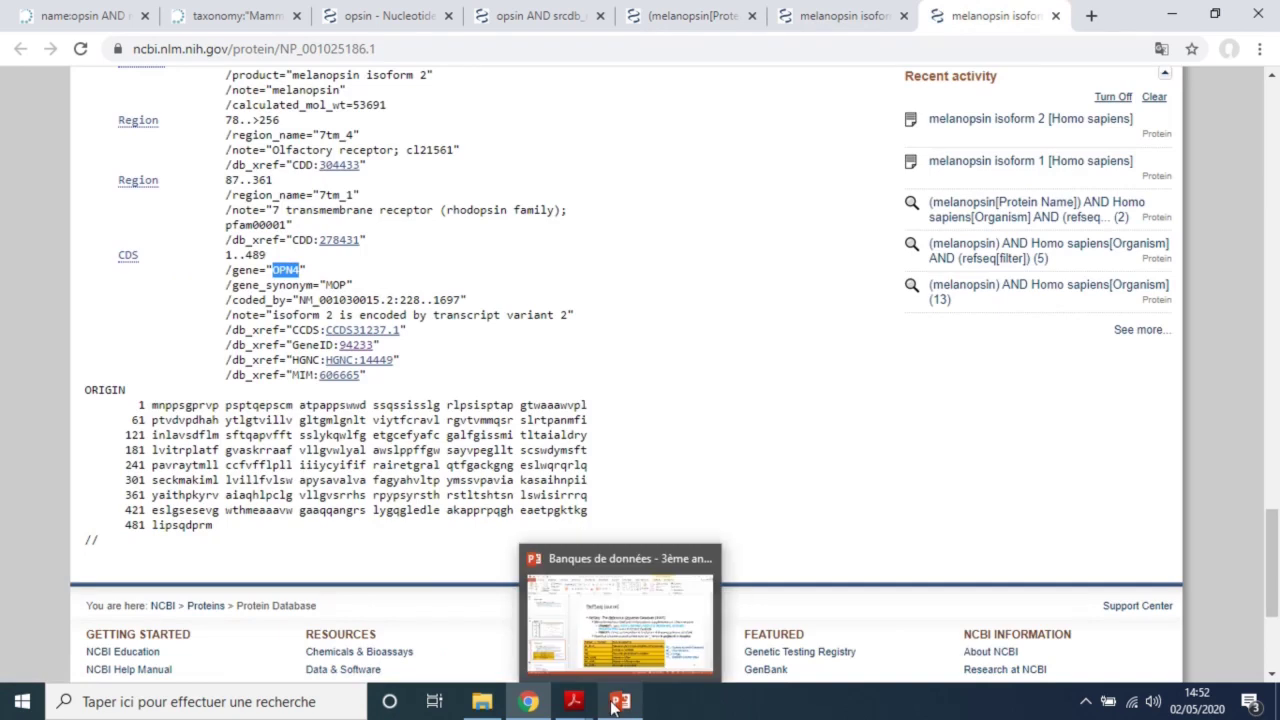
mouse_move(580, 705)
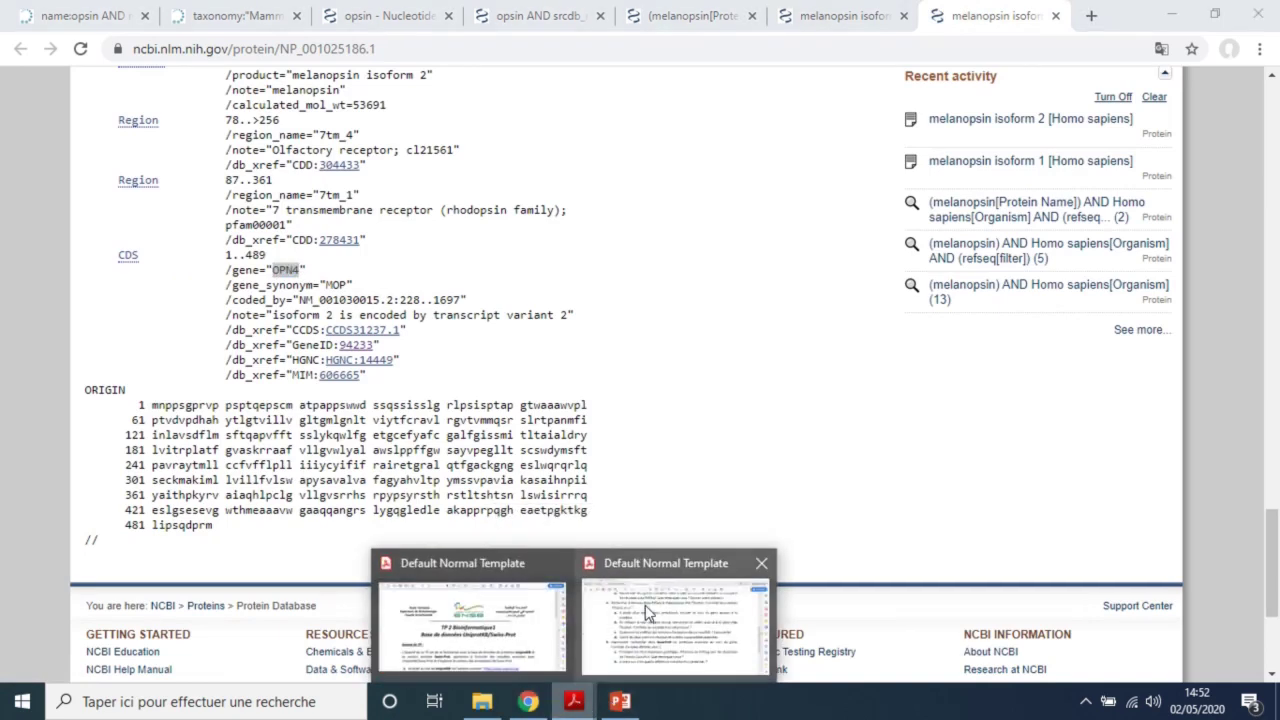
left_click(634, 618)
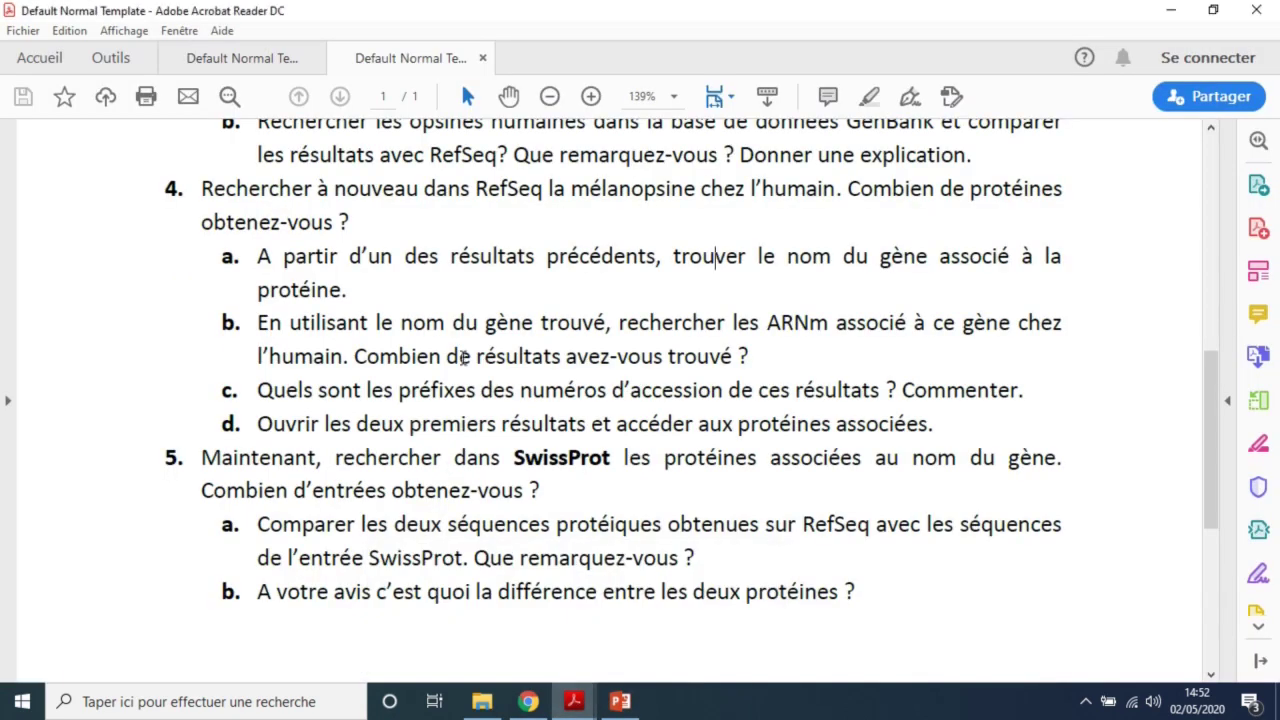
left_click_drag(347, 322, 428, 326)
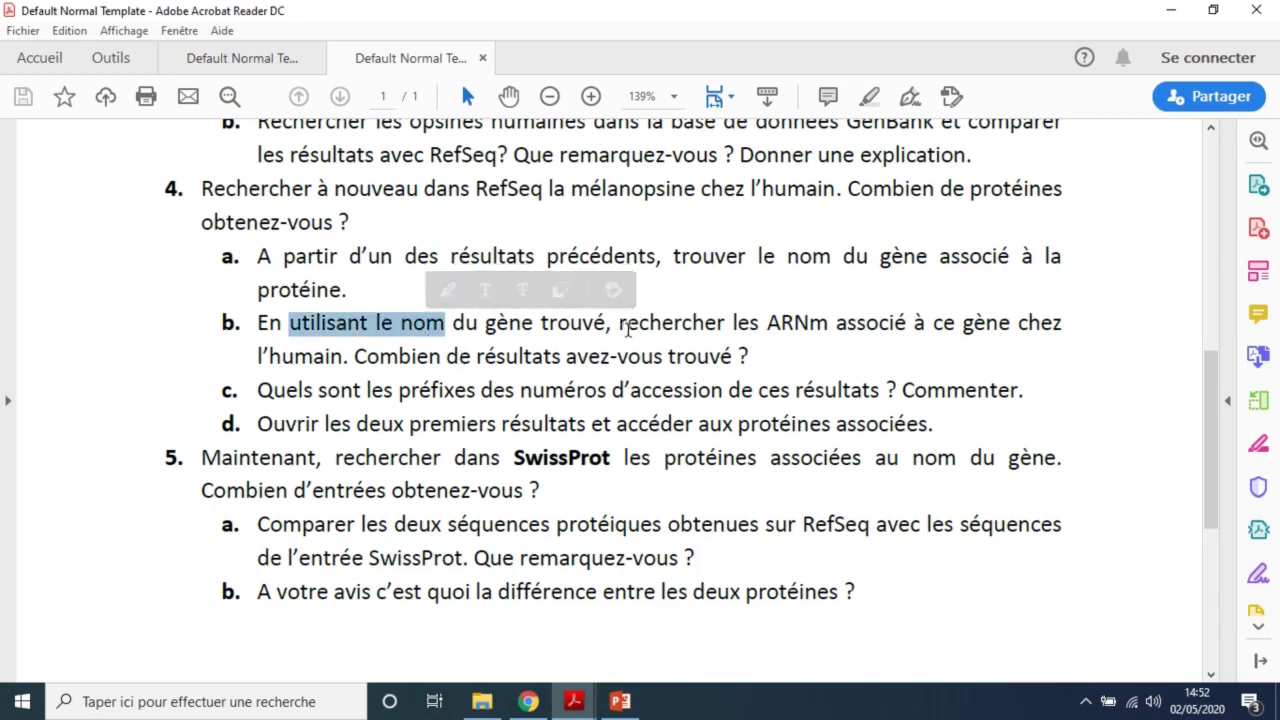
left_click(626, 325)
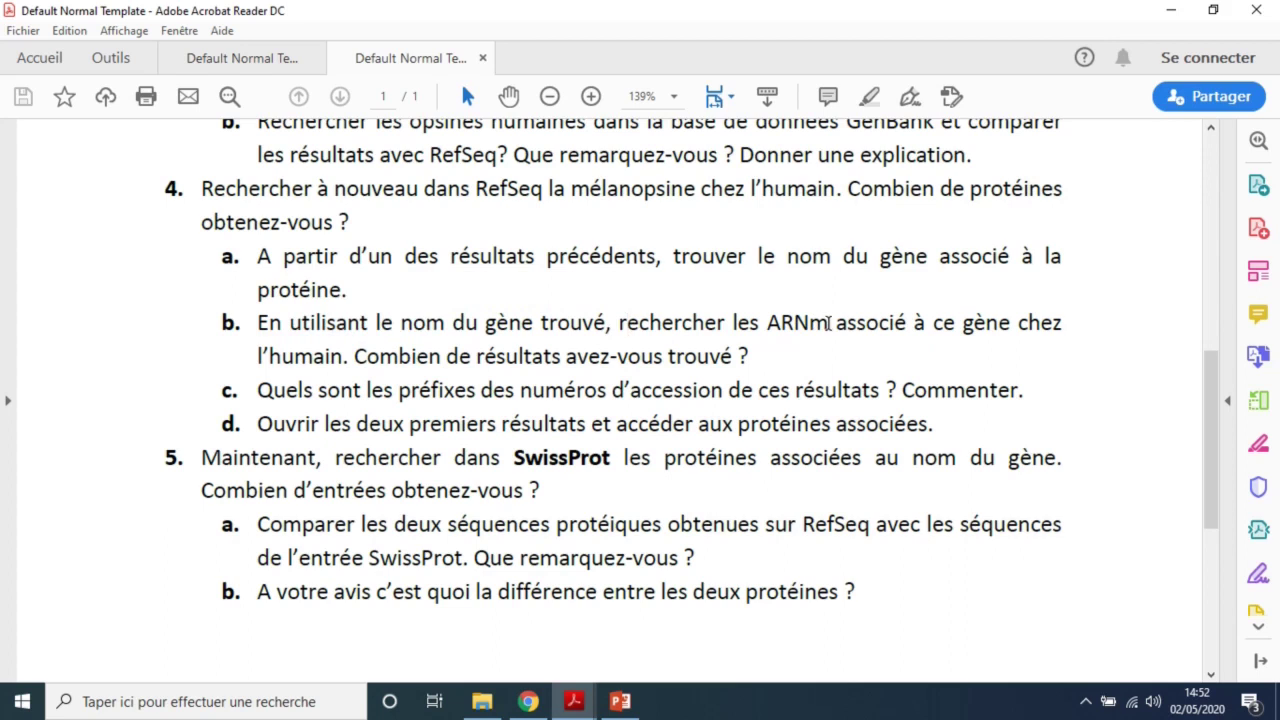
left_click_drag(836, 322, 914, 323)
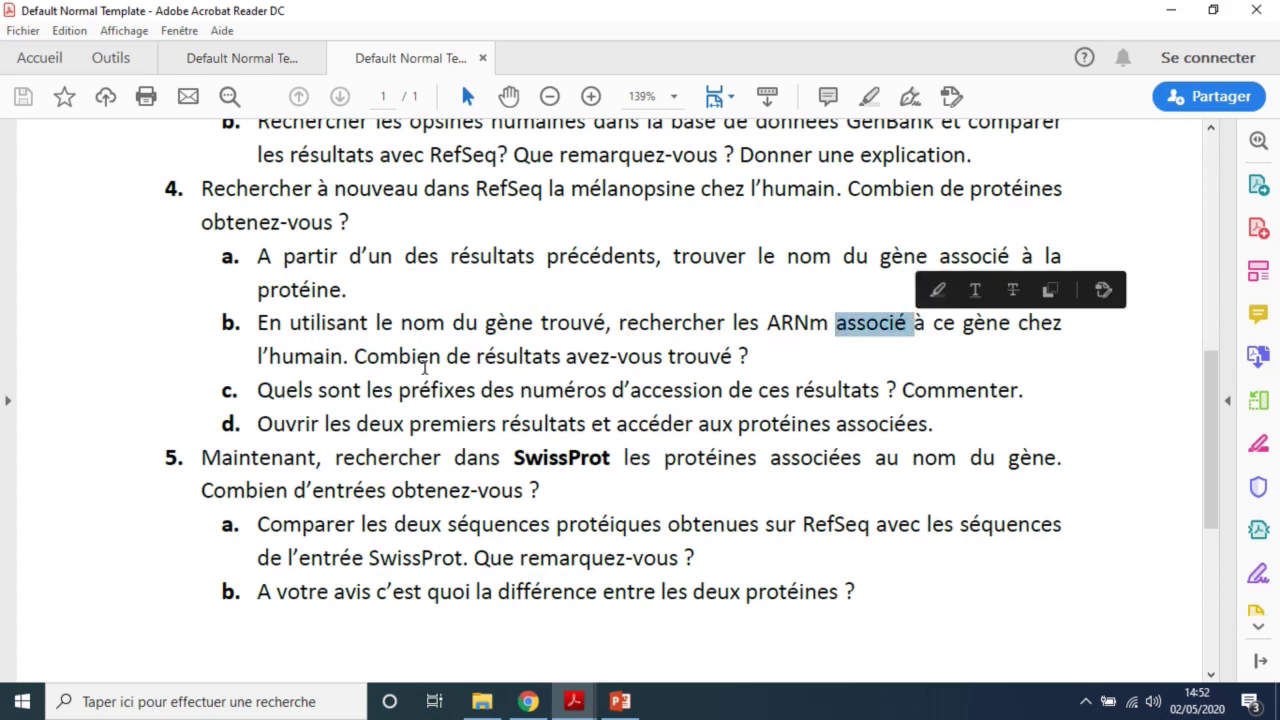
left_click(257, 355)
left_click_drag(257, 355, 344, 356)
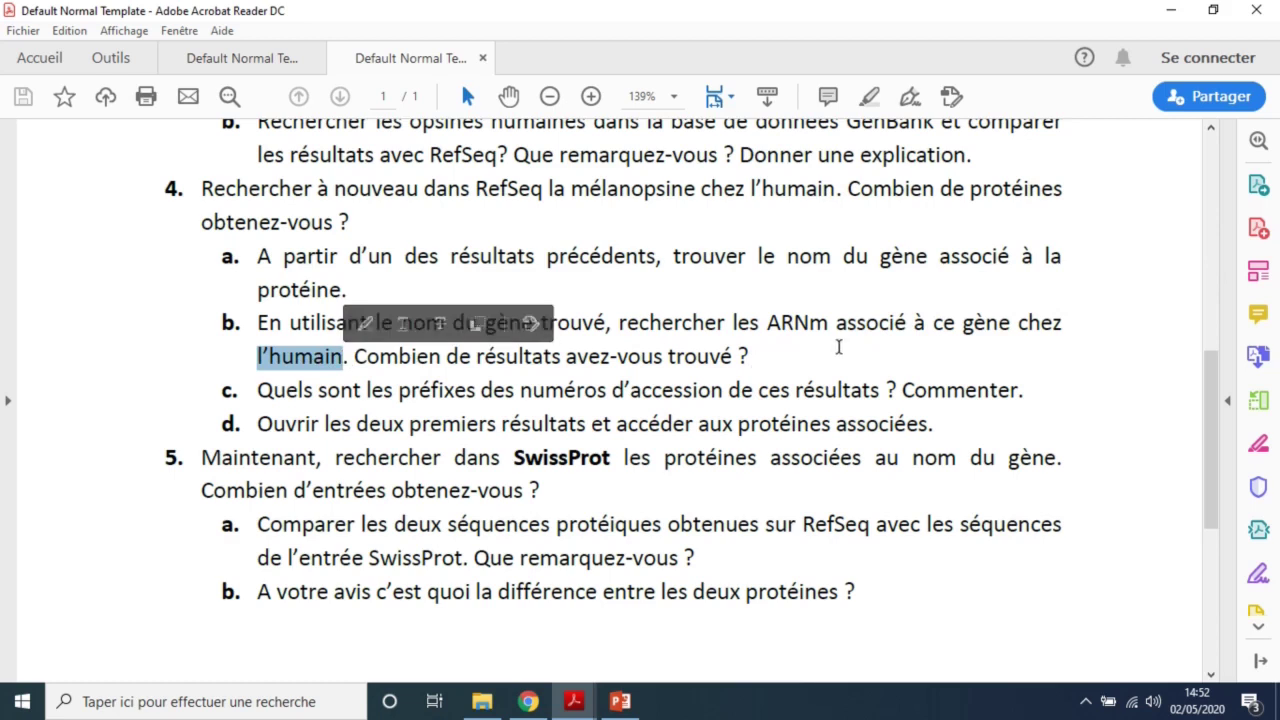
left_click(838, 346)
left_click_drag(446, 323, 604, 325)
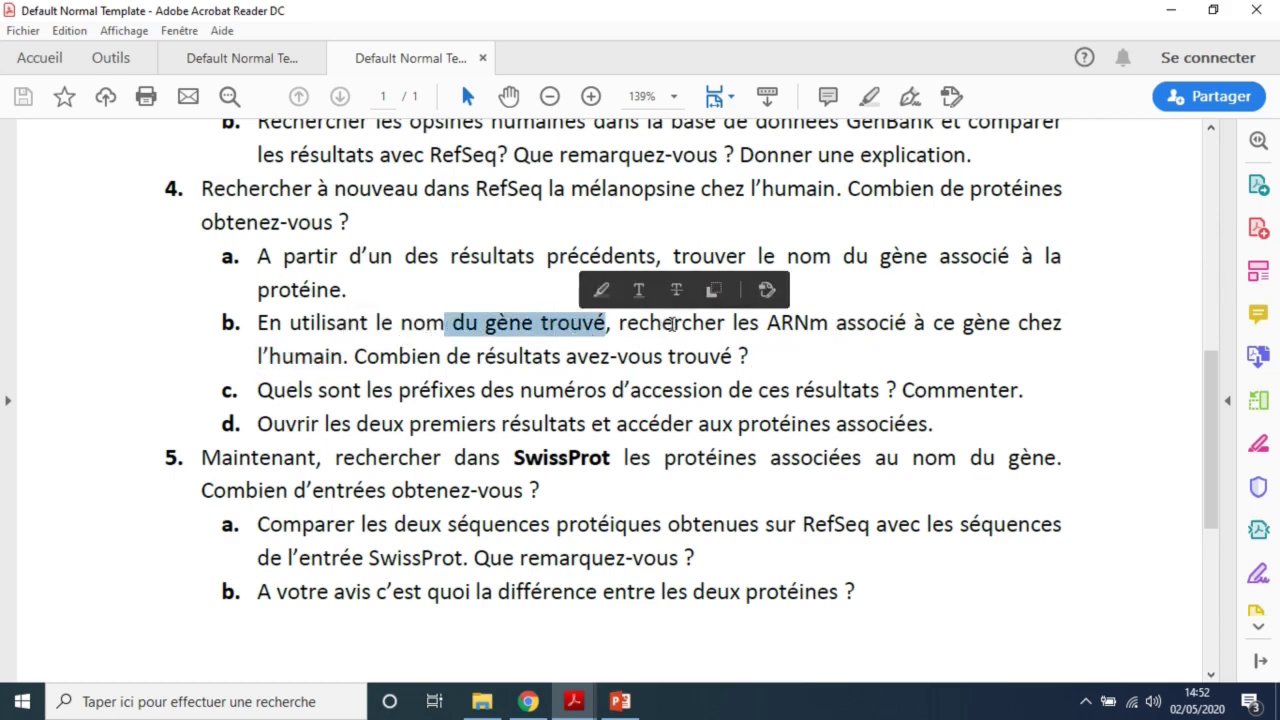
left_click(670, 324)
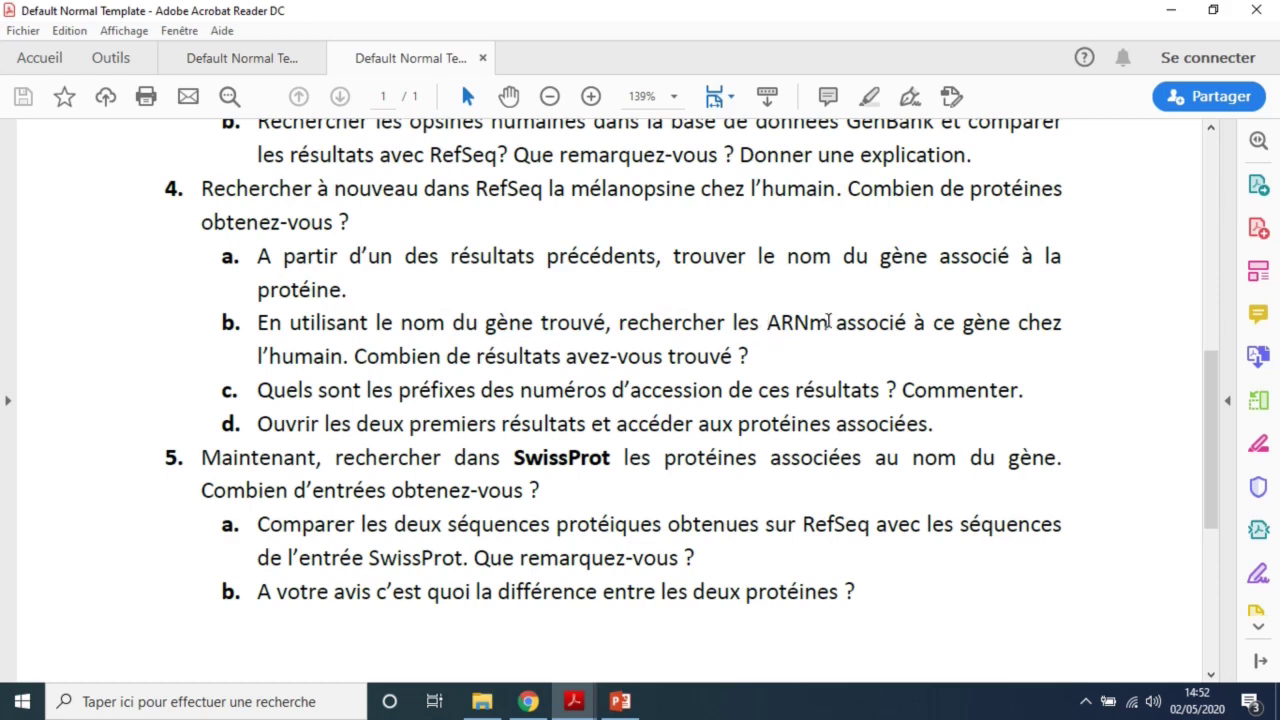
left_click_drag(836, 322, 896, 322)
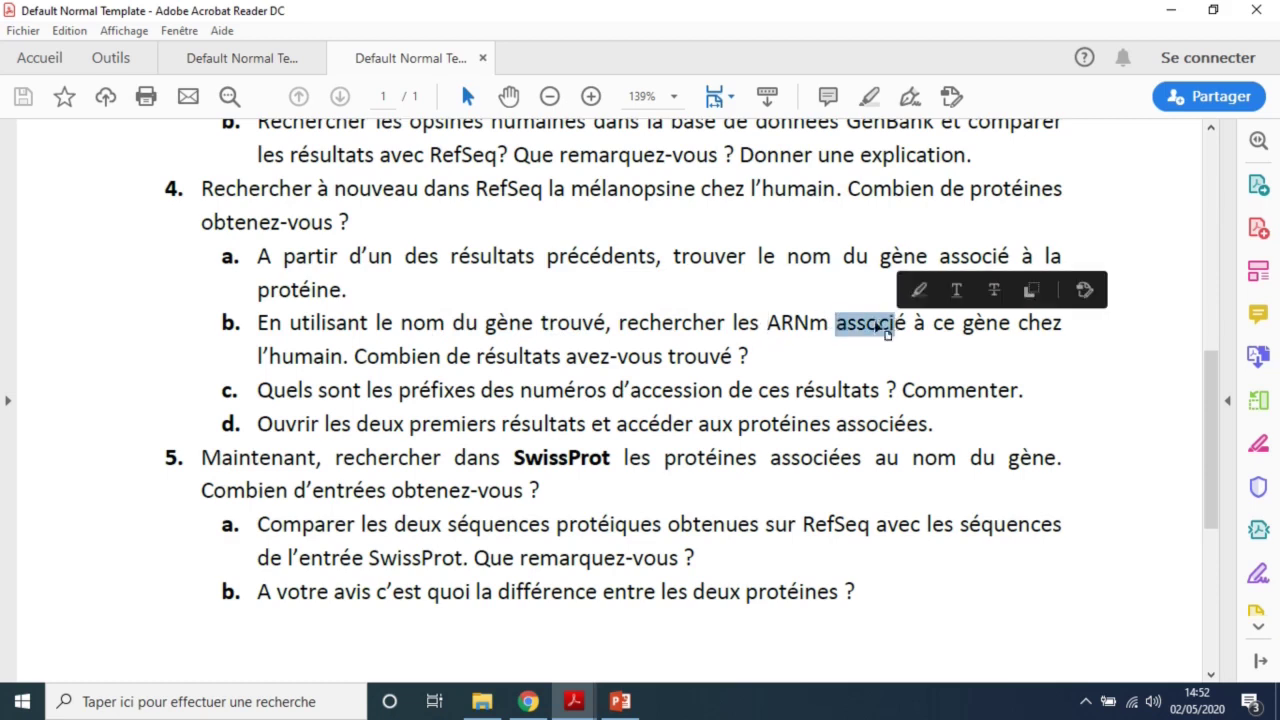
left_click(528, 703)
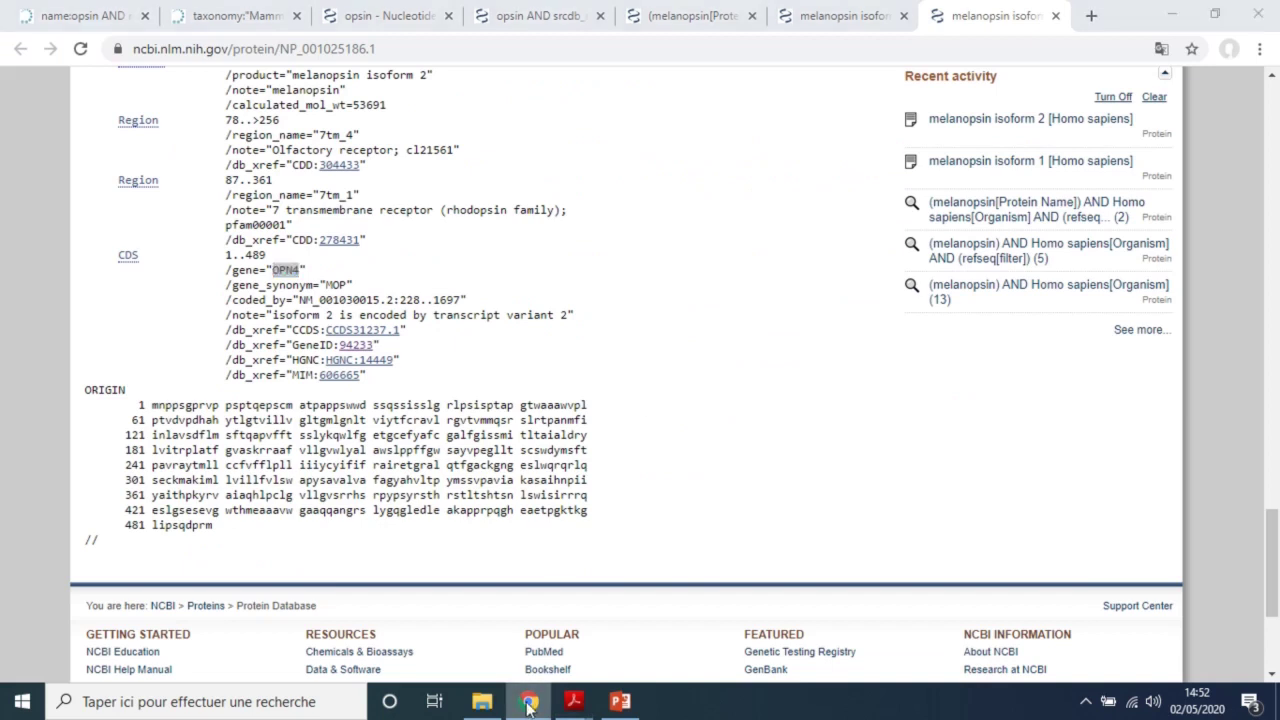
left_click(526, 703)
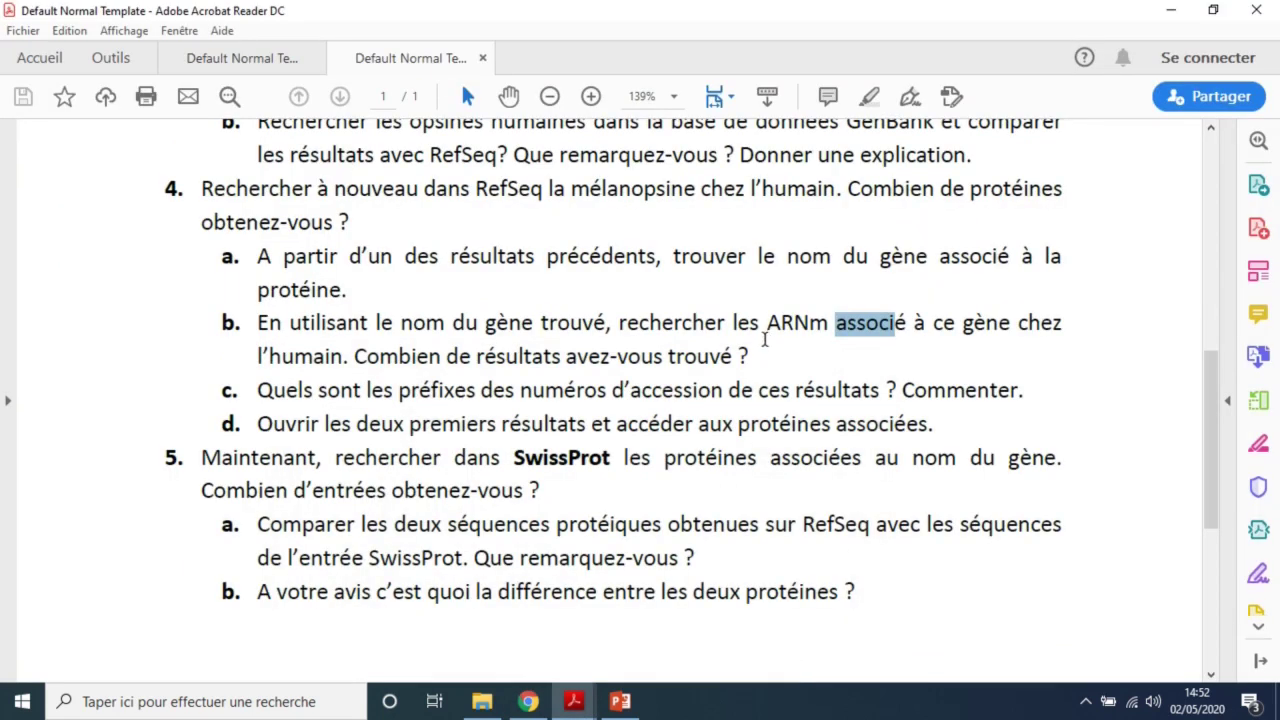
left_click_drag(766, 322, 831, 330)
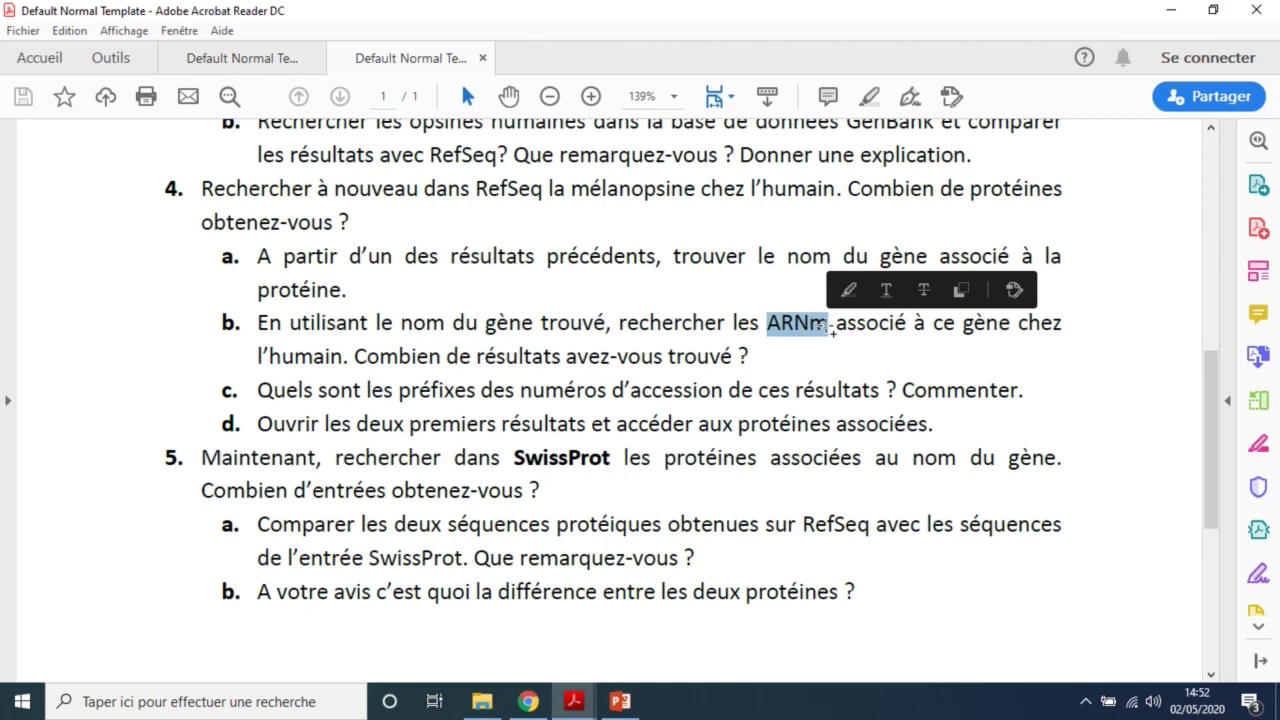
Switch back to Chrome and open the NCBI home page, ncbi.nlm.nih.gov, in a new browser tab
left_click(535, 702)
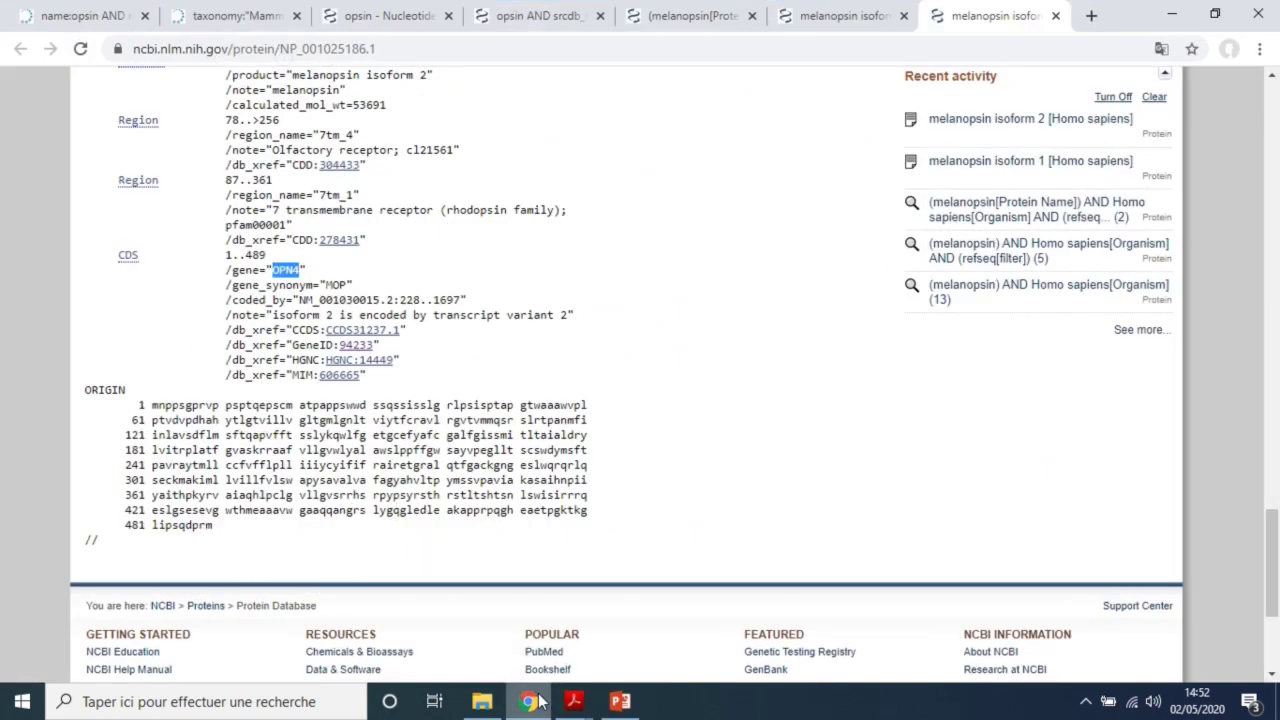
left_click(1091, 15)
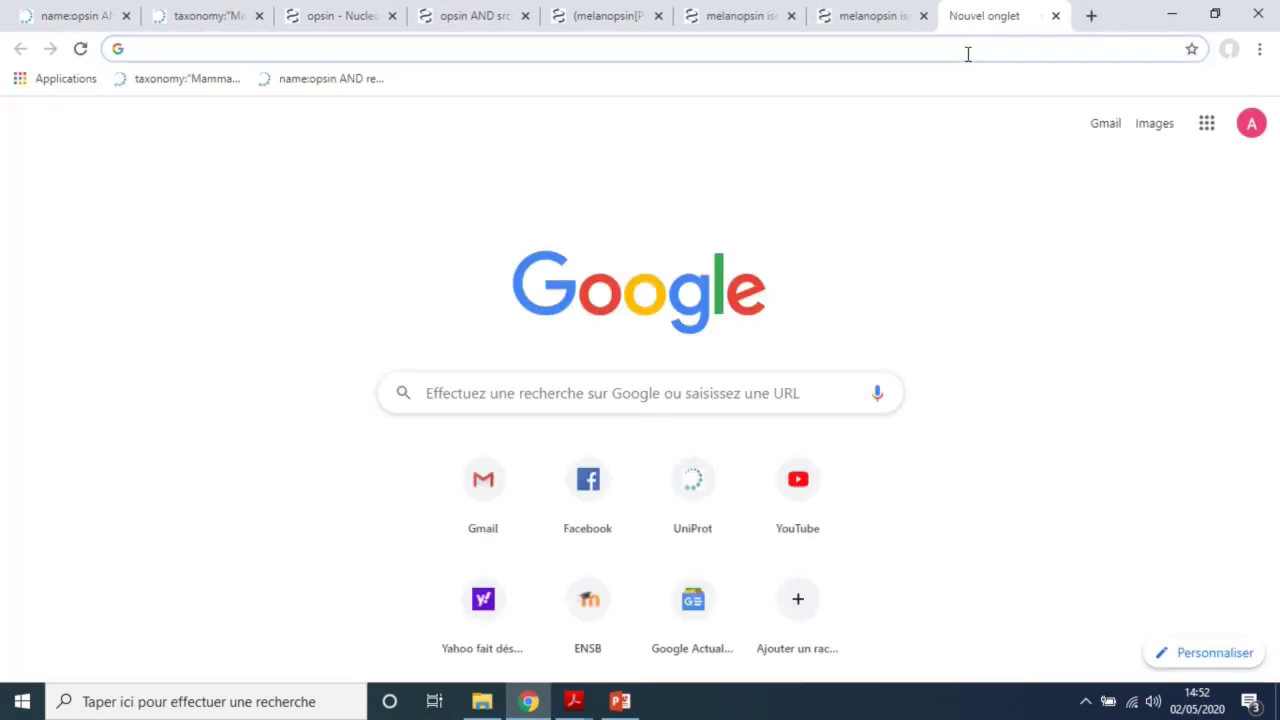
type("nci")
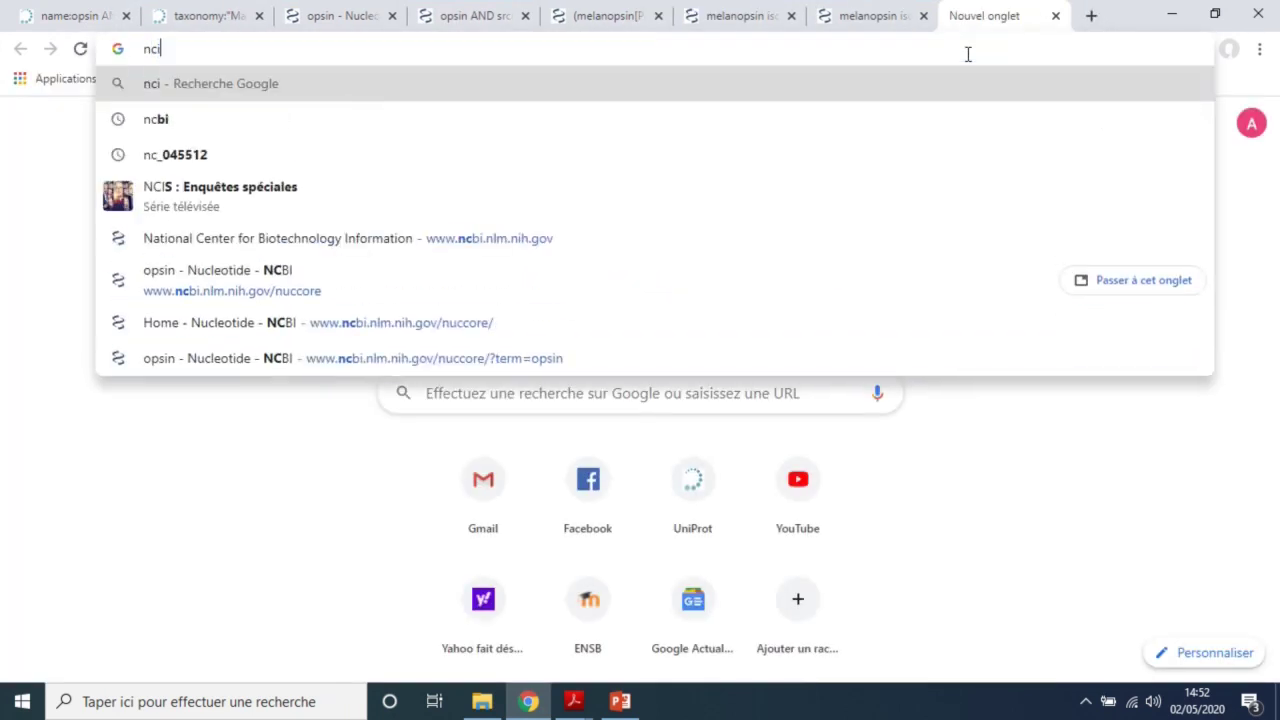
key("BackSpace")
type("bi.nlm.nih.gov")
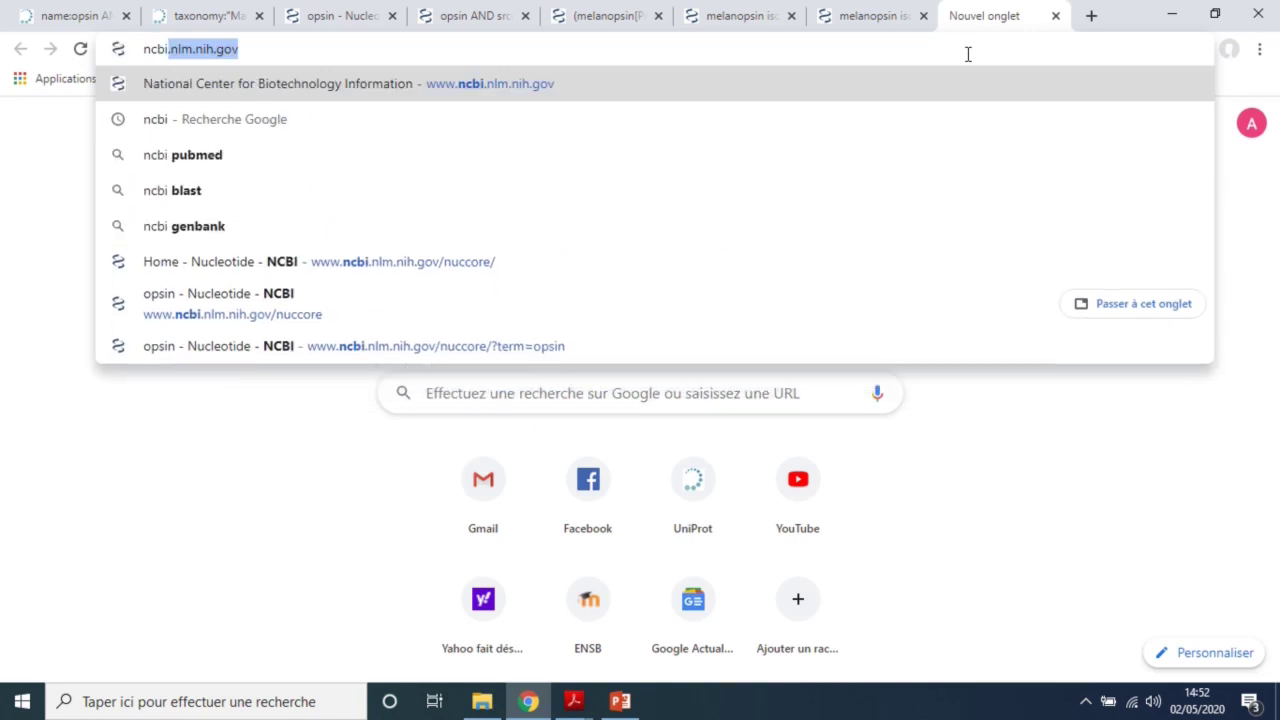
key("Return")
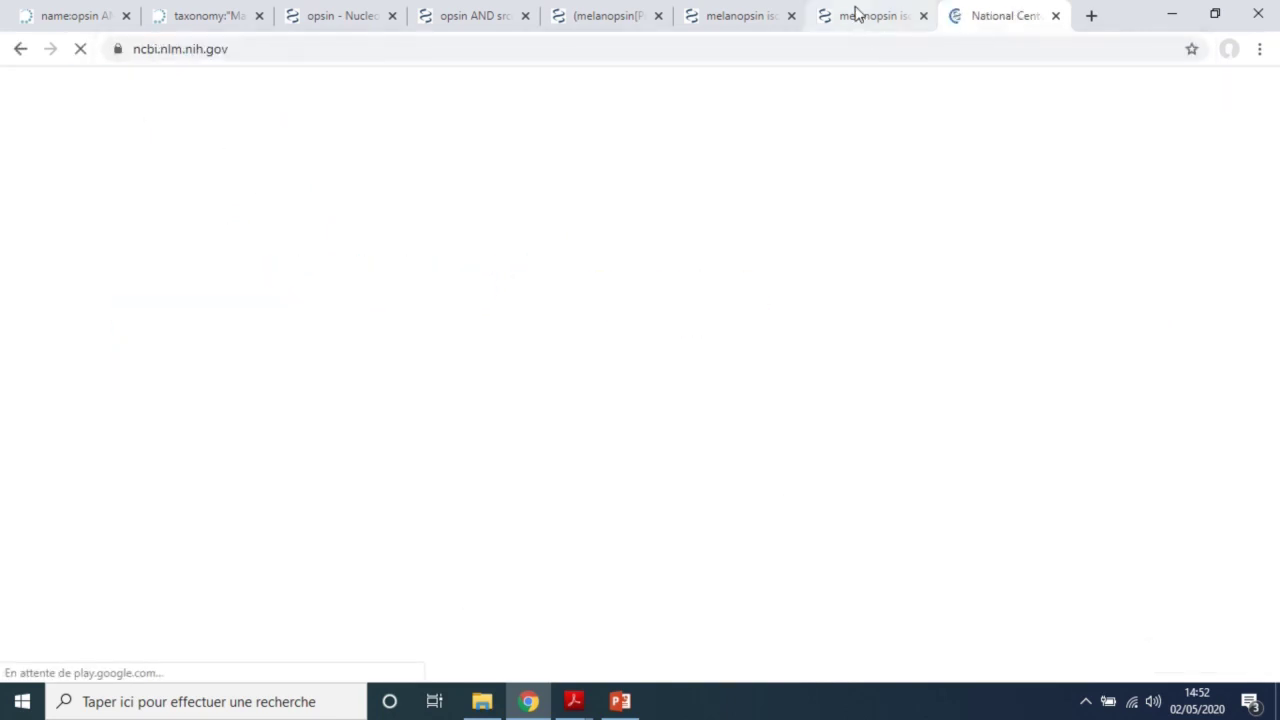
Review the melanopsin protein results and the isoform 1 record, and return to the NCBI home page
left_click(736, 12)
key("ctrl+Page_Up")
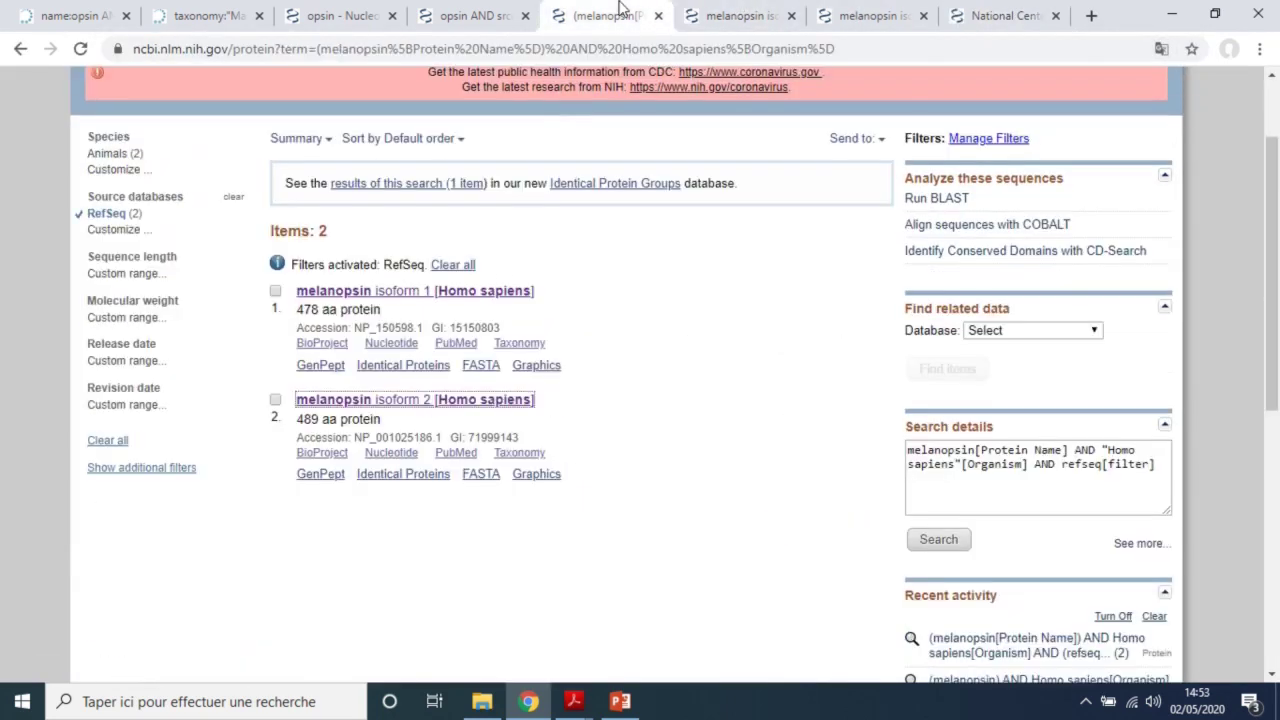
left_click(727, 12)
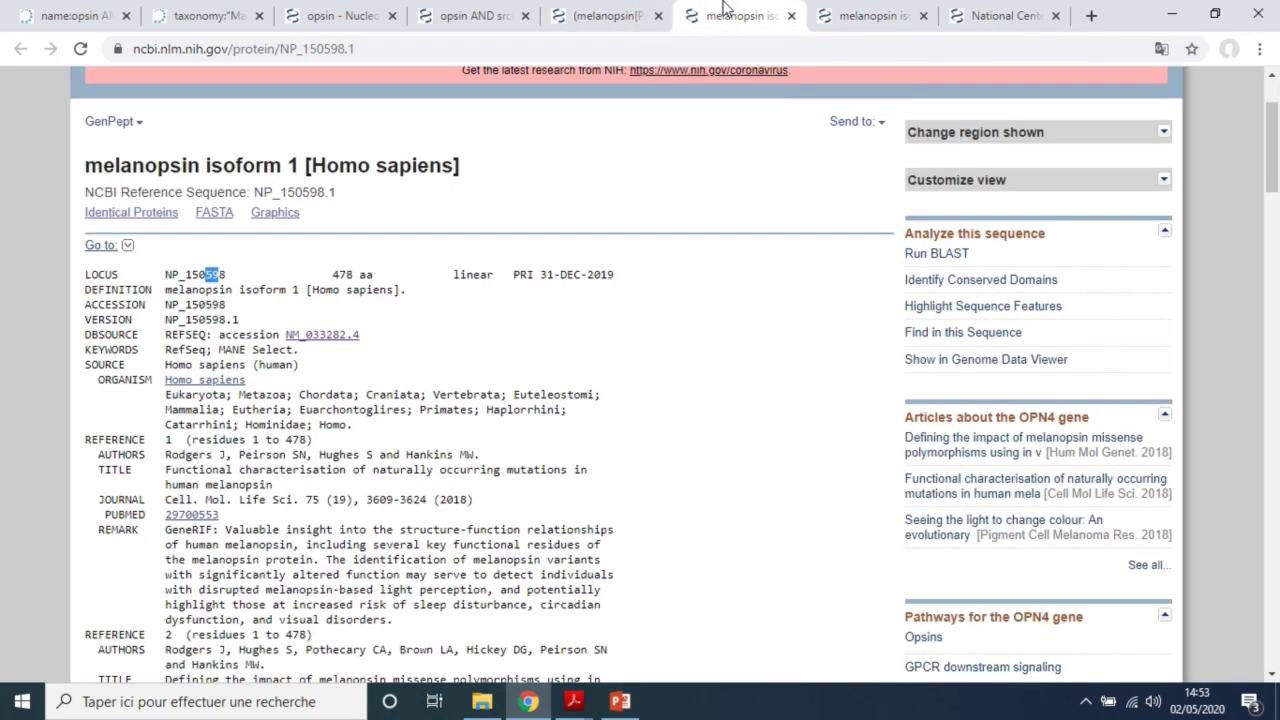
left_click(1004, 10)
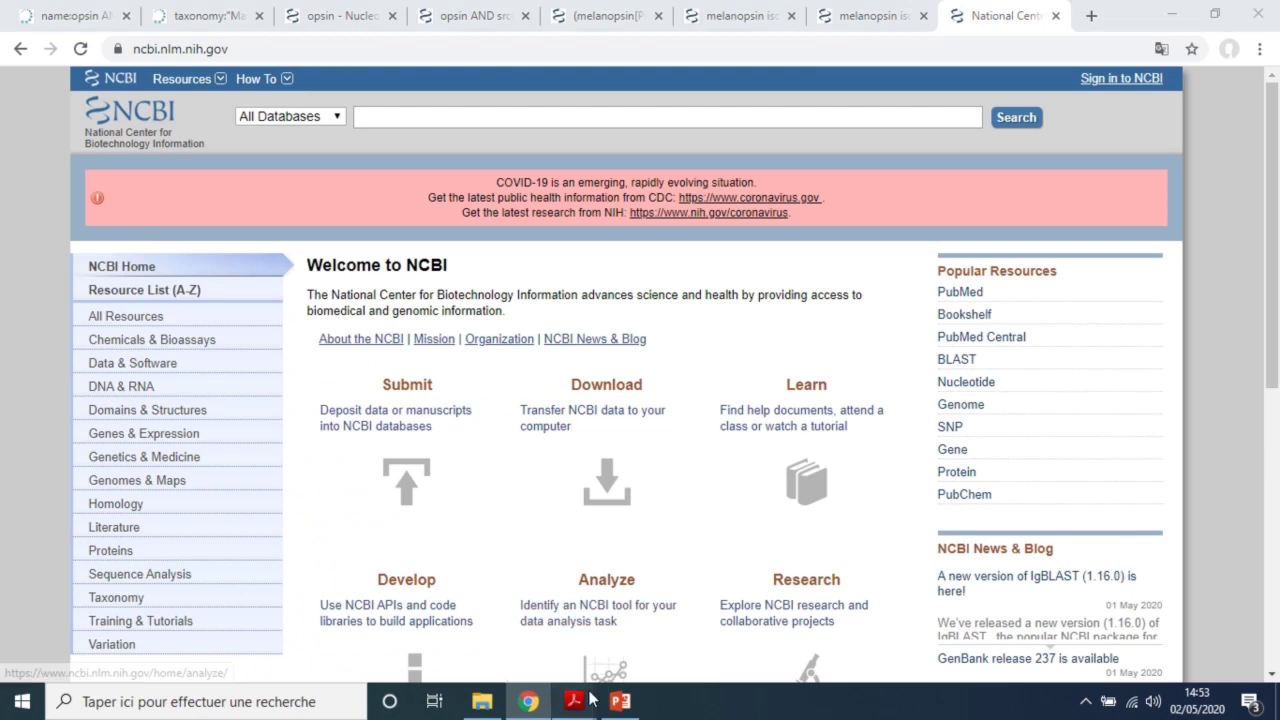
Recheck question 4b in the exercise PDF, and return to the gene name in the isoform 2 record in Chrome
mouse_move(573, 701)
left_click(645, 640)
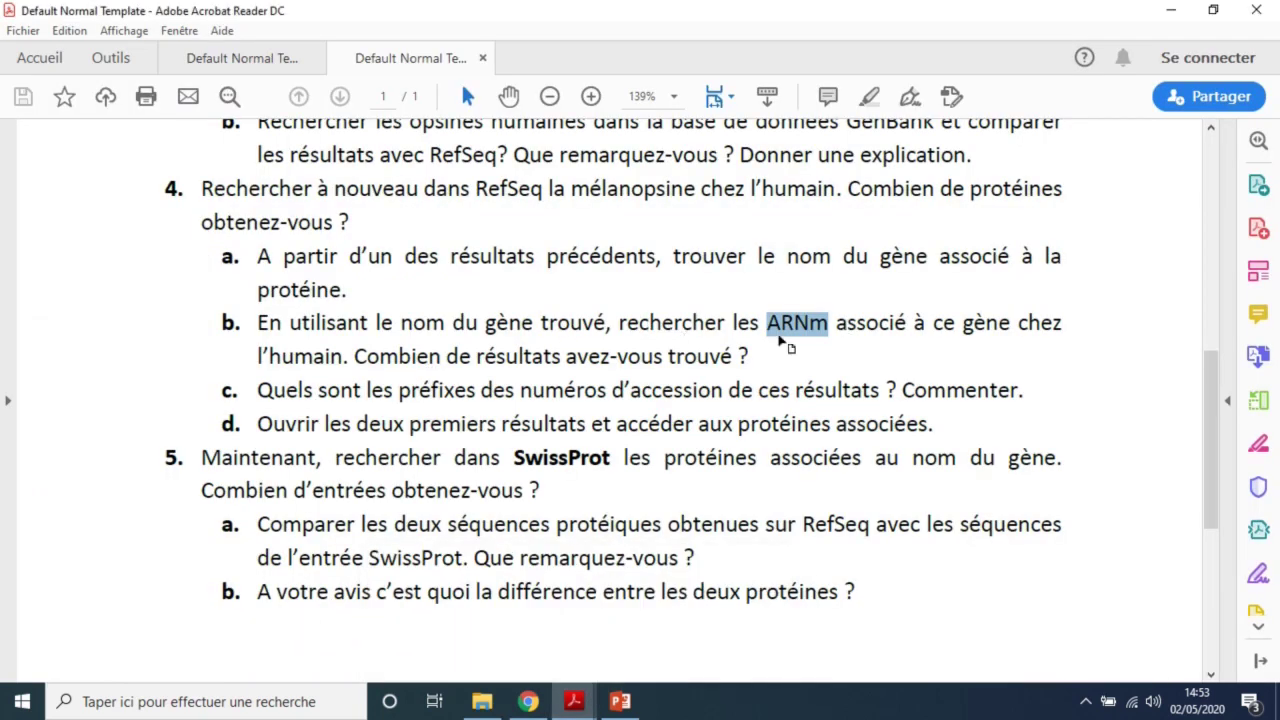
left_click(1169, 12)
left_click(873, 14)
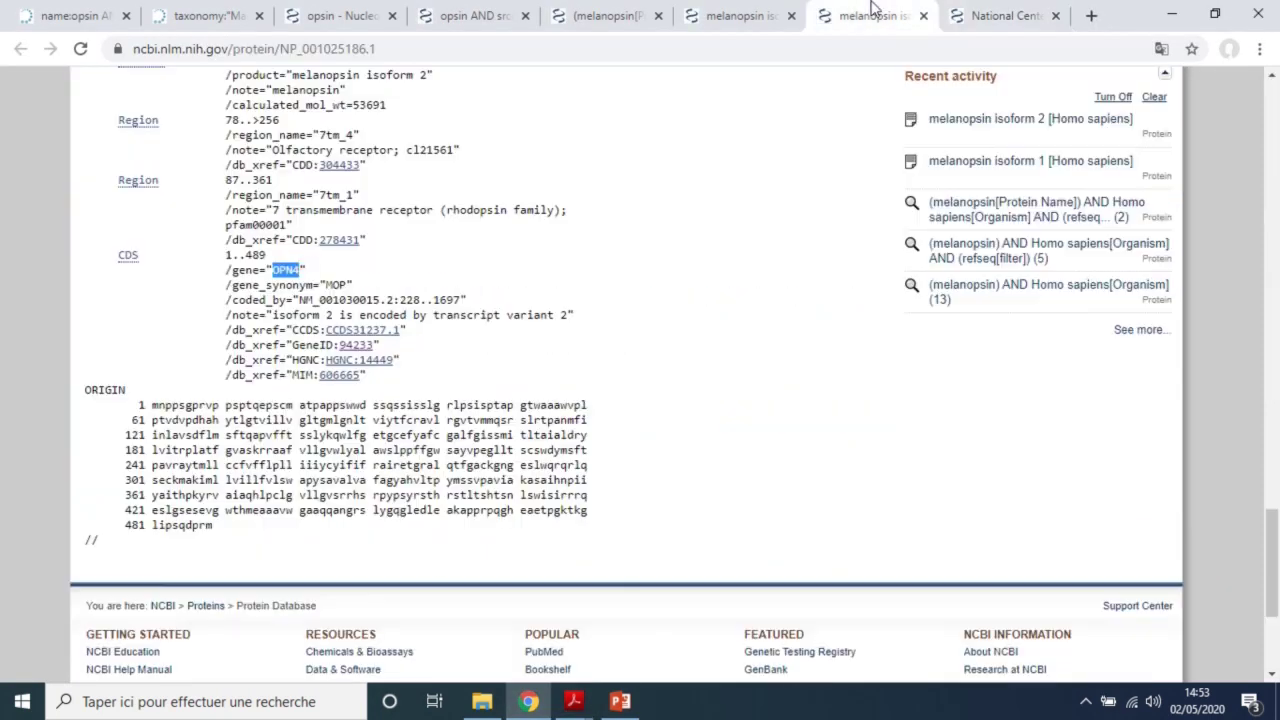
Recheck the melanopsin protein results and go to the CDS feature near the end of the isoform 1 record
left_click(730, 12)
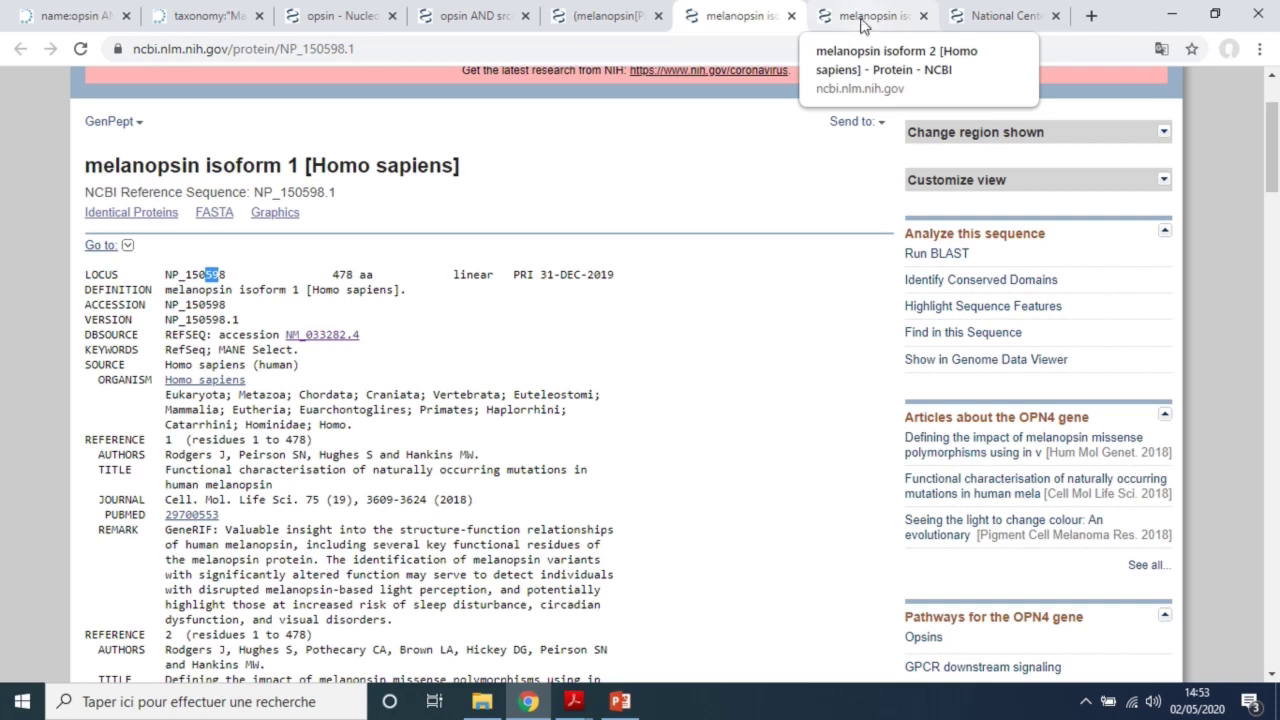
left_click(603, 12)
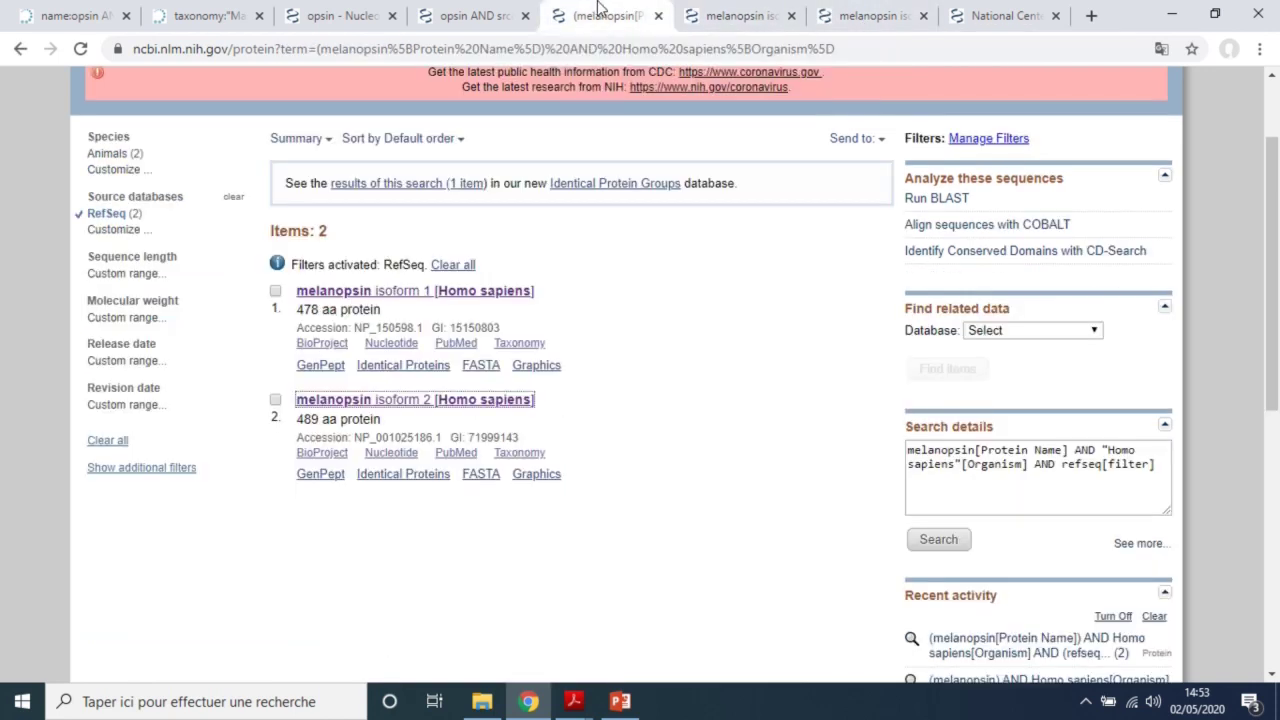
left_click(765, 15)
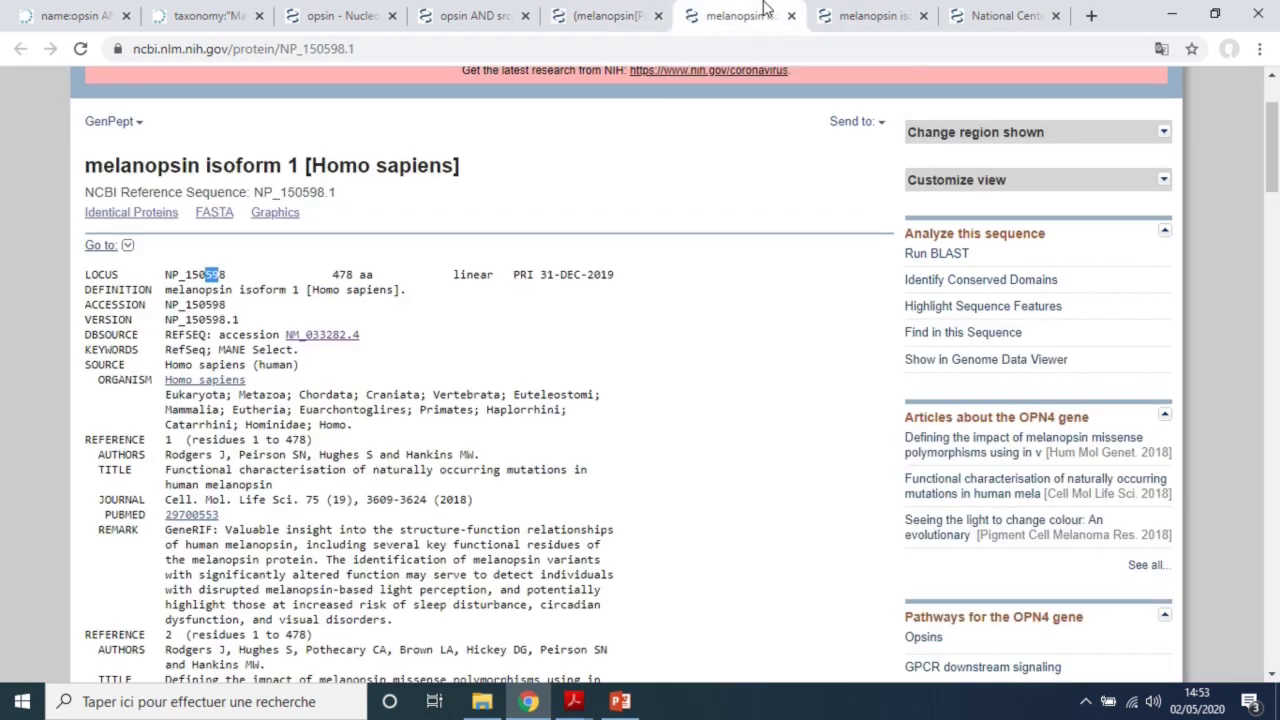
left_click_drag(1276, 160, 1277, 490)
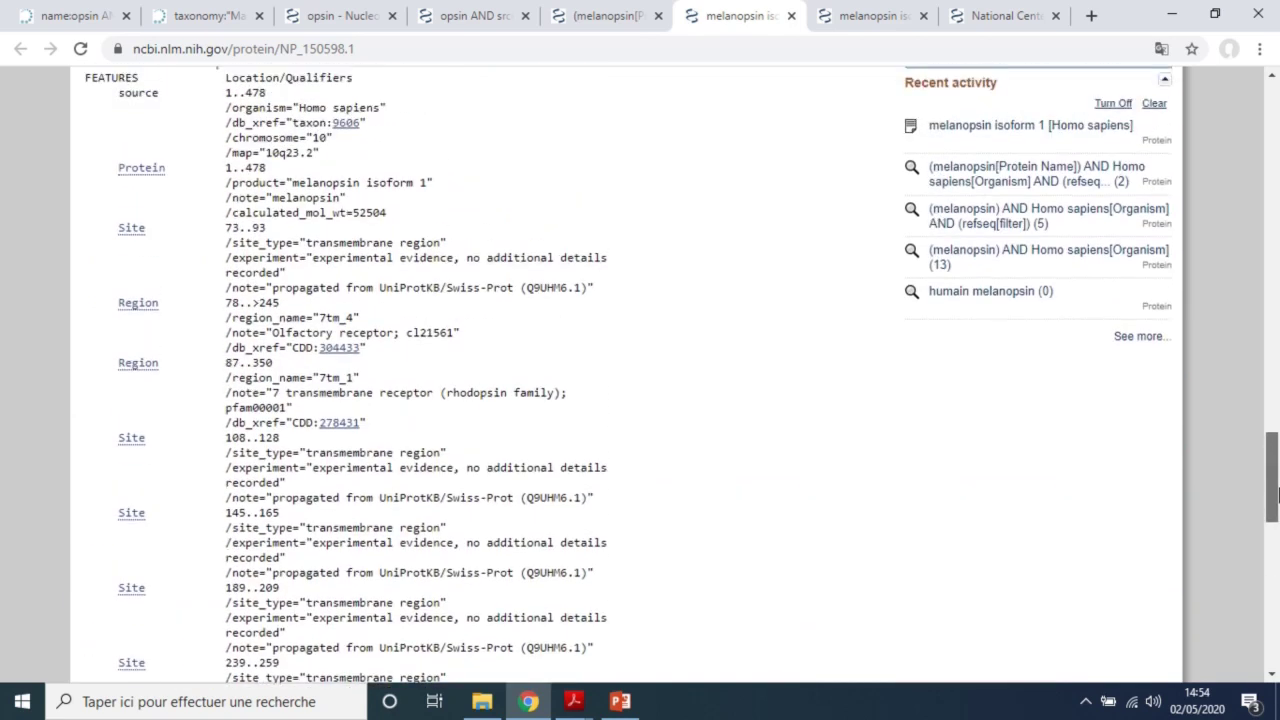
left_click_drag(1277, 490, 1277, 597)
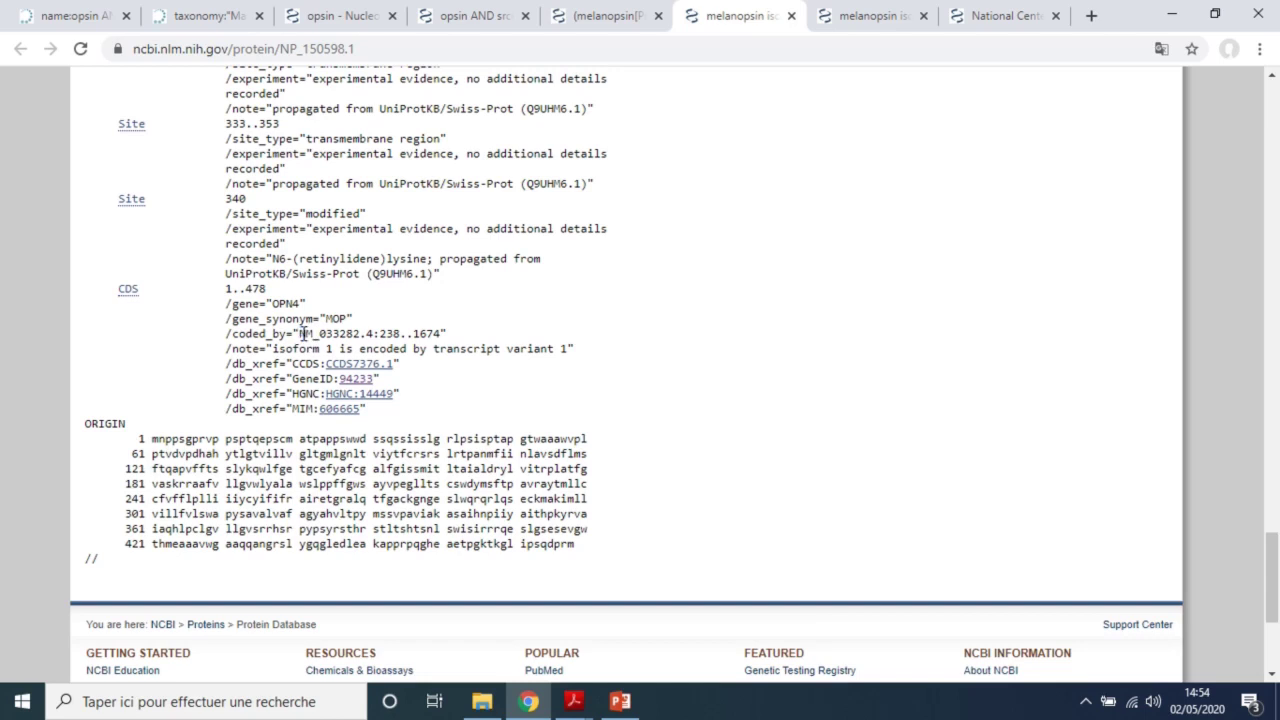
Examine the gene name and the coded_by mRNA reference in the CDS feature of the isoform 1 record
left_click_drag(300, 333, 441, 336)
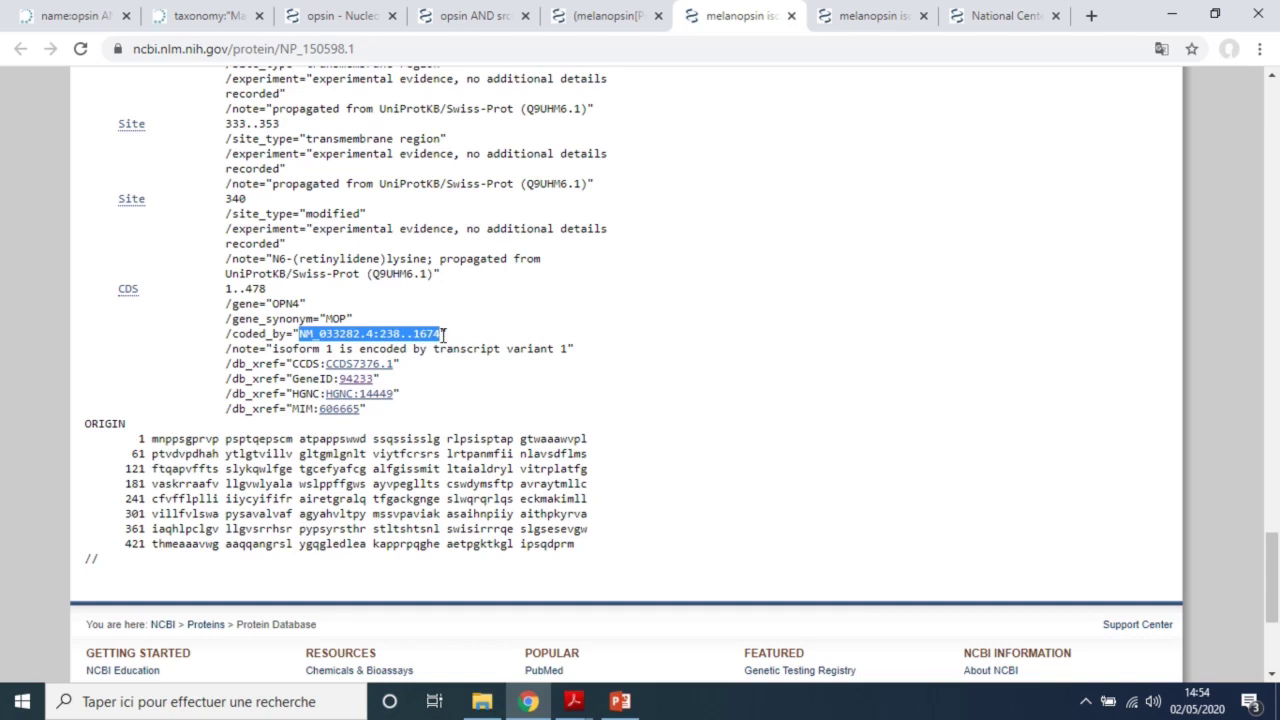
left_click(316, 320)
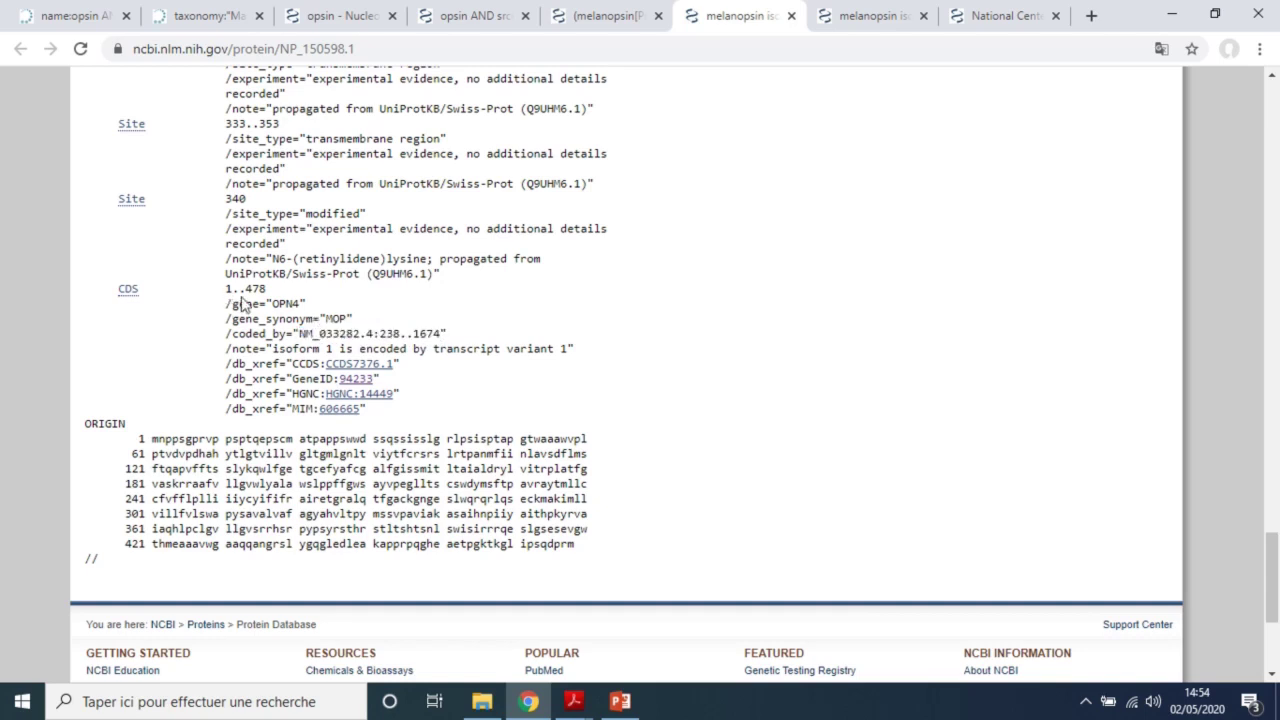
left_click_drag(270, 303, 442, 336)
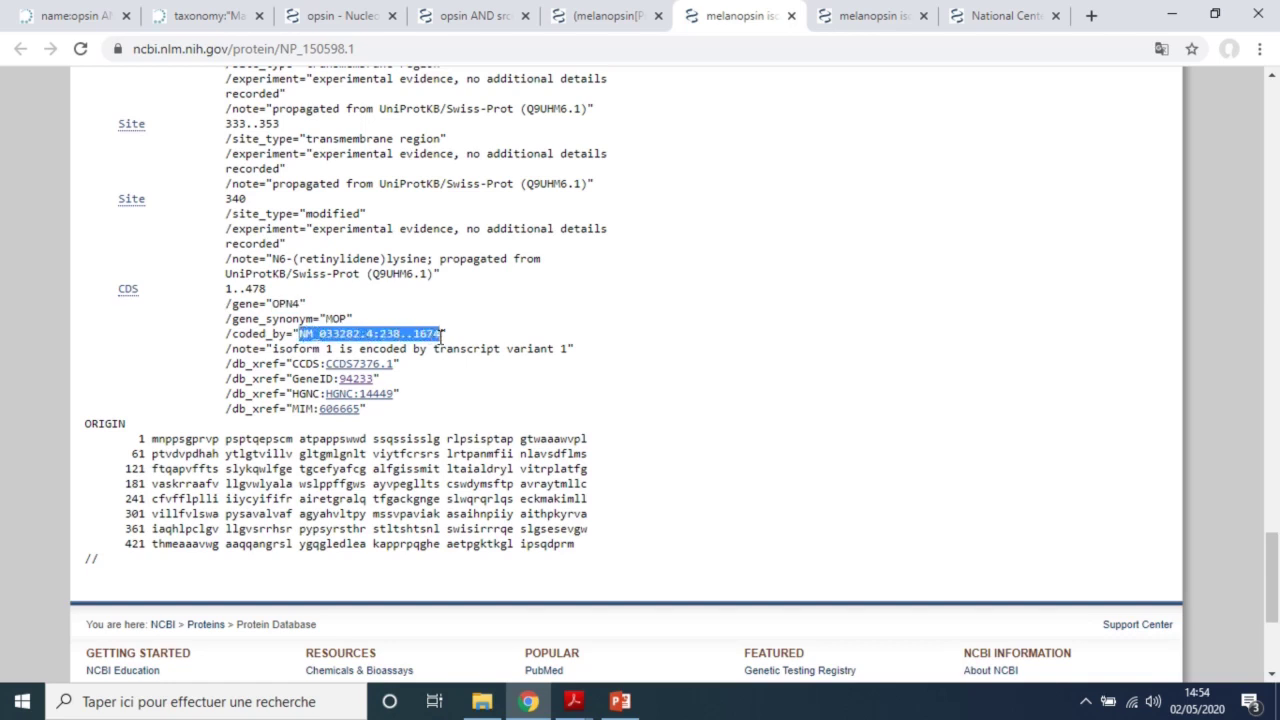
left_click(315, 342)
left_click_drag(300, 334, 322, 337)
left_click(321, 335)
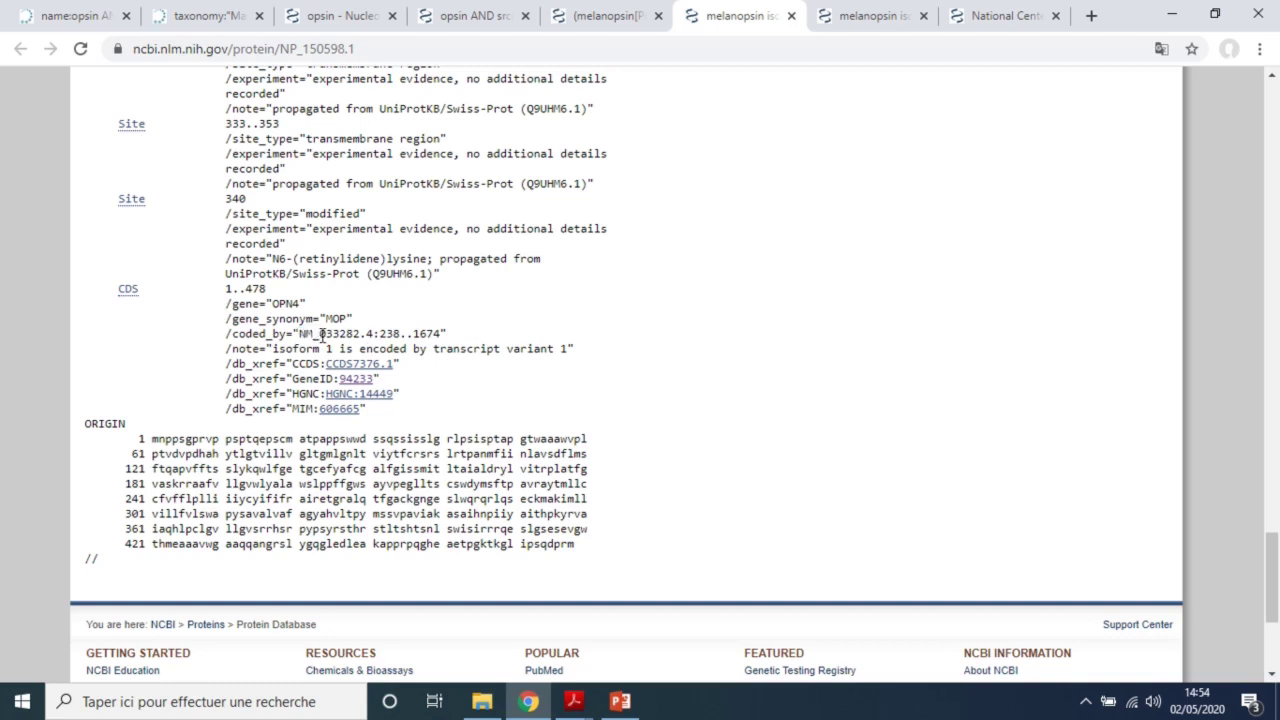
left_click_drag(300, 334, 440, 334)
Compare the coded_by mRNA reference in the isoform 2 record with the one for isoform 1
left_click(884, 25)
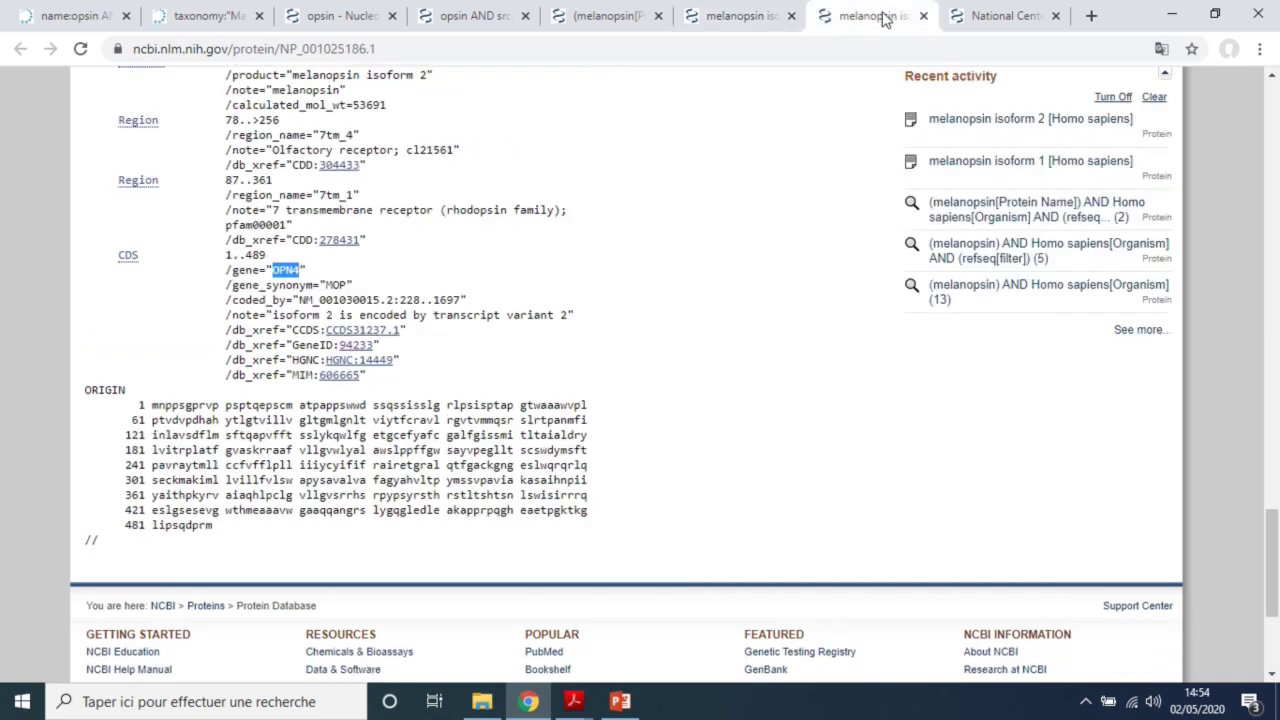
left_click(402, 282)
left_click_drag(300, 299, 466, 297)
left_click(768, 14)
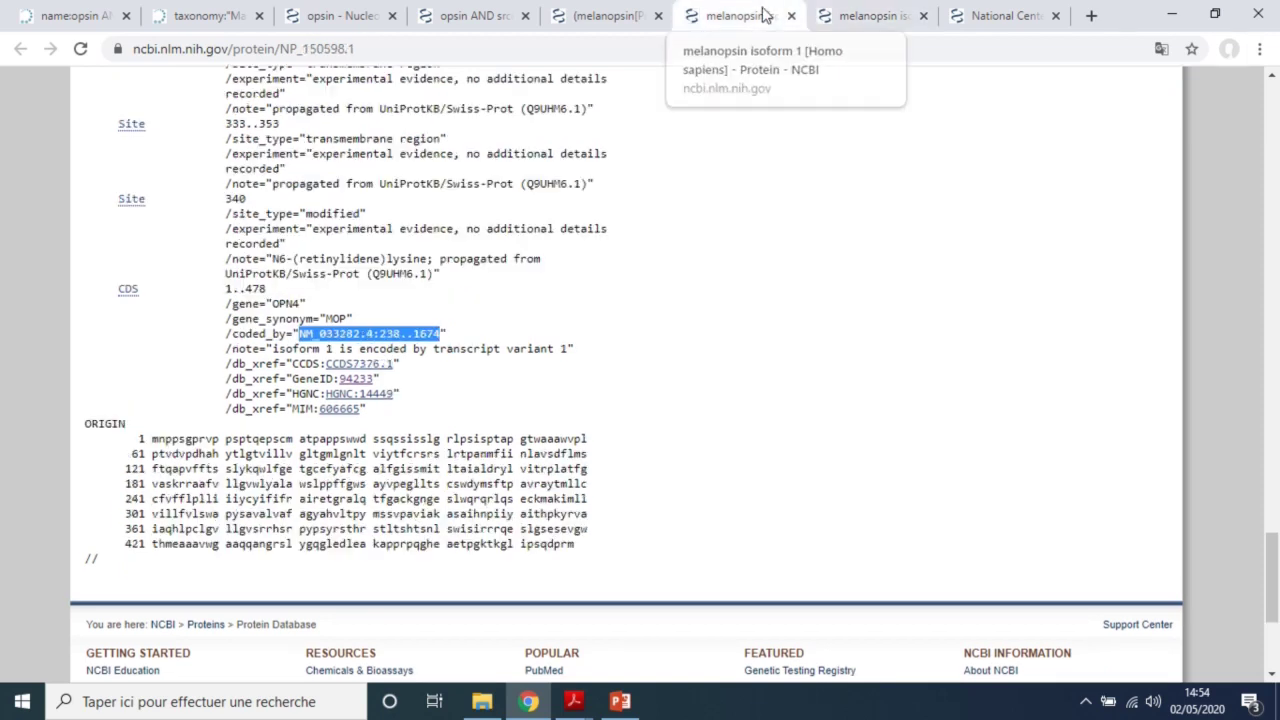
left_click(840, 14)
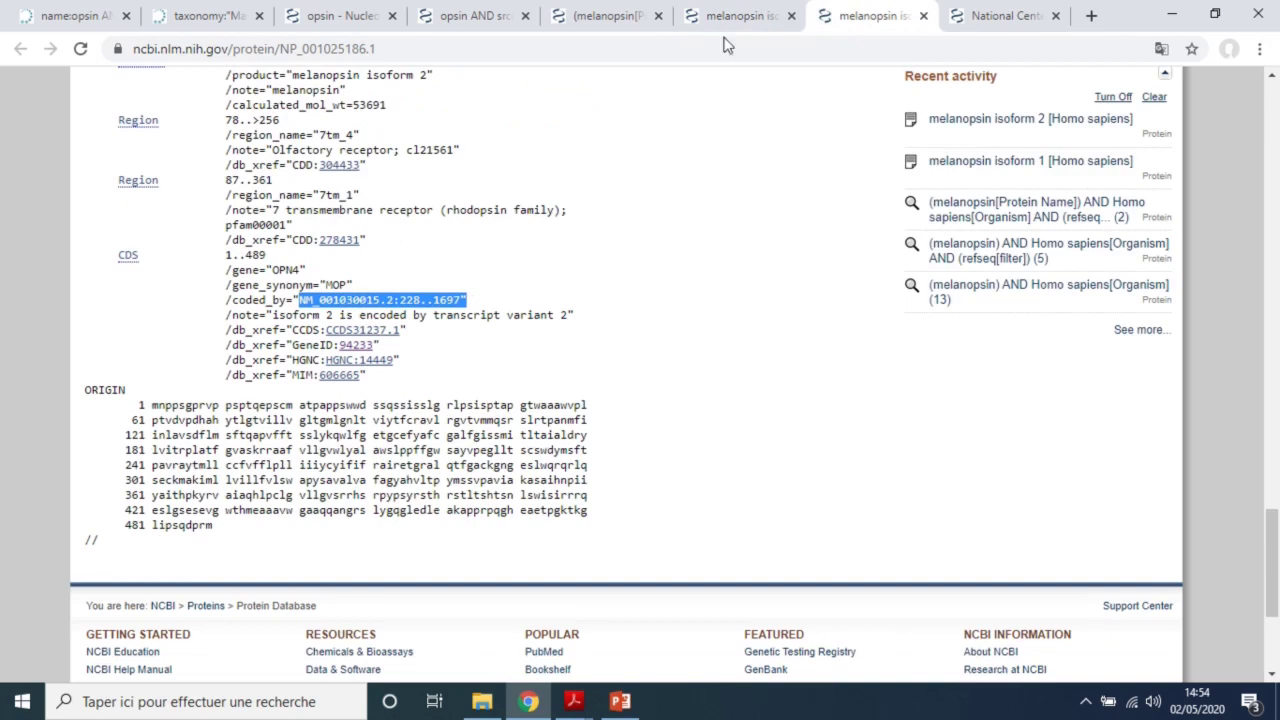
Return to the isoform 1 record and highlight its coding mRNA accession and its gene name in the CDS feature
left_click(970, 10)
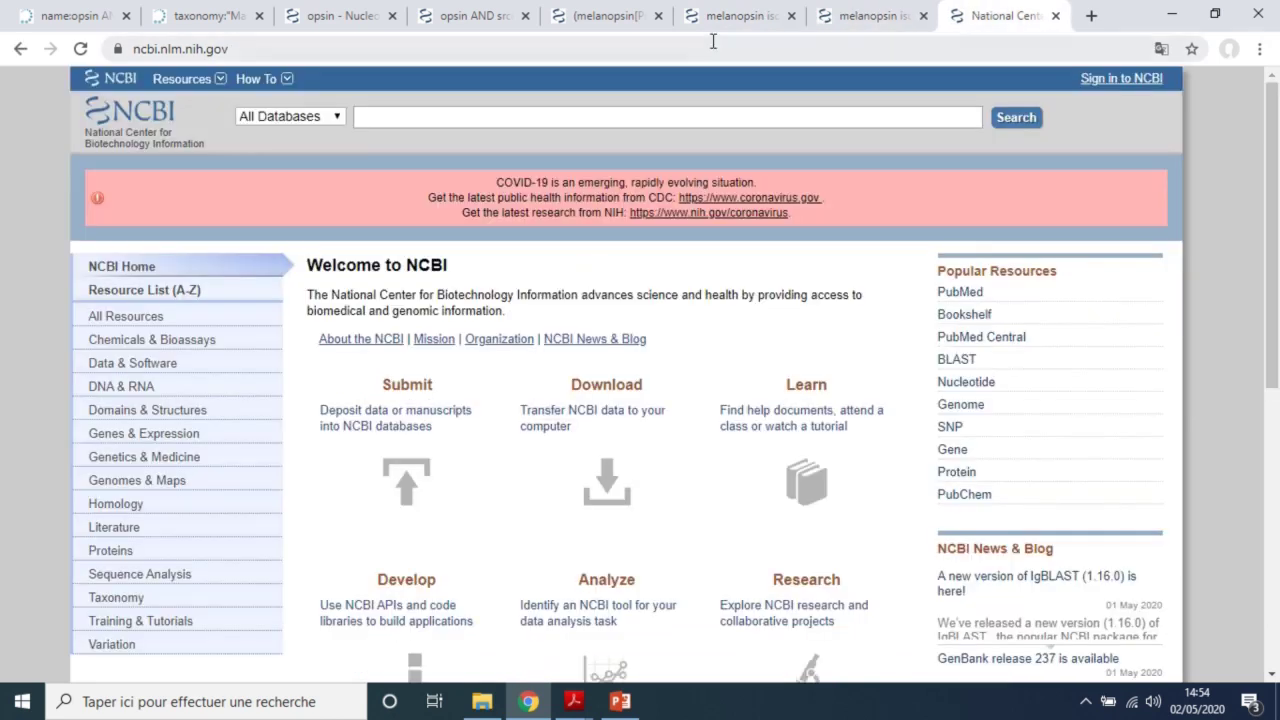
left_click(855, 12)
left_click(737, 10)
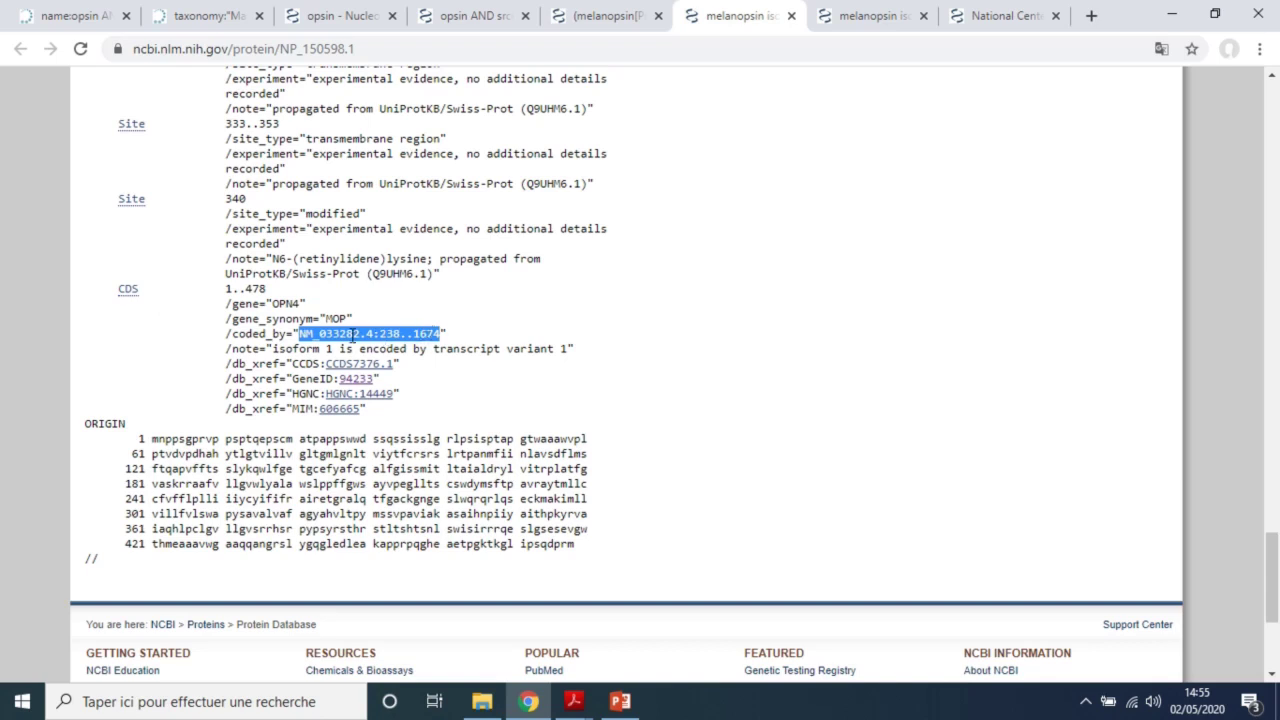
left_click(367, 335)
left_click_drag(373, 336, 301, 337)
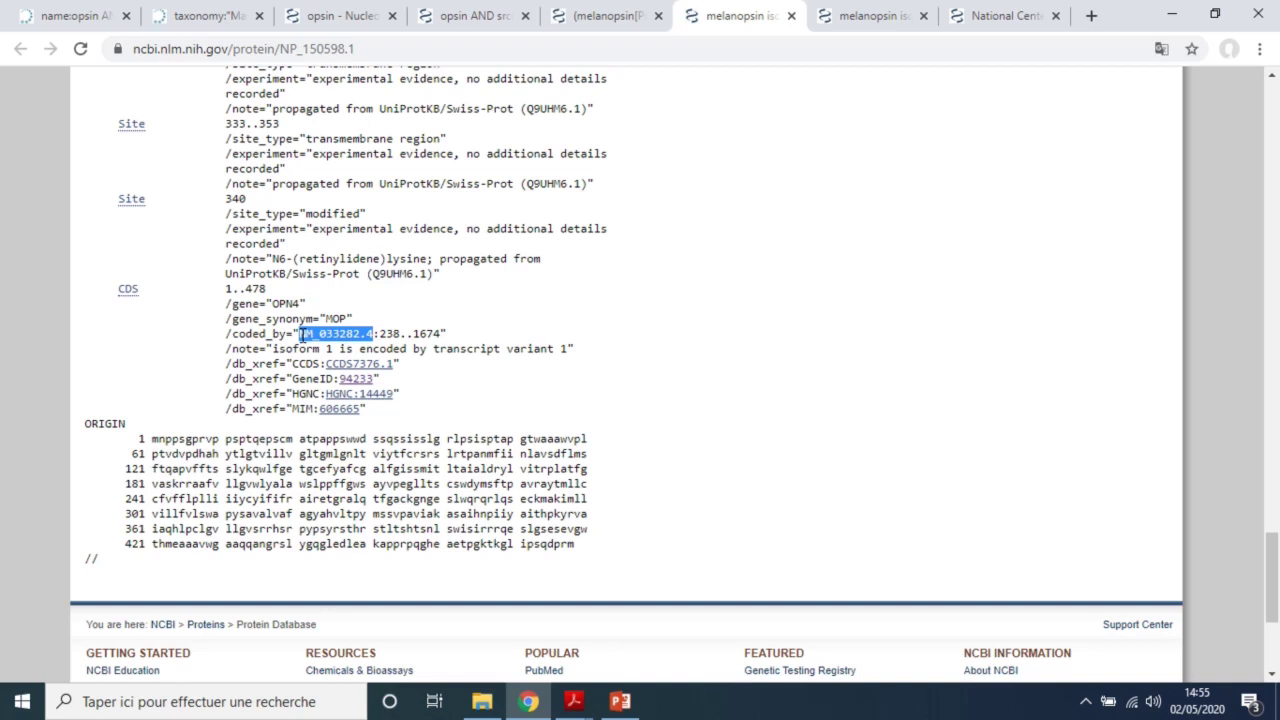
left_click_drag(266, 304, 306, 304)
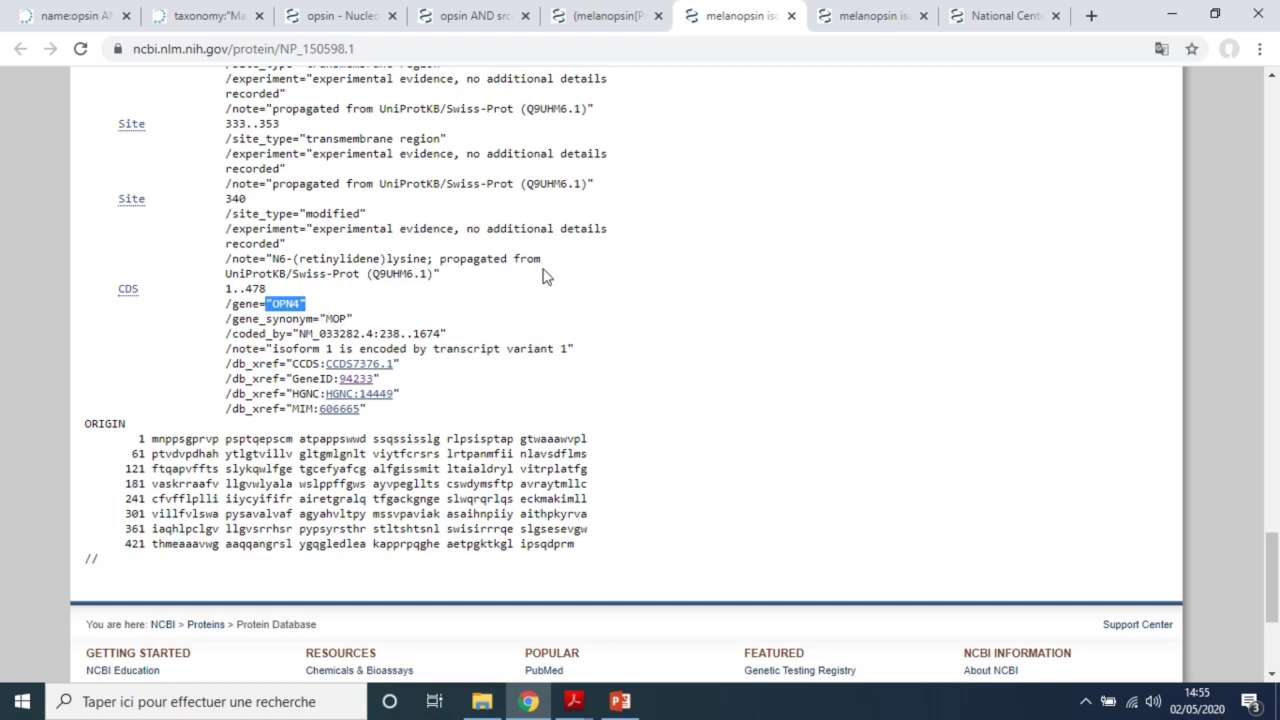
From the NCBI home page, select the Nucleotide database and open it with an empty search
left_click(975, 10)
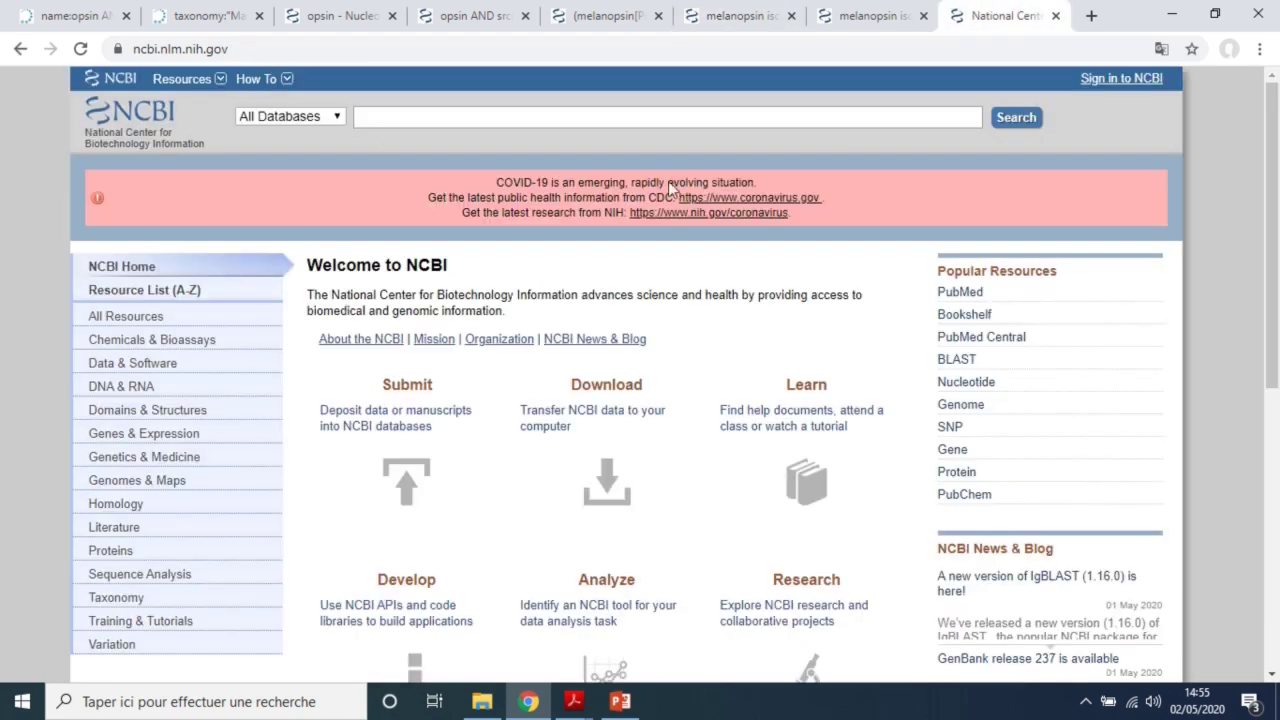
left_click(340, 124)
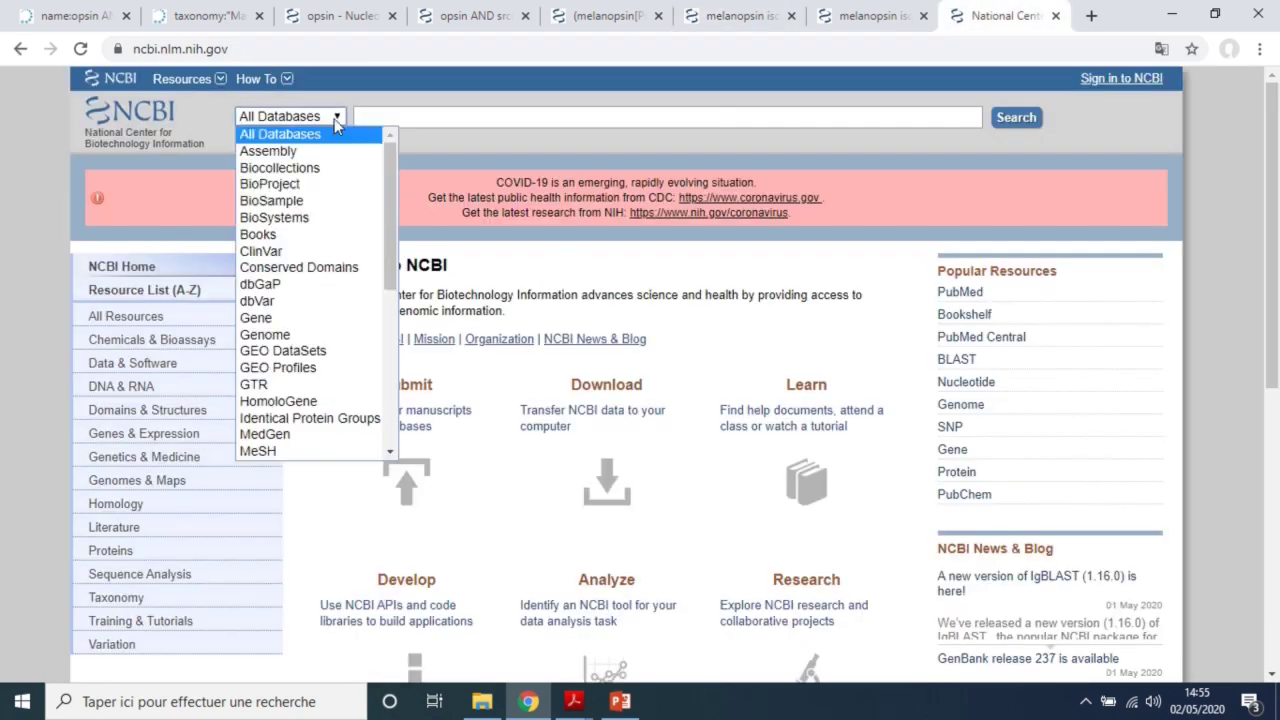
mouse_move(390, 214)
left_mouse_down()
mouse_move(393, 298)
mouse_move(396, 236)
left_mouse_up()
scroll(393, 298, "down", 2)
left_click_drag(396, 238, 396, 240)
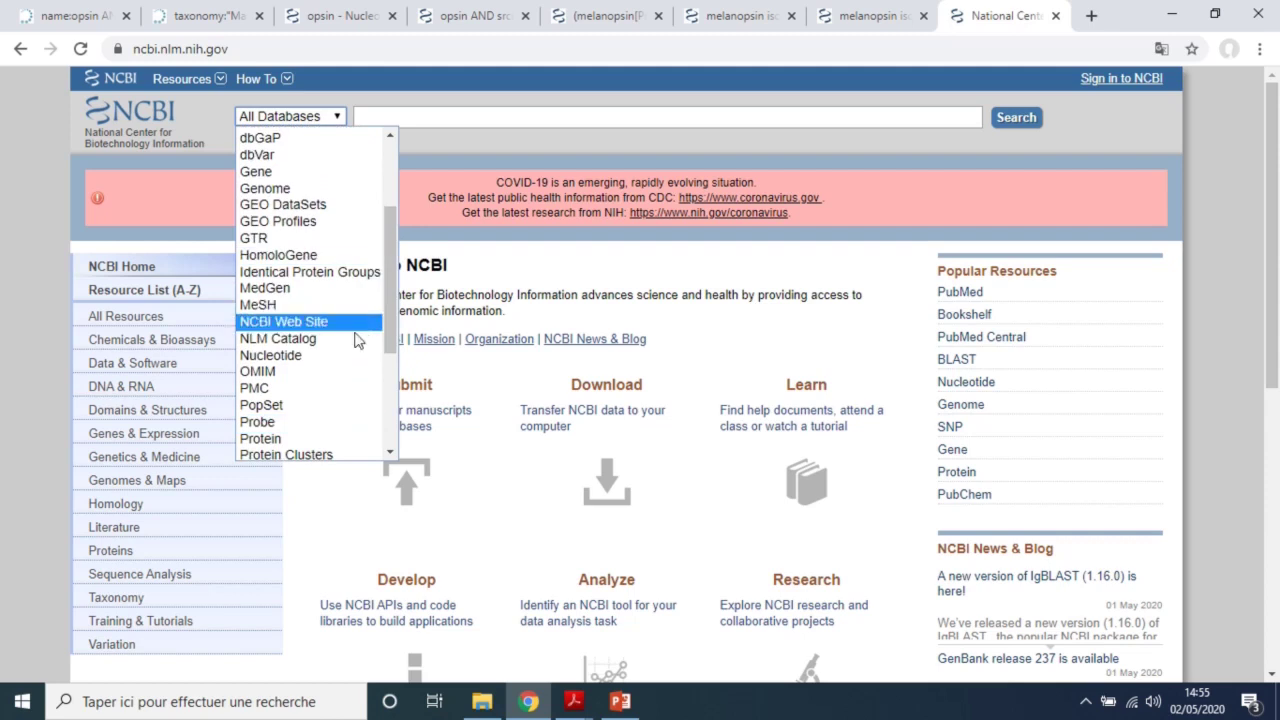
left_click(352, 364)
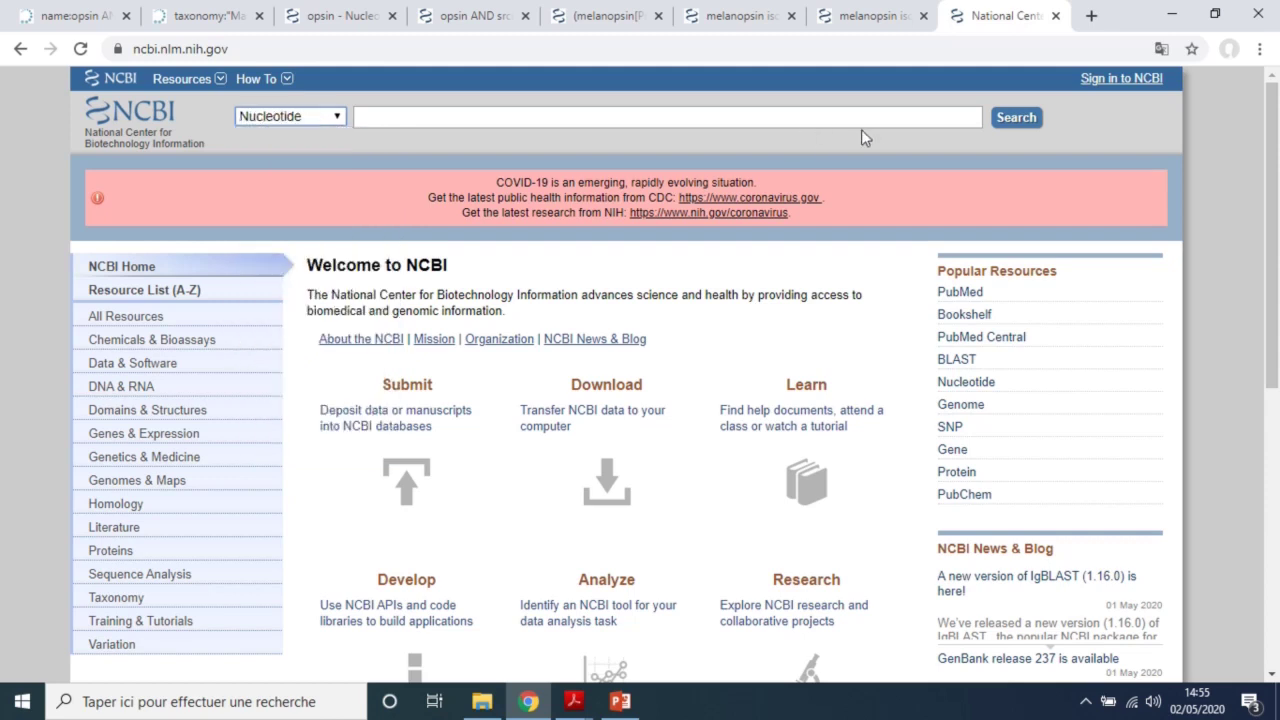
left_click(883, 117)
left_click(1005, 125)
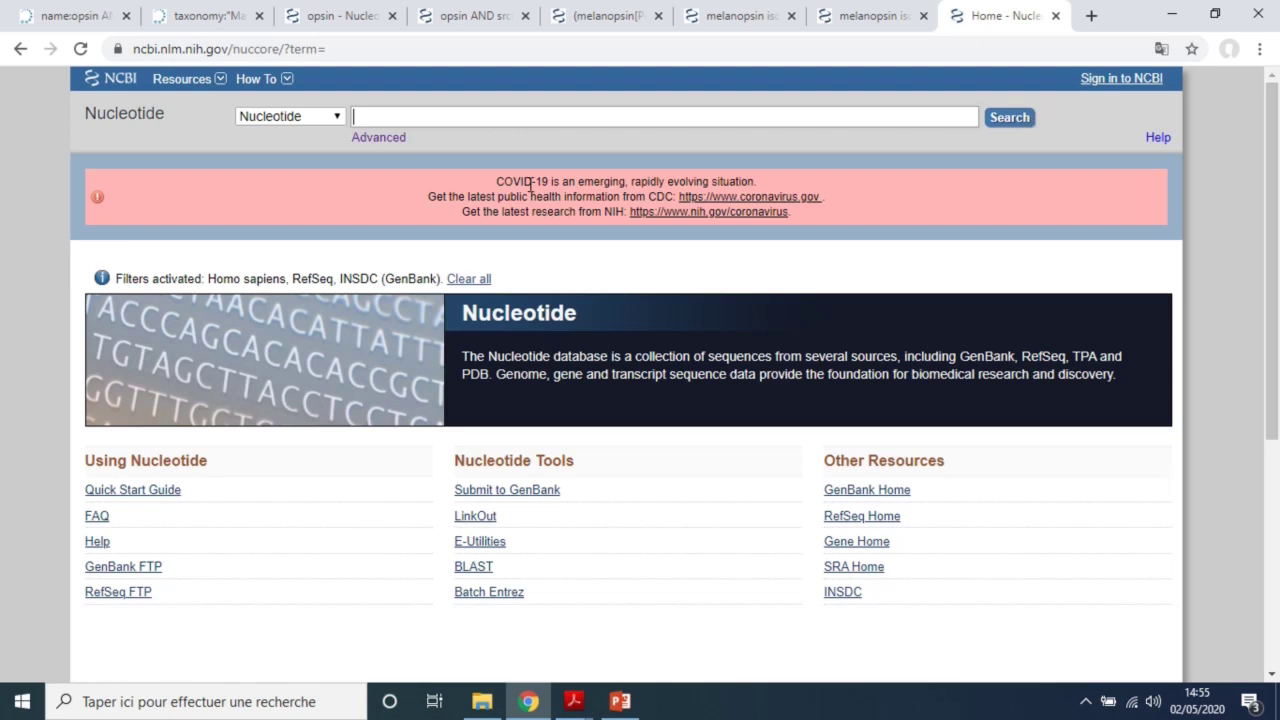
Open the Nucleotide Advanced Search Builder and set the first criterion to Gene Name OPN4
left_click(384, 139)
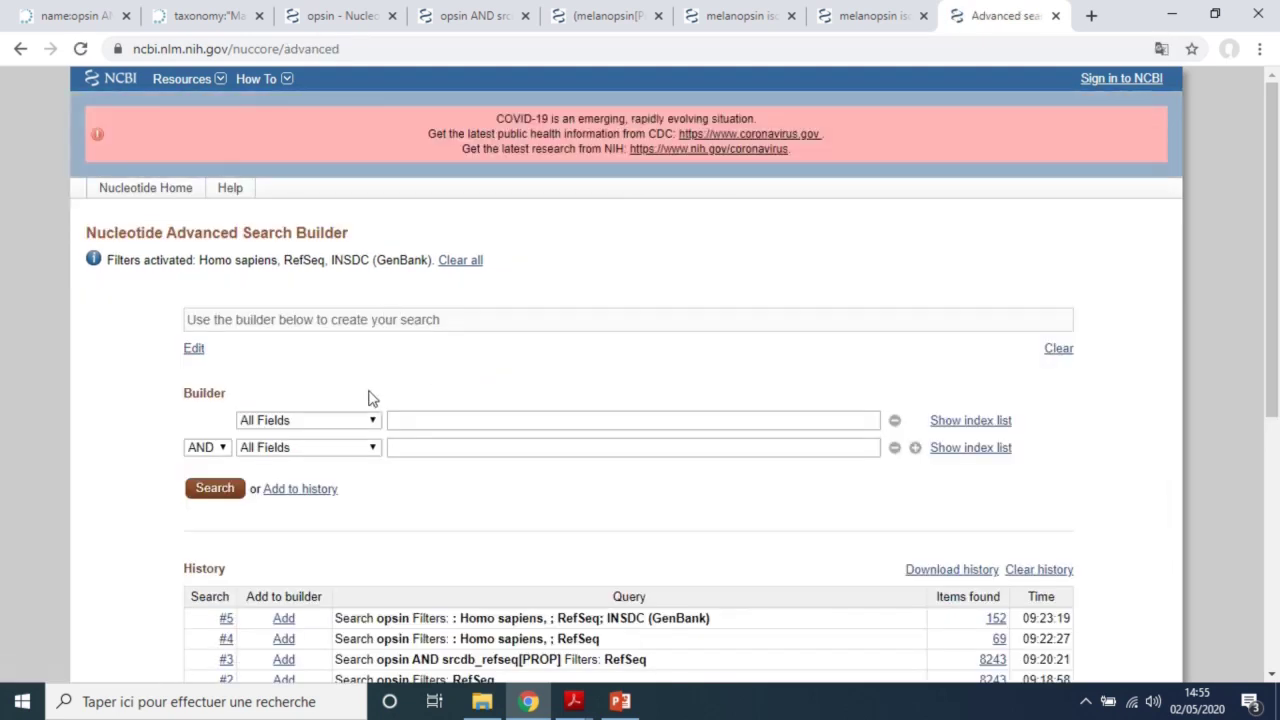
left_click(367, 424)
left_click_drag(373, 257, 372, 372)
scroll(340, 280, "up", 2)
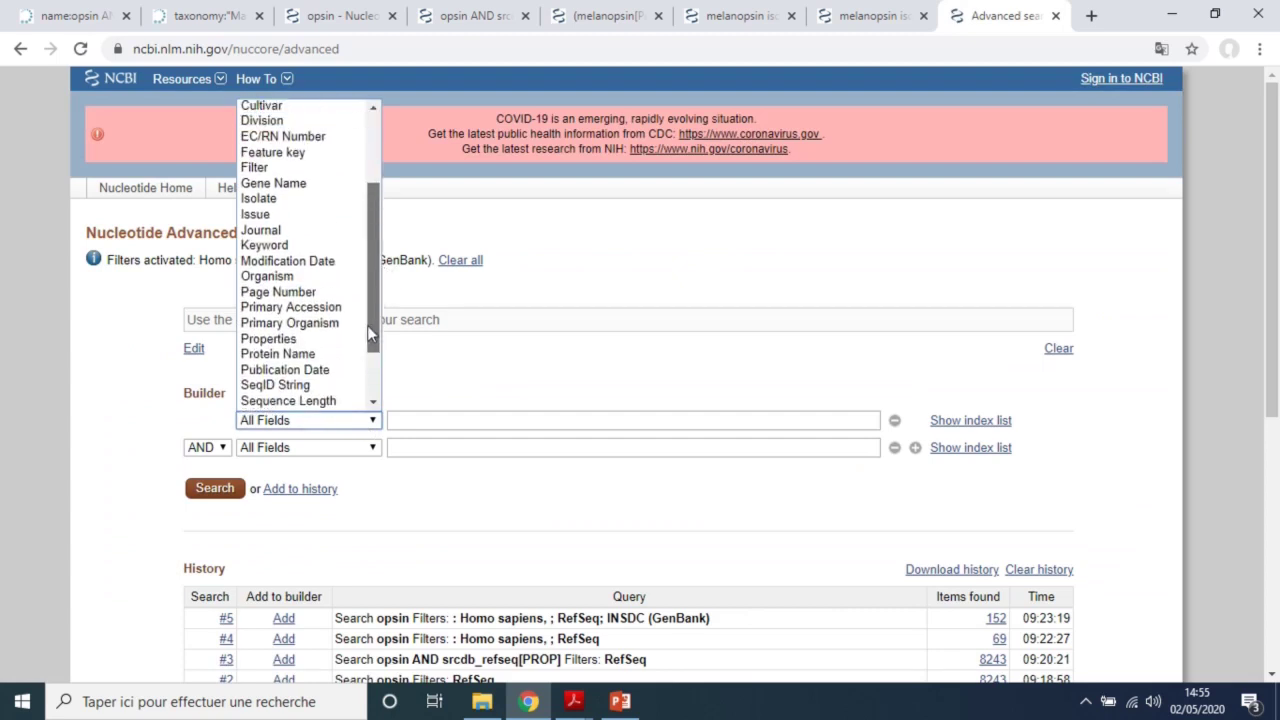
left_click(325, 209)
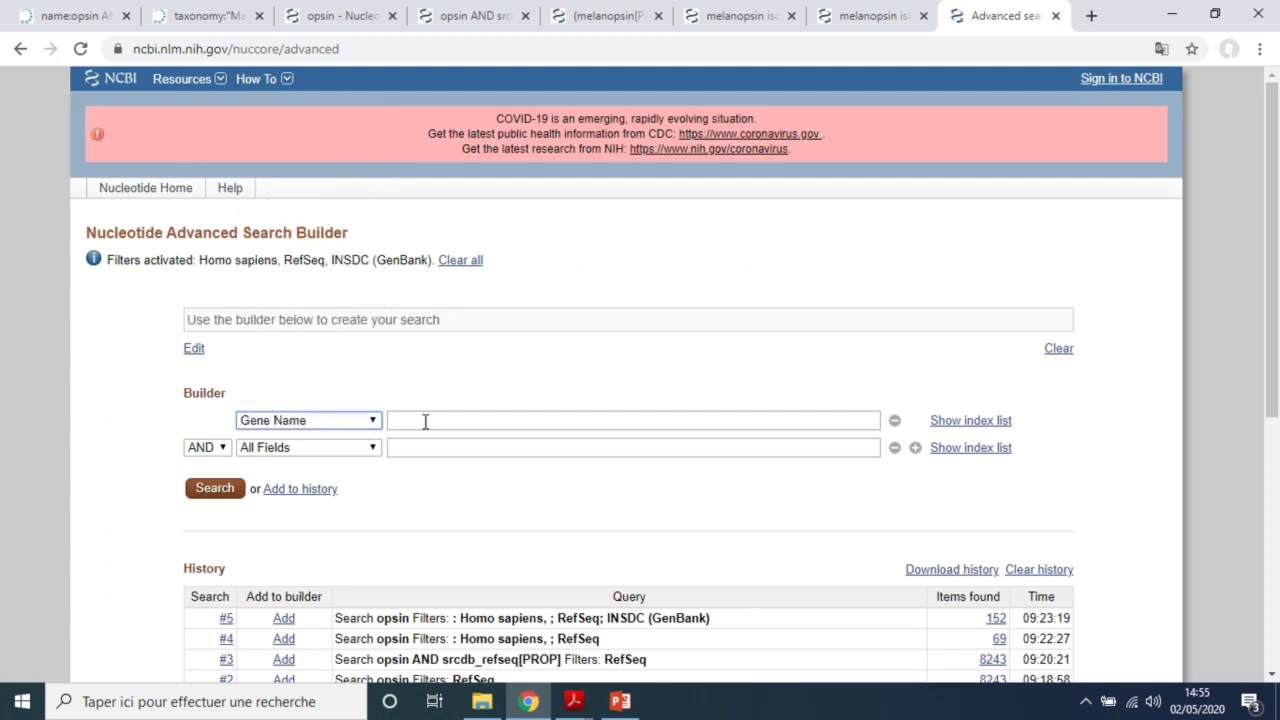
left_click(428, 423)
type("OPN4")
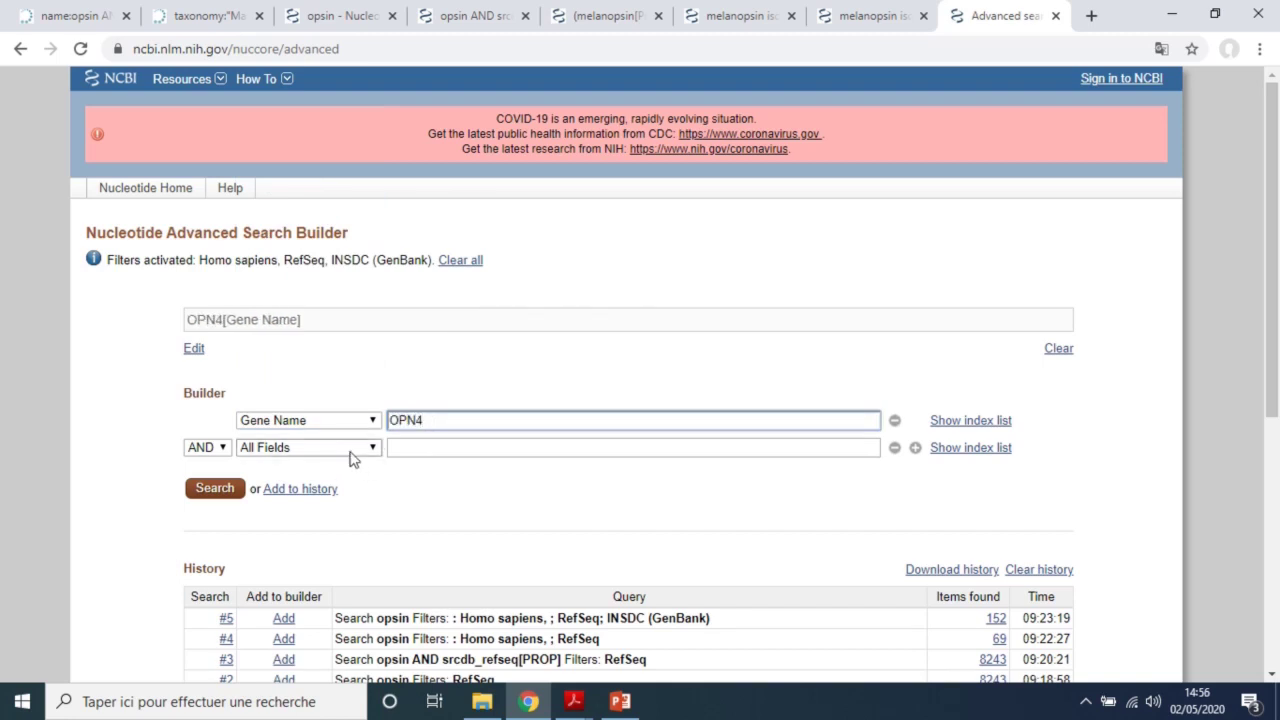
Add Organism Homo sapiens as the second criterion, combined with AND, and run the nucleotide search
left_click(352, 448)
left_click_drag(373, 236, 373, 308)
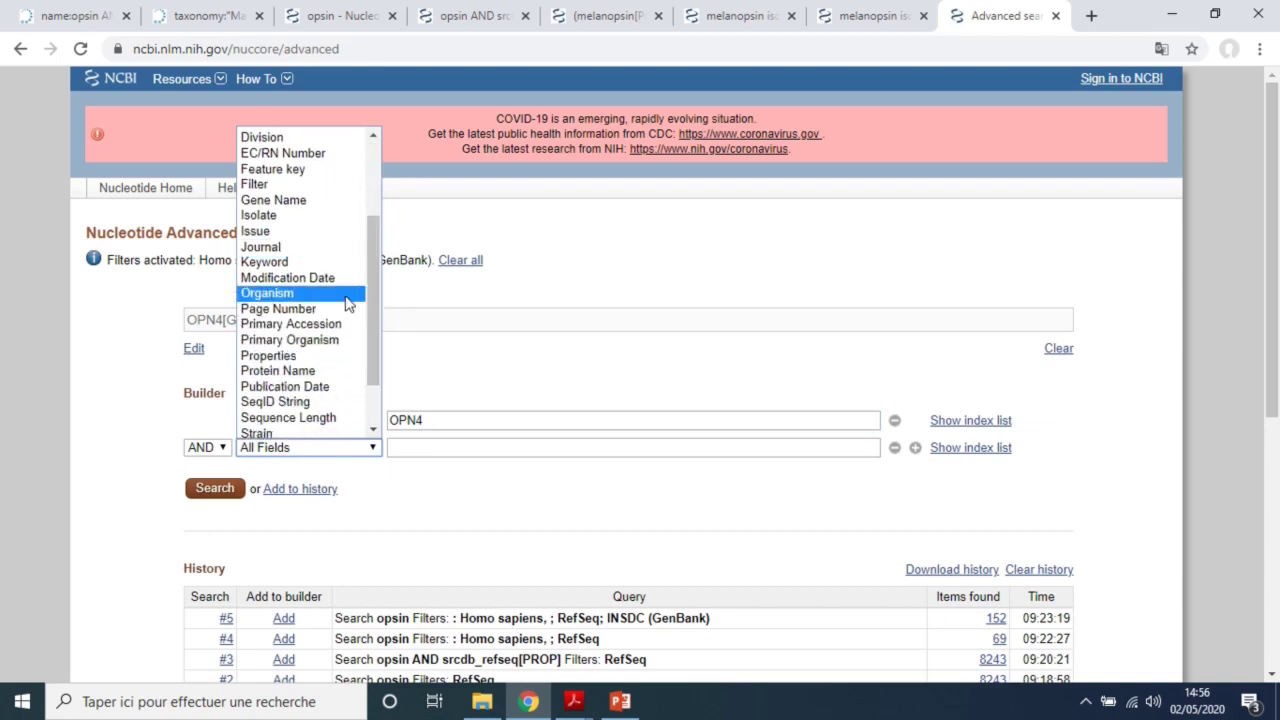
left_click(348, 294)
left_click(421, 447)
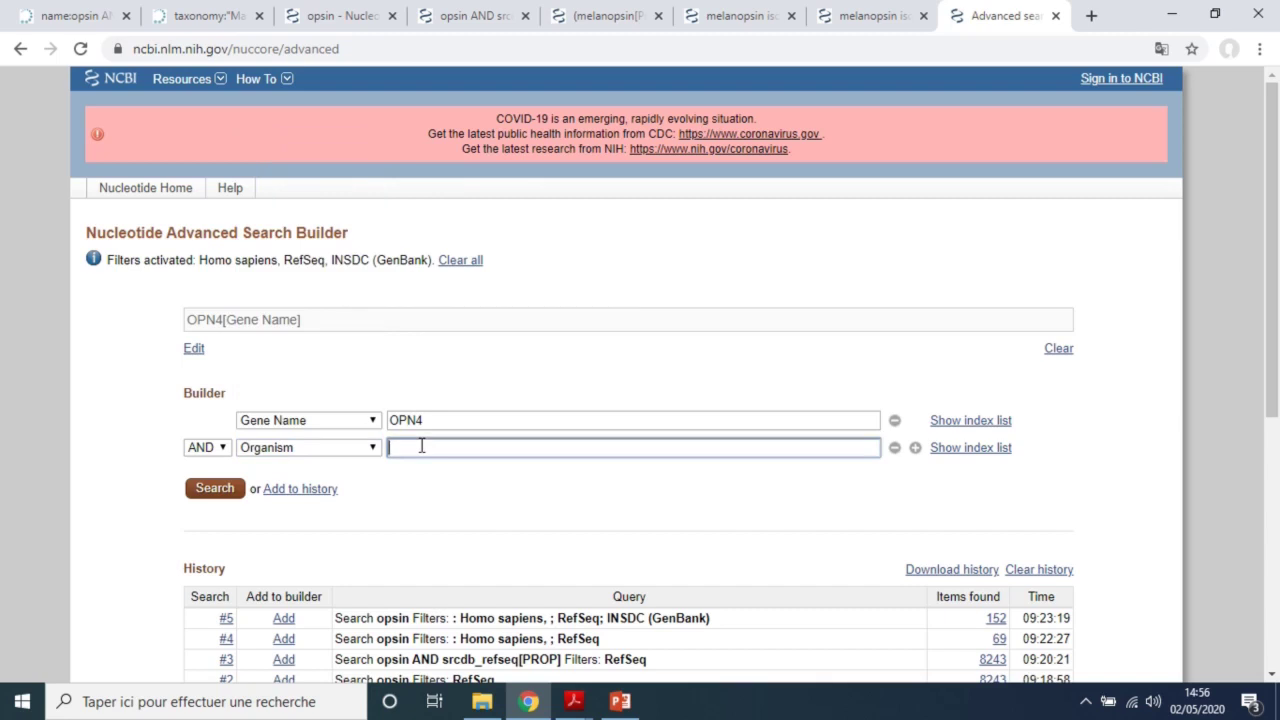
type("Hom")
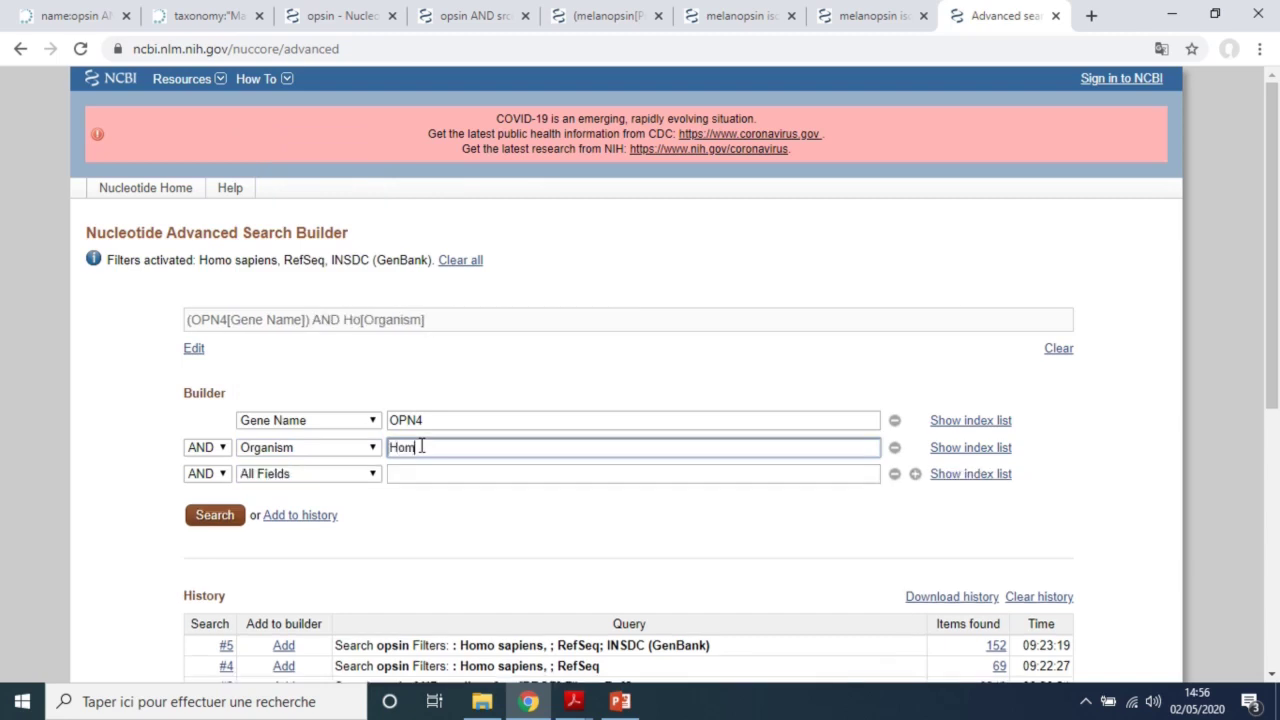
type("o sapiens")
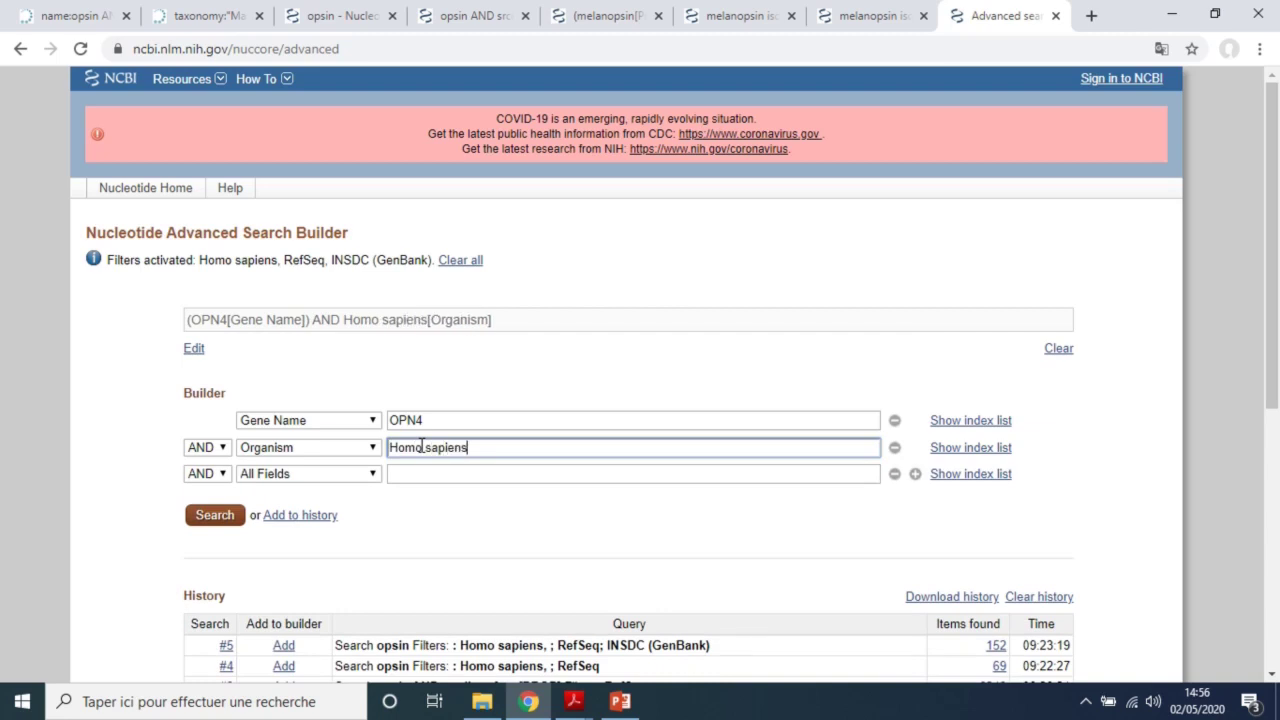
left_click(210, 522)
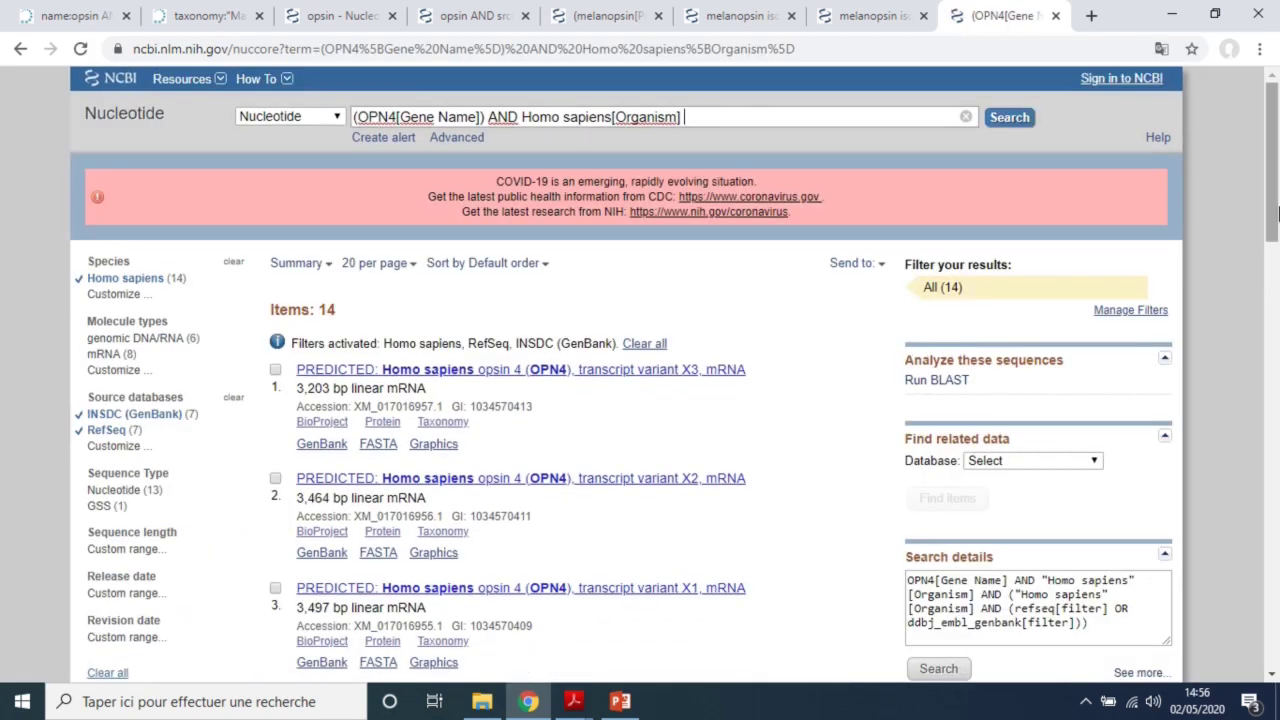
left_click_drag(1273, 160, 1273, 182)
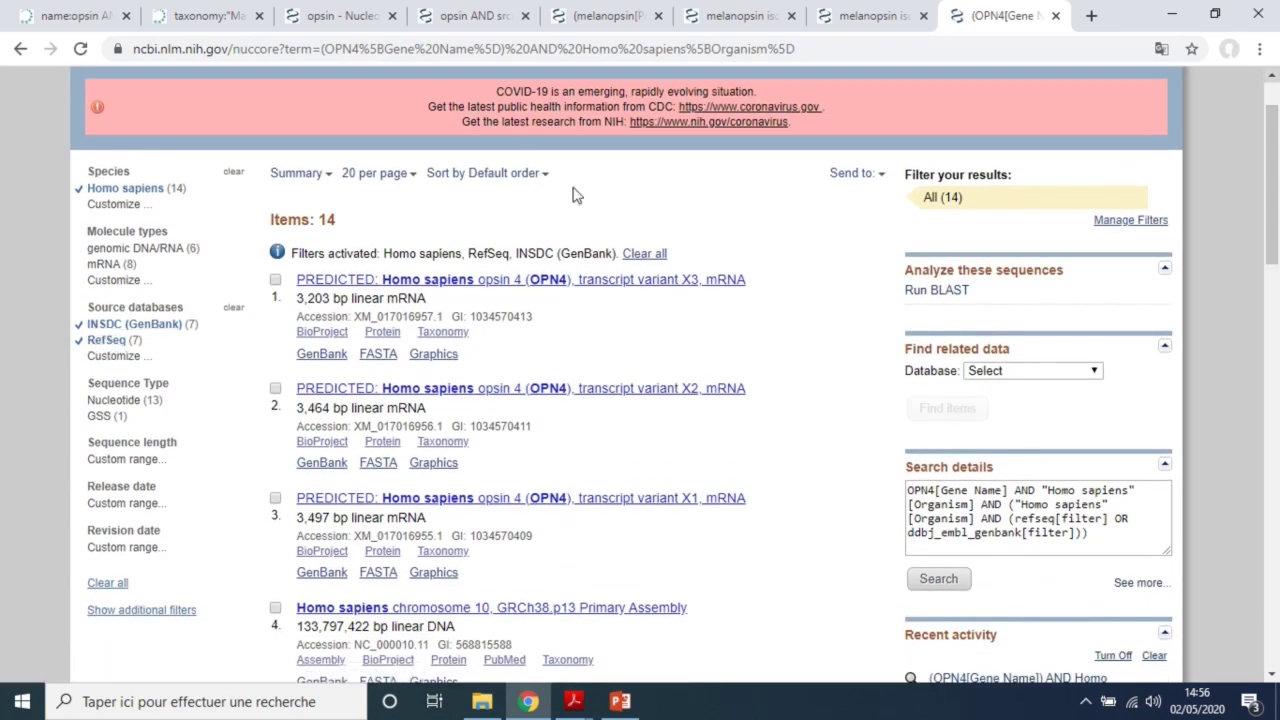
scroll(1278, 100, "up", 1)
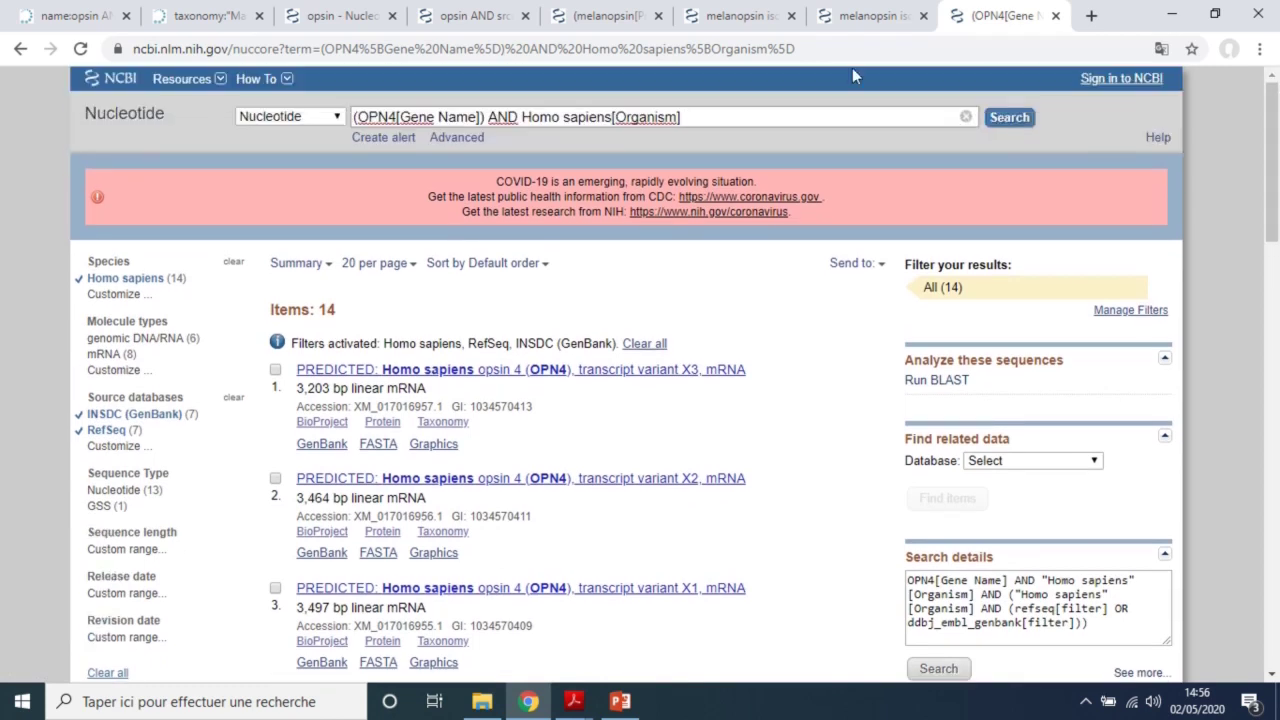
left_click(113, 440)
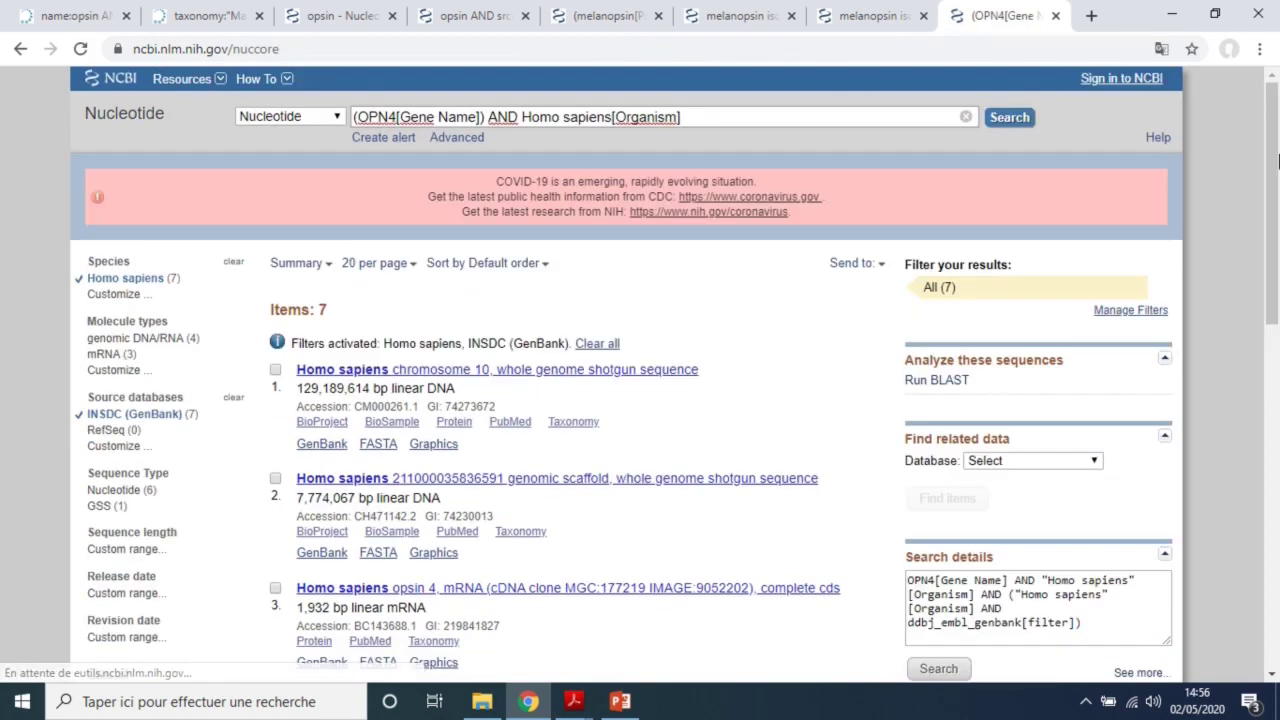
left_click_drag(1276, 146, 1278, 177)
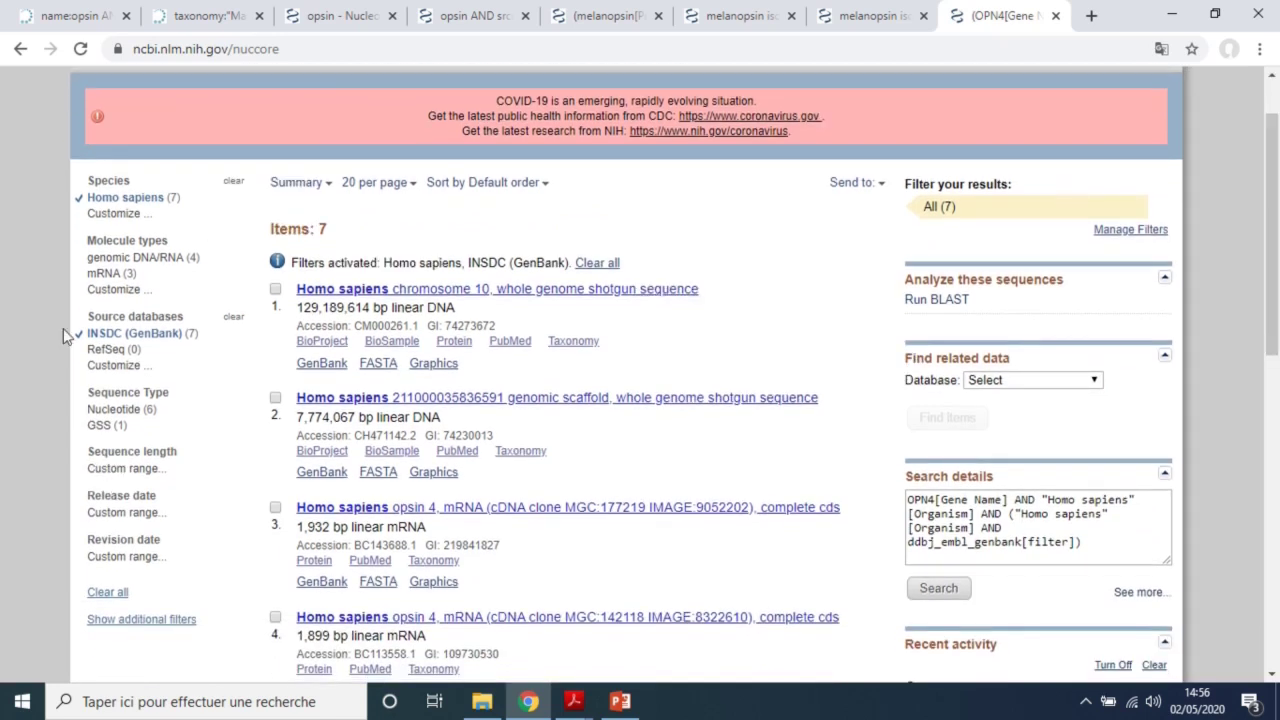
left_click(20, 48)
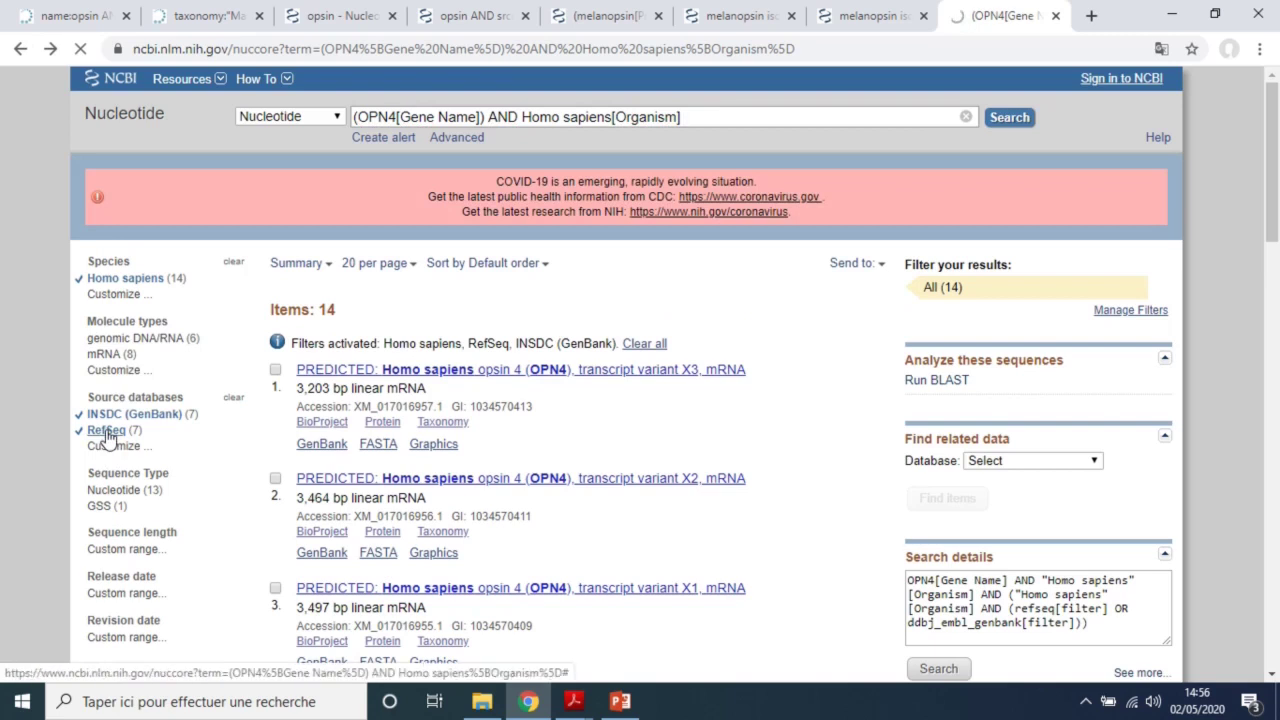
Turn off the RefSeq source filter and restrict the OPN4 results to mRNA, removing genomic DNA/RNA from the listed molecule types
left_click(107, 431)
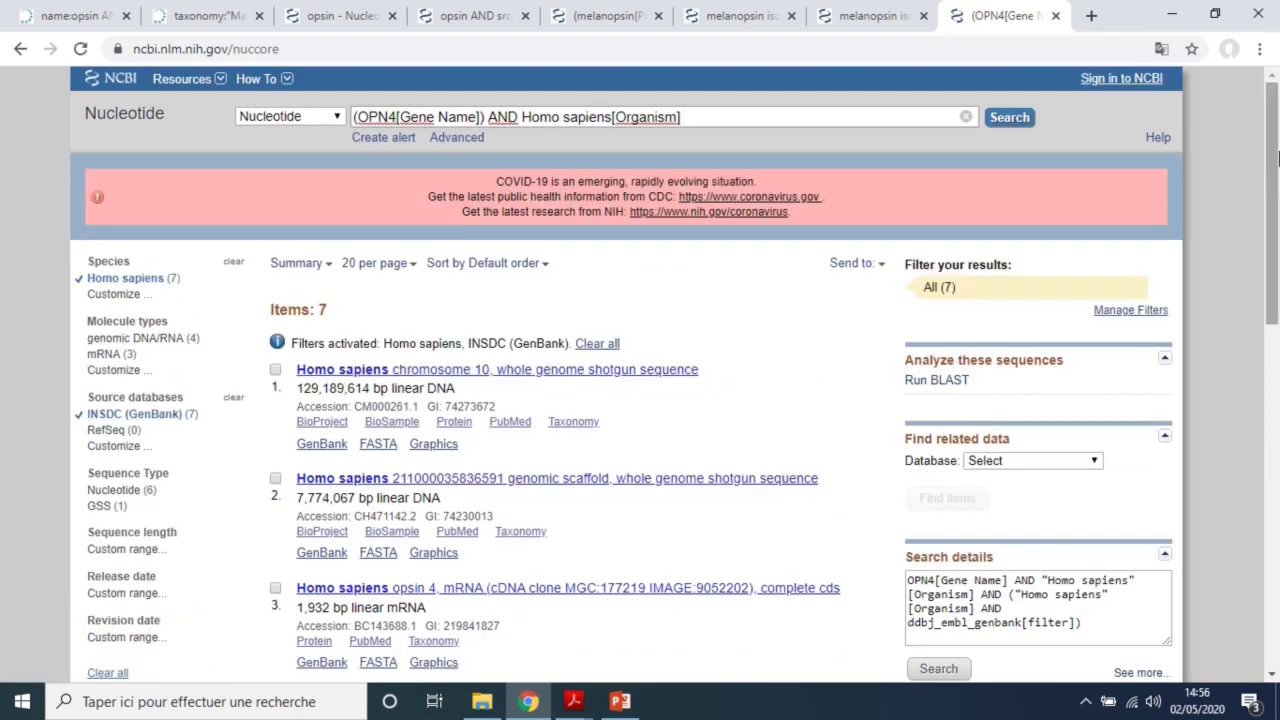
left_click_drag(1277, 180, 1277, 214)
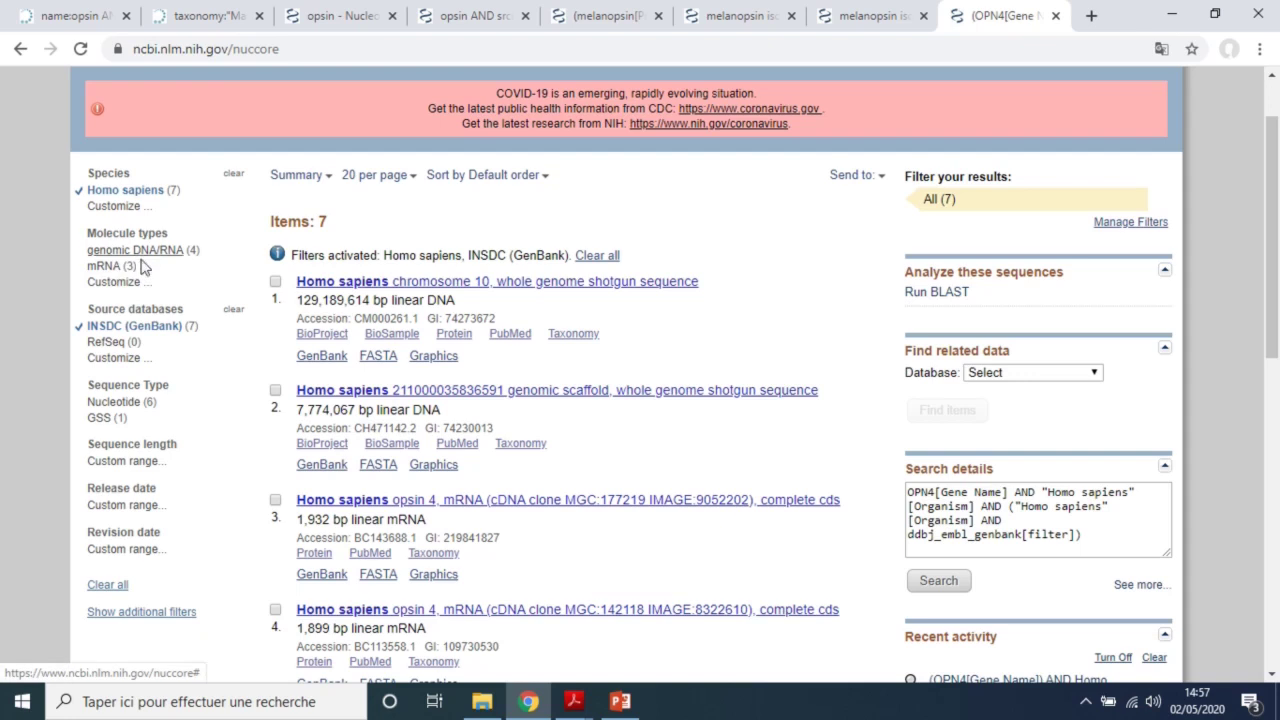
left_click(133, 287)
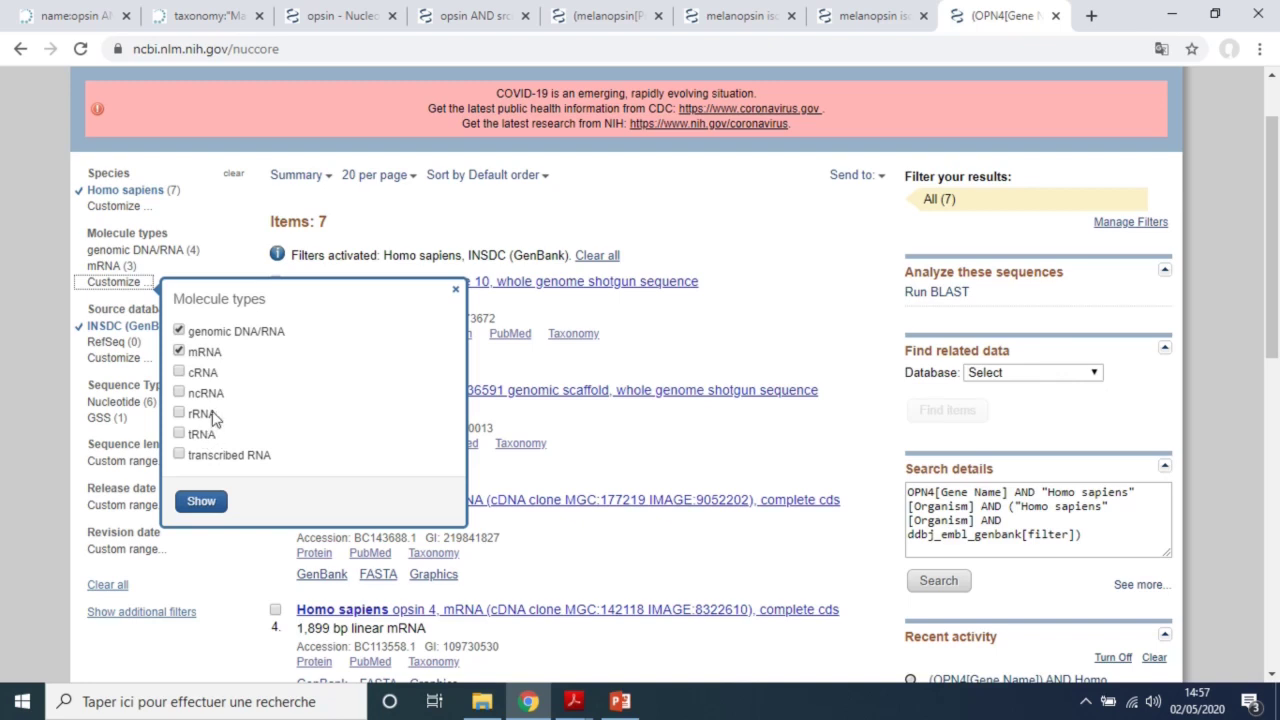
left_click(179, 330)
left_click(201, 501)
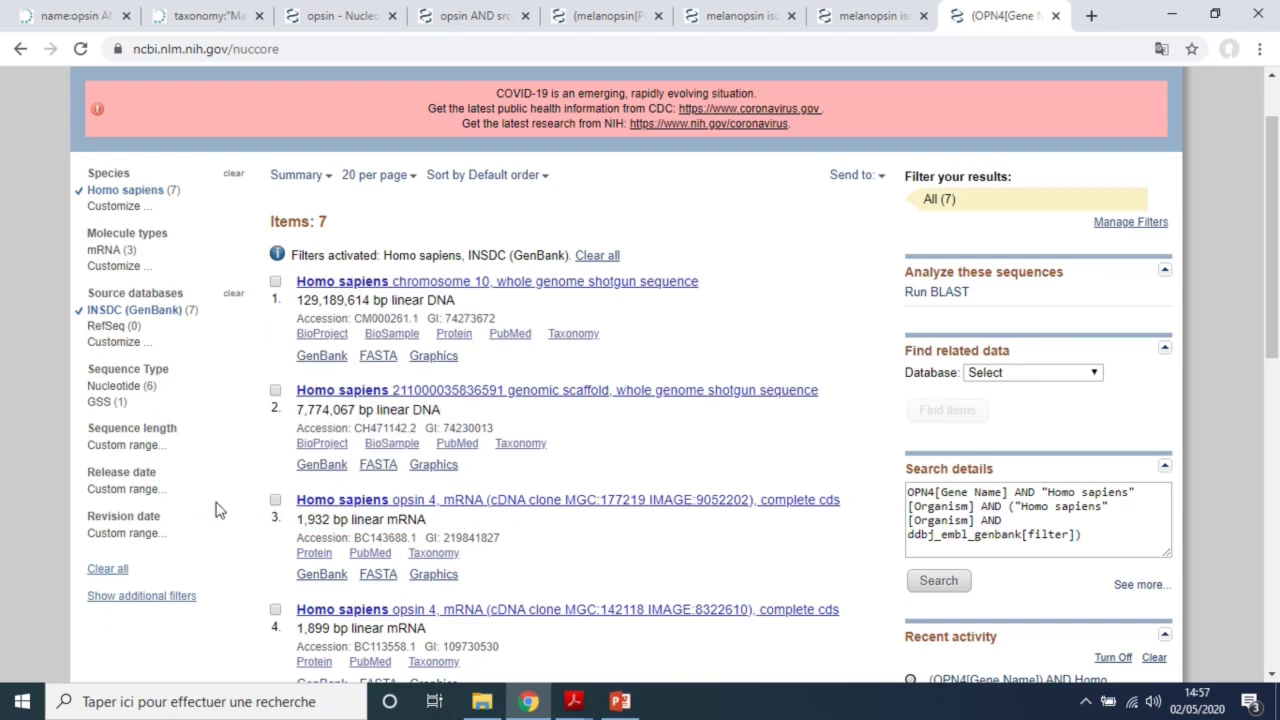
left_click(106, 252)
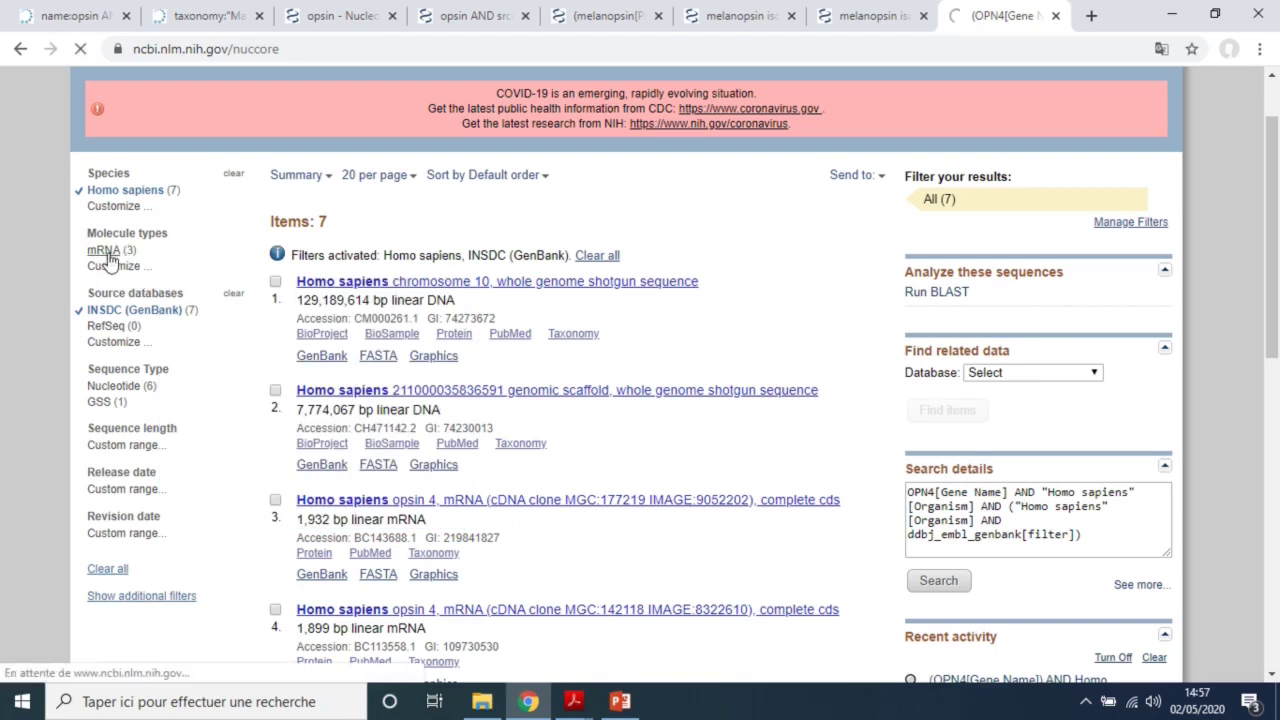